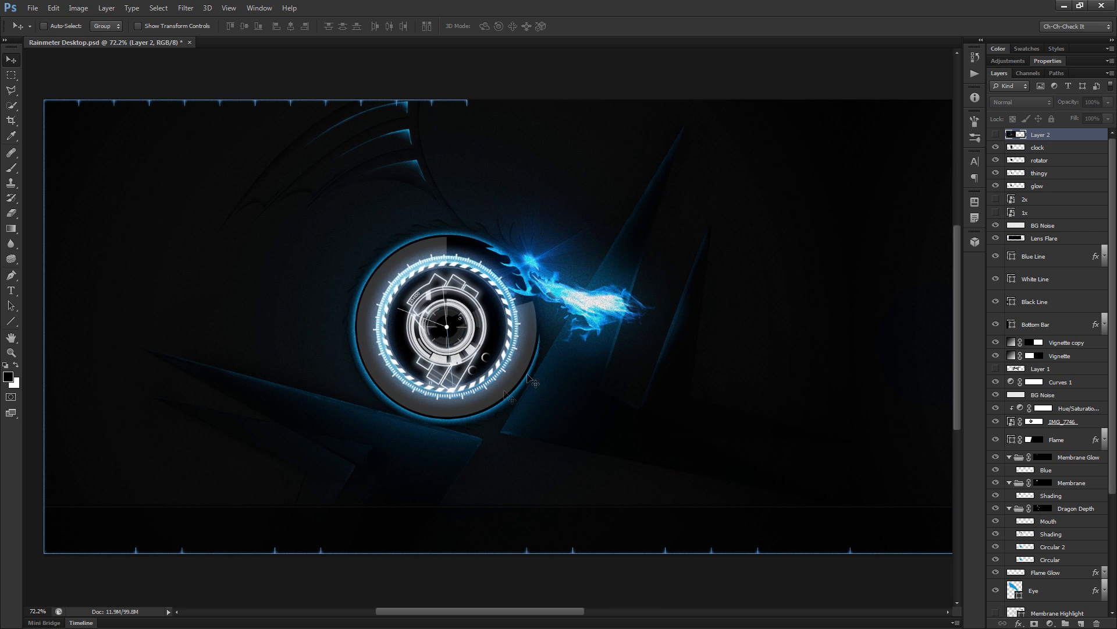
scroll(459, 434, "up", 1)
left_click_drag(400, 435, 441, 441)
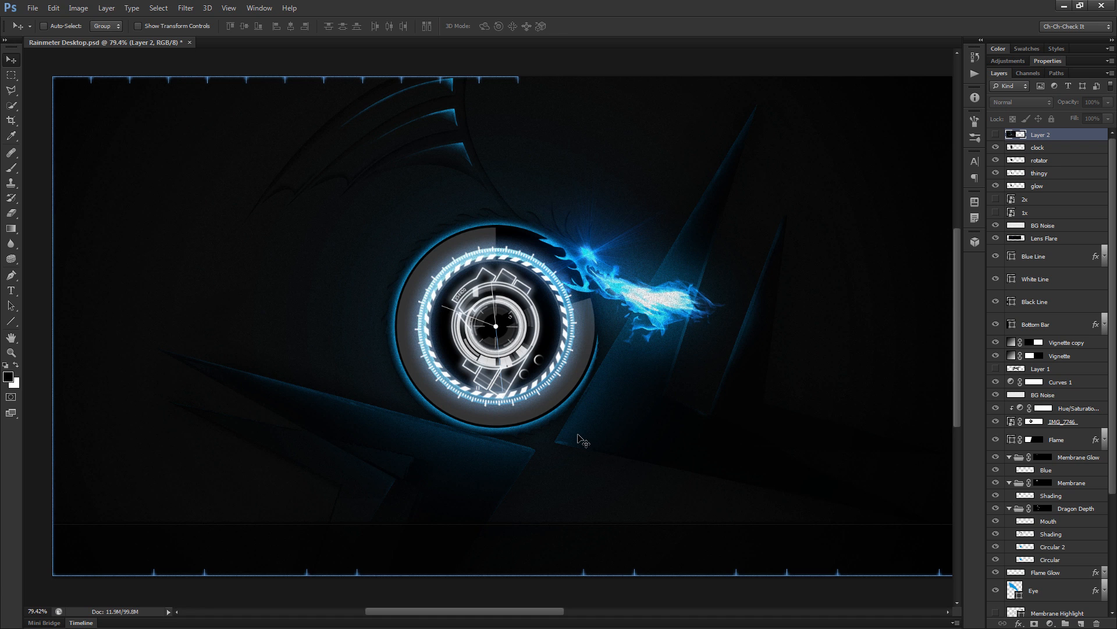
left_click_drag(583, 443, 559, 467)
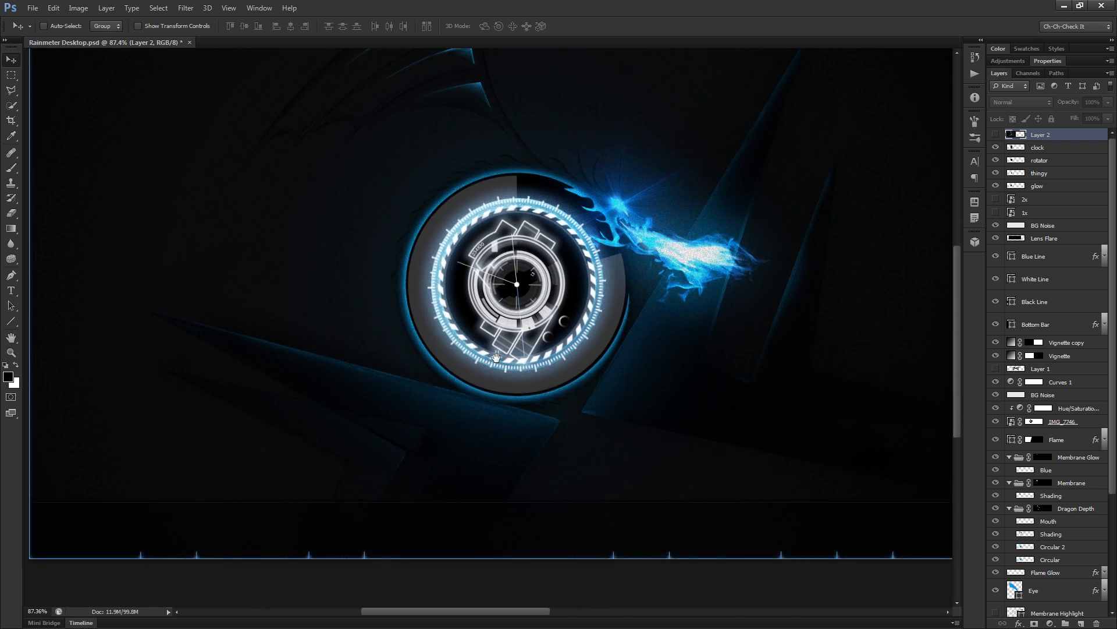
left_click_drag(496, 358, 493, 399)
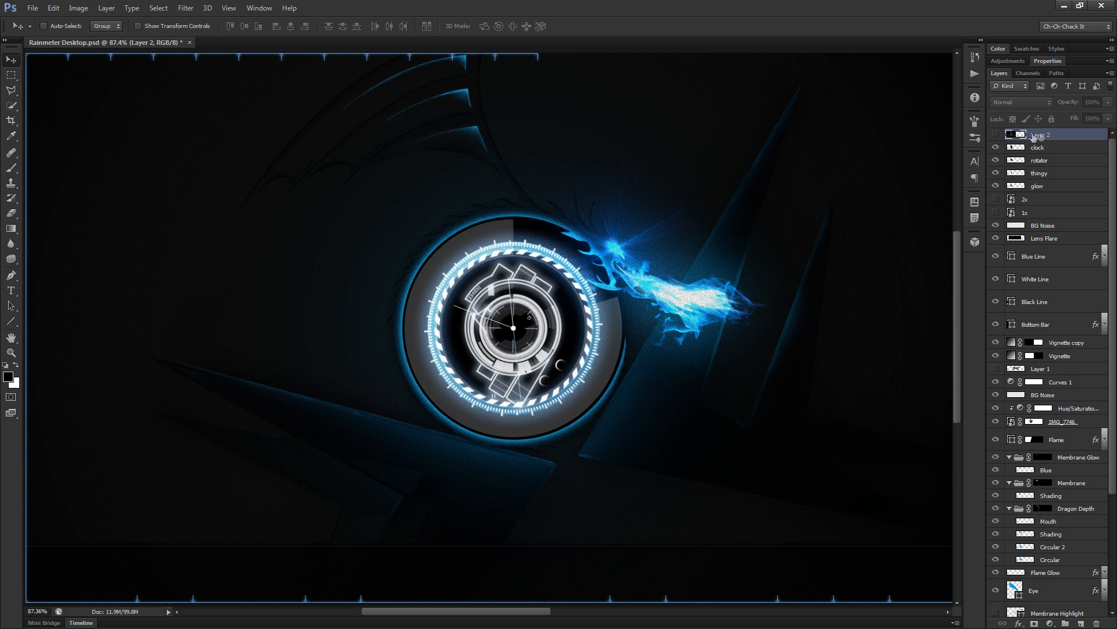
Step: Show Layer 2, examine the finished desktop layout with its icons, central clock and bottom bar, and hide the layer again
left_click(996, 135)
scroll(661, 329, "down", 2)
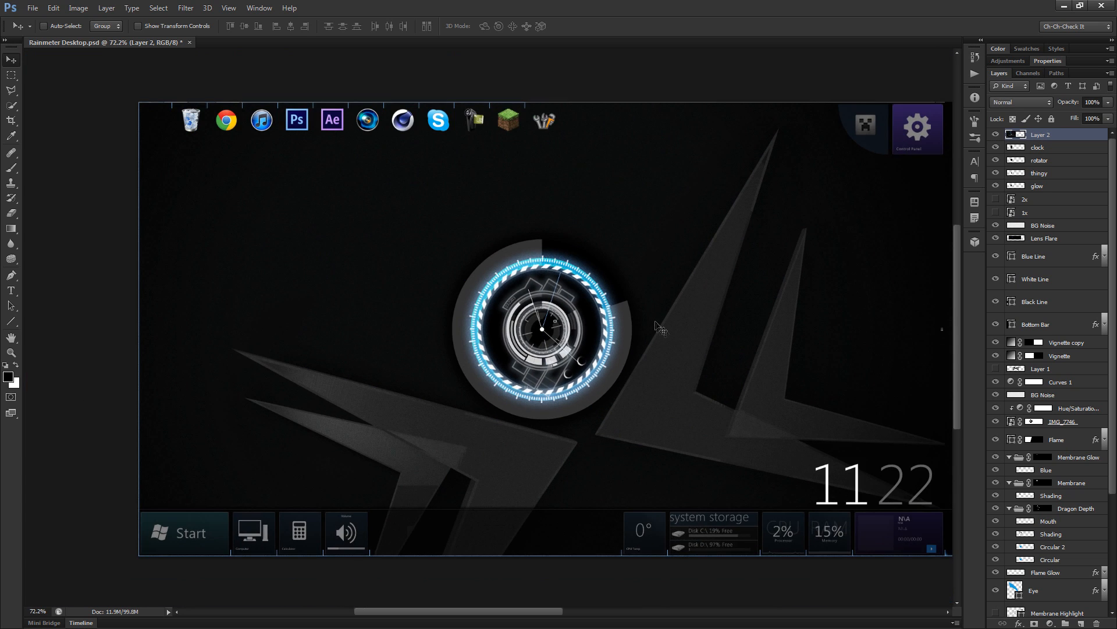
left_click_drag(582, 392, 563, 318)
scroll(195, 460, "up", 3)
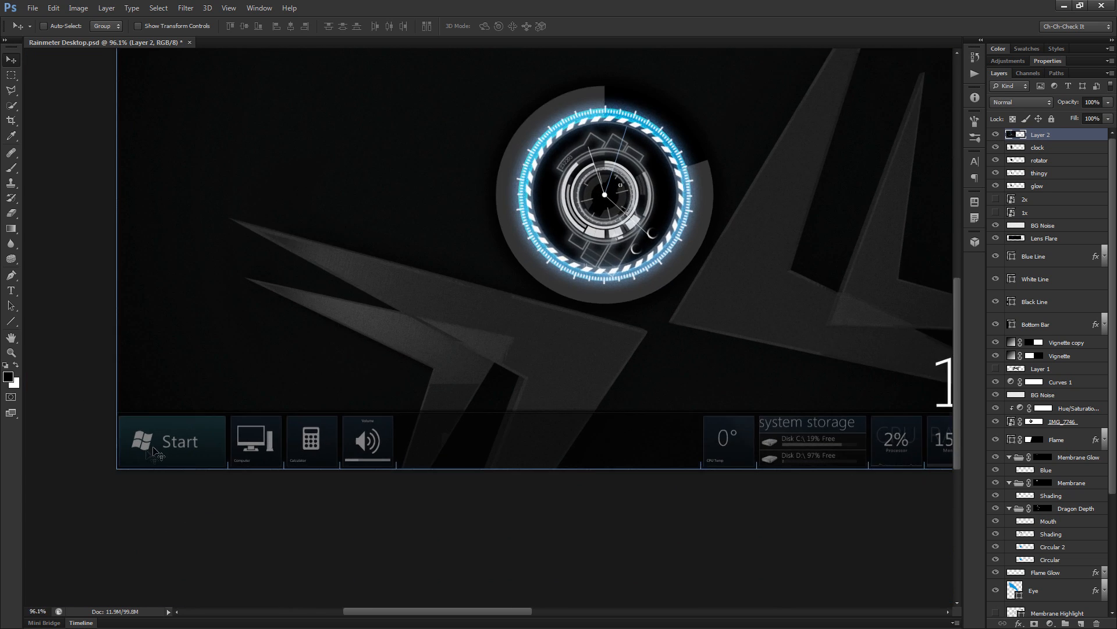
scroll(387, 436, "down", 2)
left_click_drag(444, 430, 347, 547)
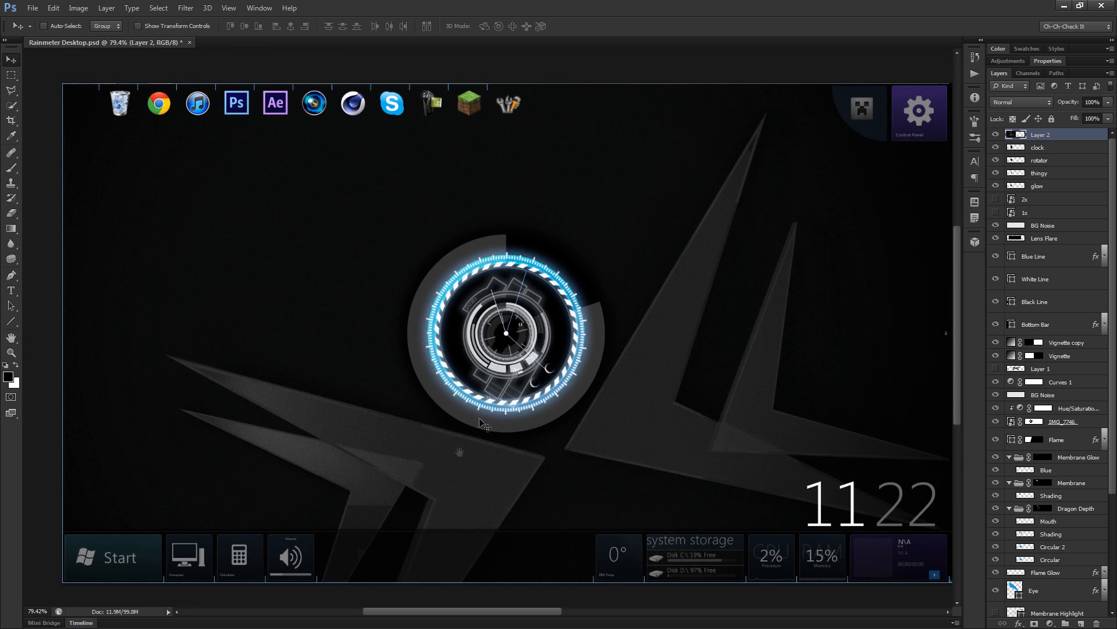
scroll(547, 348, "down", 1)
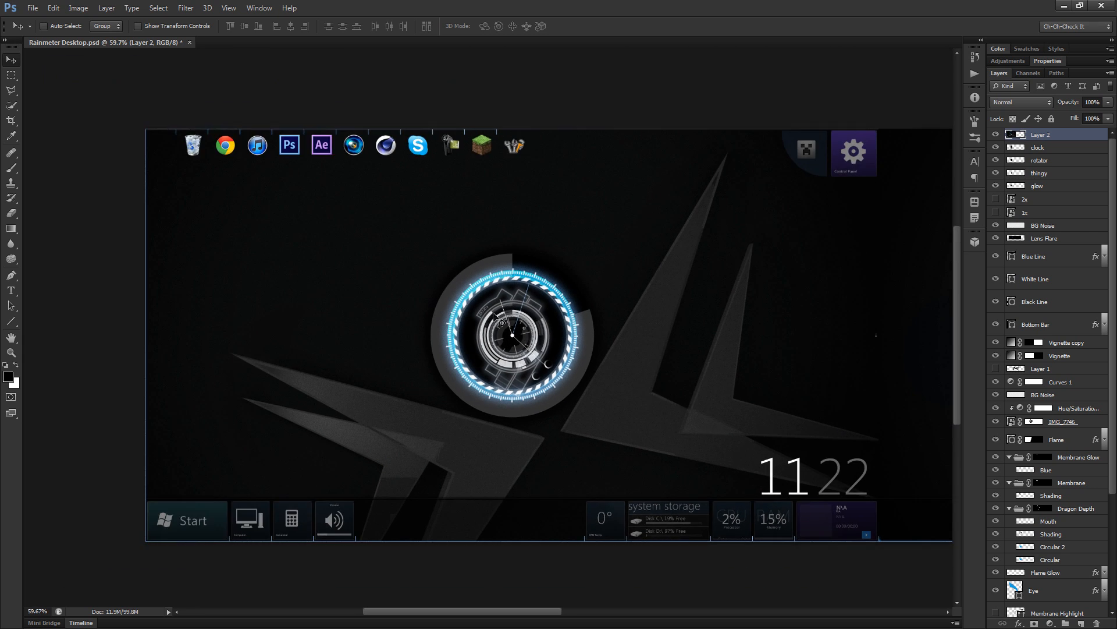
left_click_drag(456, 314, 431, 281)
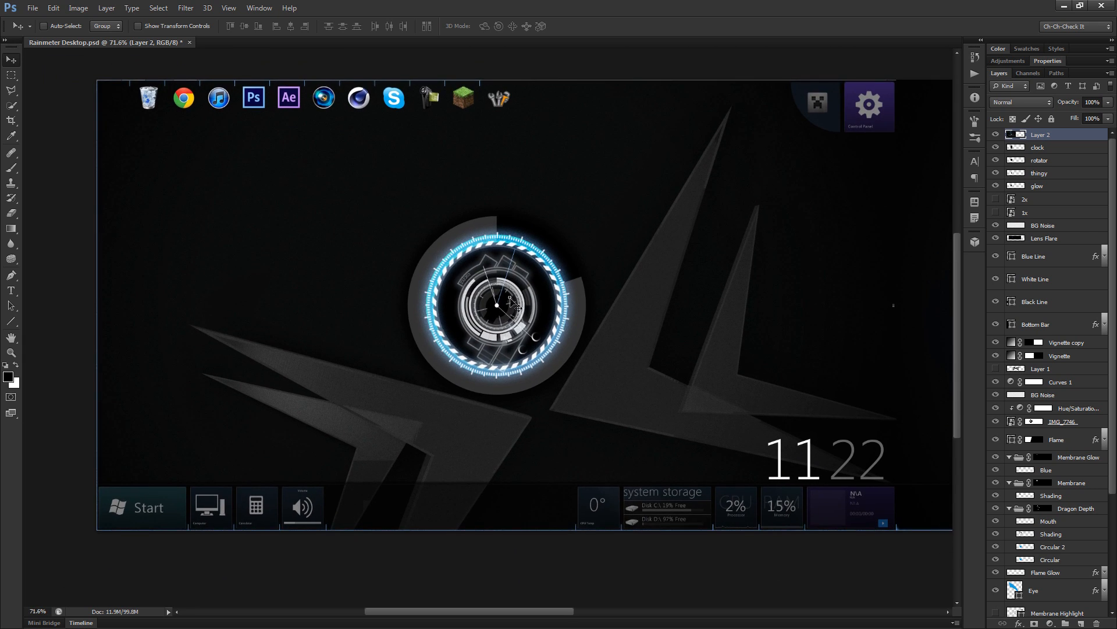
left_click_drag(509, 349, 531, 394)
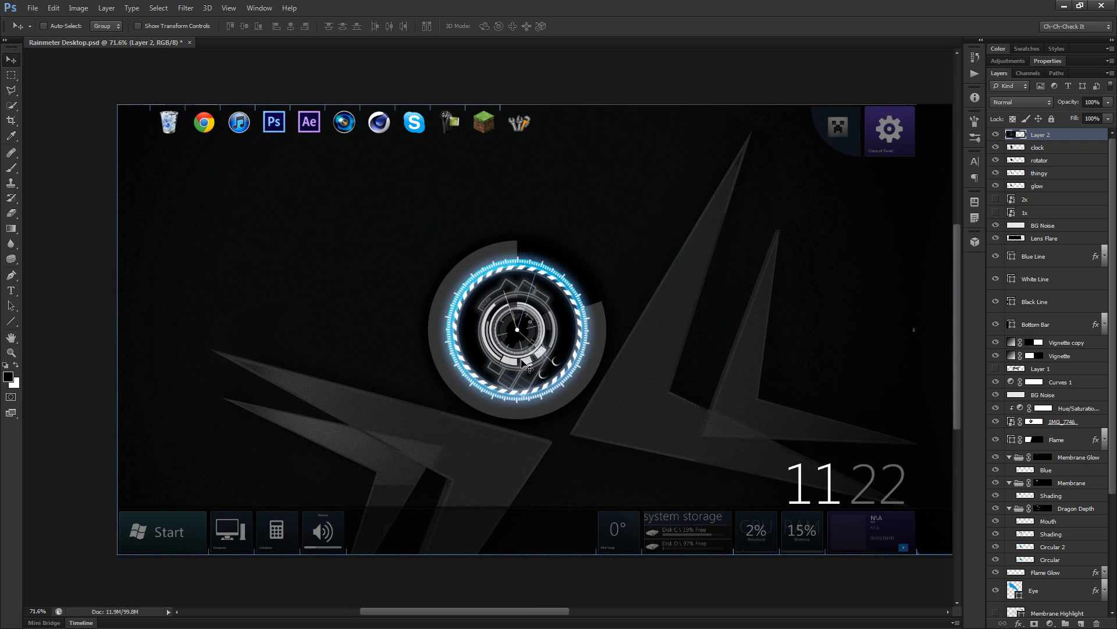
left_click_drag(473, 472, 477, 401)
scroll(449, 417, "up", 2)
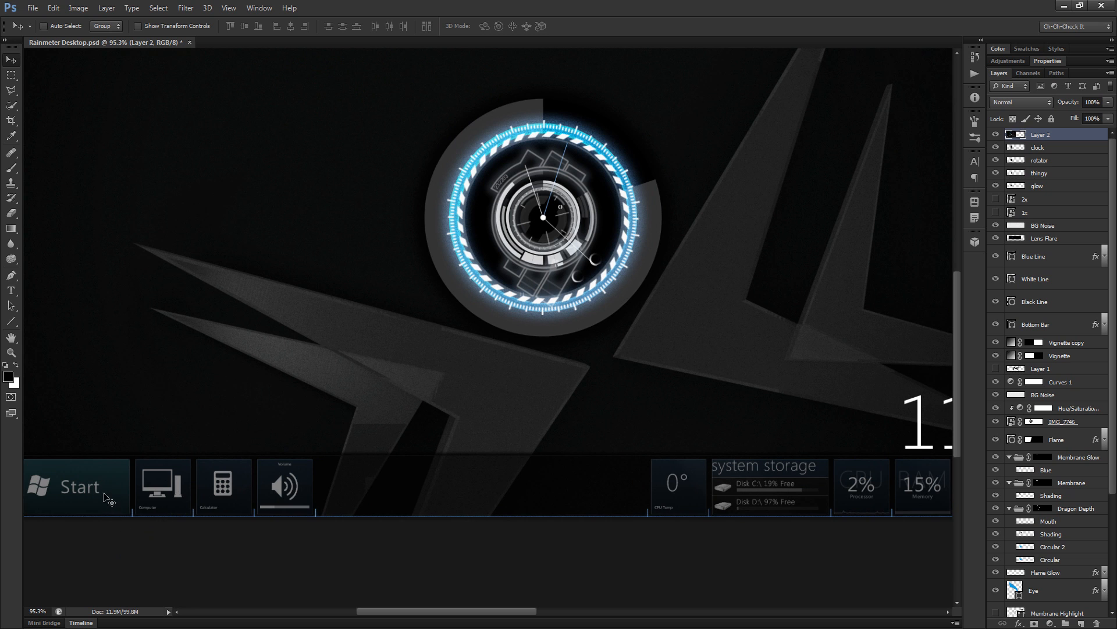
left_click_drag(639, 522, 399, 510)
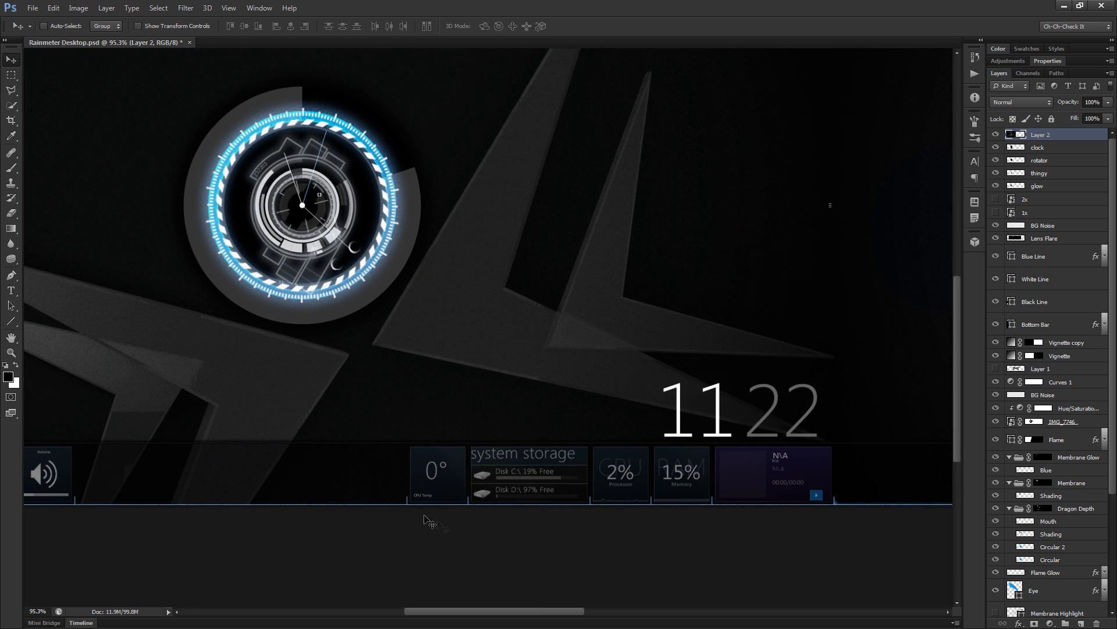
left_click_drag(628, 438, 731, 553)
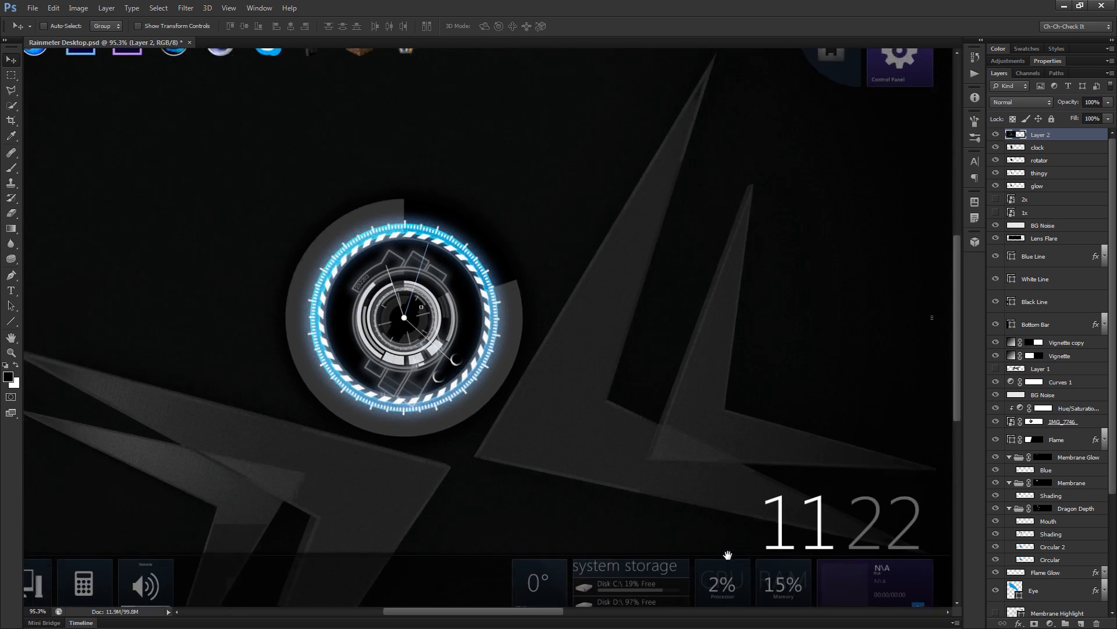
scroll(362, 357, "up", 1)
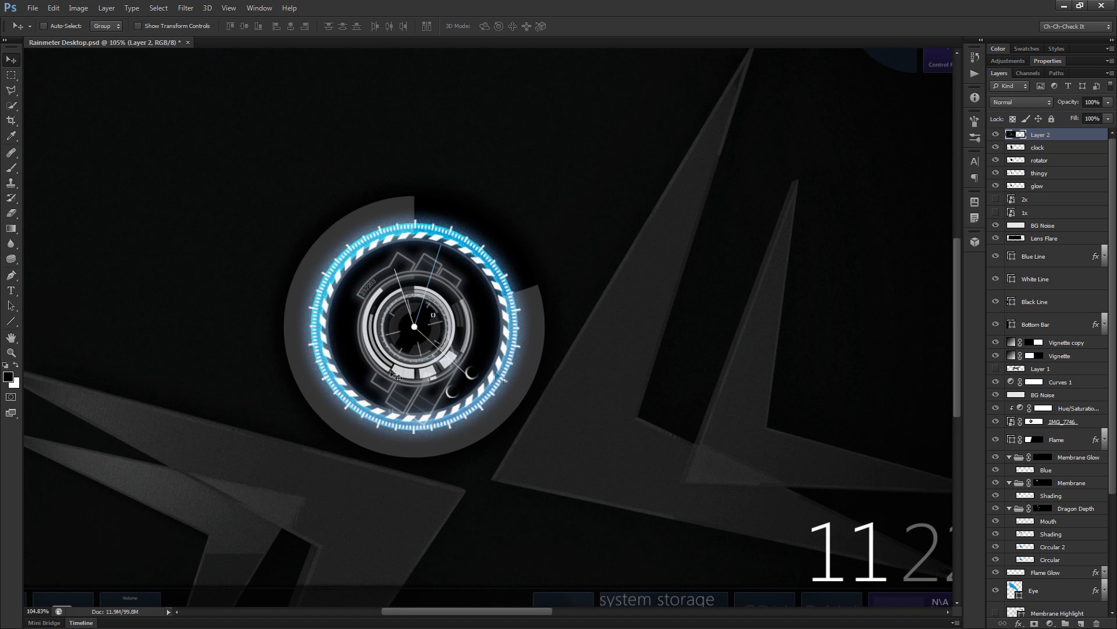
scroll(378, 351, "down", 3)
scroll(343, 362, "up", 3)
left_click_drag(436, 339, 482, 365)
scroll(482, 366, "down", 3)
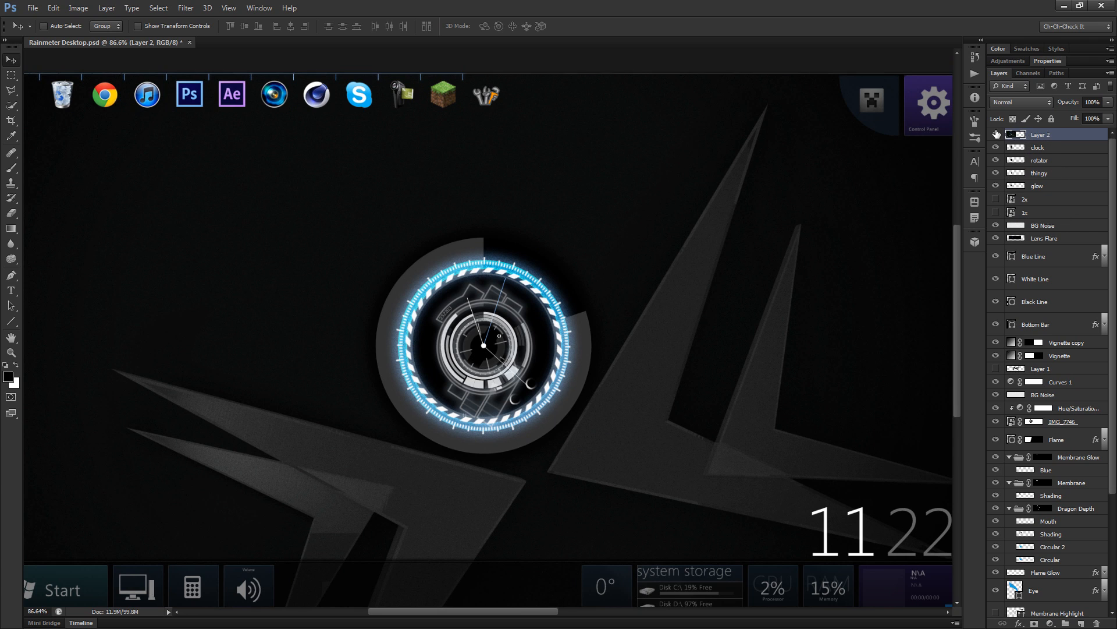
left_click(997, 134)
Step: Move the clock, rotator, thingy and glow layers off the central blue ring to separate spots around it
left_click(1029, 149)
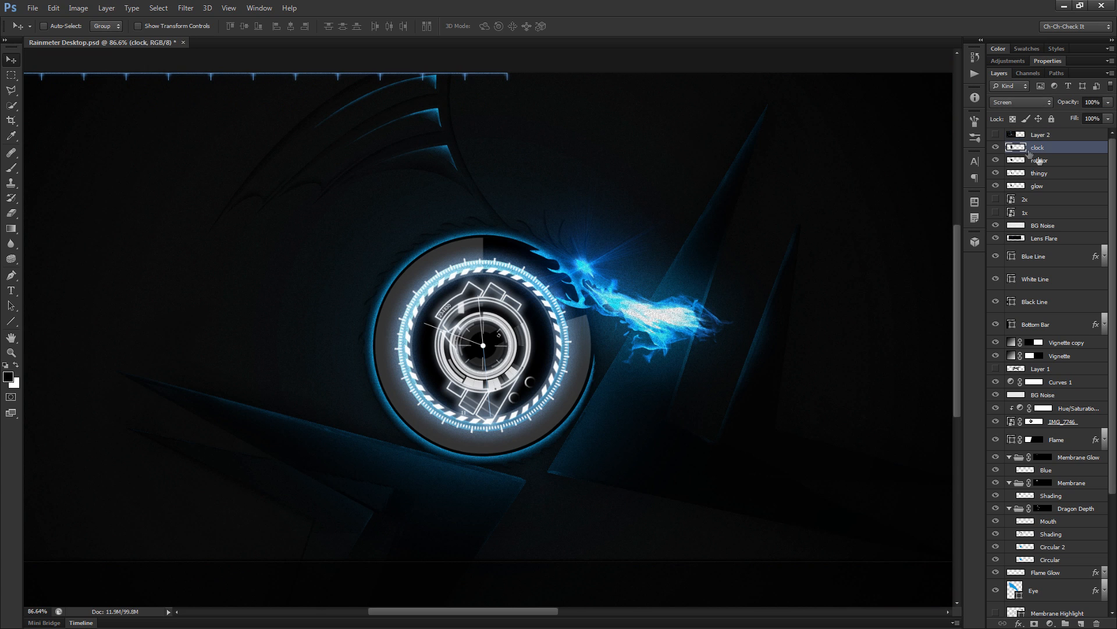
left_click_drag(466, 337, 185, 243)
left_click(483, 364, "ctrl")
left_click_drag(595, 297, 675, 268)
left_click(1042, 176)
left_click_drag(605, 404, 698, 439)
left_click(1043, 188)
left_click_drag(643, 329, 410, 470)
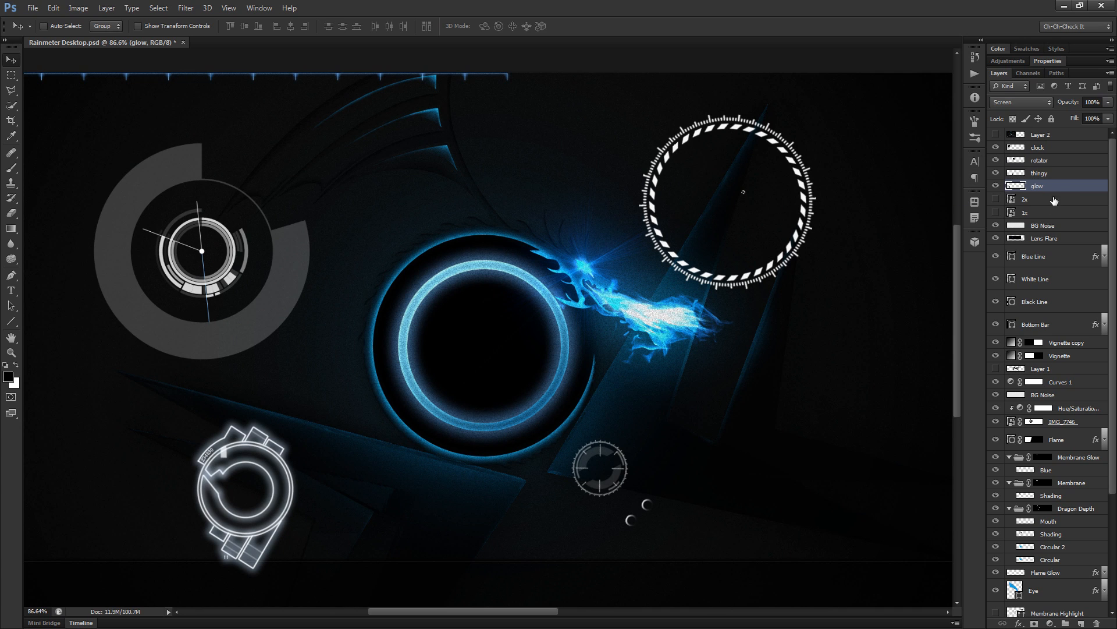
Step: Set the blend mode of the clock, rotator, thingy and glow layers to Normal, and restore it to Screen
left_click(1048, 150, "shift")
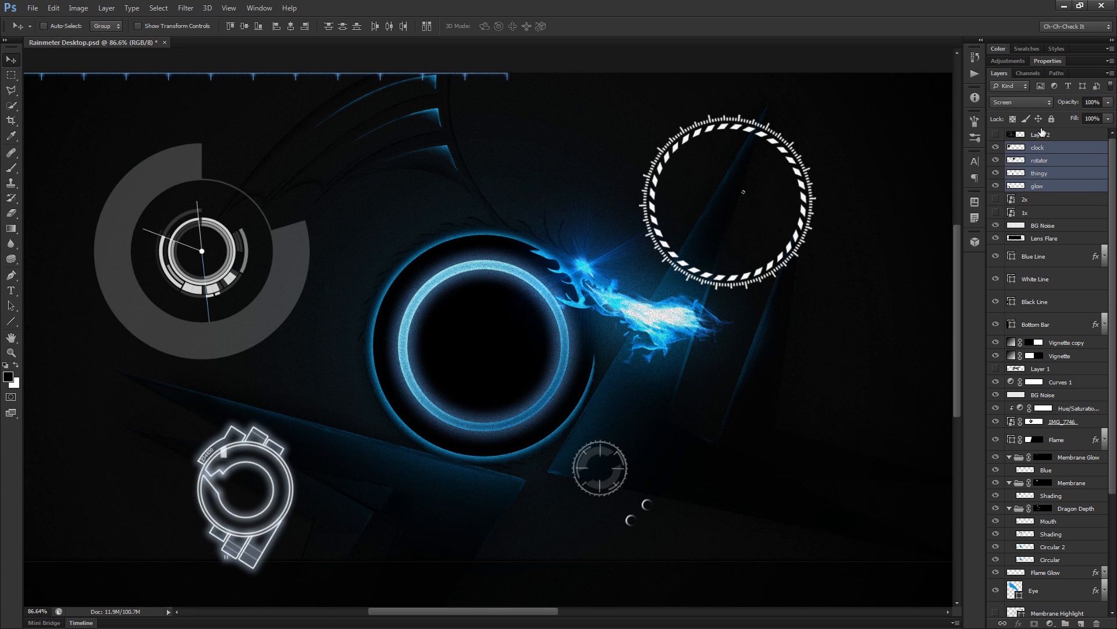
left_click(1016, 103)
left_click(1012, 117)
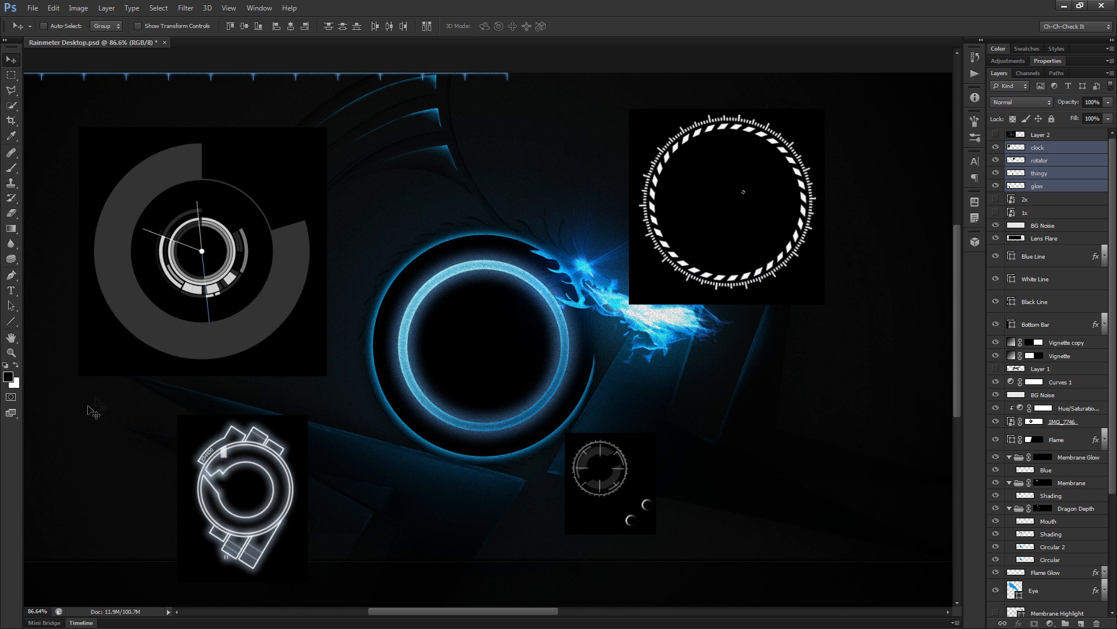
left_click_drag(363, 468, 386, 433)
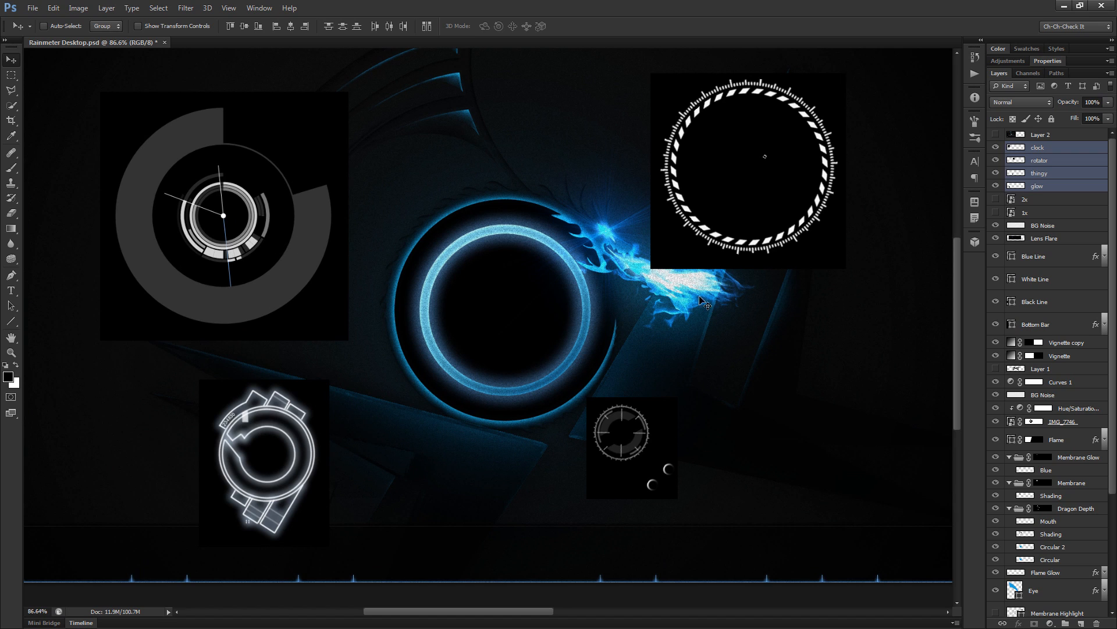
left_click(1022, 102)
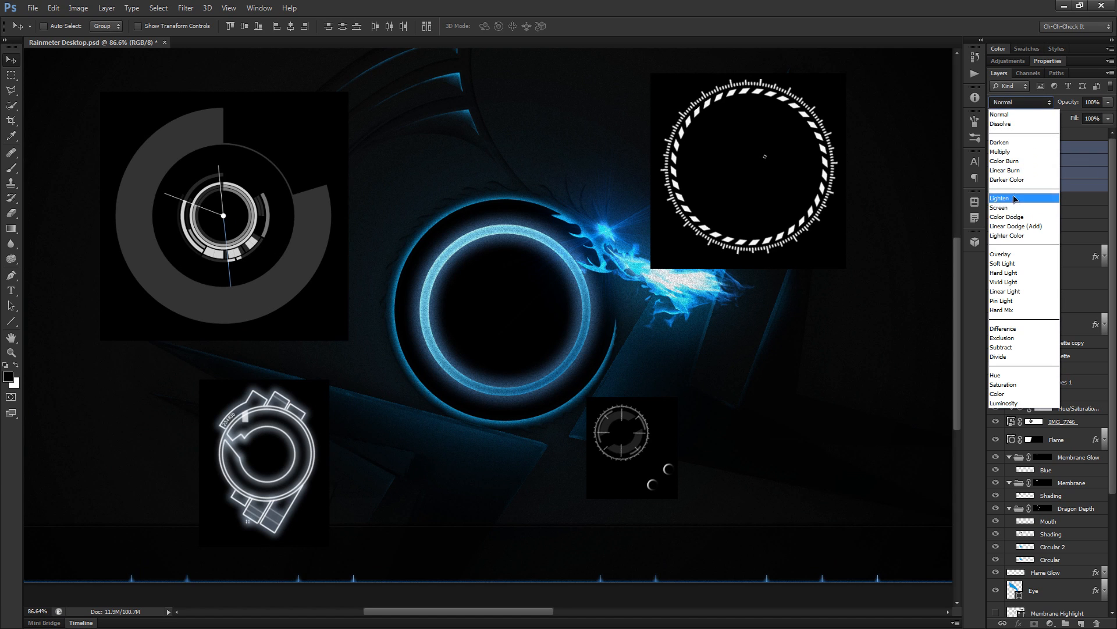
left_click(1014, 208)
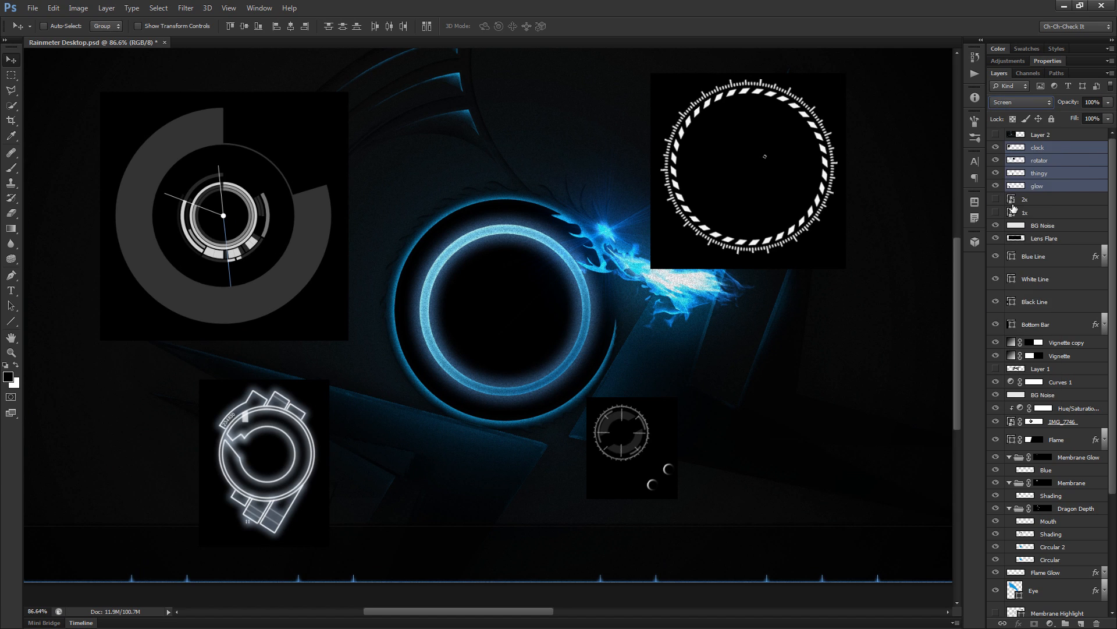
Step: Move the glow layer's element closer to the central blue ring and select the rotator layer
left_click(1041, 187)
left_click_drag(407, 458, 478, 404)
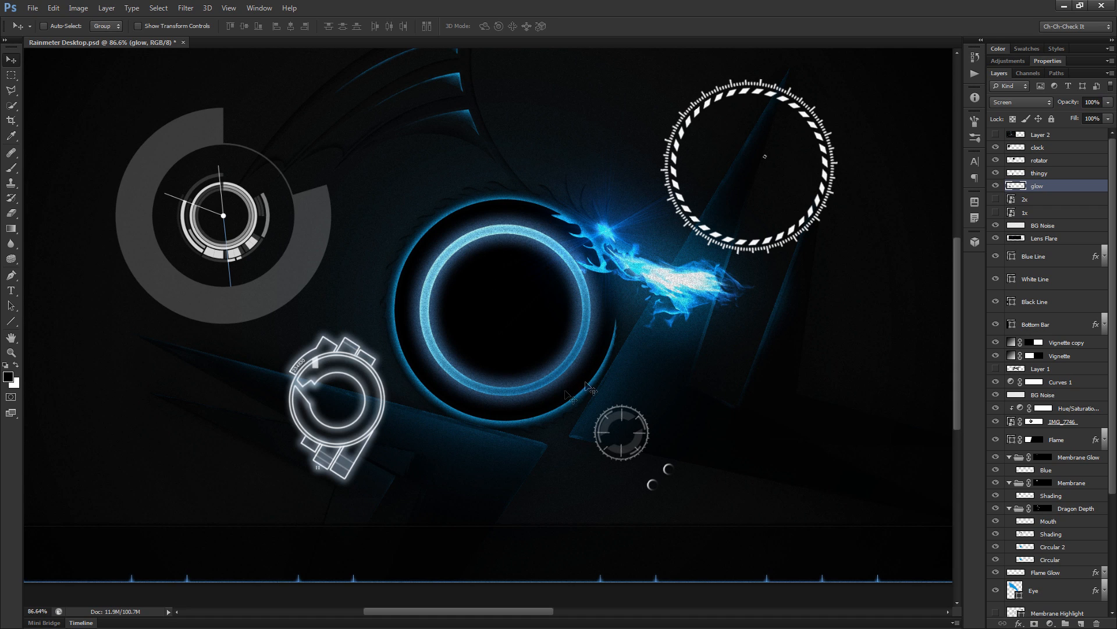
left_click(1042, 161)
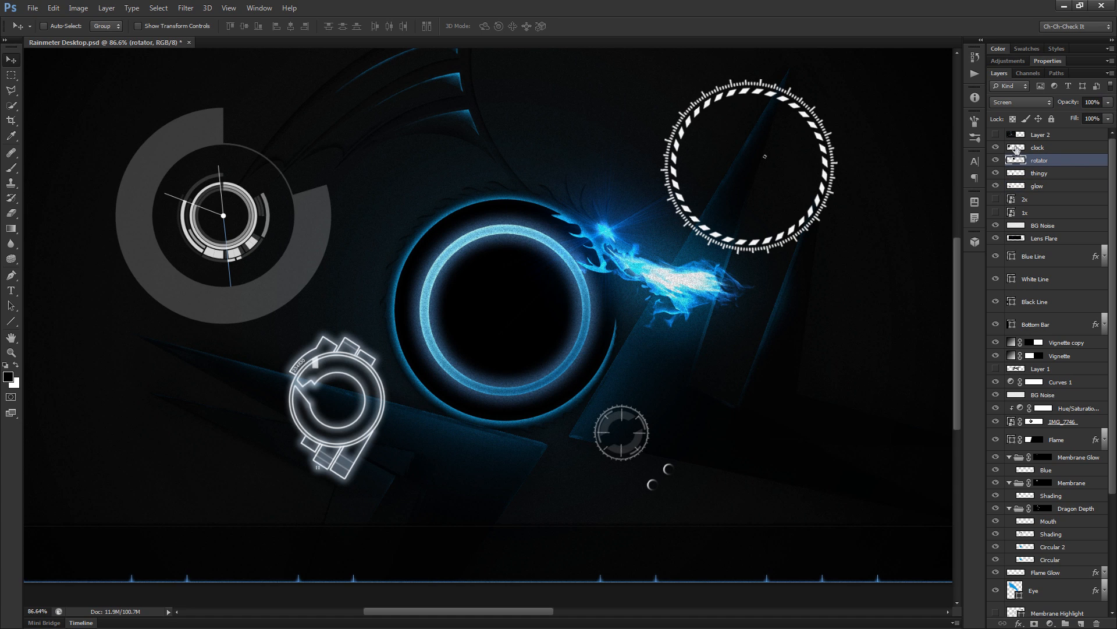
Step: Hide the visible layers and groups from clock down to Background Glow, leaving only the BG layer showing
left_click_drag(999, 150, 997, 186)
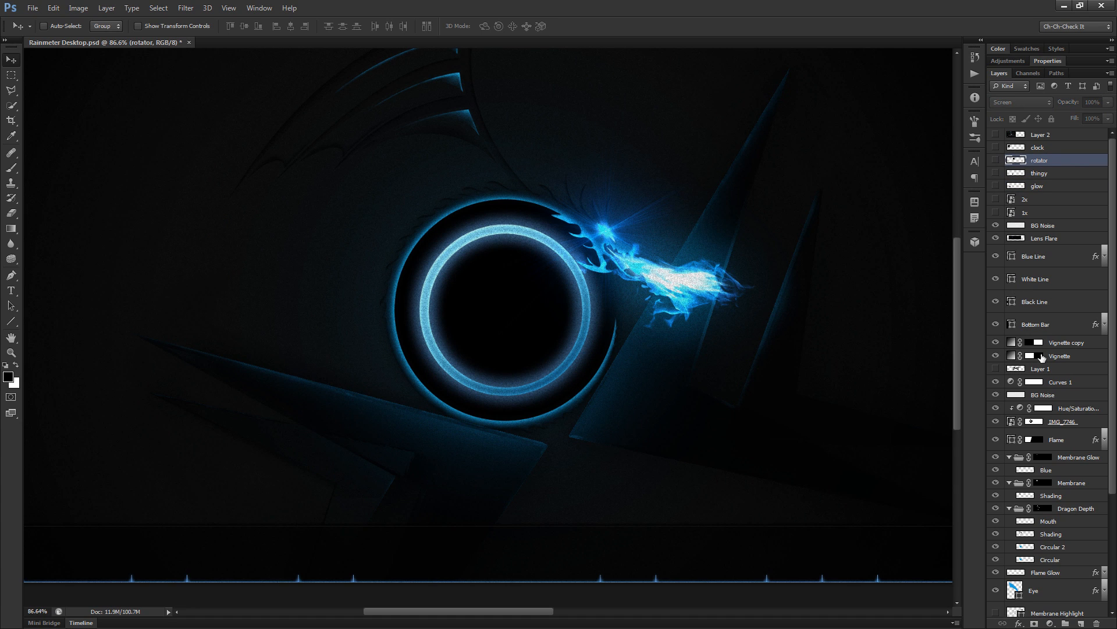
left_click_drag(996, 225, 992, 486)
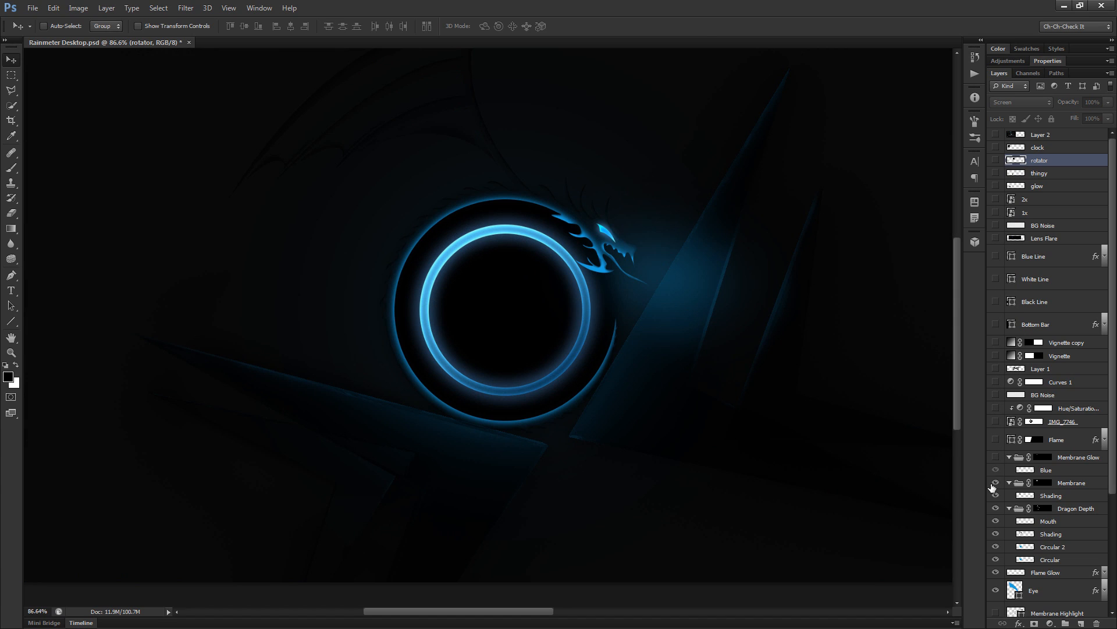
left_click(999, 508)
scroll(1024, 402, "down", 3)
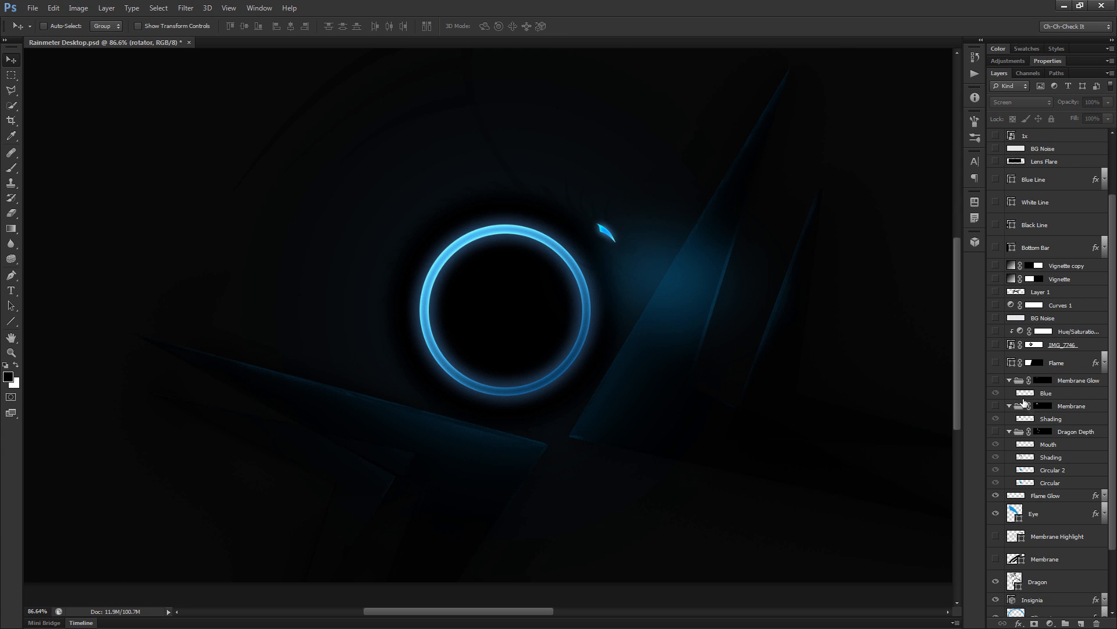
left_click_drag(996, 513, 996, 581)
scroll(1001, 497, "down", 3)
left_click(996, 505)
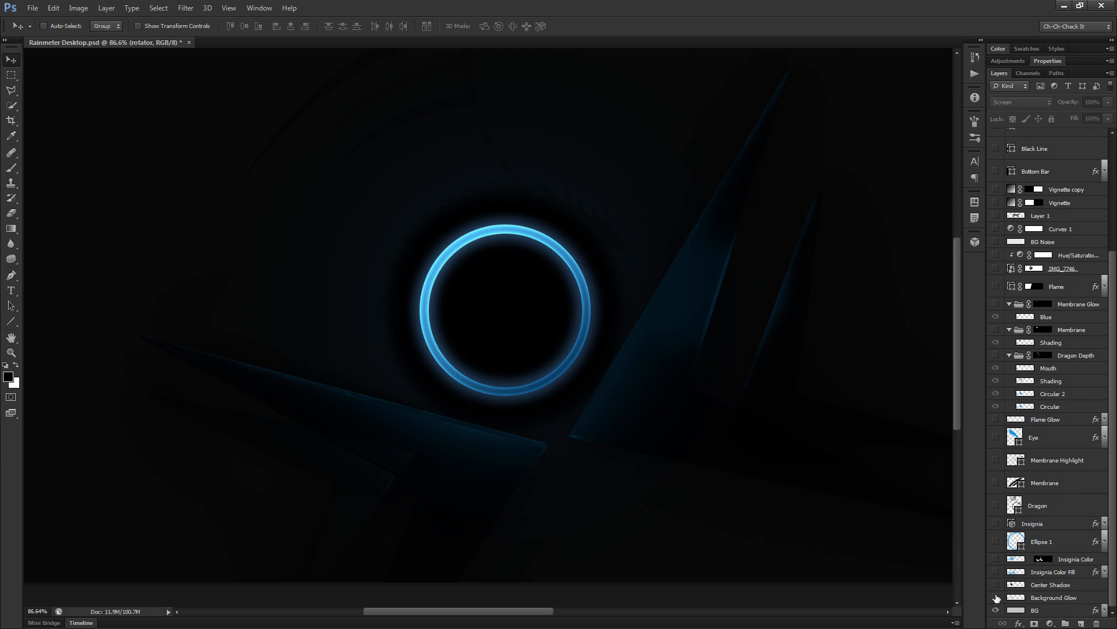
left_click(996, 597)
scroll(623, 366, "down", 4)
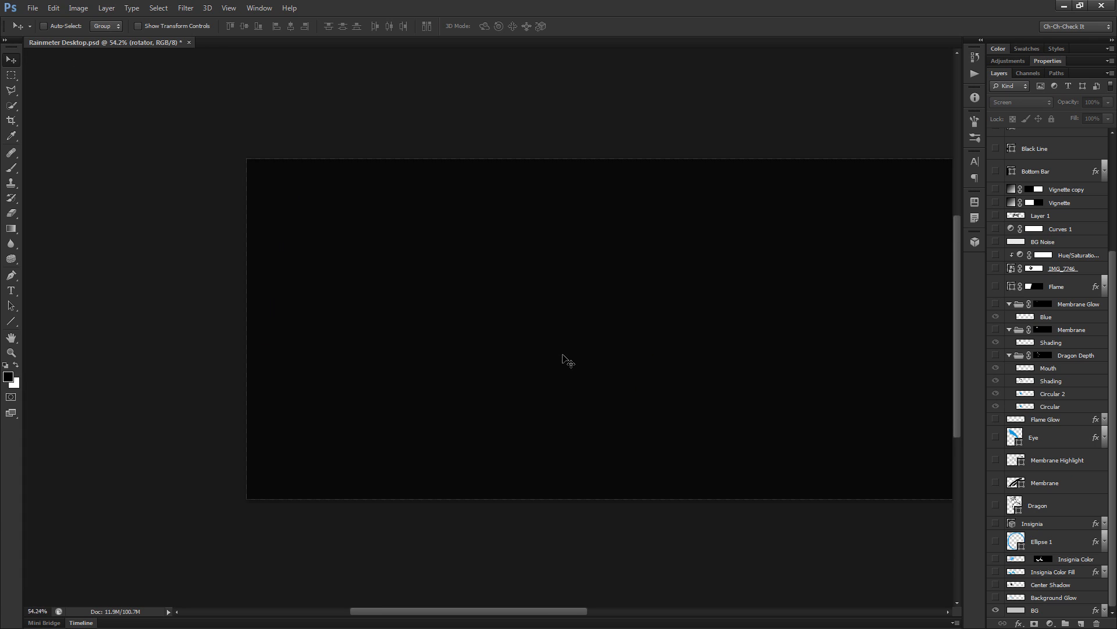
scroll(563, 358, "down", 2)
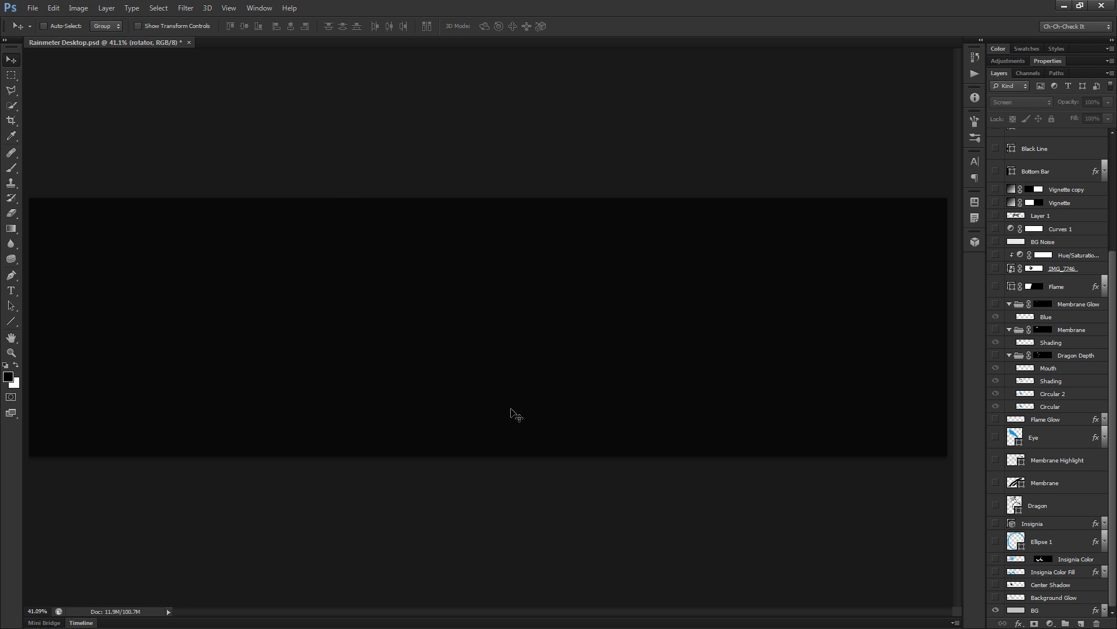
scroll(513, 384, "up", 4)
left_click_drag(257, 429, 566, 448)
scroll(381, 382, "up", 2)
scroll(488, 425, "up", 1)
scroll(498, 417, "down", 2)
scroll(498, 417, "up", 1)
left_click_drag(491, 424, 441, 459)
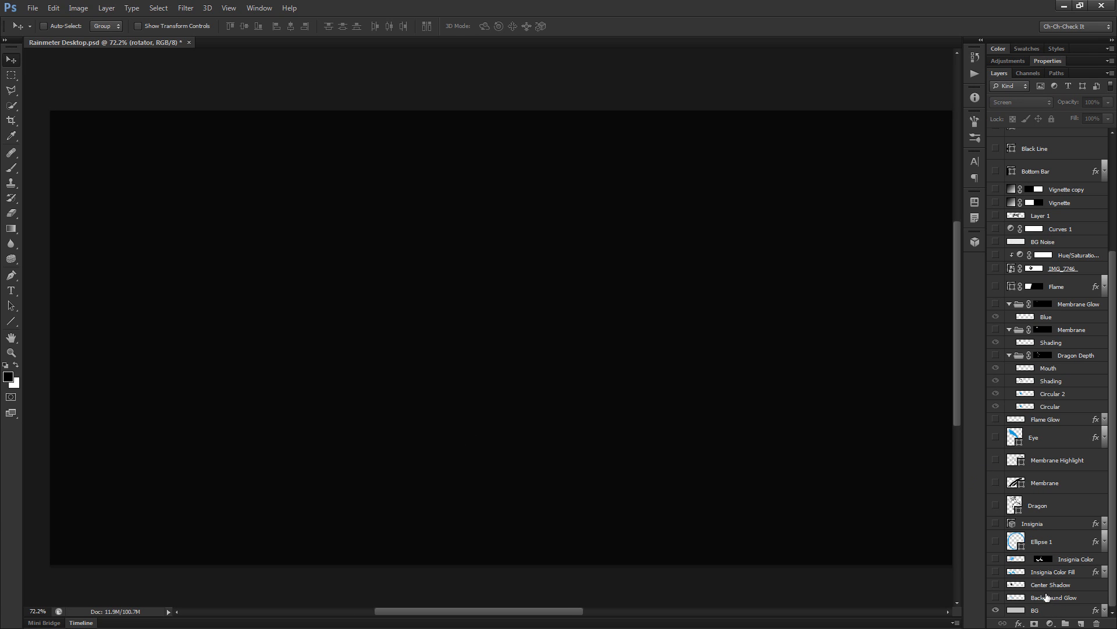
Step: Select the Background Glow layer and make it visible above the BG layer
left_click(1054, 597)
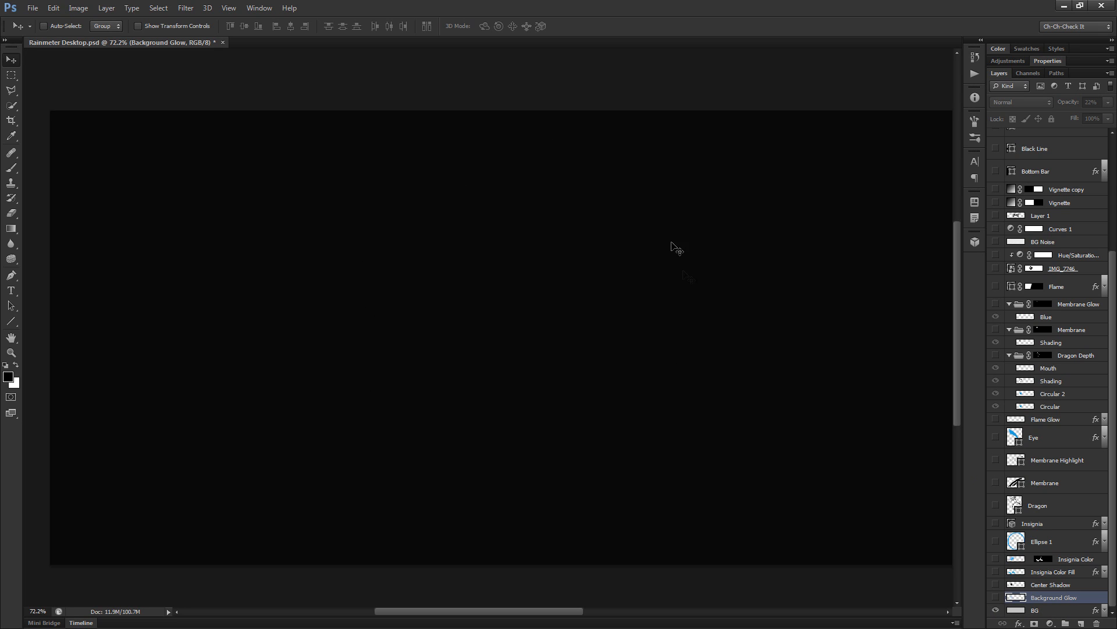
left_click(996, 597)
scroll(450, 344, "up", 1)
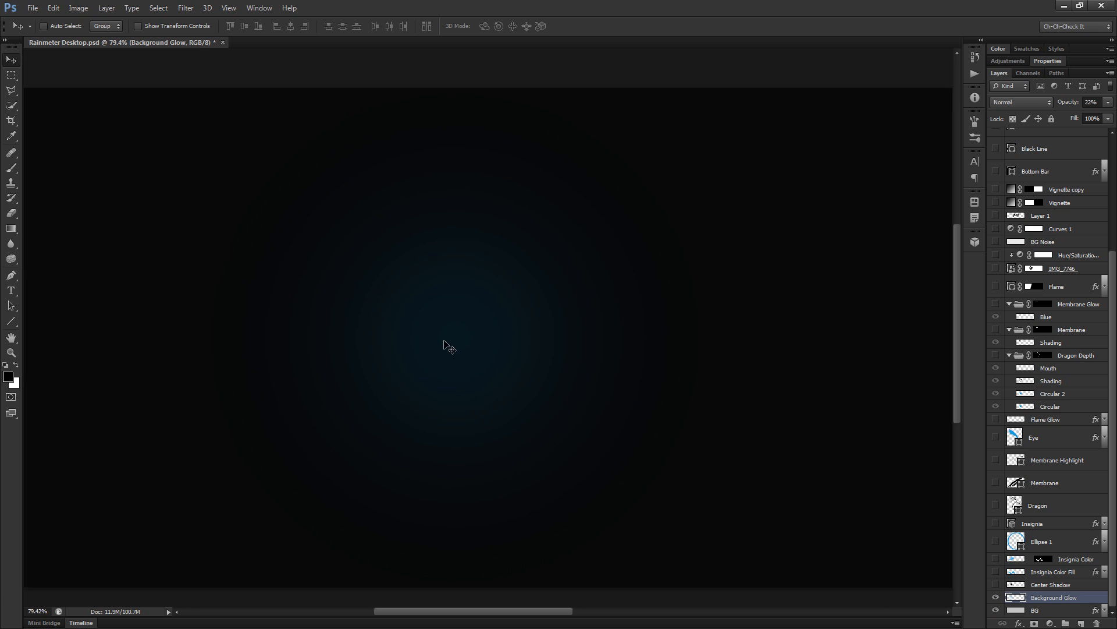
Step: Activate the Brush tool and set the Background Glow layer's opacity to 100%
key("b")
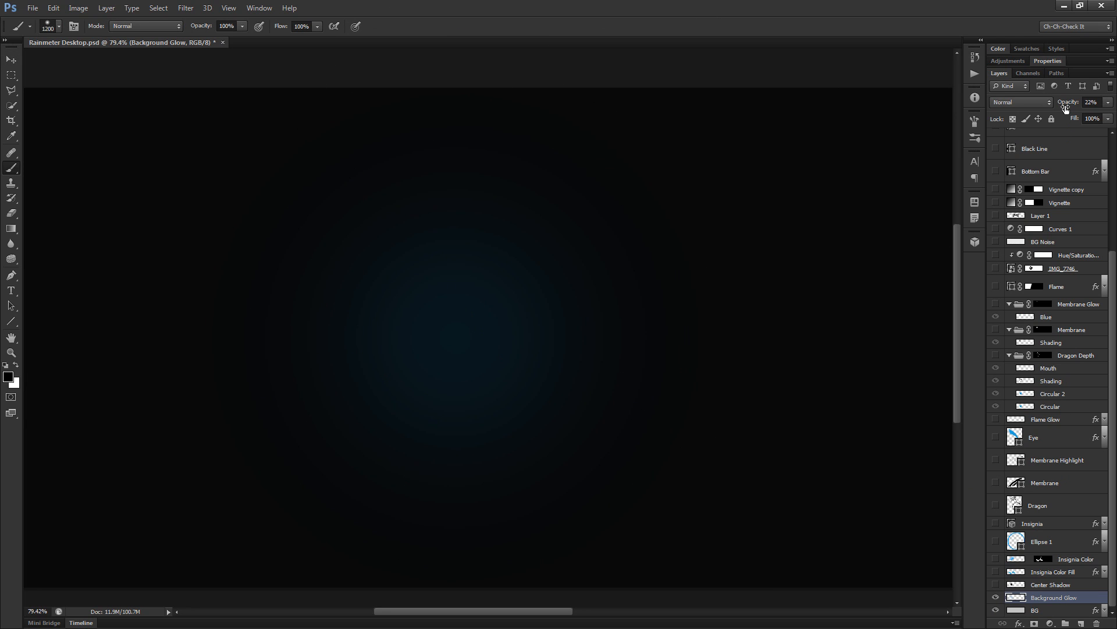
left_click(1068, 103)
type("100")
key("Return")
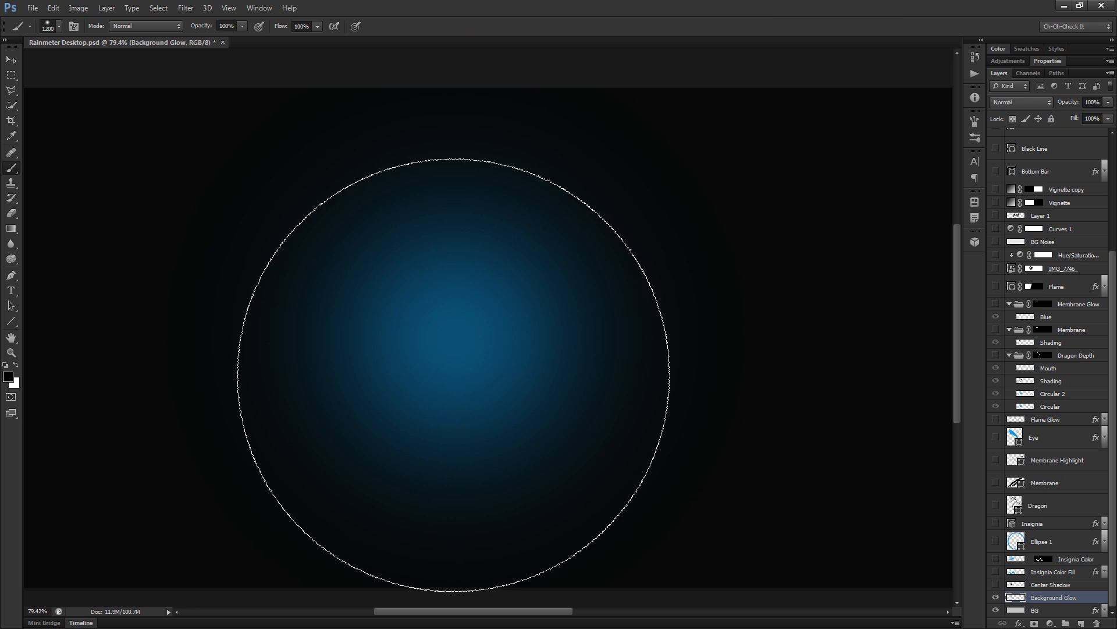
Step: Sample the blue at the glow's centre (#115575) as the foreground colour and return to the Brush tool
left_click(8, 377)
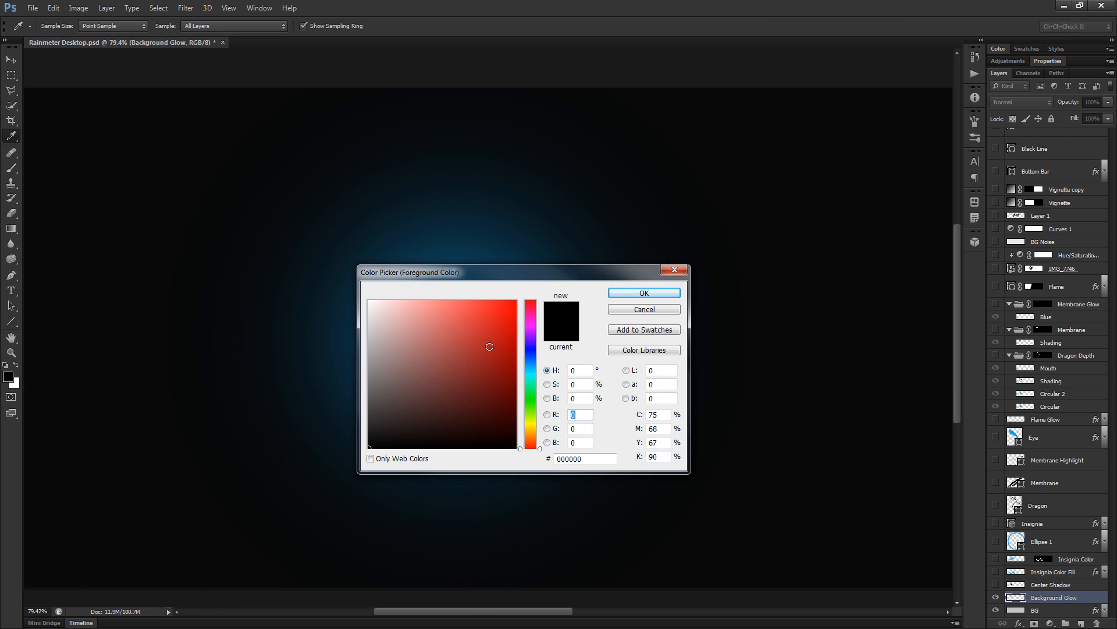
left_click_drag(420, 269, 587, 235)
left_click(457, 333)
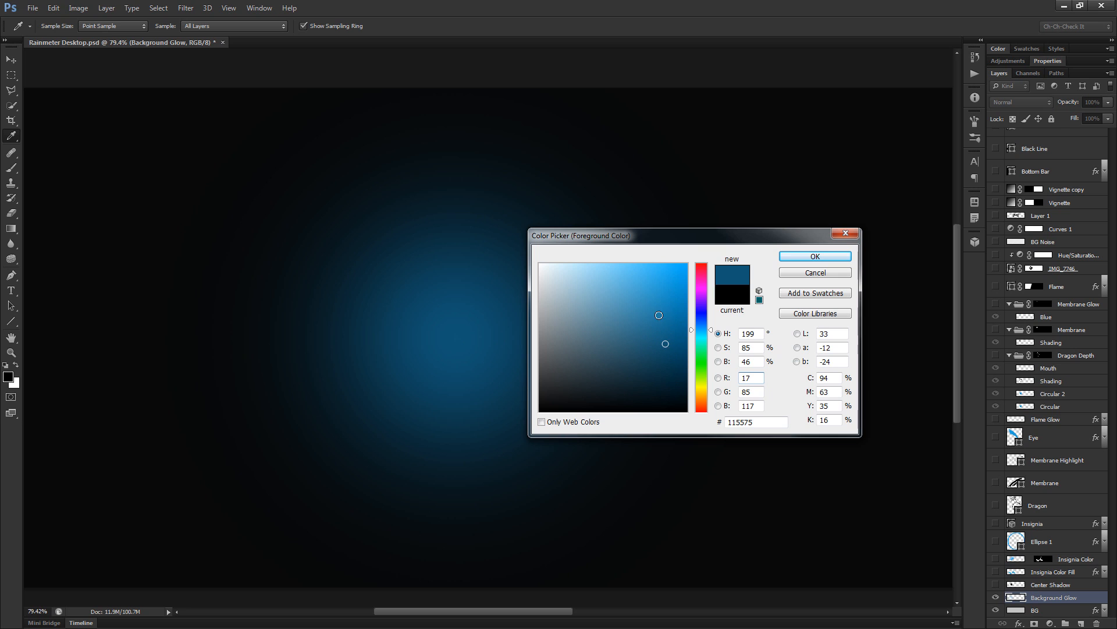
left_click(814, 257)
key("b")
Step: Set the Background Glow layer's opacity to 22% and switch to the Move tool
left_click(1090, 102)
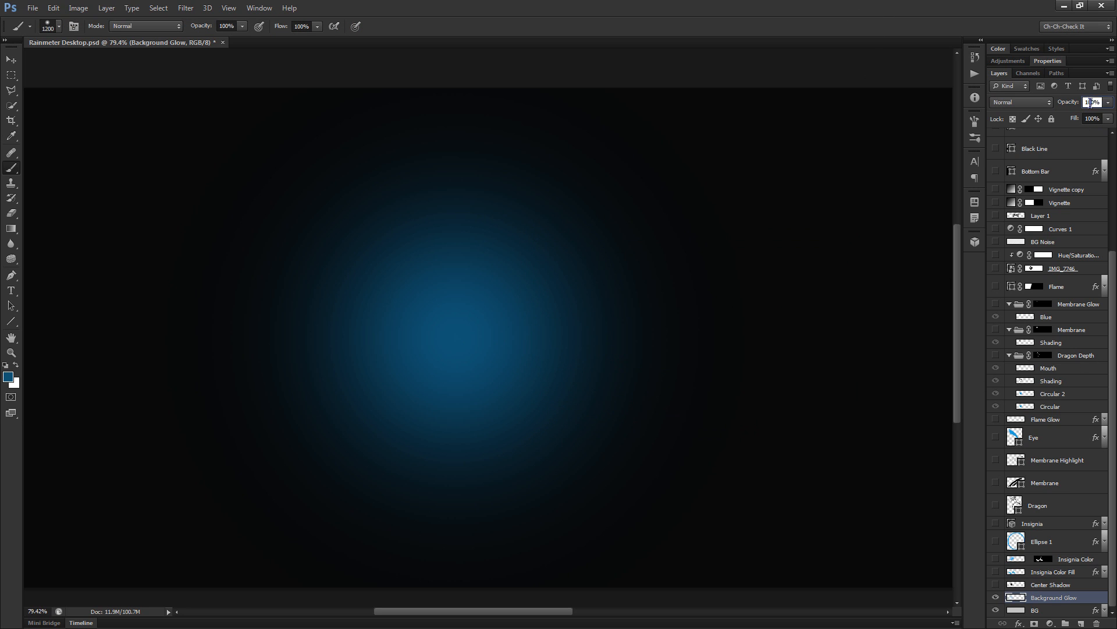
type("22")
key("Return")
key("v")
scroll(445, 329, "up", 3)
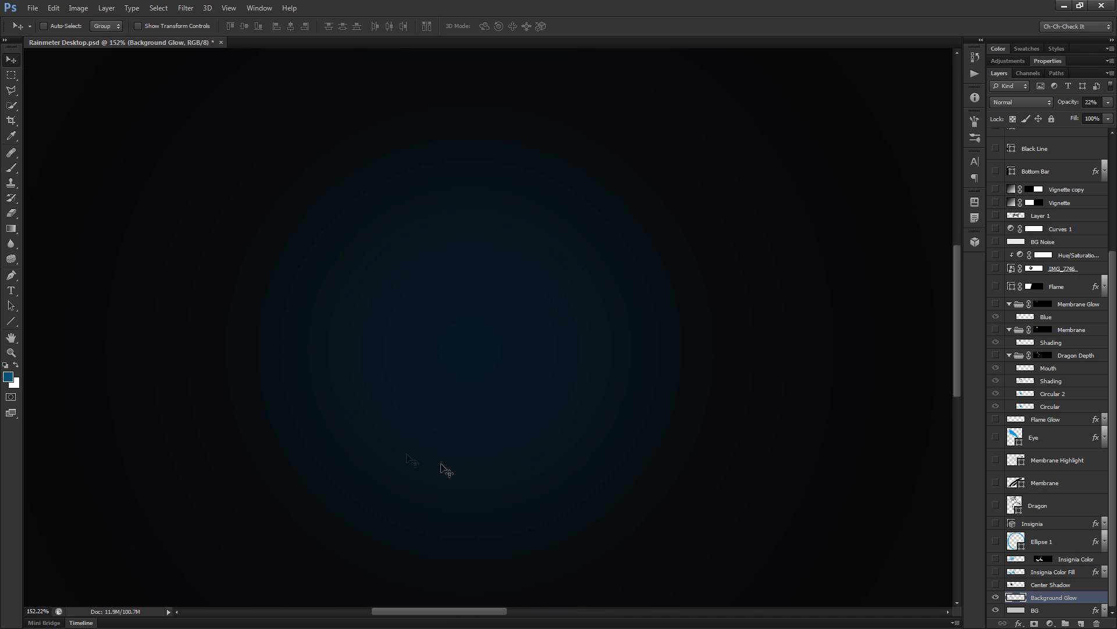
scroll(419, 370, "down", 2)
left_click_drag(475, 355, 476, 399)
Step: Select the Center Shadow layer and make it visible over the background glow
left_click(1057, 584)
left_click(995, 585)
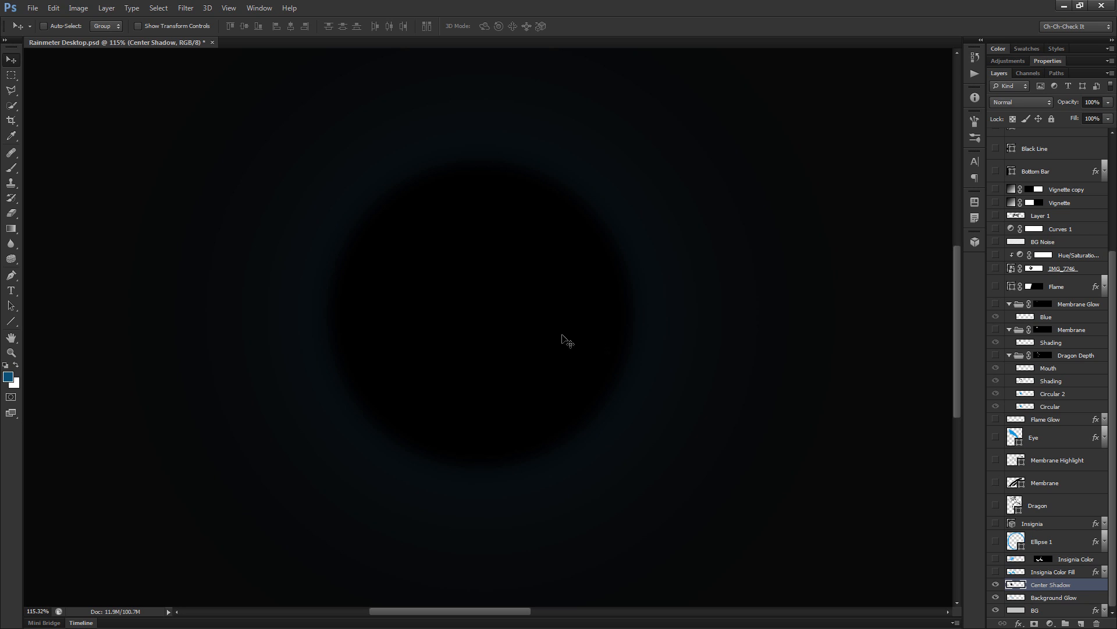
scroll(402, 270, "up", 1)
scroll(524, 350, "down", 1)
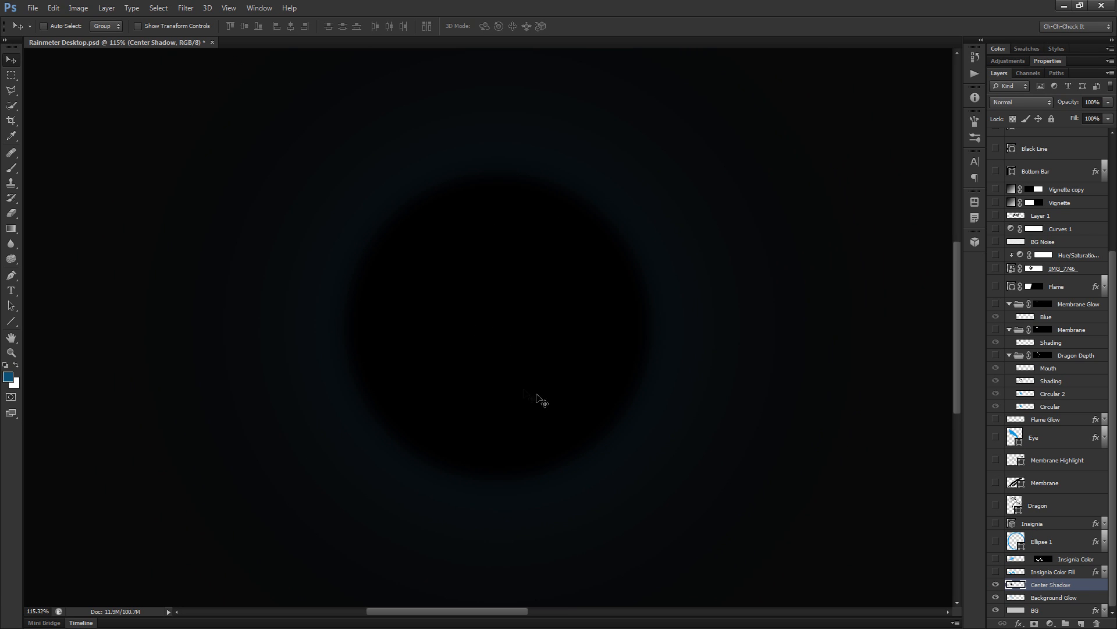
Step: Make the clock, rotator, thingy and glow layers visible
scroll(1032, 326, "up", 5)
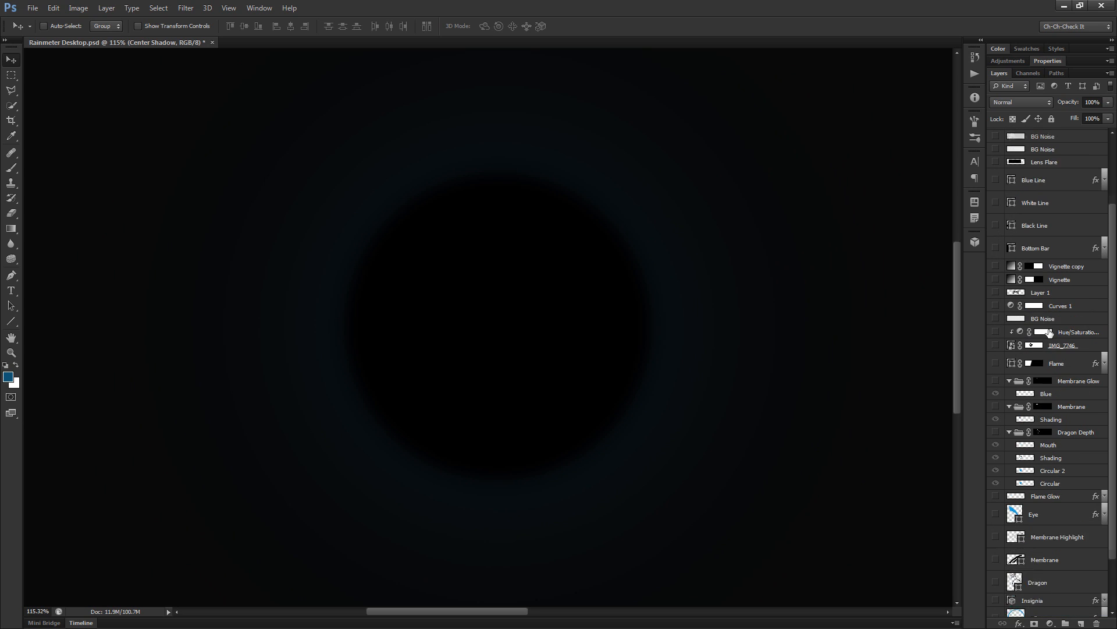
mouse_move(1000, 196)
left_mouse_down()
mouse_move(999, 262)
mouse_move(996, 194)
left_mouse_up()
scroll(1039, 320, "up", 3)
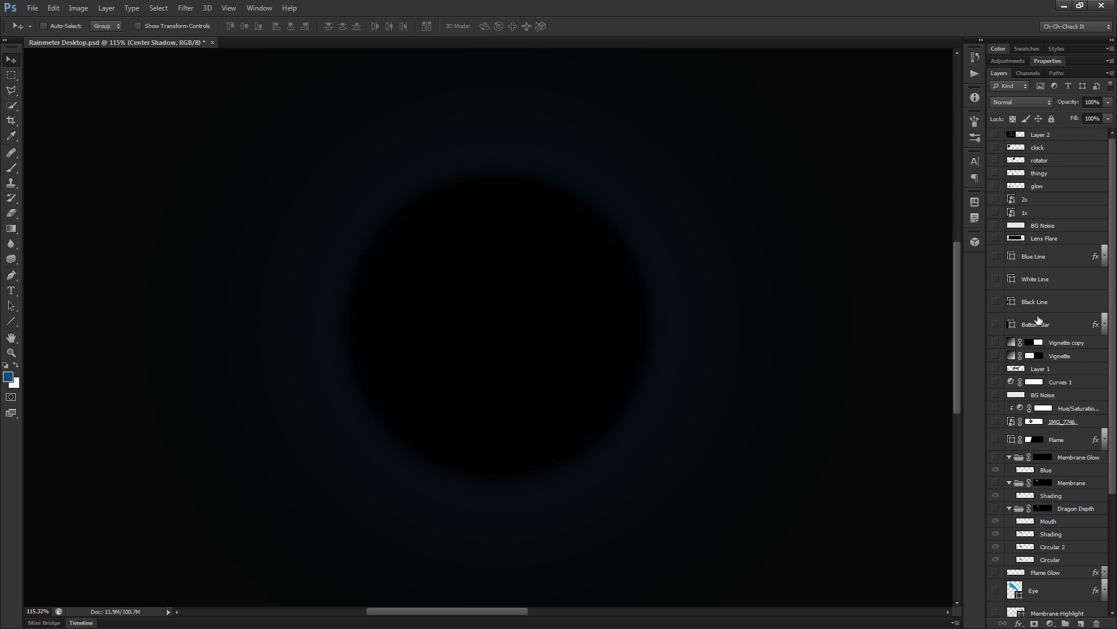
left_click_drag(996, 147, 996, 187)
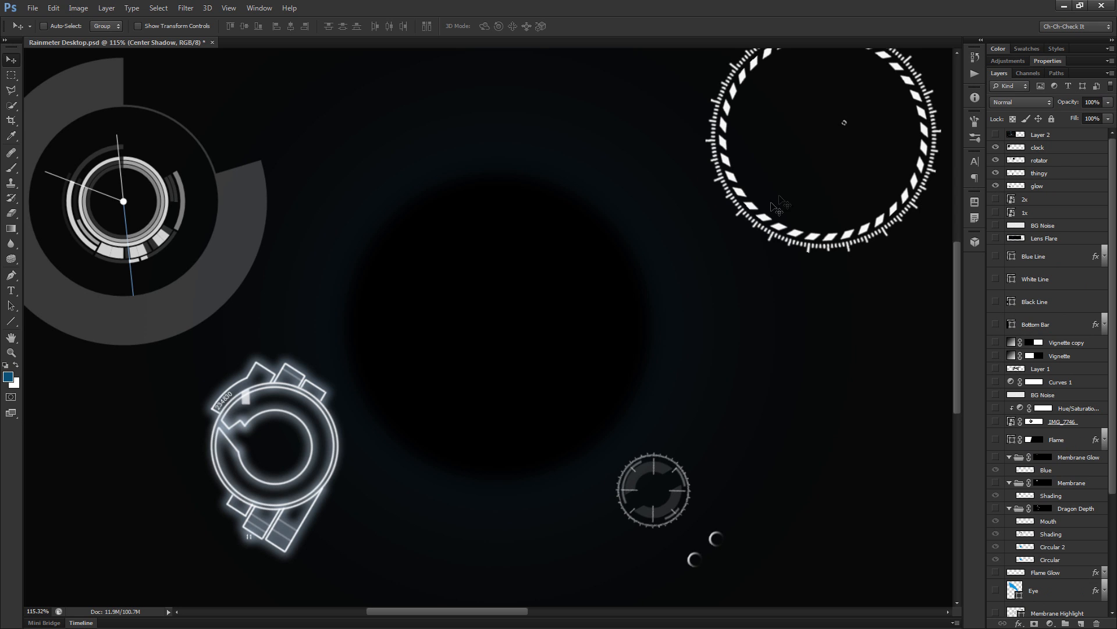
Step: Select the clock layer and move its dial onto the middle of the dark center shadow
left_click(1046, 149)
left_click_drag(830, 129, 792, 289)
left_click_drag(271, 357, 517, 352)
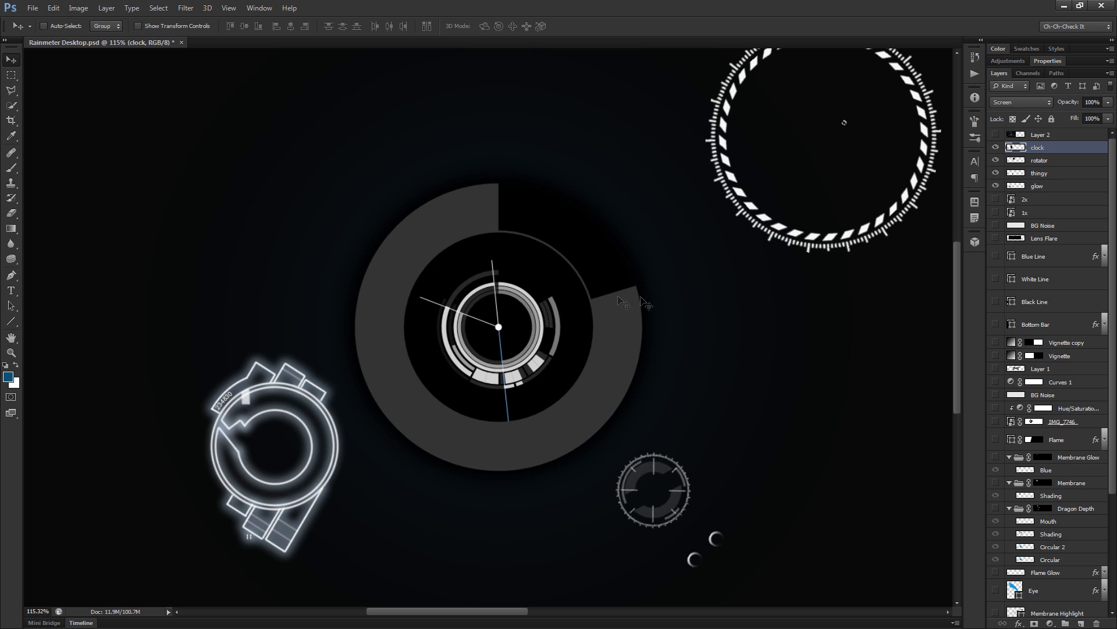
Step: Hide the clock, rotator, thingy and glow layers again
left_click_drag(999, 154, 996, 187)
scroll(1034, 491, "down", 3)
scroll(1034, 491, "down", 2)
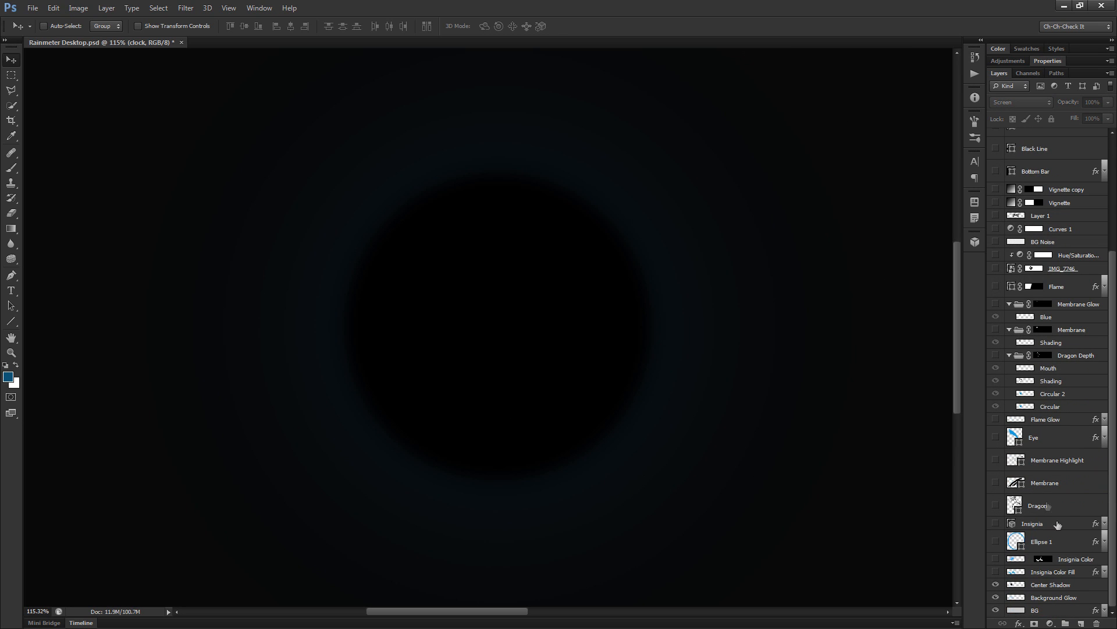
Step: Select the Center Shadow layer and set up the Brush tool at 600 px with 82% hardness
left_click(1053, 585)
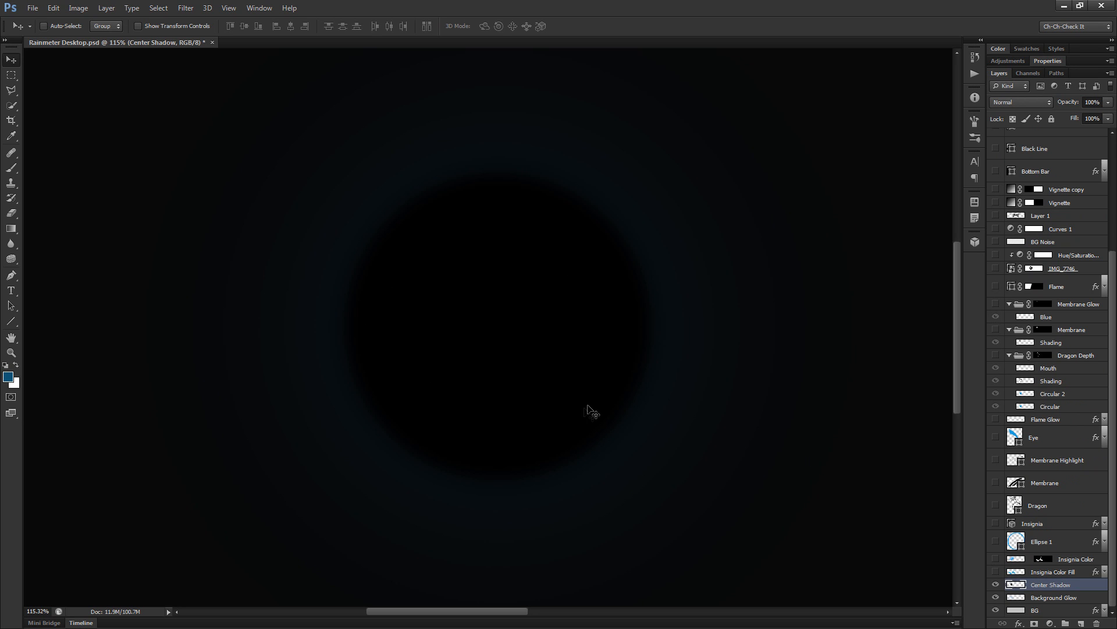
key("b")
key("bracketleft")
key("bracketleft")
key("bracketleft")
key("bracketleft")
key("bracketleft")
key("bracketleft")
right_click(491, 316)
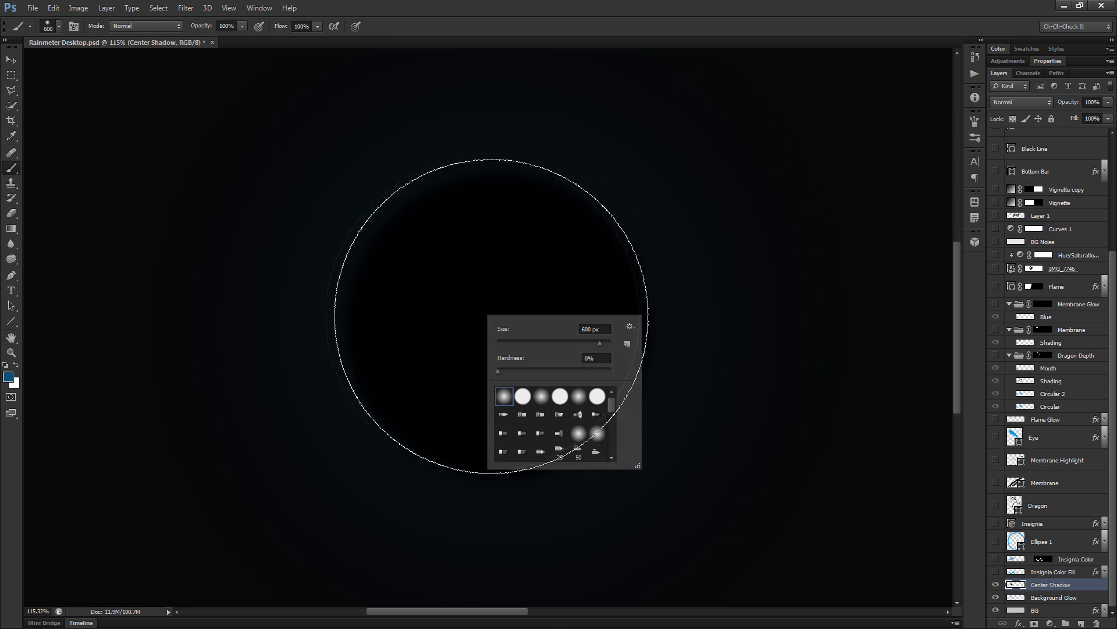
left_click_drag(500, 373, 587, 375)
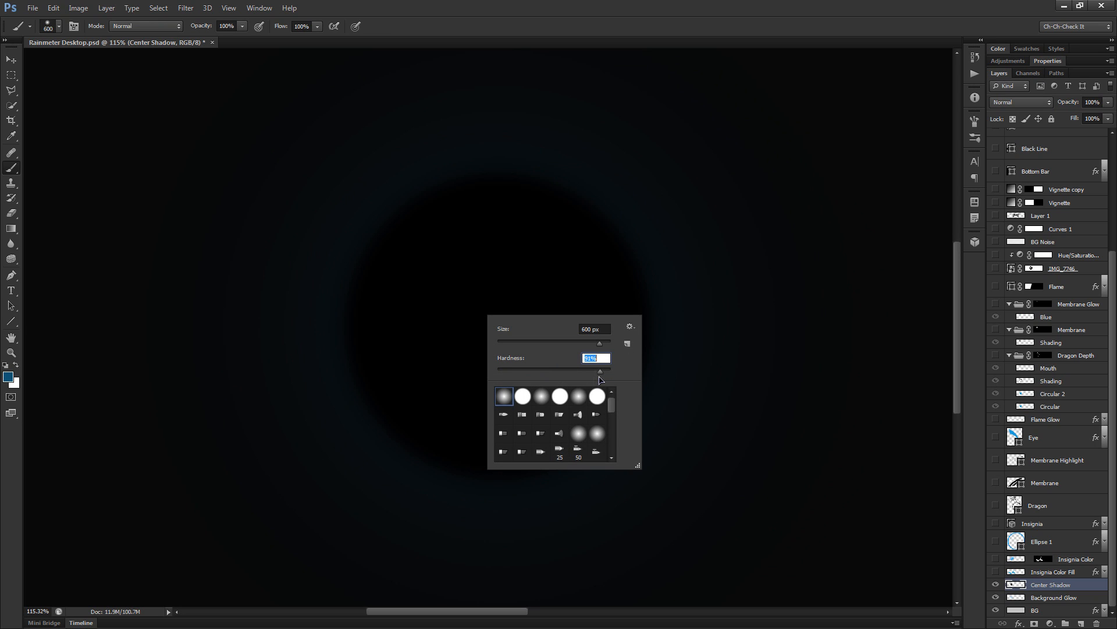
key("Return")
Step: Try a black 500 px brush dab beside the existing shadow on the Center Shadow layer, and undo it
key("d")
scroll(688, 358, "down", 2)
key("bracketleft")
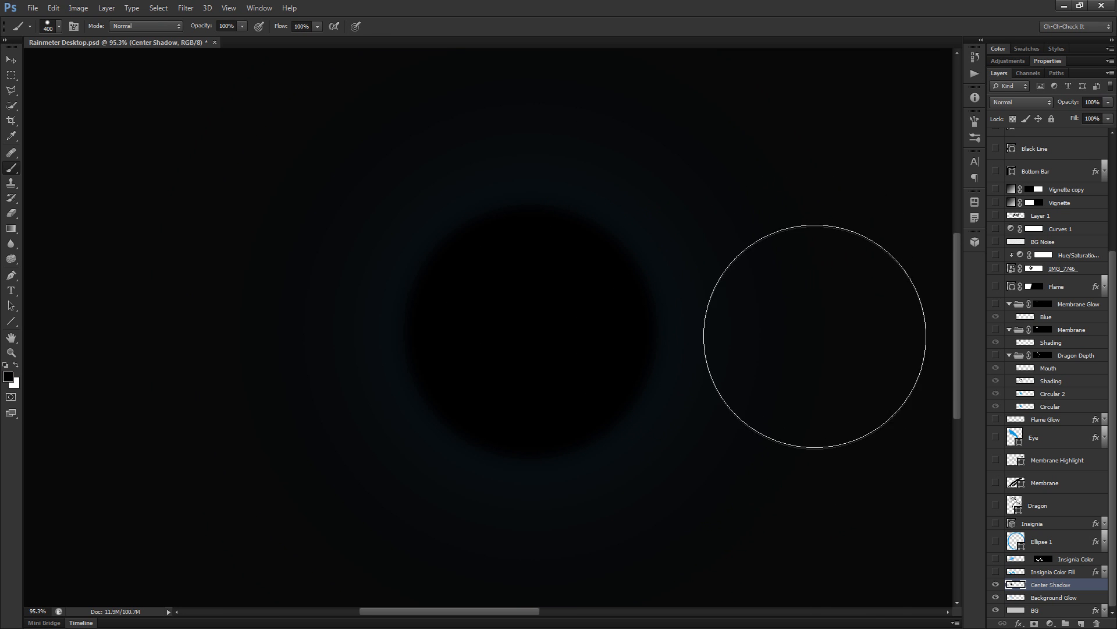
left_click(826, 341)
mouse_move(622, 483)
left_mouse_down()
mouse_move(599, 462)
mouse_move(499, 461)
left_mouse_up()
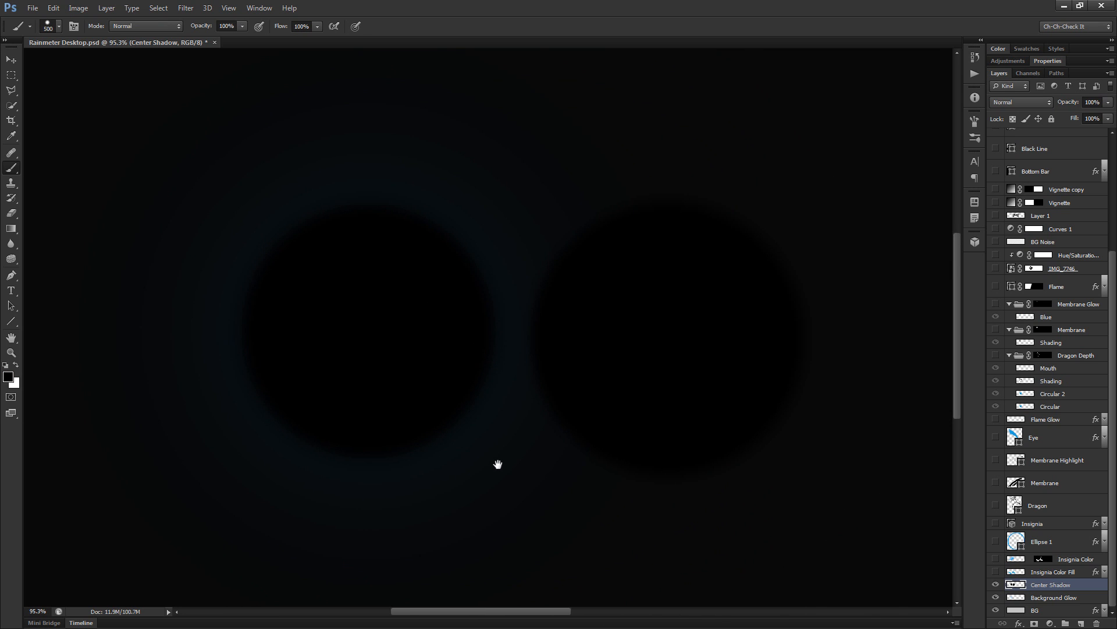
key("ctrl+z")
Step: Check the brush's size and hardness settings, and return to the Move tool
right_click(622, 319)
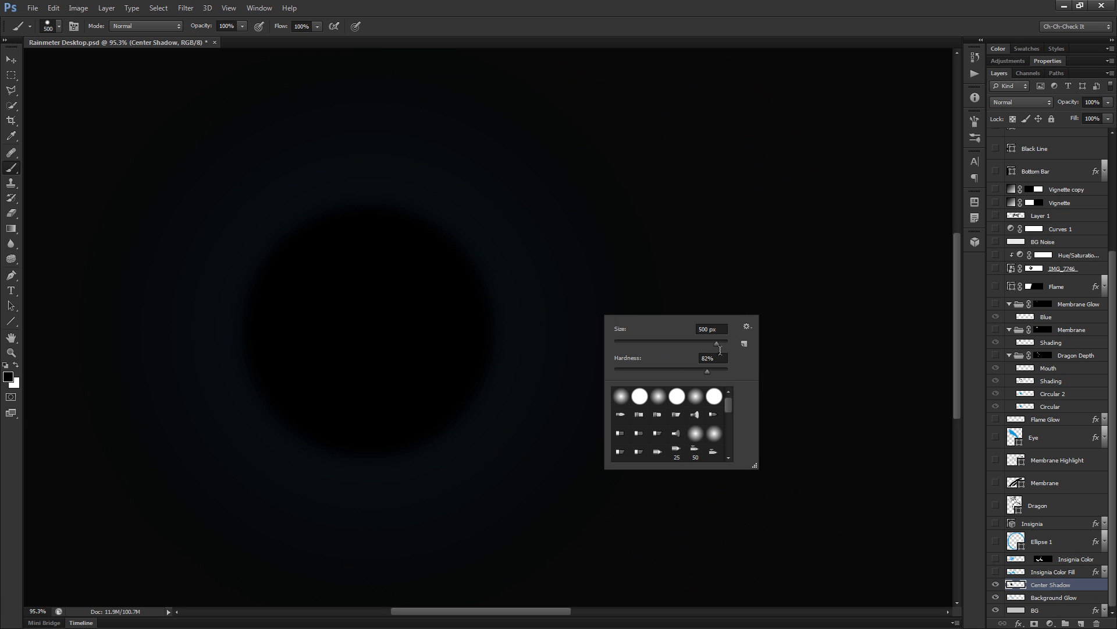
key("Escape")
right_click(445, 336)
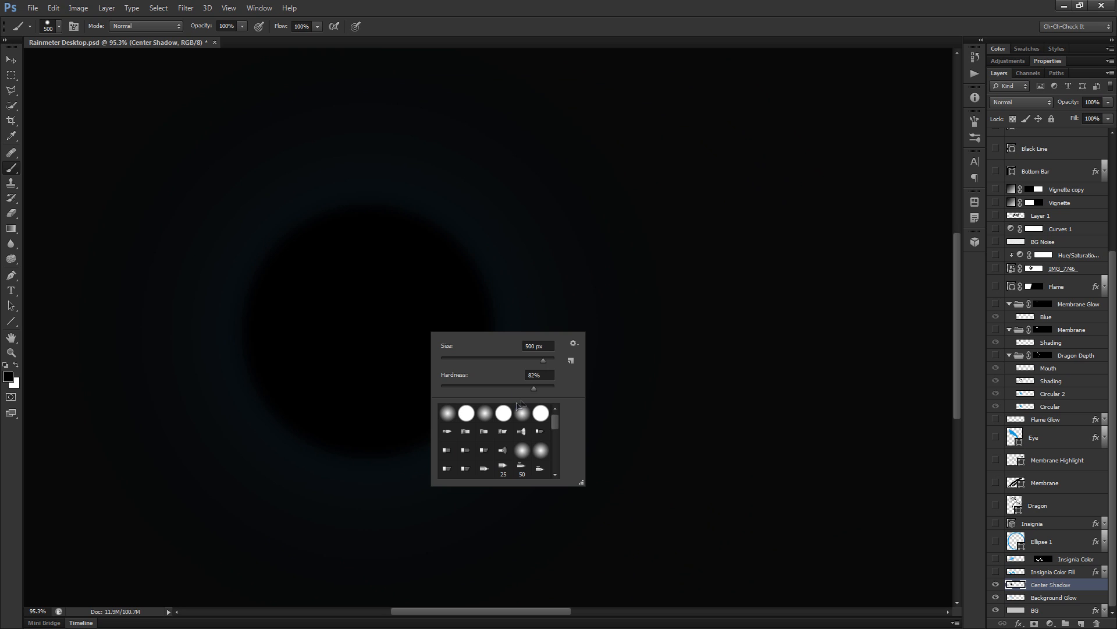
key("Escape")
key("v")
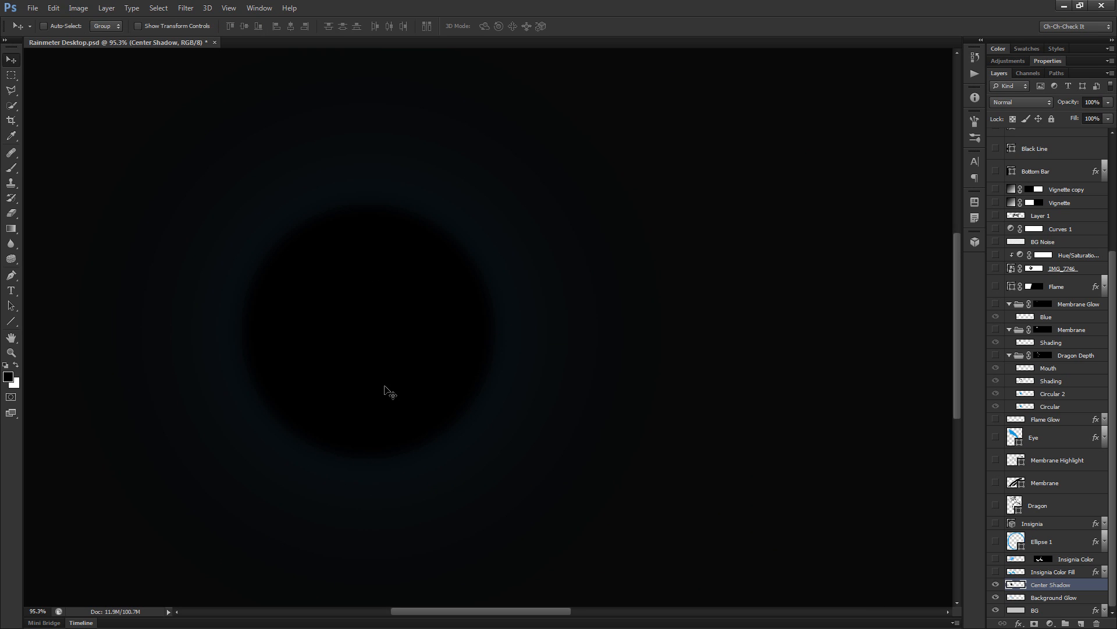
left_click_drag(399, 438, 526, 450)
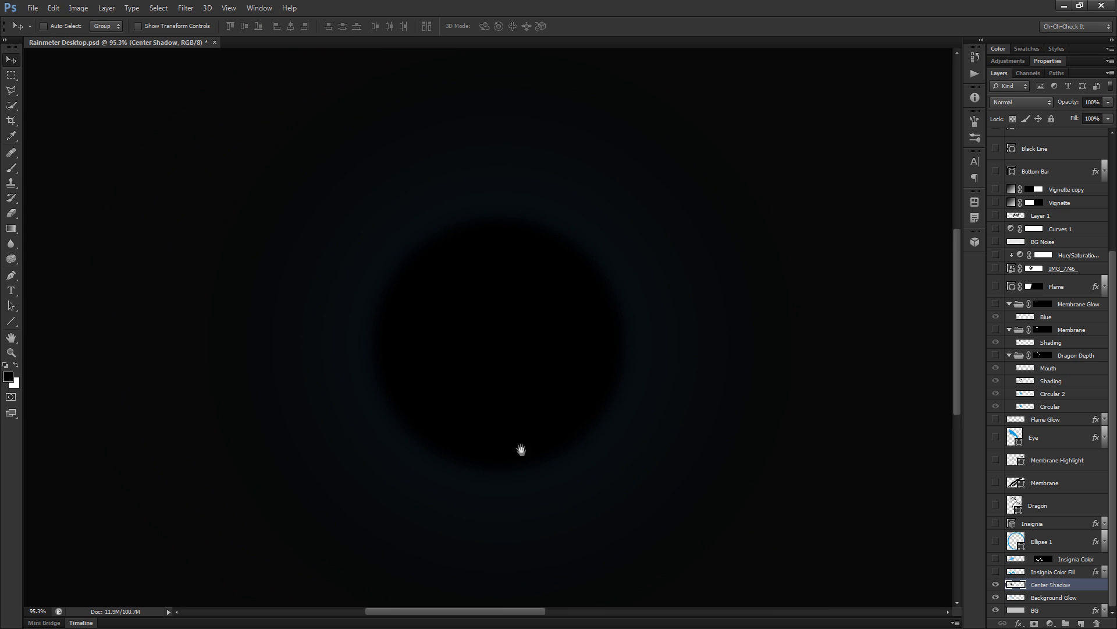
Step: Select the 3D Insignia layer and make it visible
left_click(1061, 575)
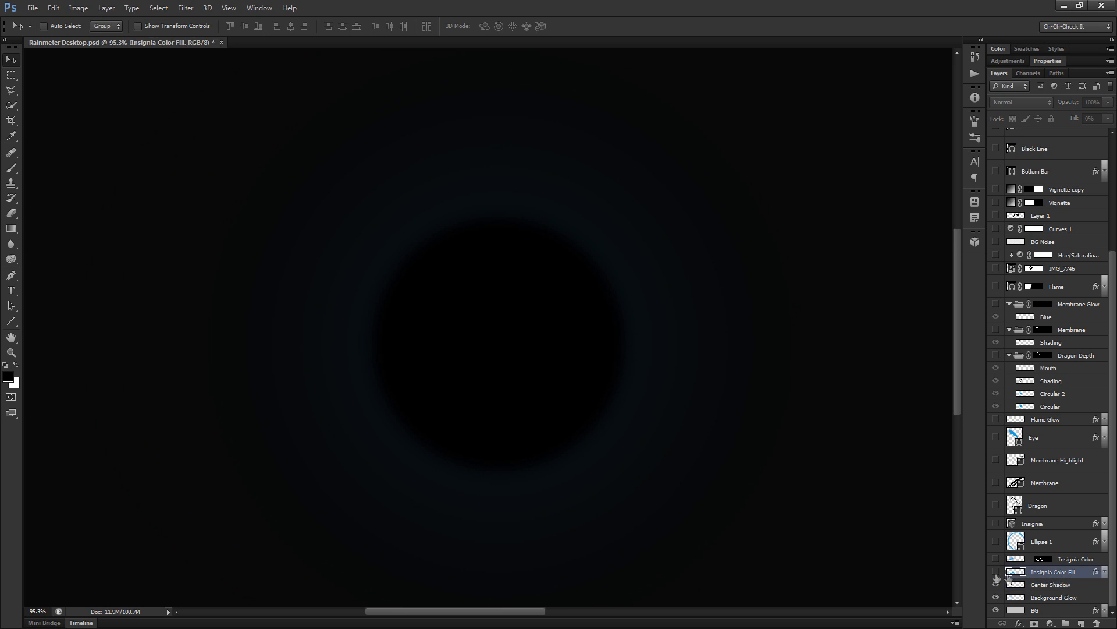
left_click(1053, 528)
left_click_drag(671, 433, 586, 444)
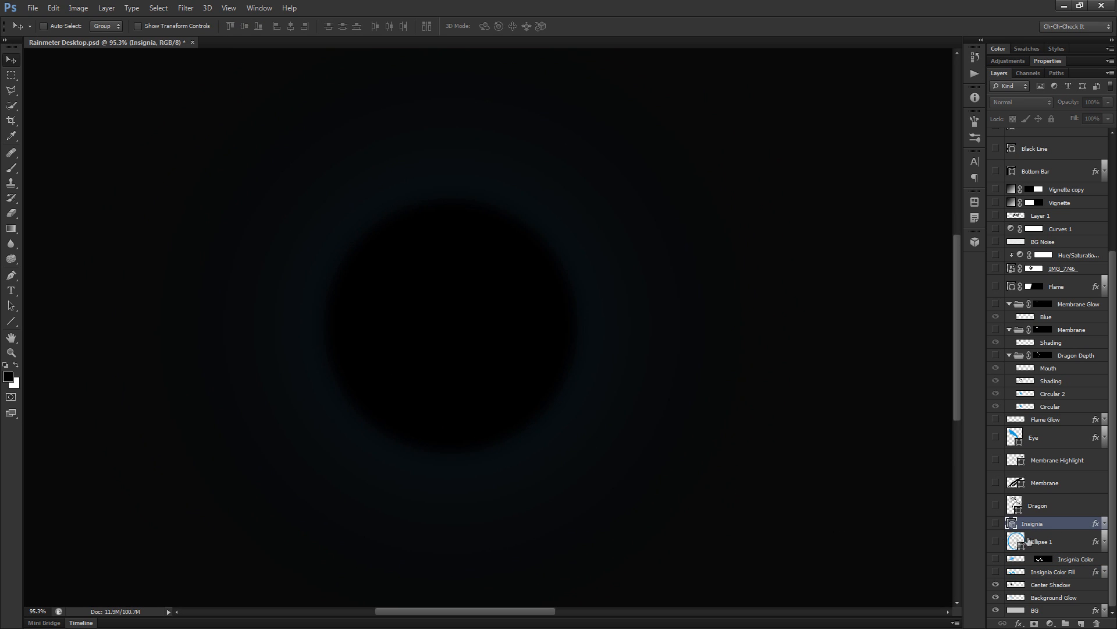
left_click(995, 524)
scroll(578, 458, "down", 3)
left_click_drag(578, 459, 562, 443)
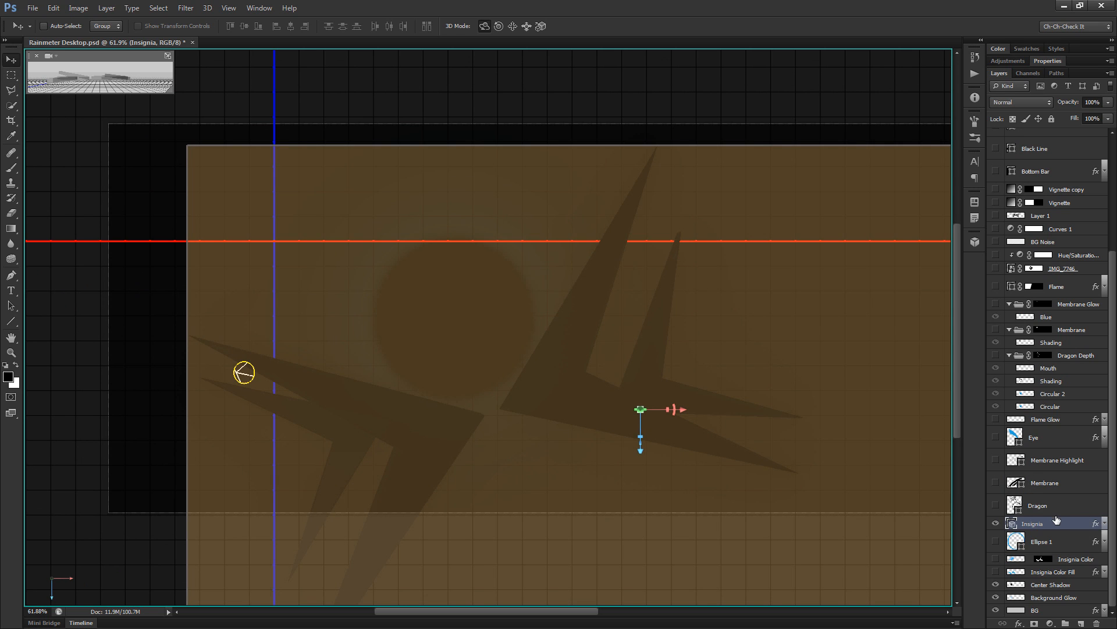
Step: Select the Dragon layer to clear the 3D overlay and examine the dark insignia shapes around the center shadow
left_click(1055, 512)
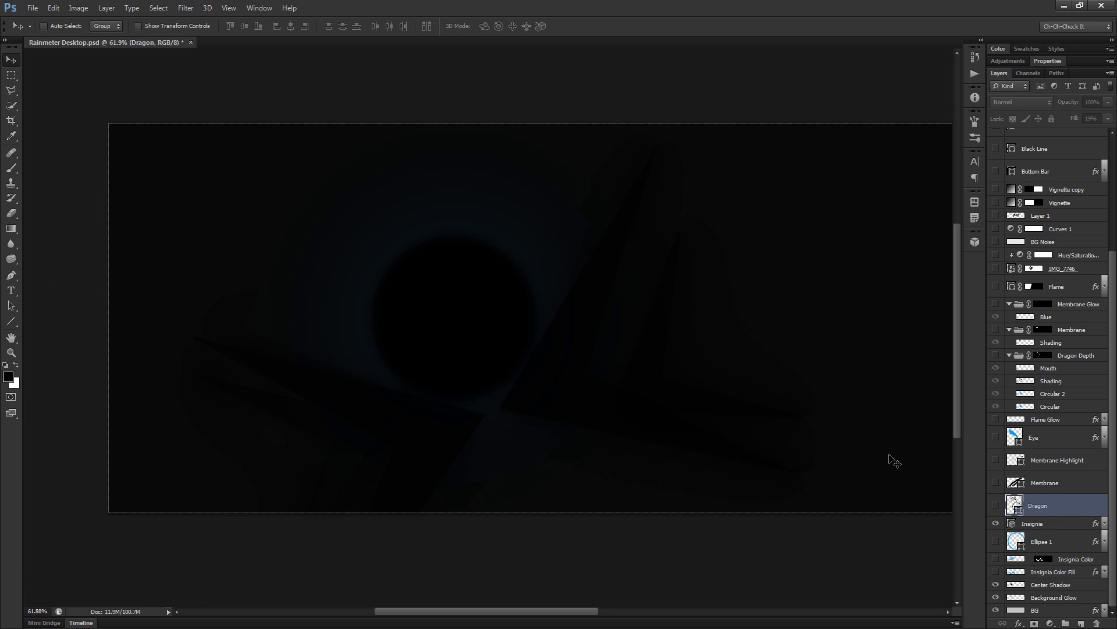
scroll(588, 371, "up", 3)
left_click_drag(507, 420, 566, 421)
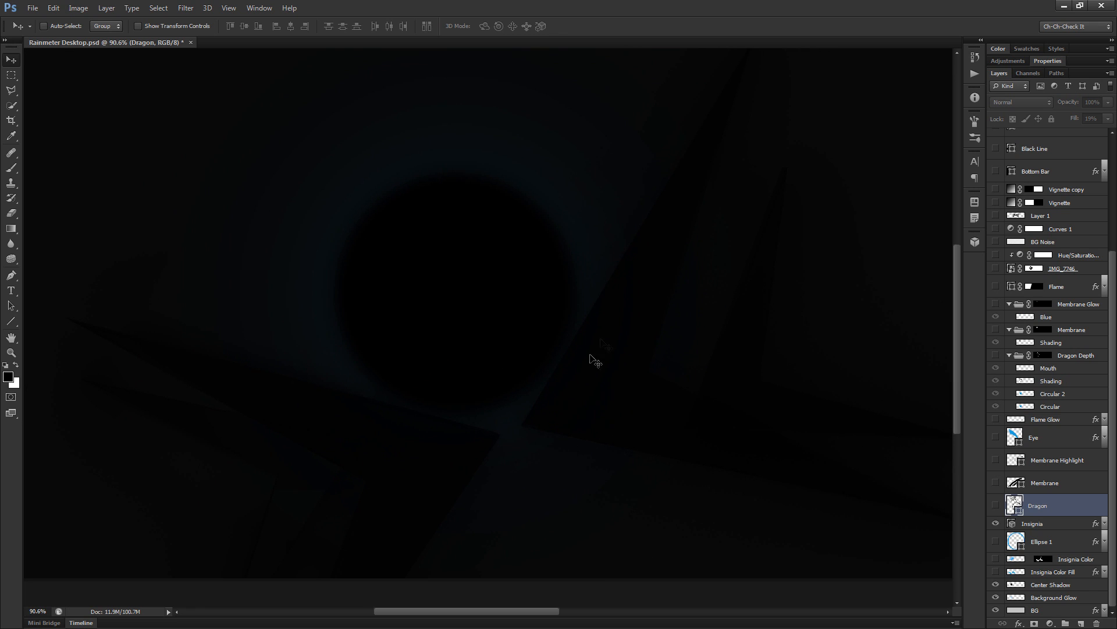
left_click_drag(408, 476, 467, 517)
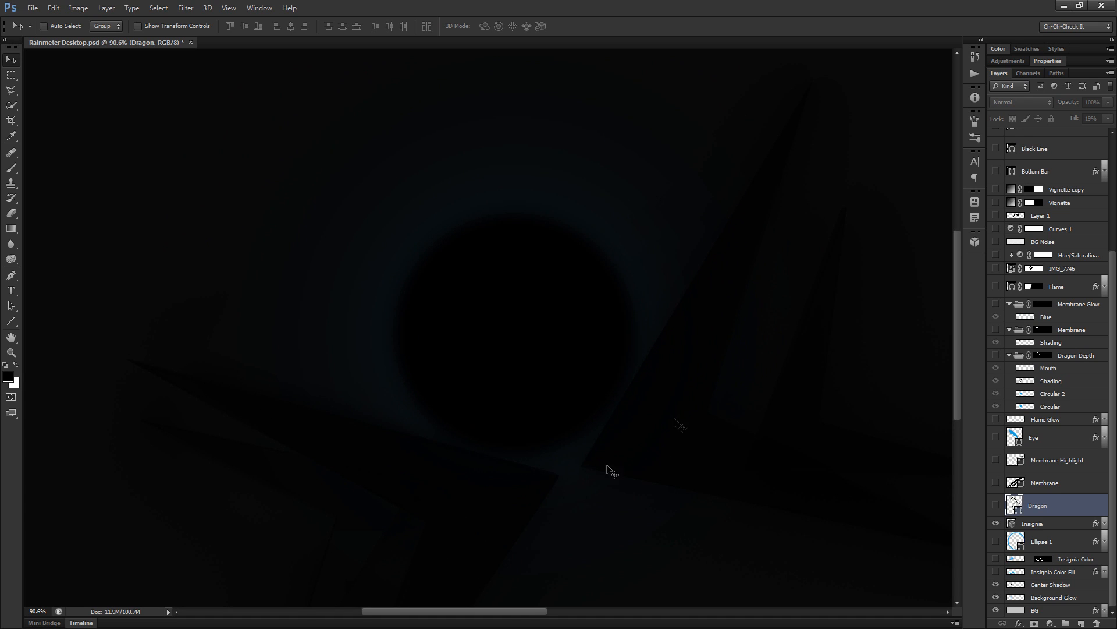
Step: Briefly show Layer 2 with the finished desktop for comparison, hide it, and inspect the insignia shapes again
scroll(1037, 233, "up", 5)
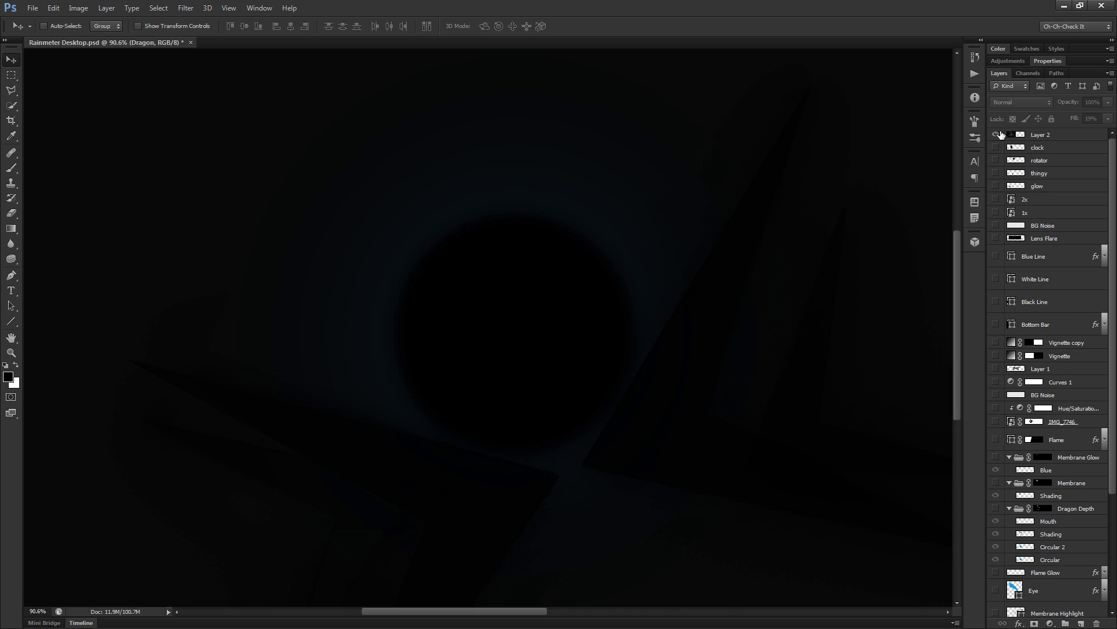
left_click(998, 135)
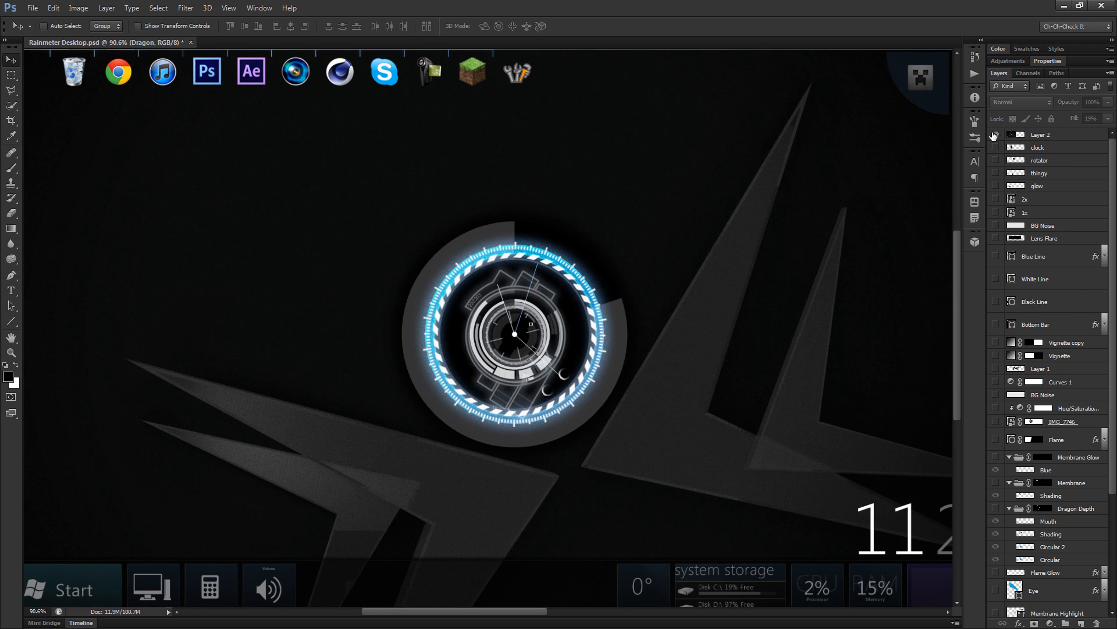
left_click(996, 135)
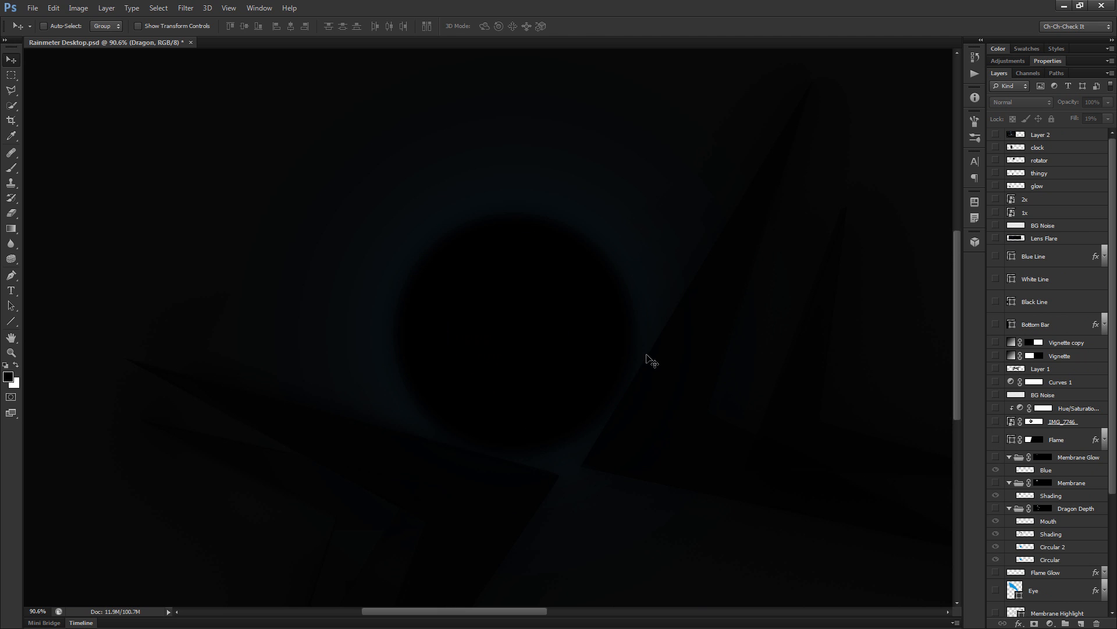
left_click_drag(579, 464, 588, 430)
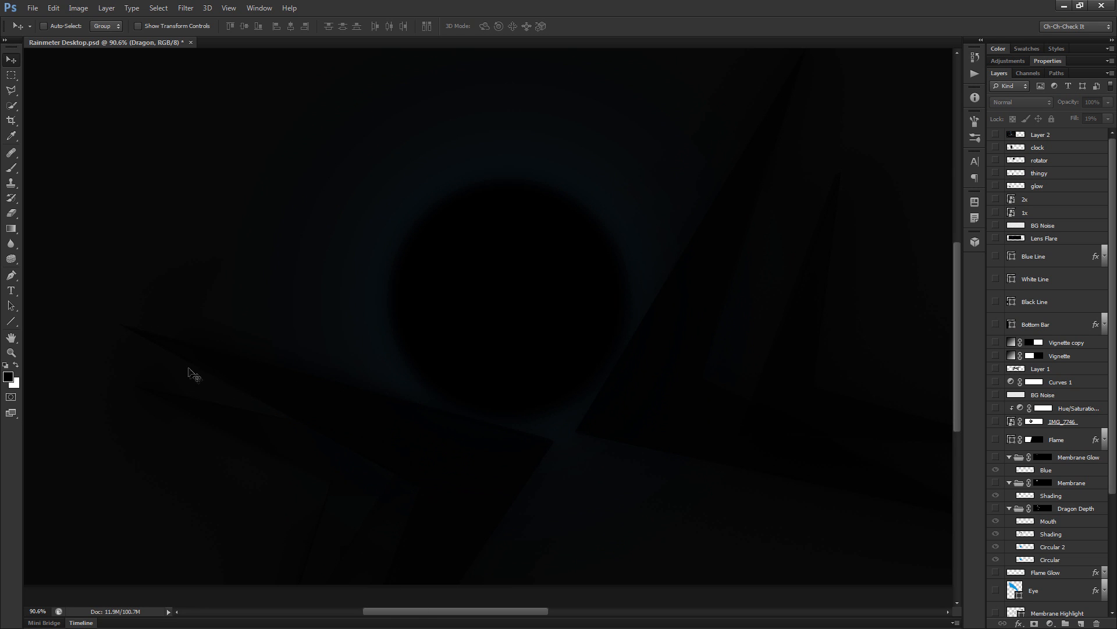
left_click_drag(651, 444, 682, 436)
Step: Hide the Insignia layer, leaving the center shadow and background glow showing
scroll(1058, 472, "down", 5)
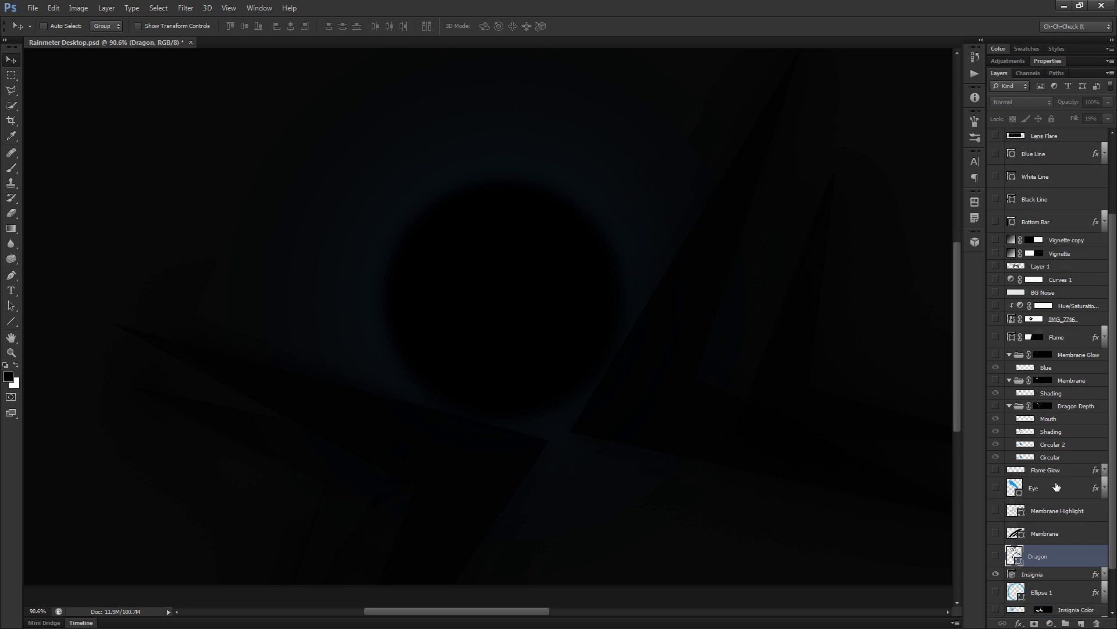
left_click(996, 523)
scroll(556, 314, "up", 2)
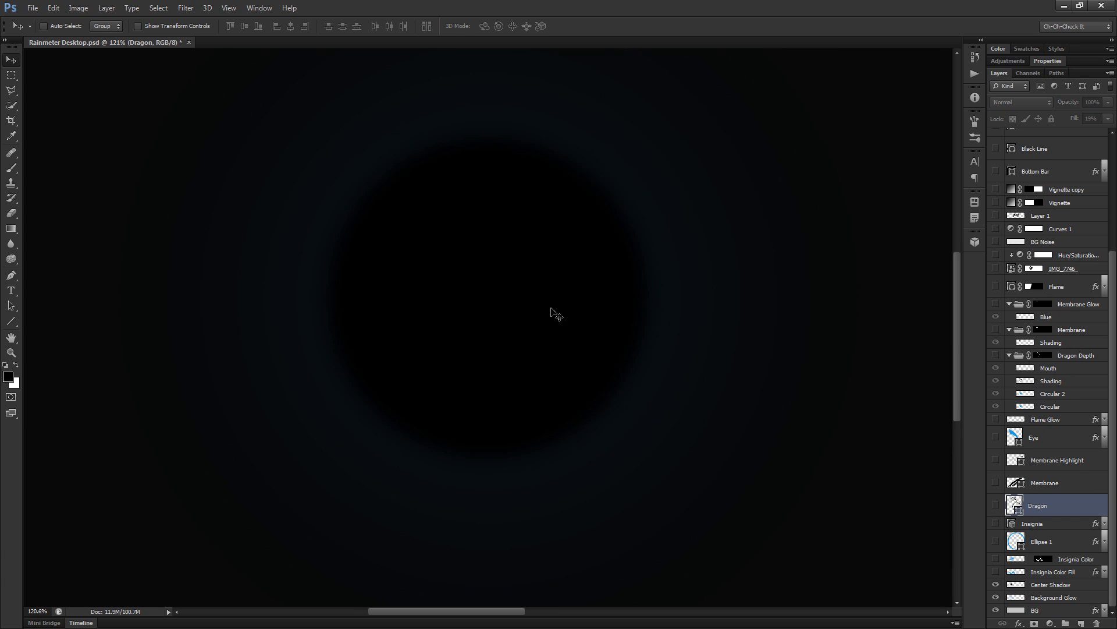
scroll(492, 315, "down", 3)
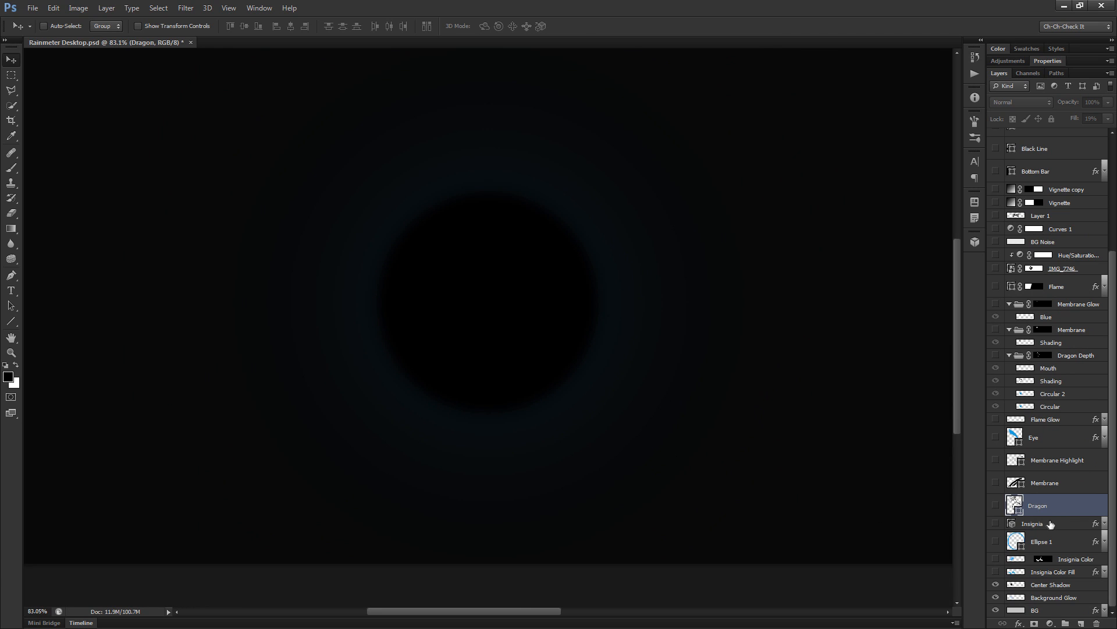
Step: Select the Ellipse 1 layer and make its blue ring visible
left_click(1050, 544)
left_click(996, 541)
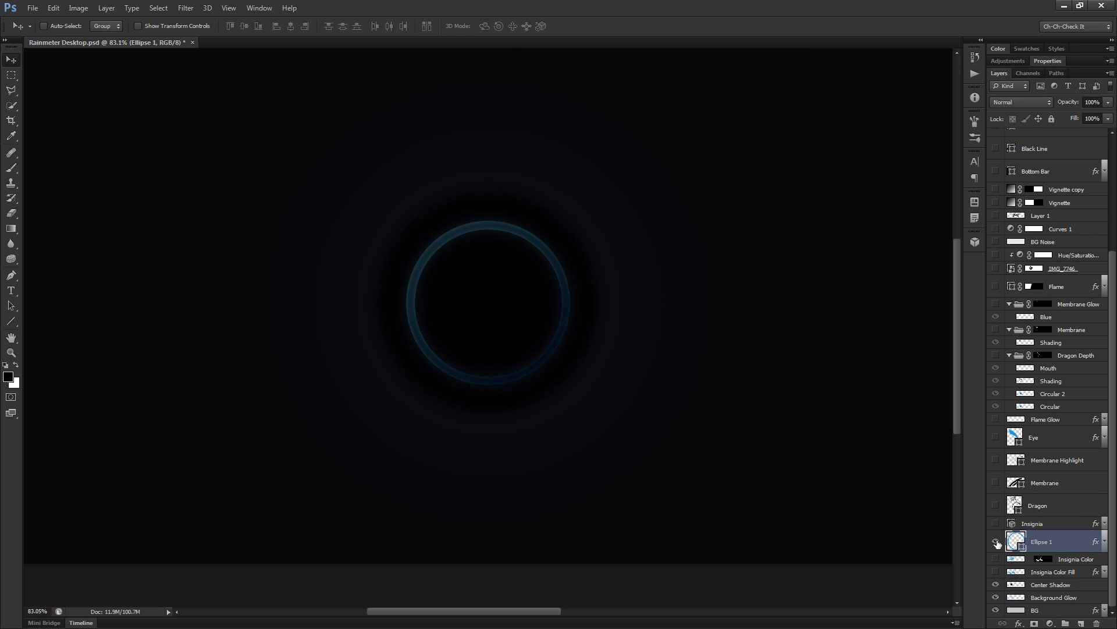
scroll(474, 272, "up", 2)
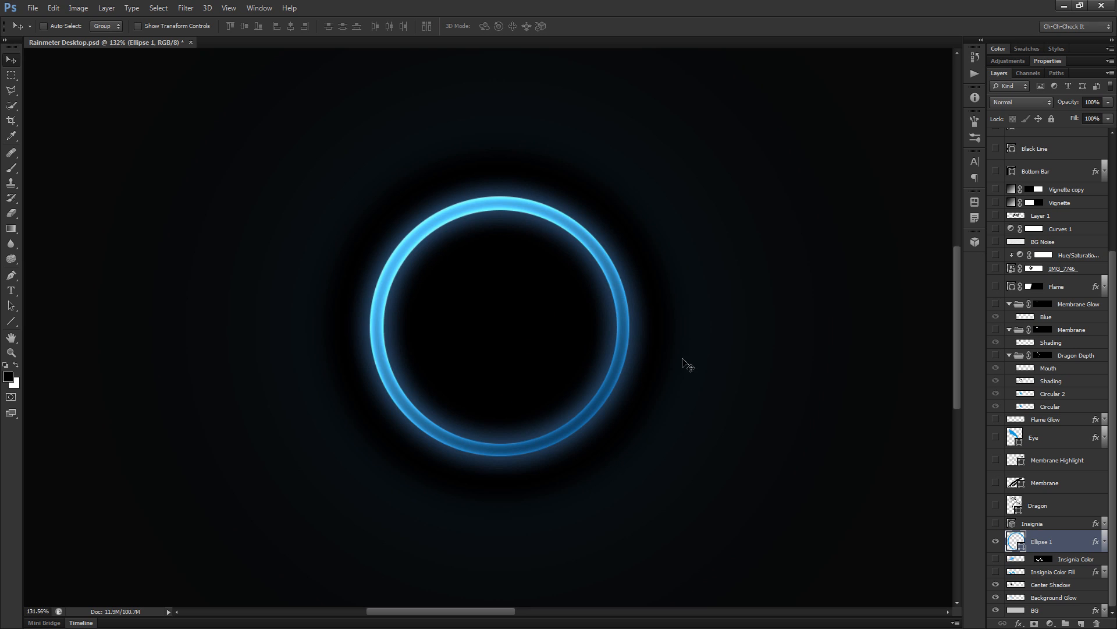
Step: Select the rotator layer and make its white tick-mark ring visible beside the blue ring
scroll(621, 356, "down", 2)
scroll(530, 300, "up", 1)
scroll(526, 294, "up", 1)
left_click_drag(662, 399, 549, 385)
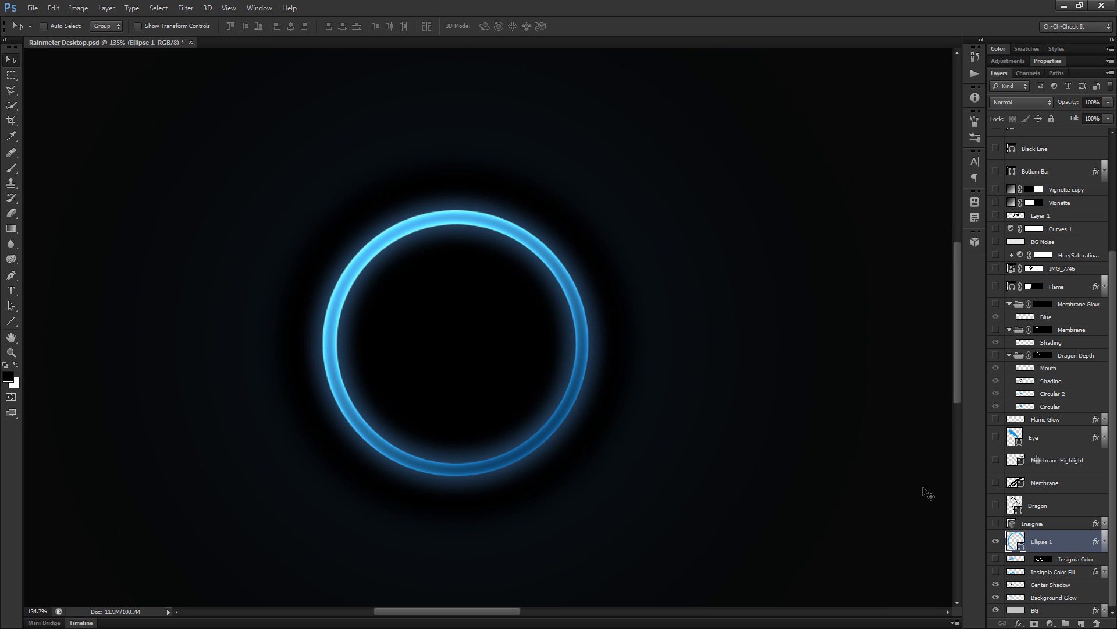
scroll(1073, 264, "up", 3)
left_click(1048, 160)
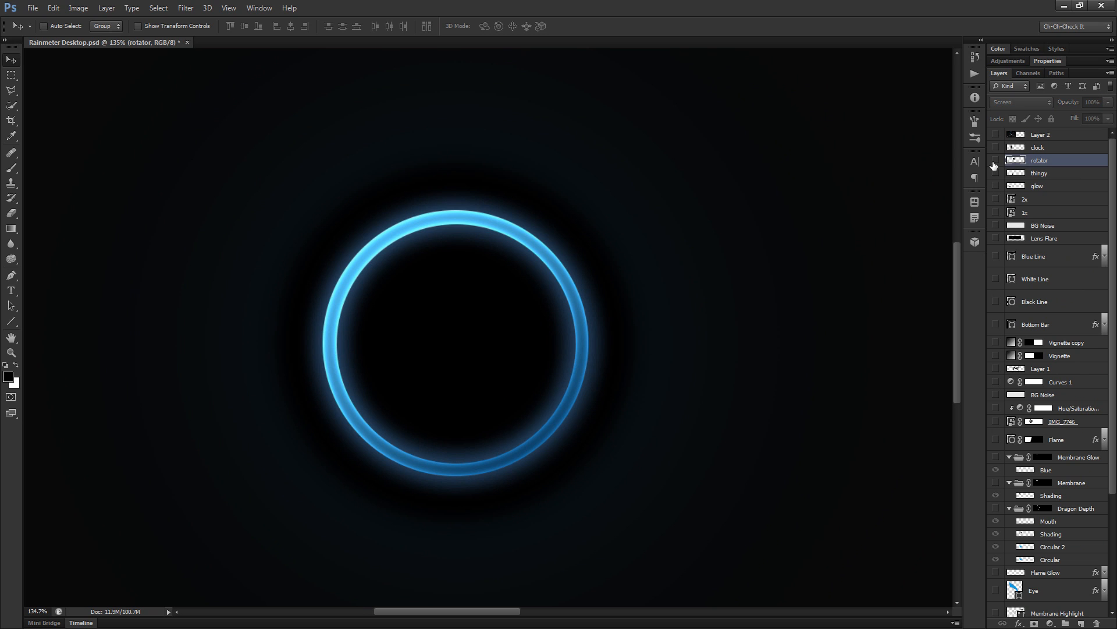
left_click(996, 160)
left_click_drag(876, 239, 832, 452)
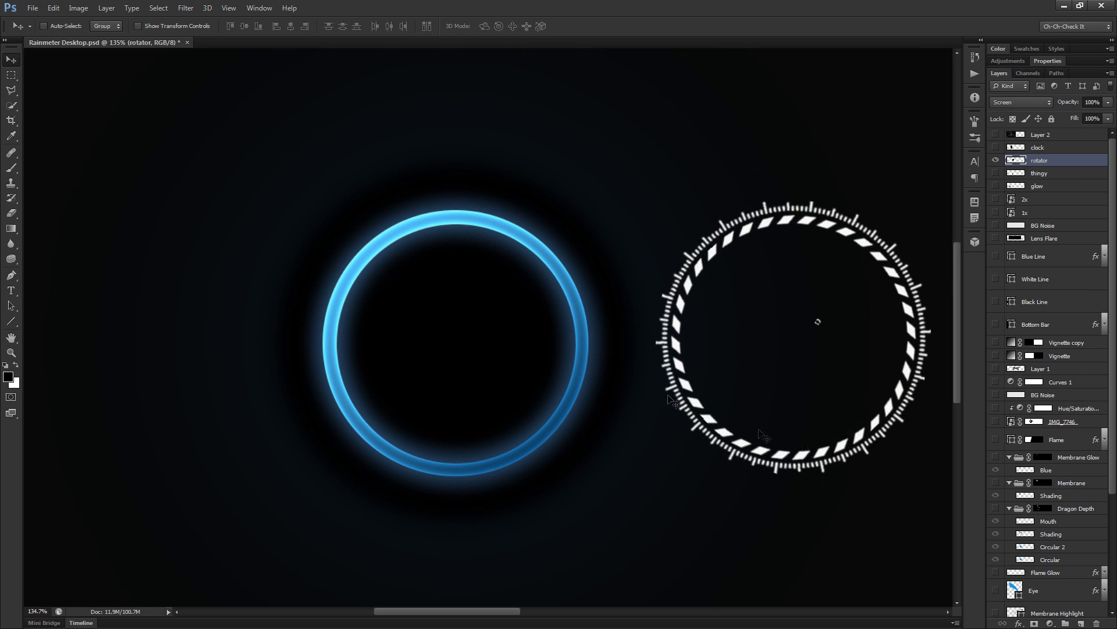
left_click_drag(766, 434, 568, 428)
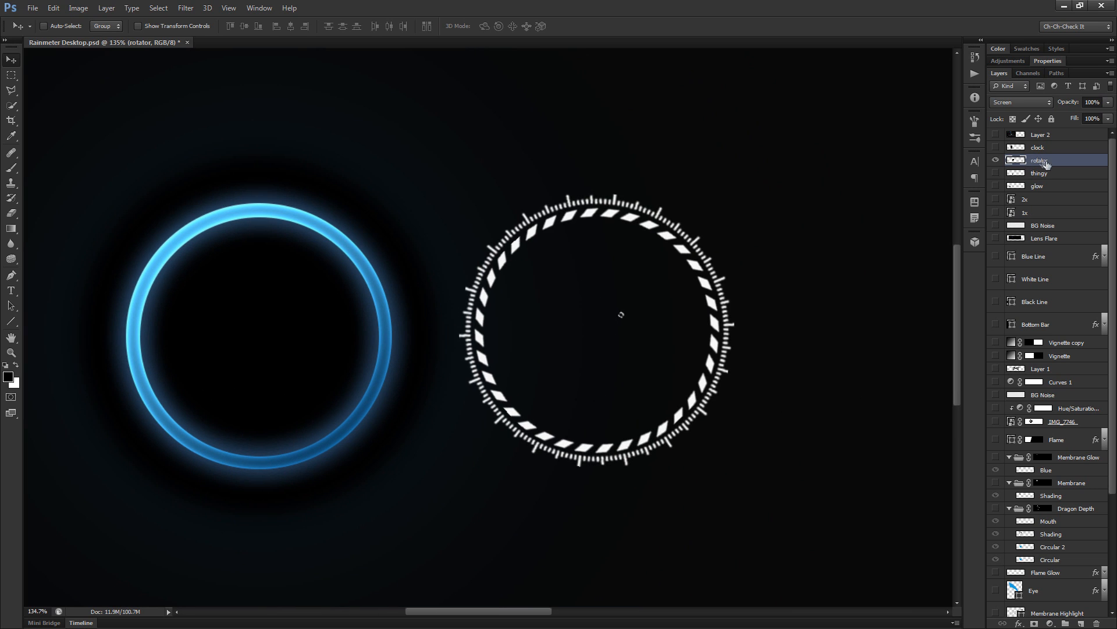
Step: Add a new layer above the 2x layer and draw a dark blue circle about 337 px wide over the rotator ring
left_click(1046, 200)
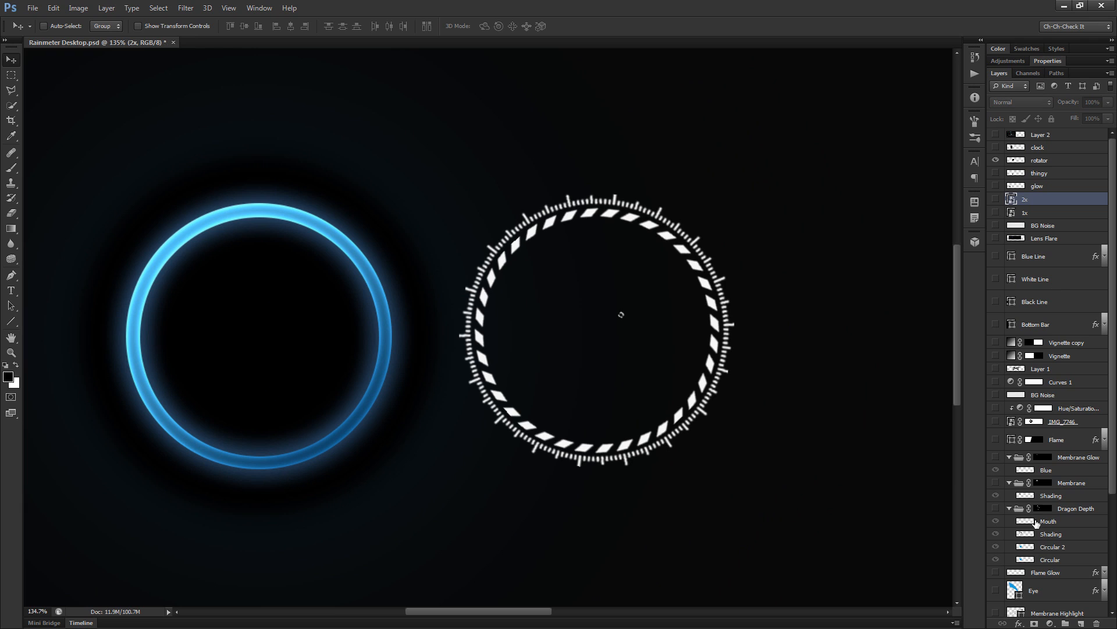
left_click(1081, 623)
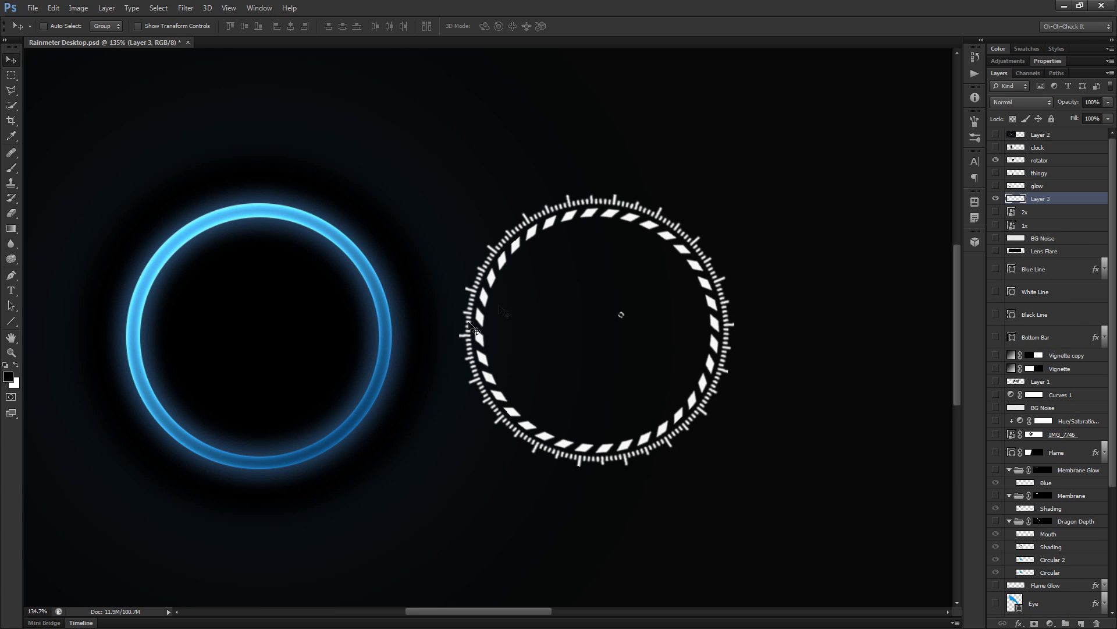
left_click(11, 320)
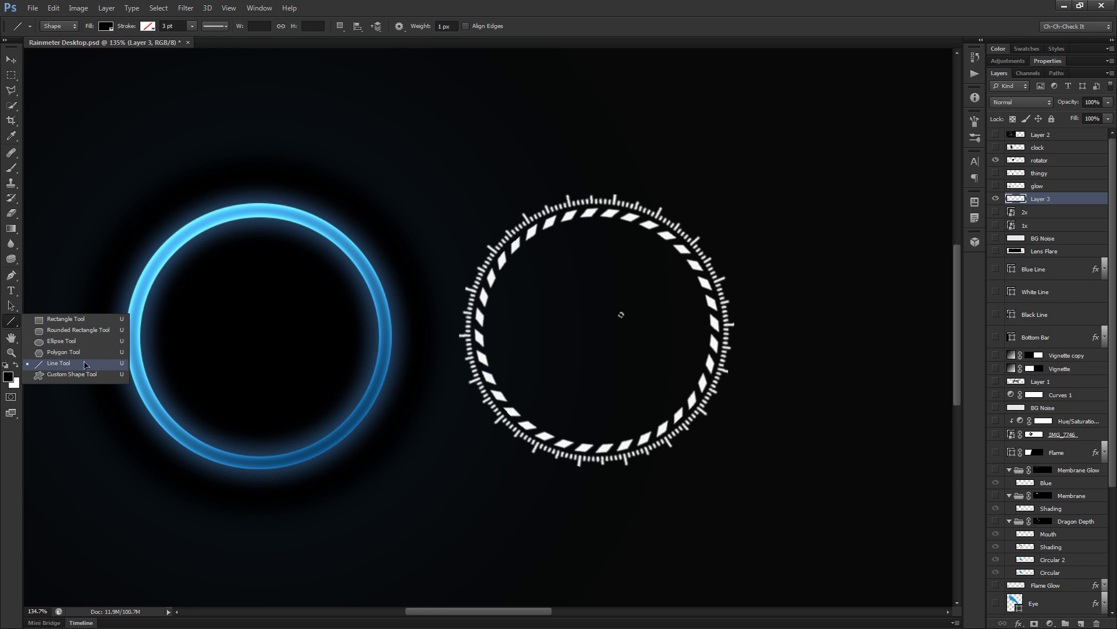
left_click(87, 341)
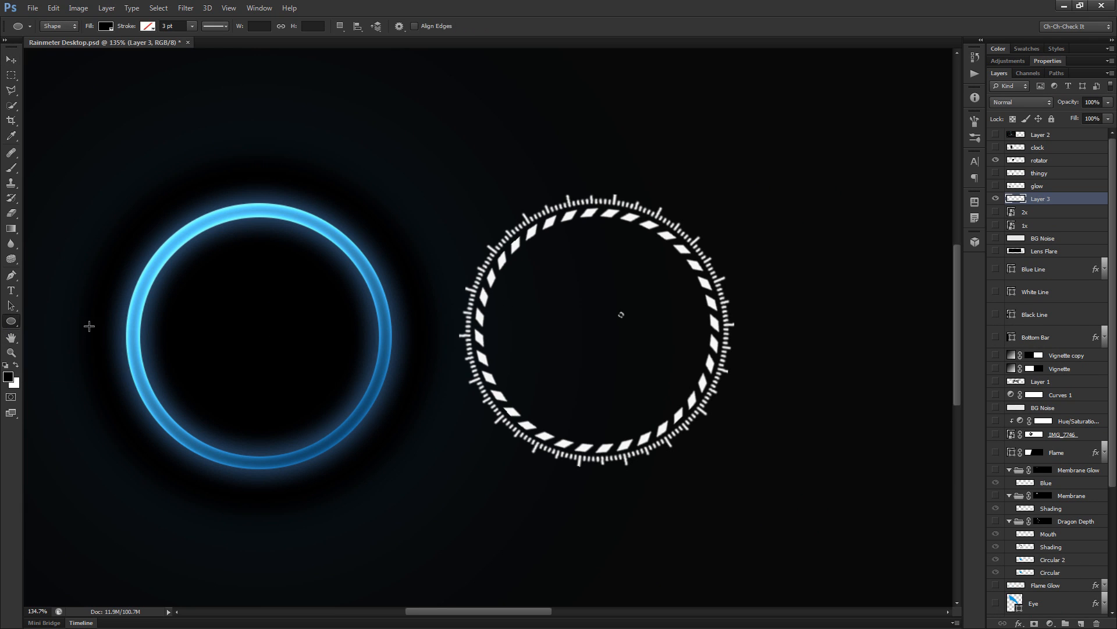
left_click(106, 26)
left_click(57, 82)
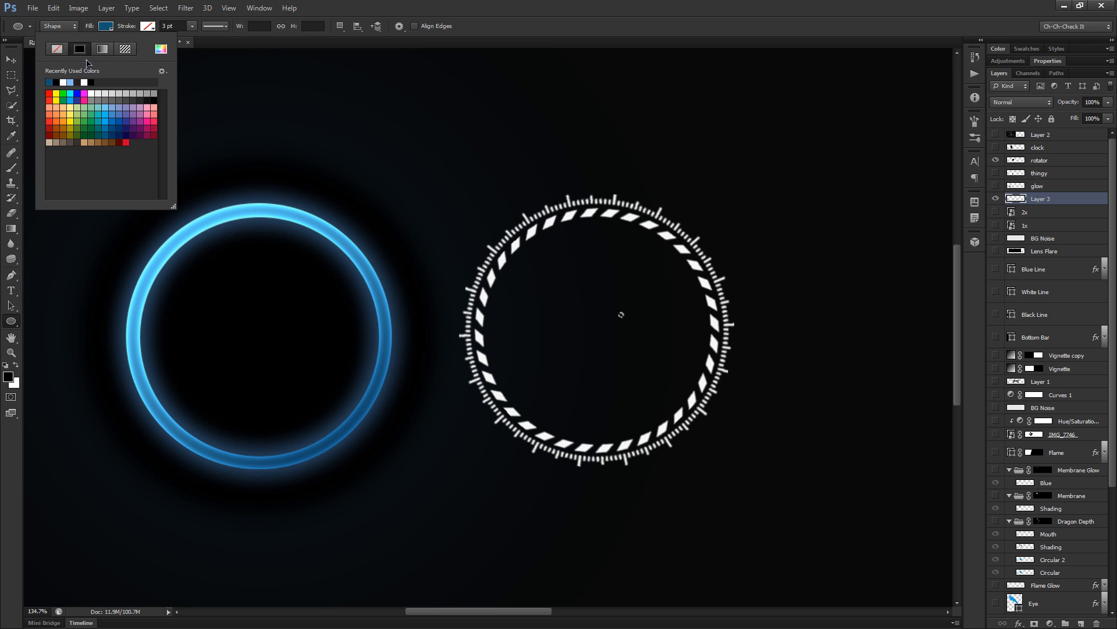
left_click(109, 28)
scroll(599, 239, "up", 4)
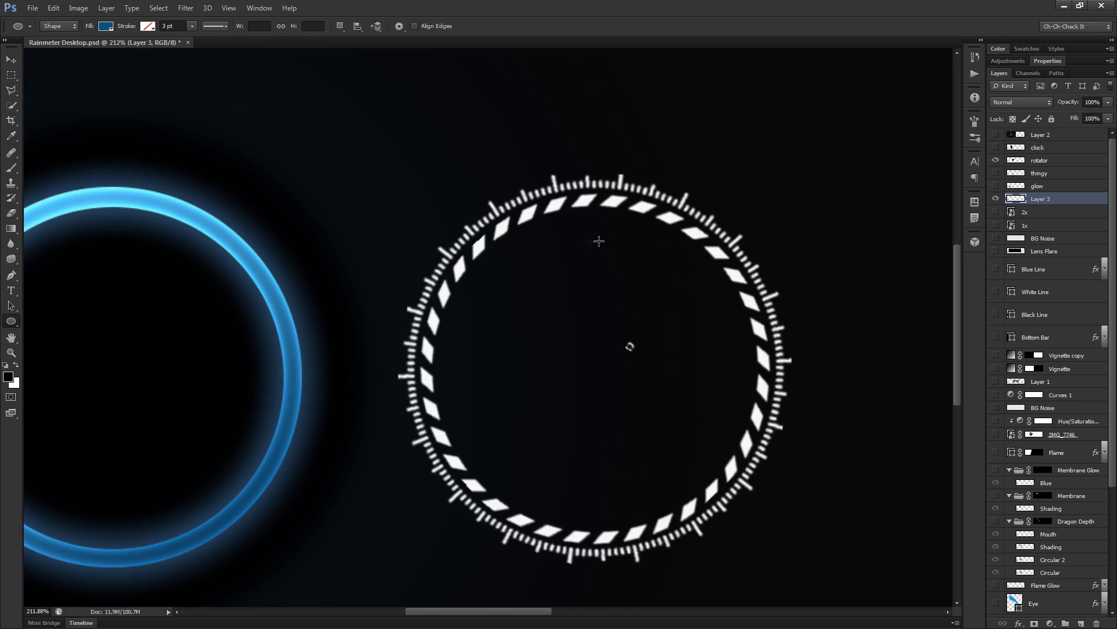
left_click_drag(660, 379, 611, 338)
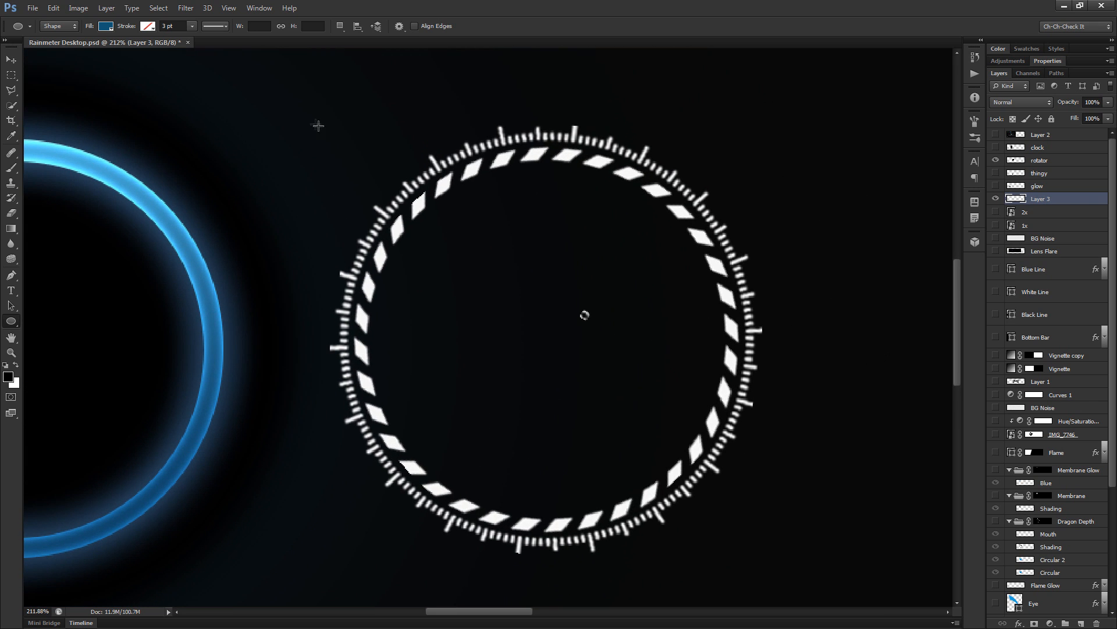
left_click_drag(292, 112, 576, 414)
left_click_drag(663, 483, 784, 547)
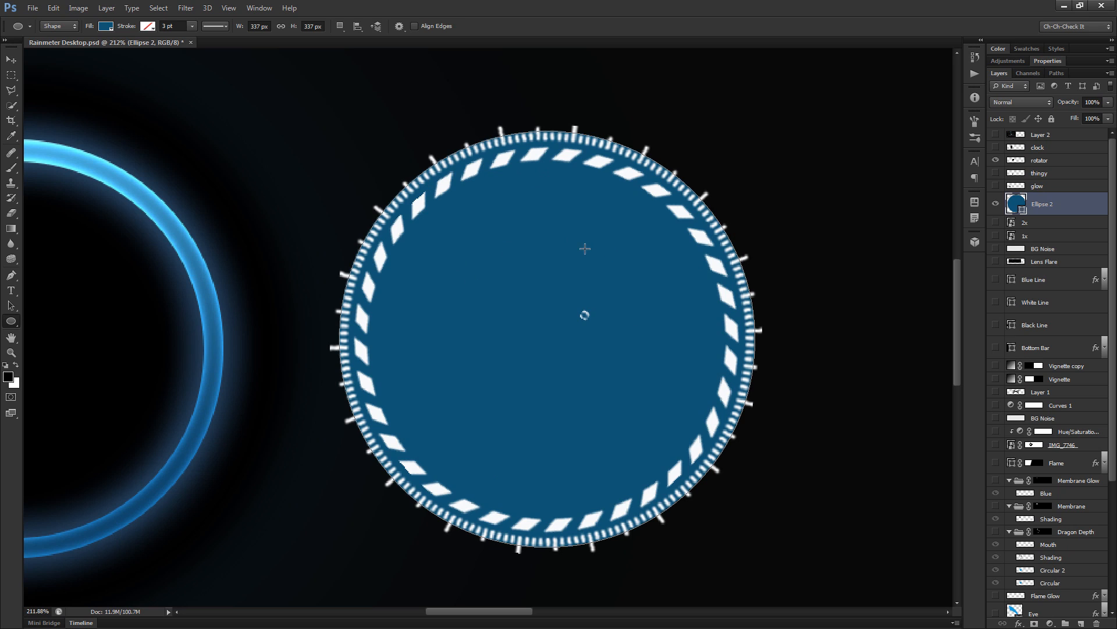
Step: Duplicate the circle's path within the same shape layer and scale the copy to about 89.3% around its center
left_click(11, 305)
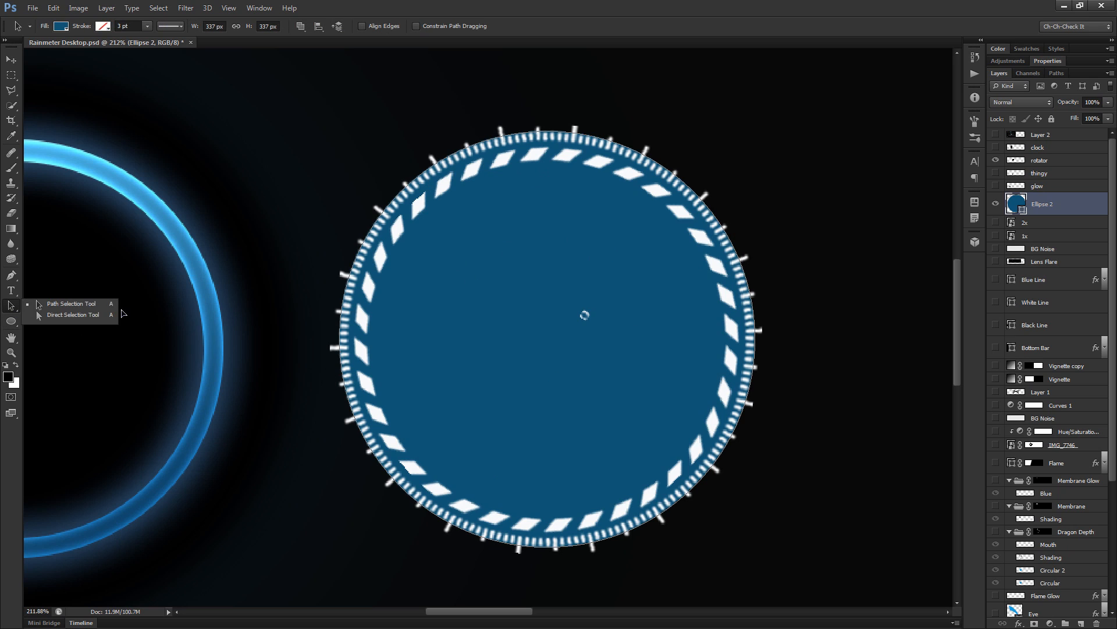
left_click(82, 307)
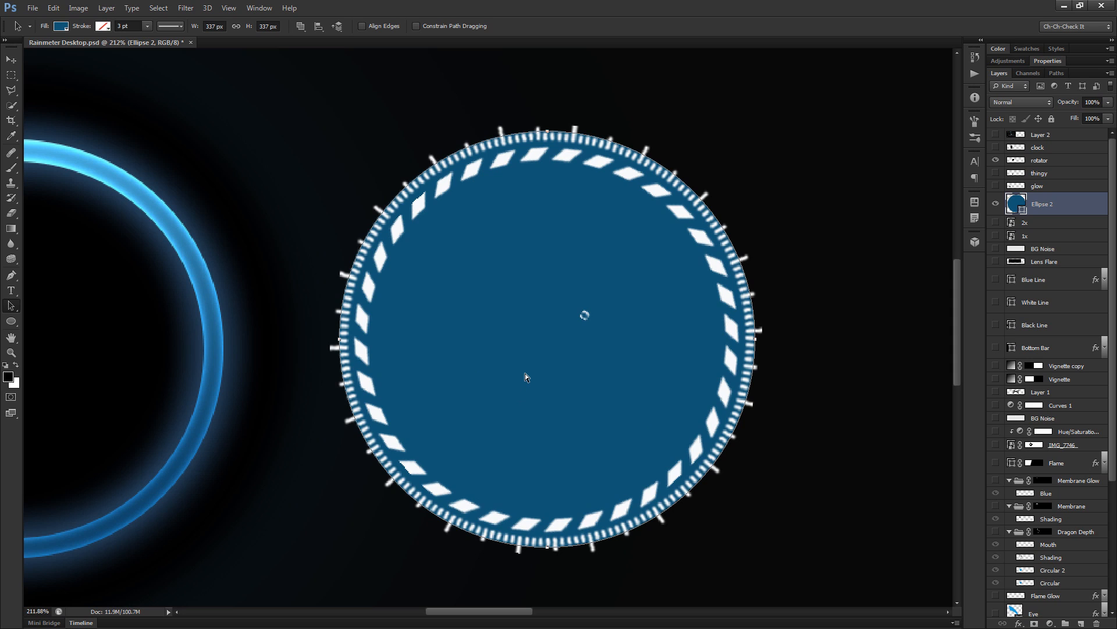
key("ctrl+t")
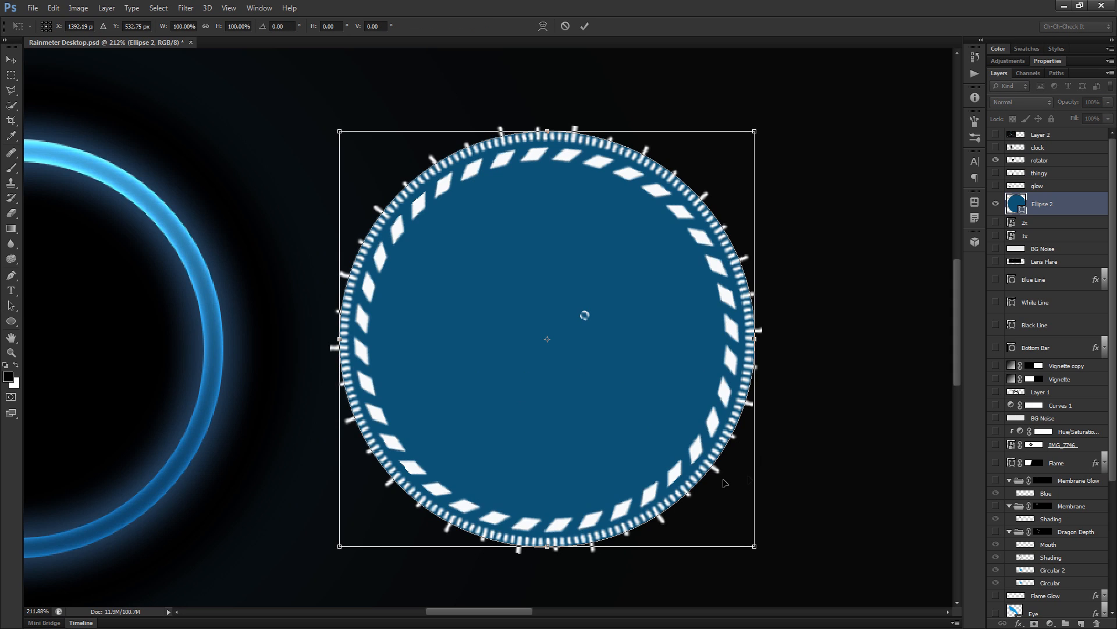
left_click_drag(756, 547, 738, 528)
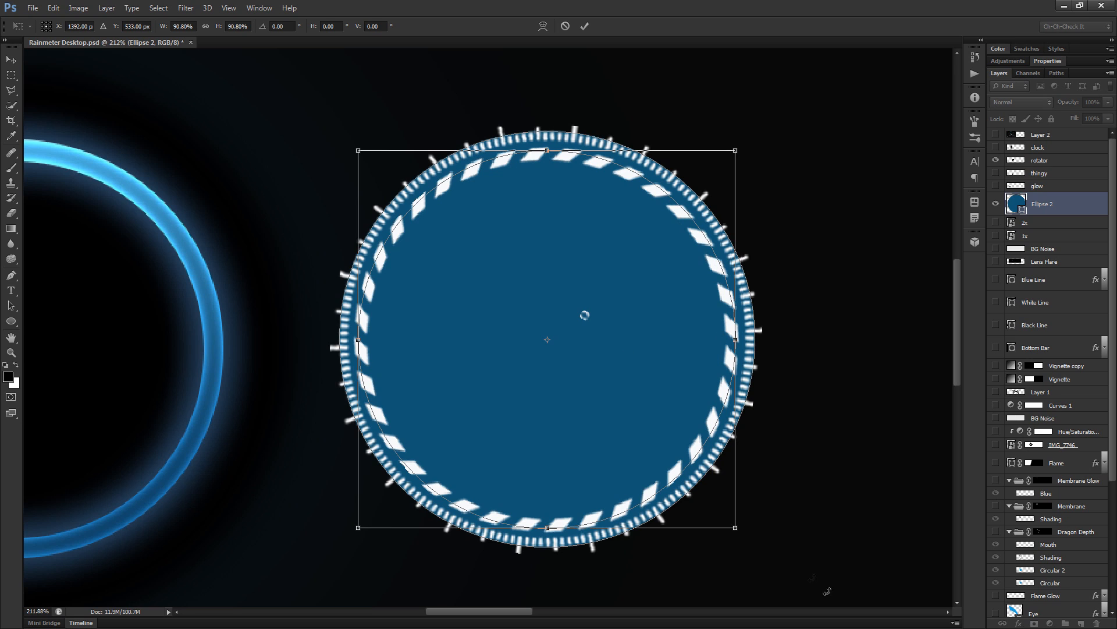
left_click_drag(739, 530, 734, 527)
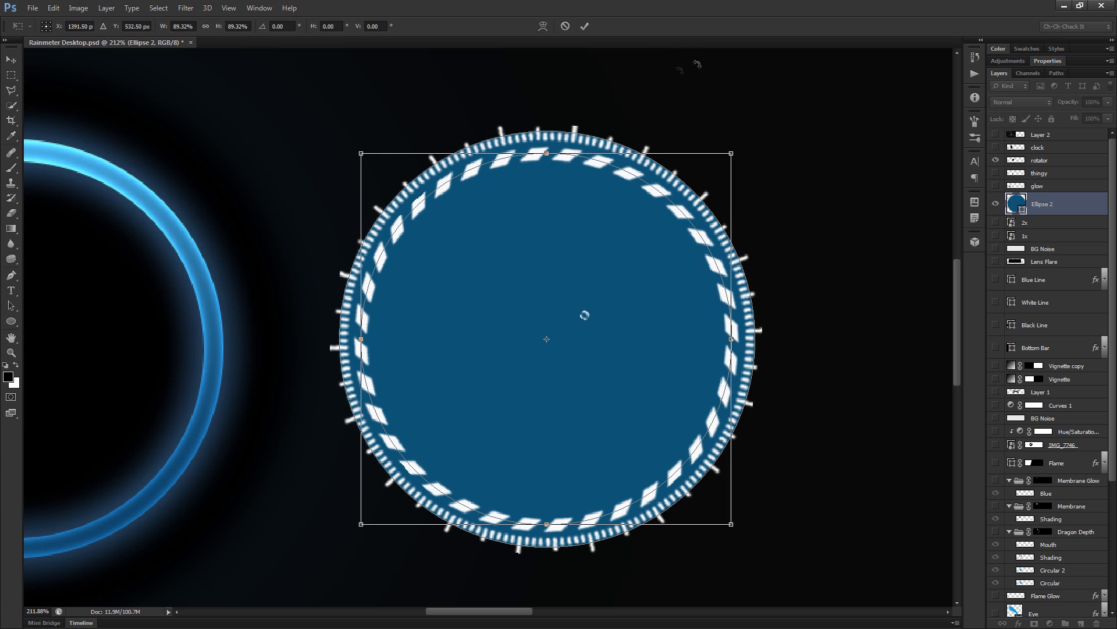
left_click(586, 27)
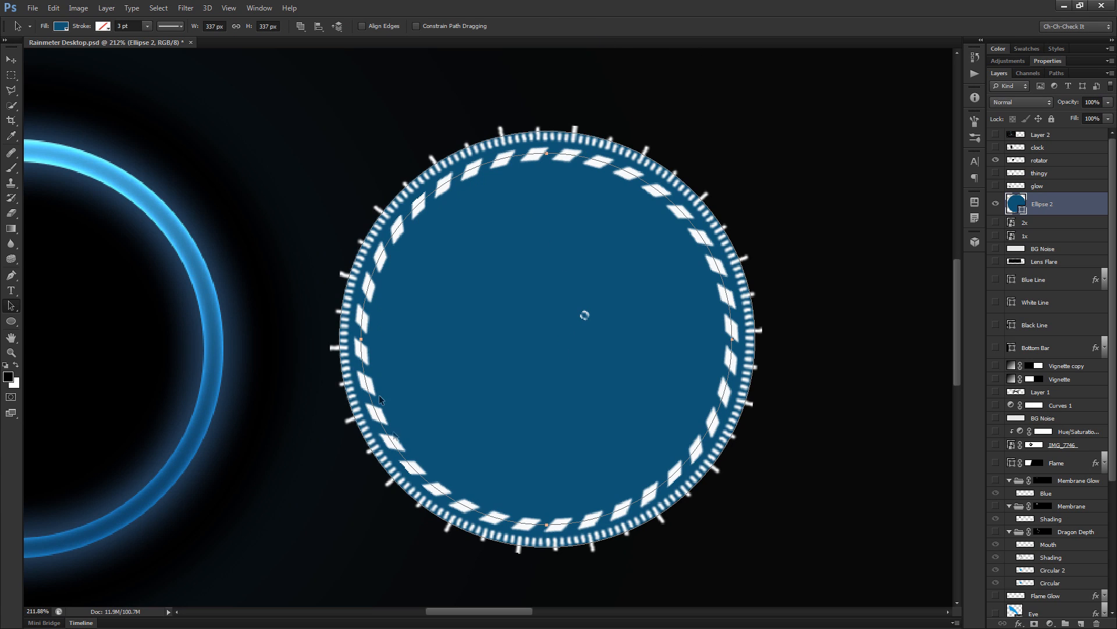
Step: Subtract the smaller inner circle from the blue disc to form a ring, using Subtract Front Shape
left_click(303, 26)
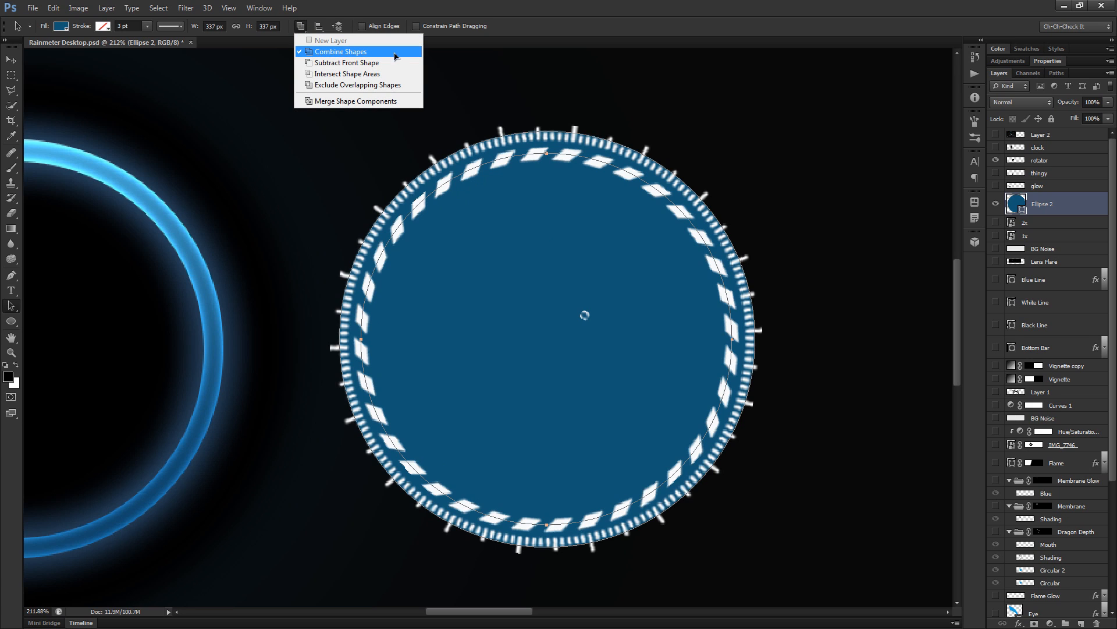
left_click(375, 64)
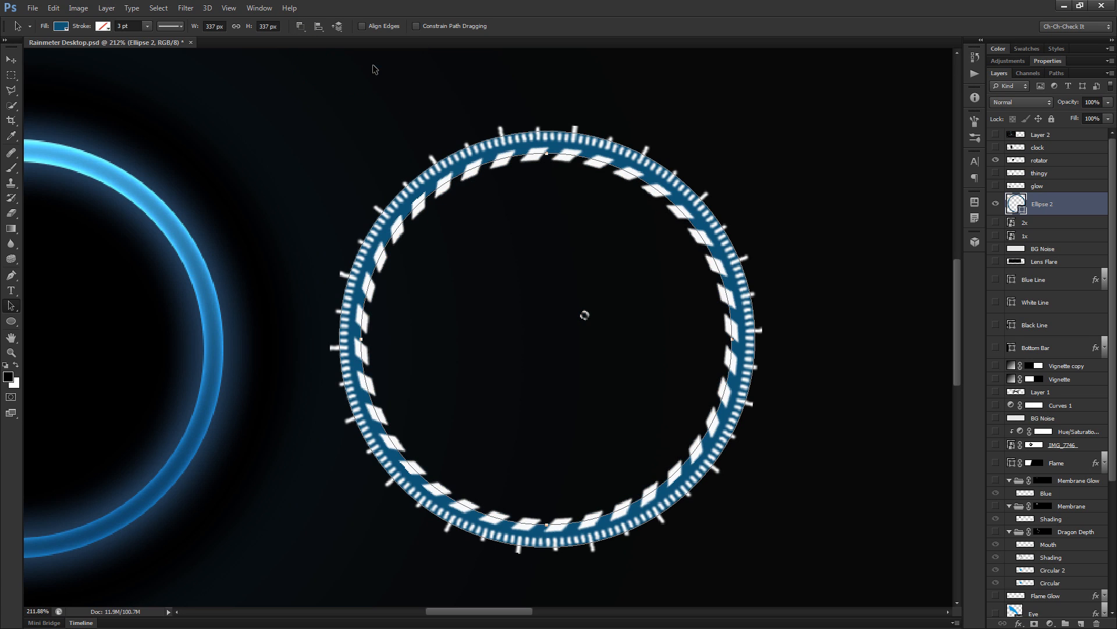
scroll(759, 477, "down", 3)
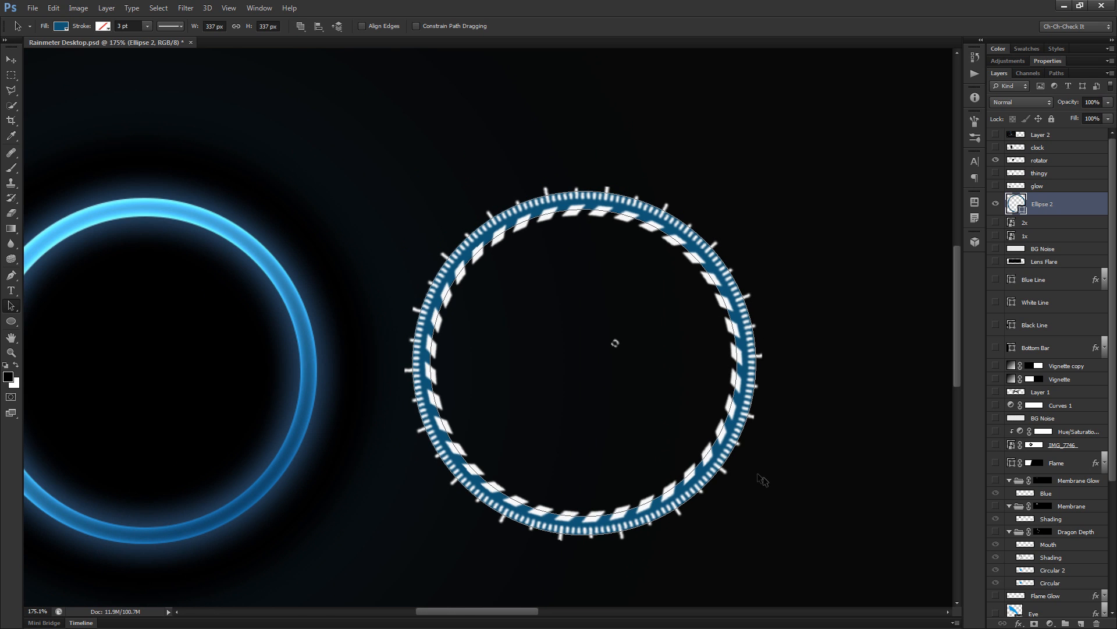
left_click_drag(772, 516, 680, 493)
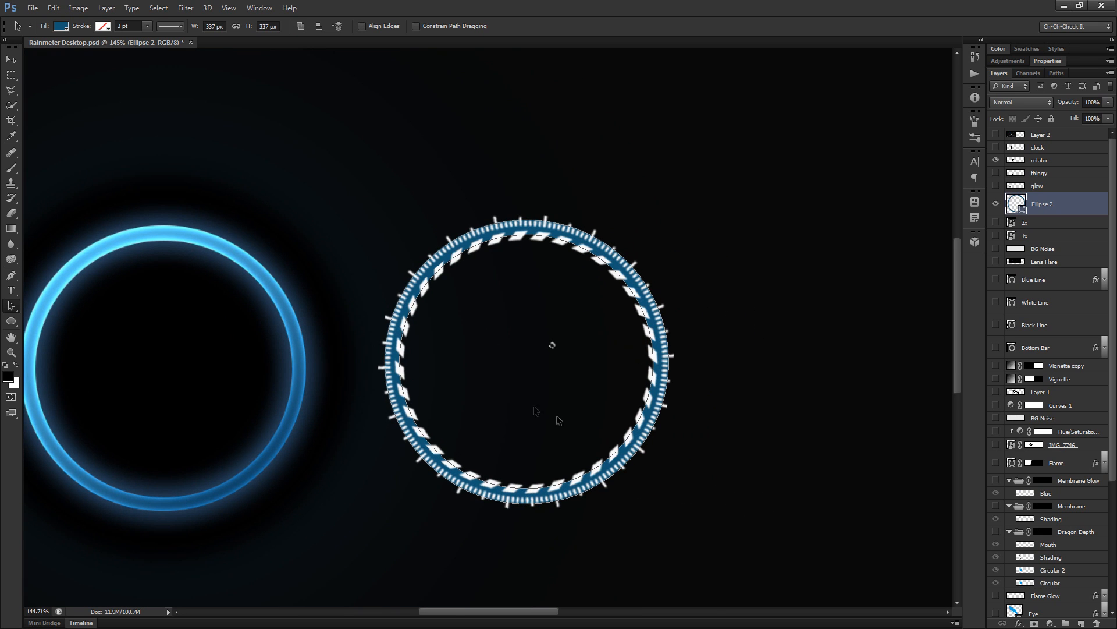
scroll(488, 406, "up", 3)
scroll(487, 405, "up", 1)
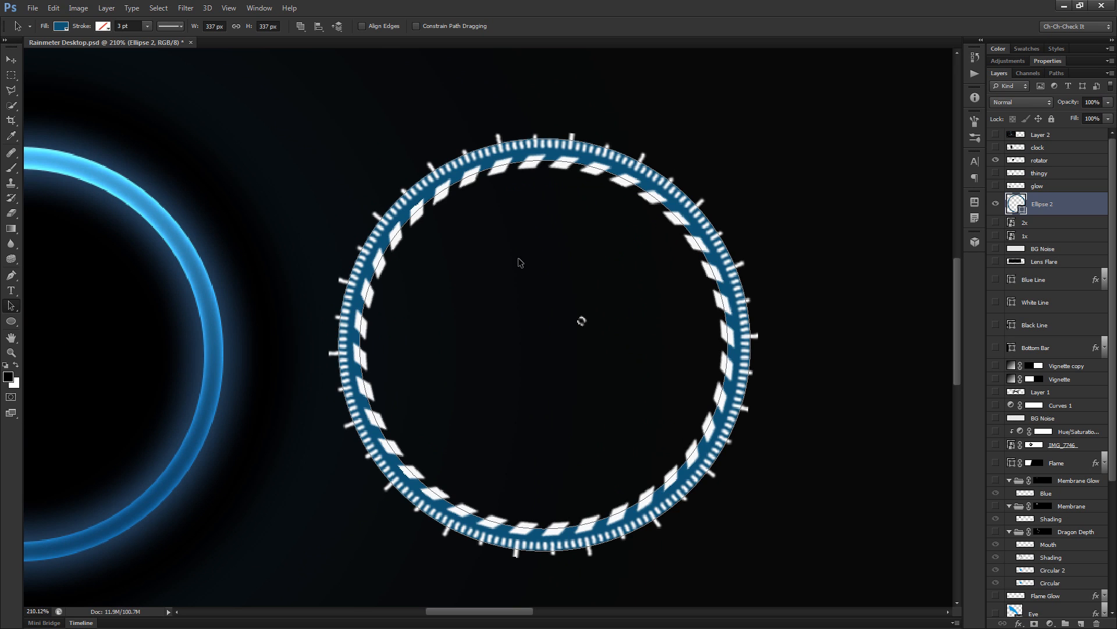
Step: Copy the layer style from Ellipse 1 onto the Ellipse 2 ring and hide the rotator layer
scroll(1028, 250, "down", 5)
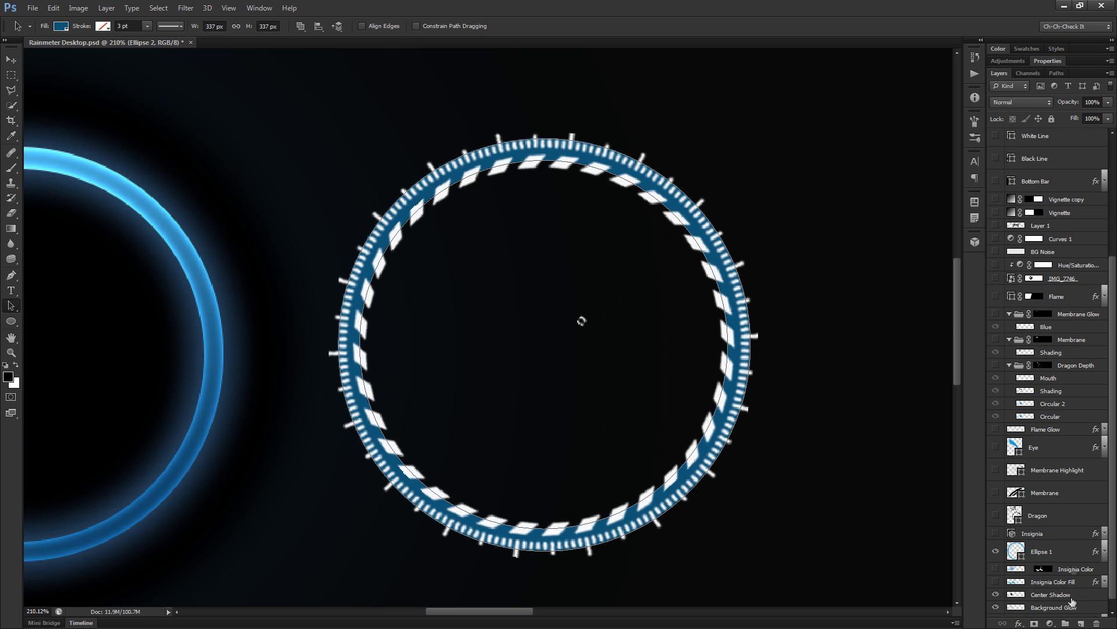
right_click(1080, 560)
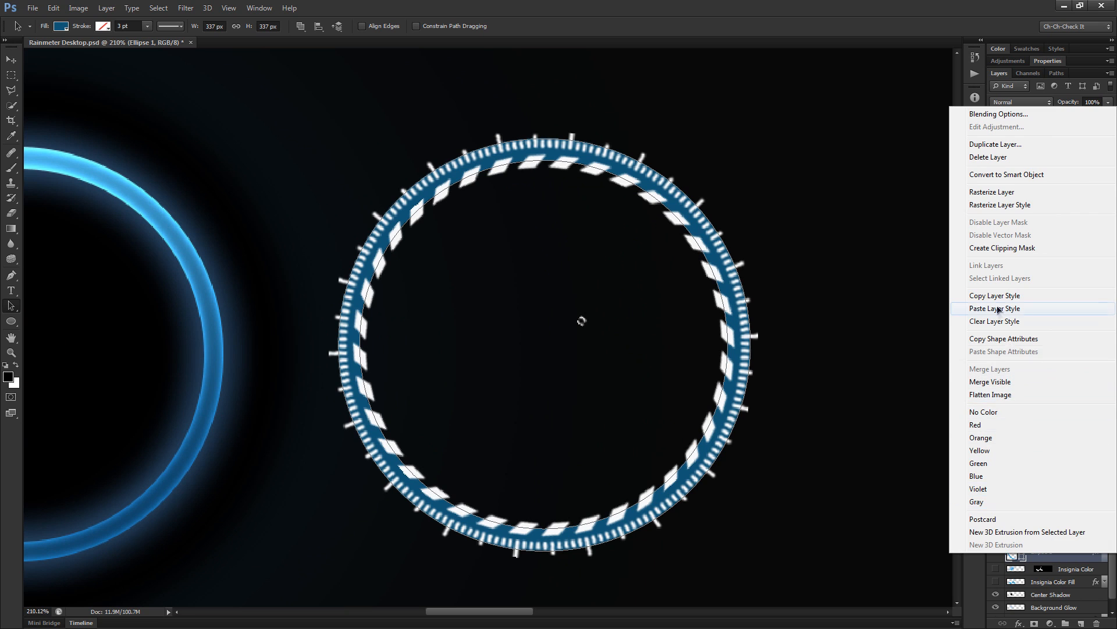
left_click(1002, 296)
scroll(1042, 288, "up", 5)
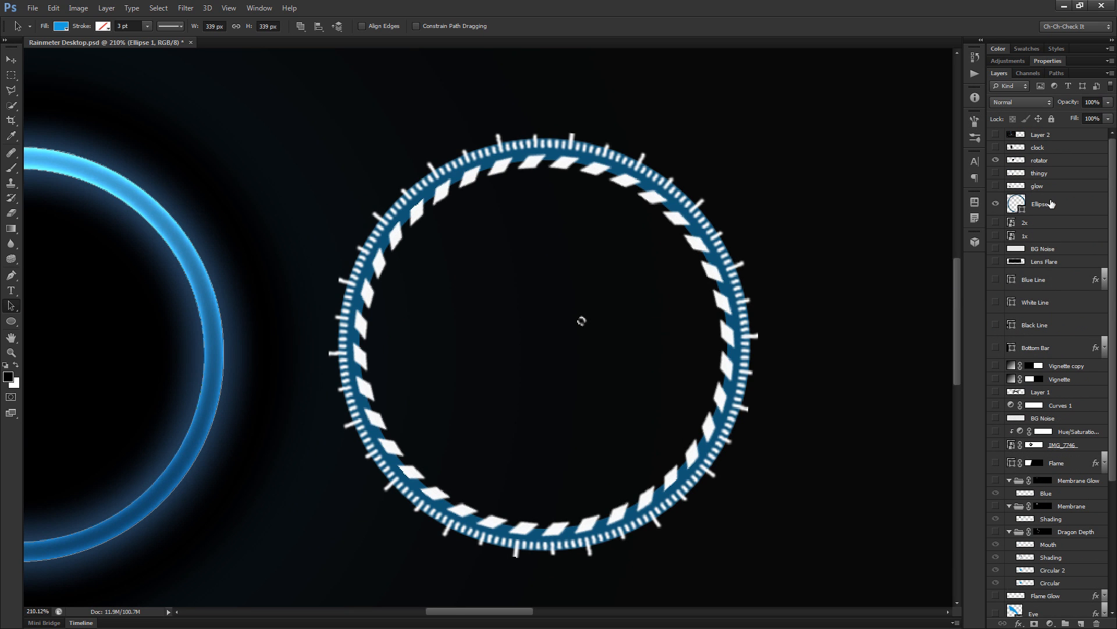
right_click(1069, 206)
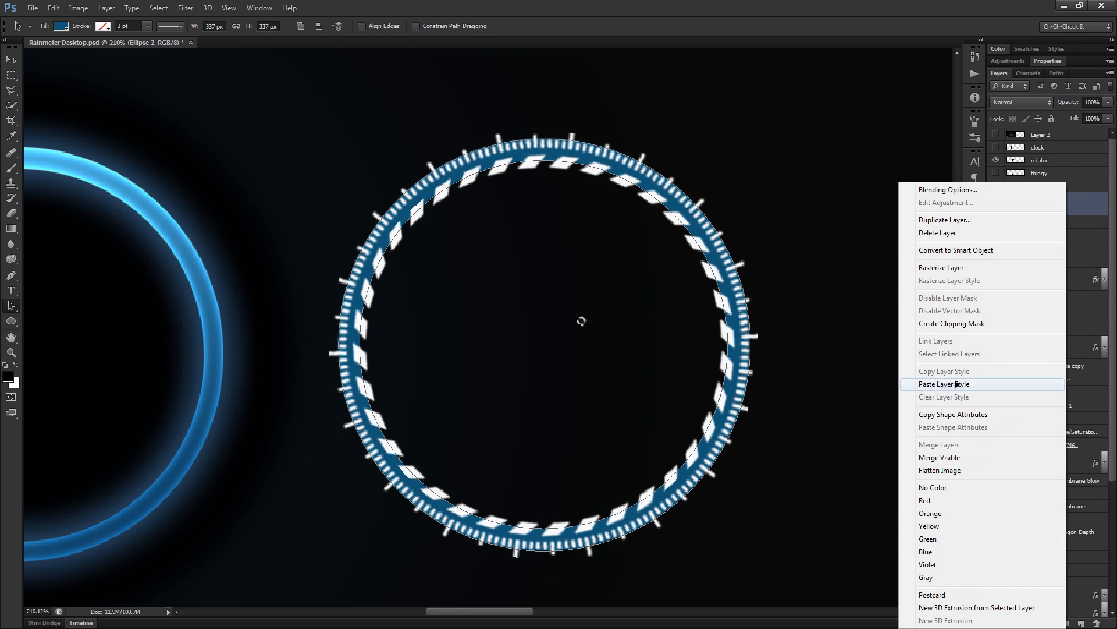
left_click(962, 384)
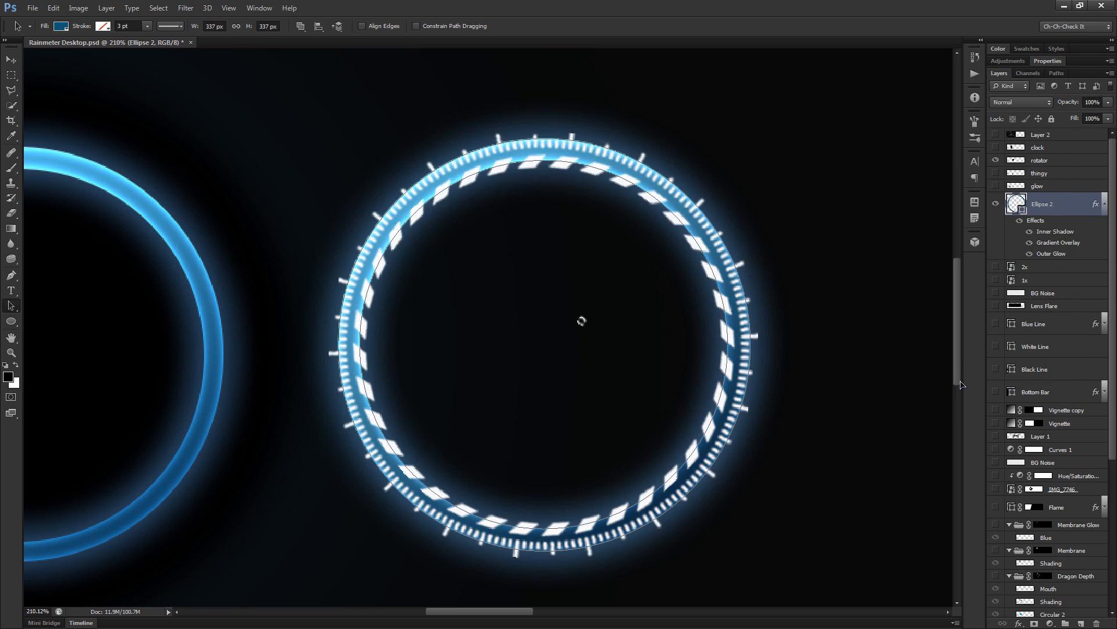
left_click(996, 160)
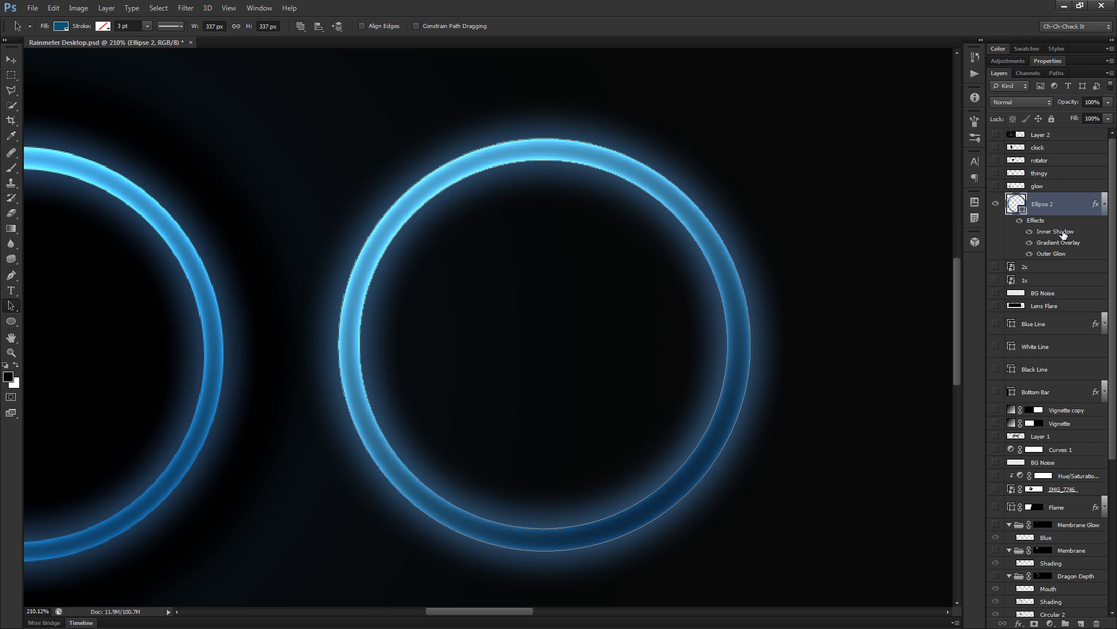
Step: Review the Ellipse 2 ring's Inner Shadow, Gradient Overlay stop colors and Outer Glow settings, leaving the layer style as it is
double_click(1062, 233)
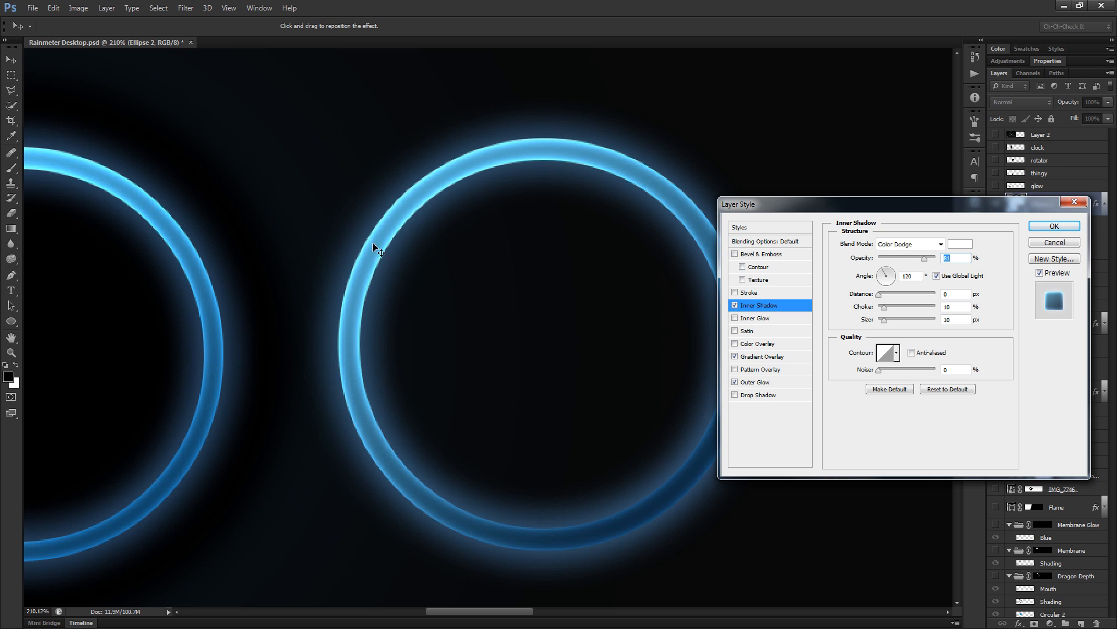
left_click(762, 356)
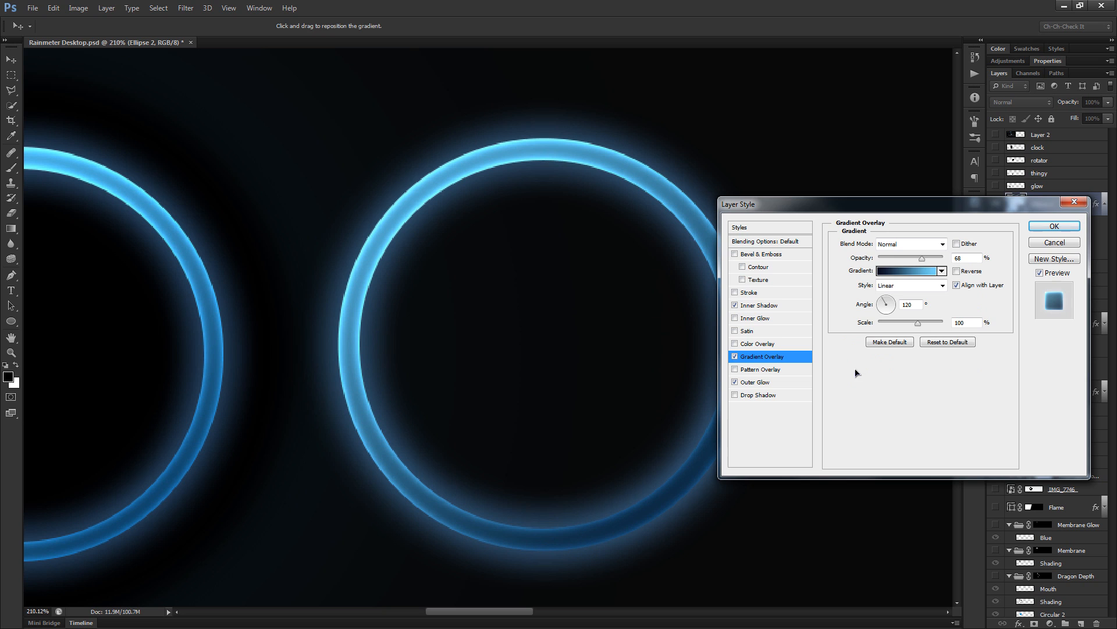
left_click(888, 273)
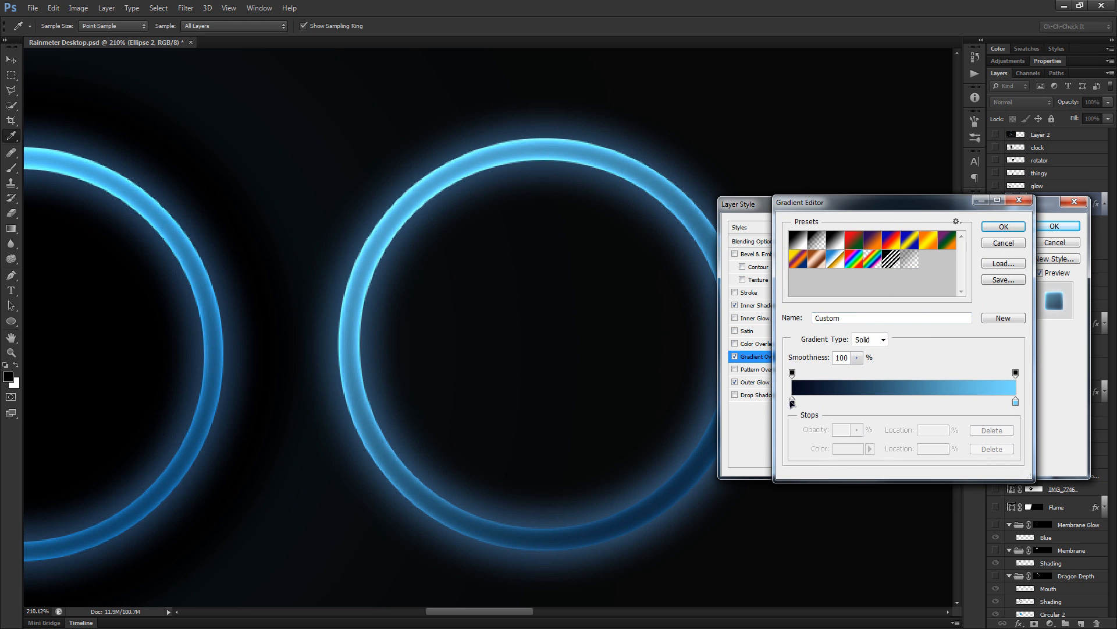
double_click(792, 401)
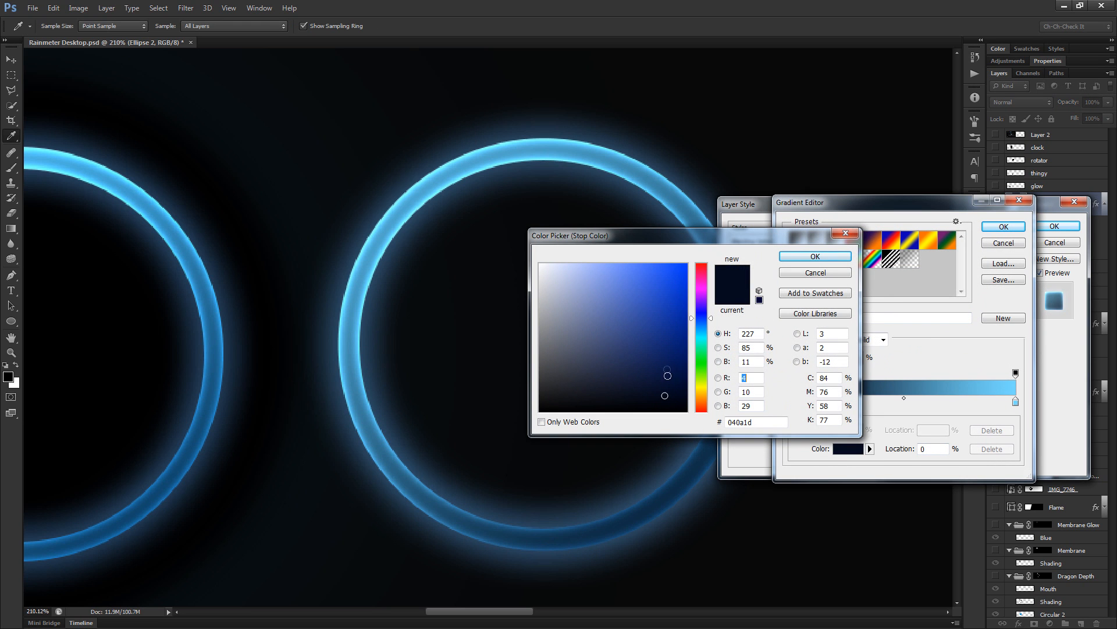
left_click(813, 273)
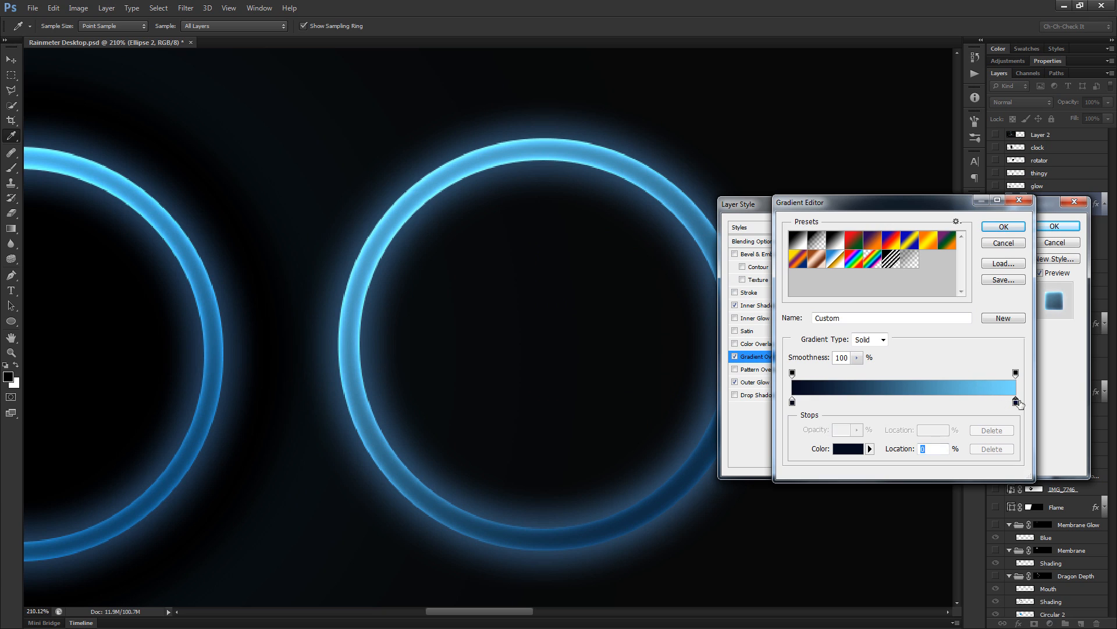
mouse_move(1016, 402)
left_mouse_down()
mouse_move(985, 413)
mouse_move(989, 403)
mouse_move(998, 417)
mouse_move(993, 404)
mouse_move(1017, 403)
left_mouse_up()
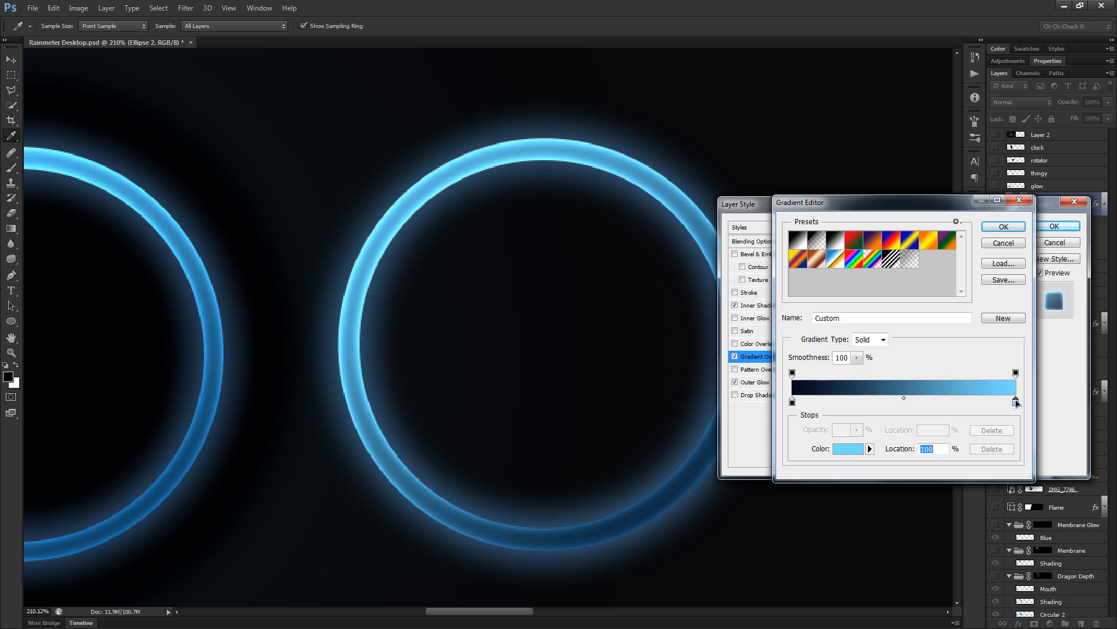
double_click(1017, 402)
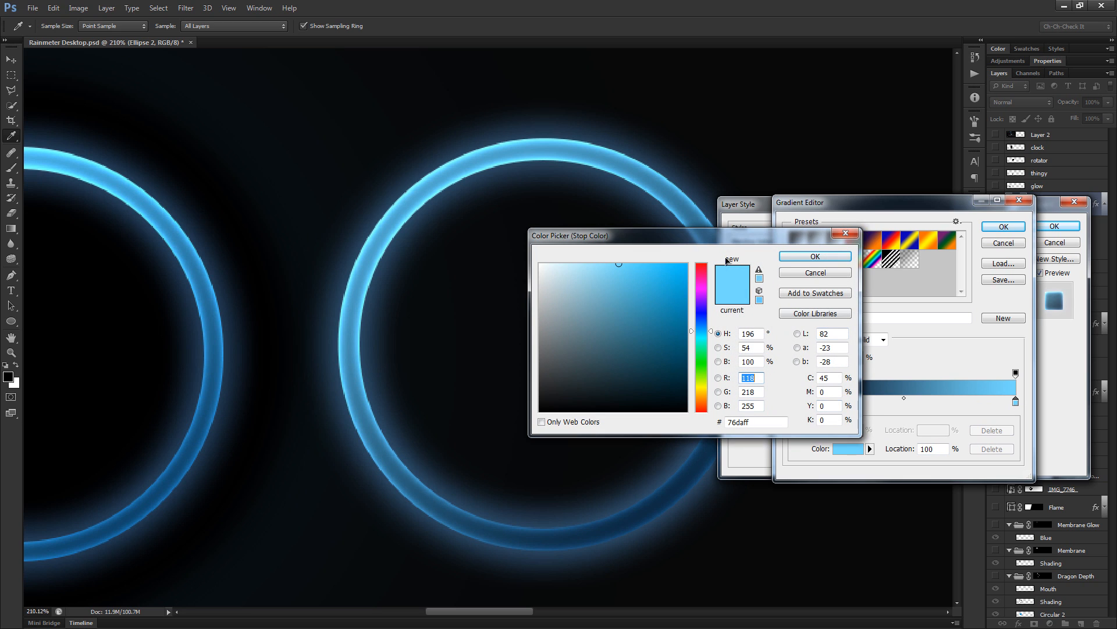
left_click_drag(729, 242, 719, 239)
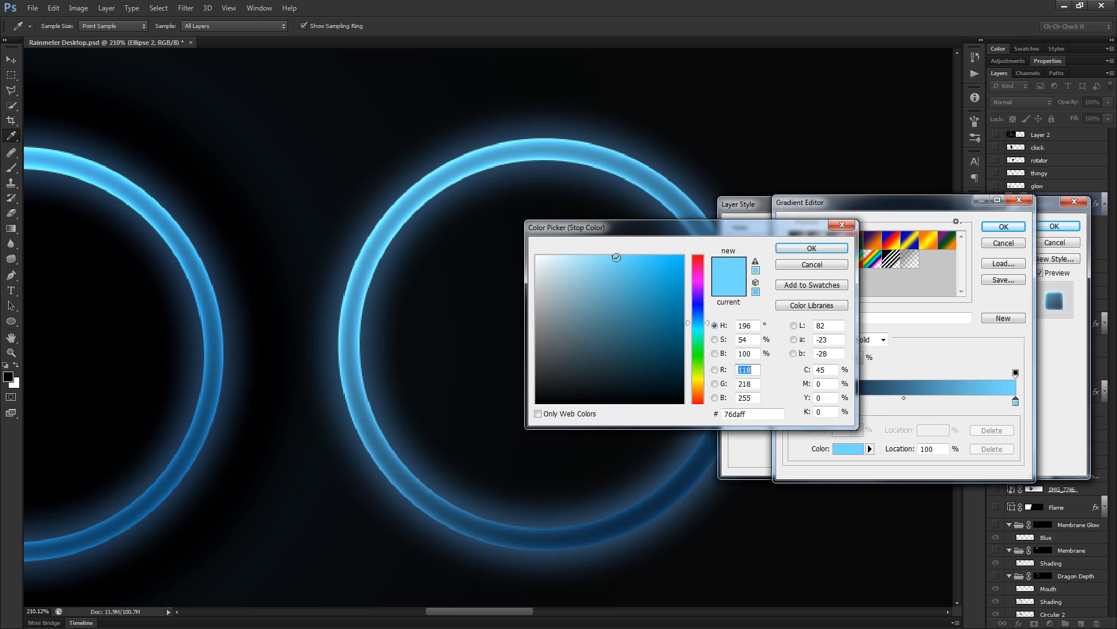
left_click(829, 265)
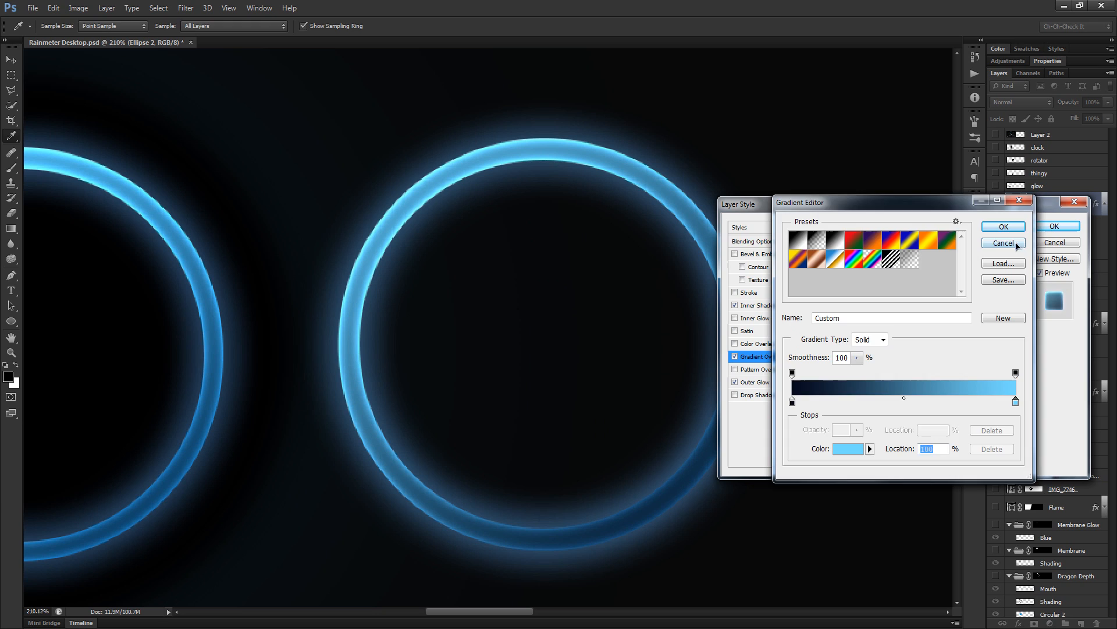
key("Return")
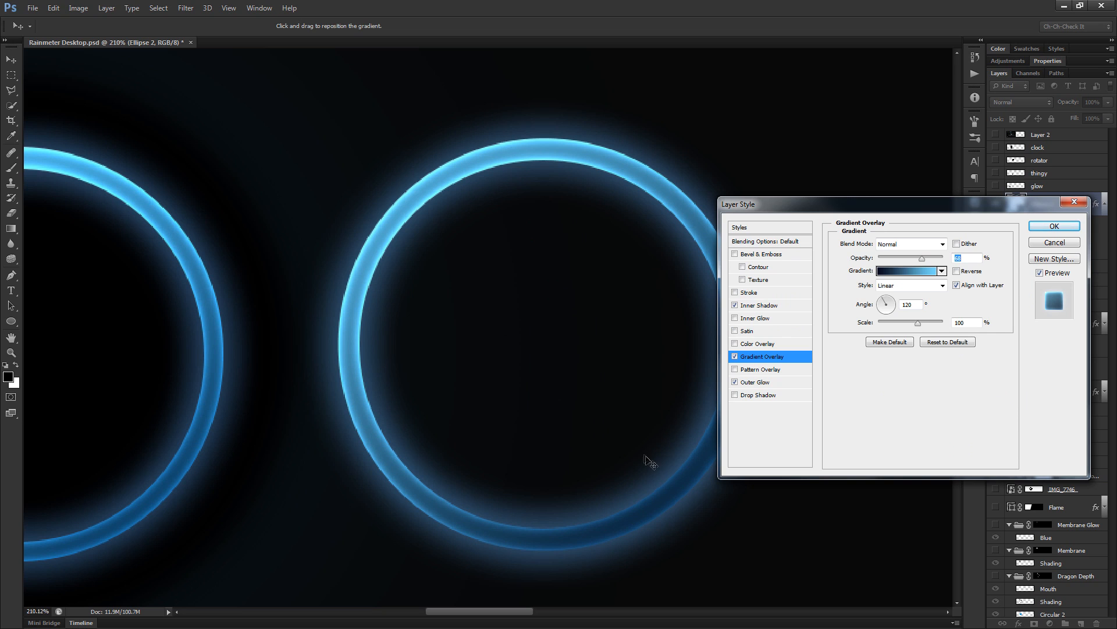
left_click(756, 382)
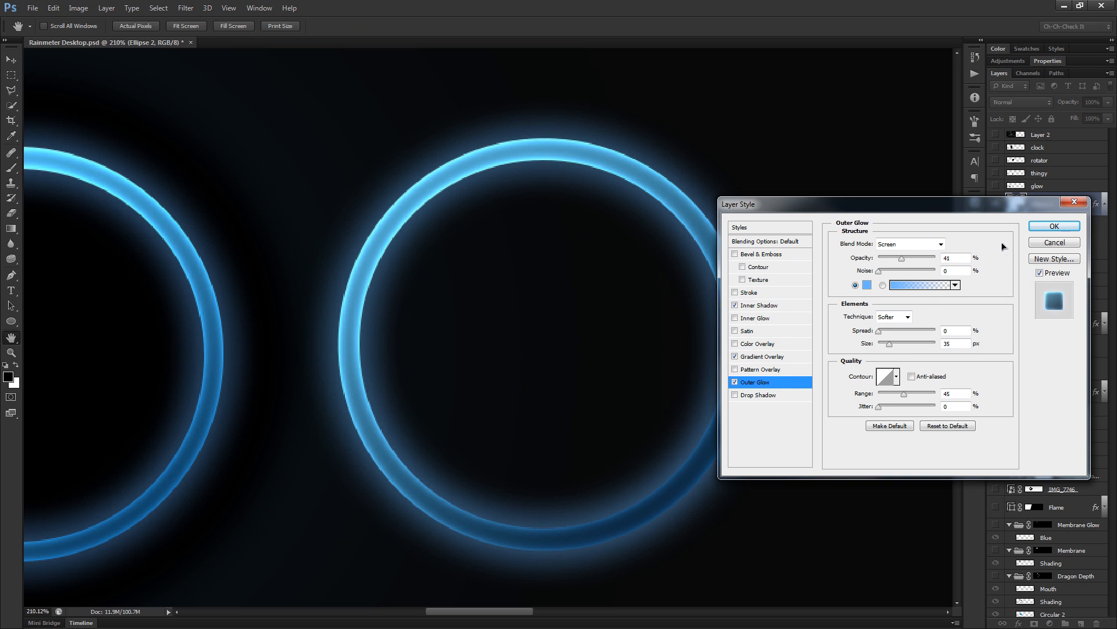
left_click(1054, 243)
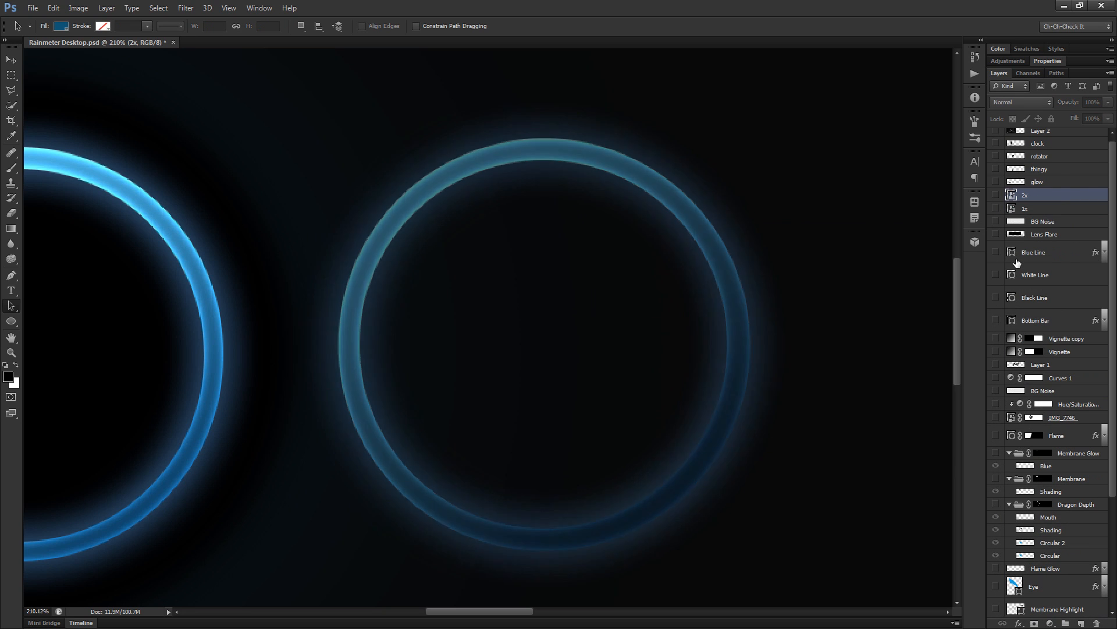
Step: Select the rotator layer and show the clock, rotator, thingy and glow layers
left_click(1038, 160)
left_click_drag(996, 181, 995, 143)
scroll(582, 320, "down", 3)
left_click_drag(391, 375, 577, 381)
scroll(737, 341, "up", 3)
left_click(656, 366)
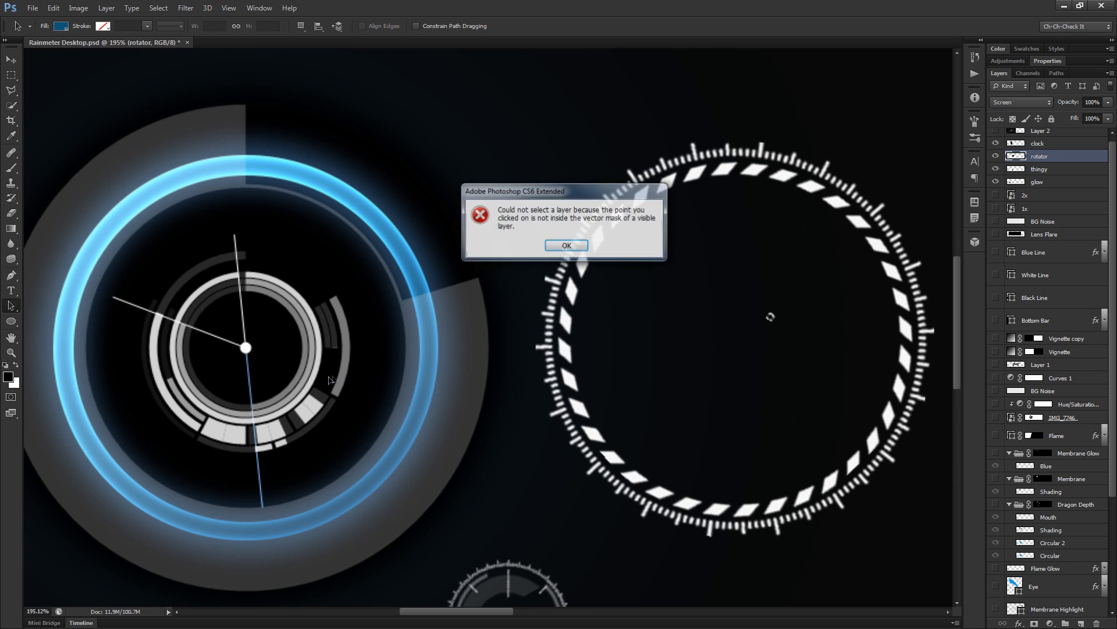
left_click(573, 246)
Step: Move the rotator layer's ticked and striped ring onto the blue ring and nudge it until both are concentric with the clock
left_click(11, 59)
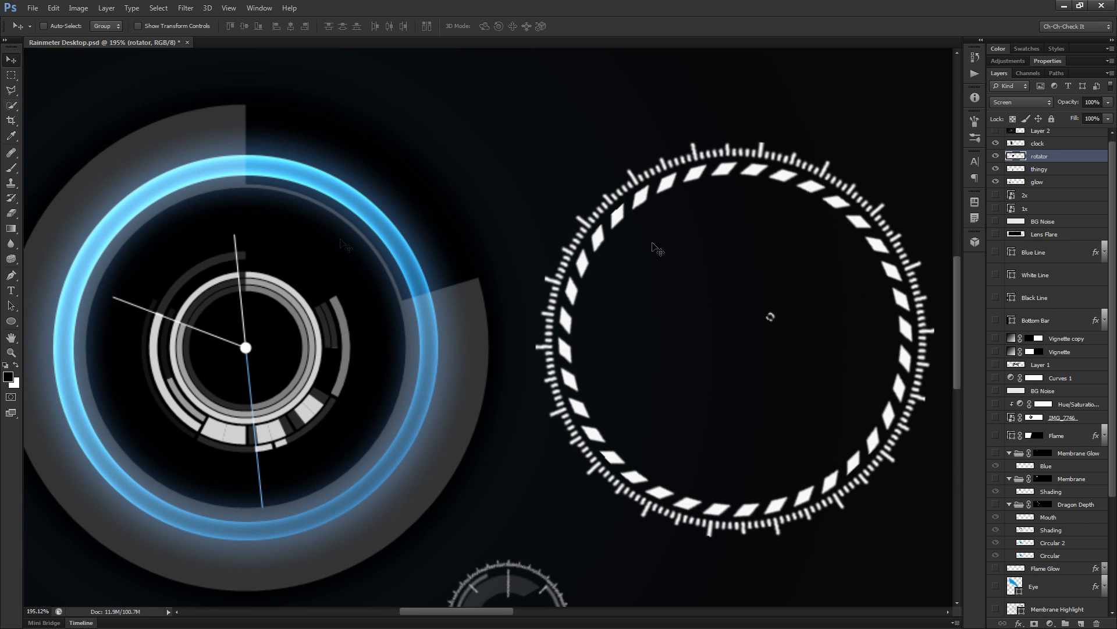
left_click_drag(780, 371, 332, 348)
left_click_drag(234, 309, 437, 331)
key("Left")
key("Right")
key("Down")
key("Right")
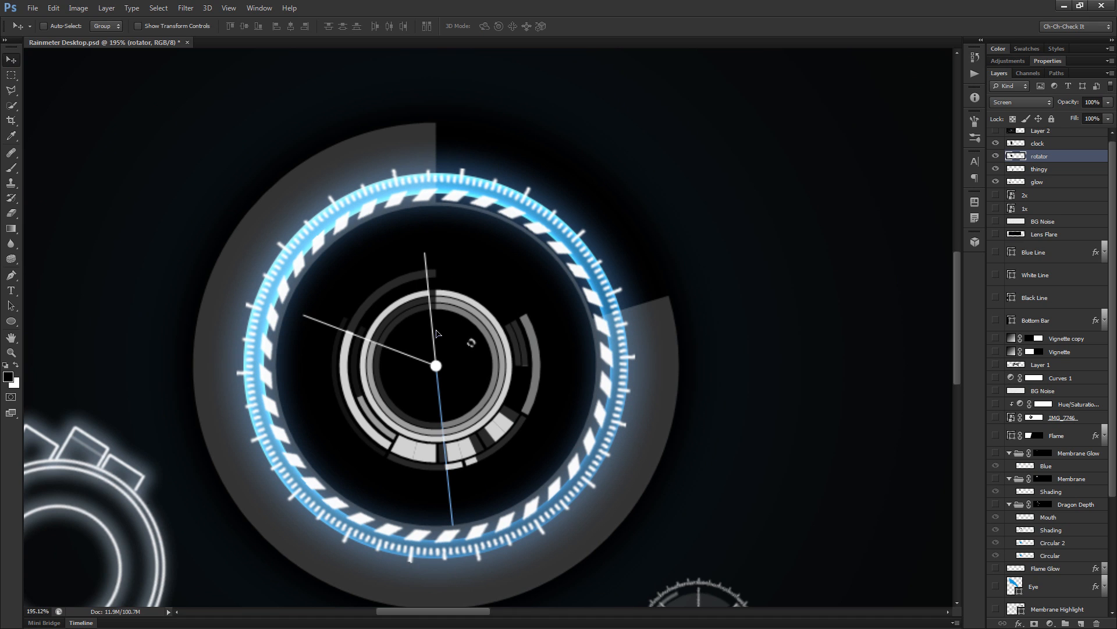
left_click_drag(438, 333, 575, 352)
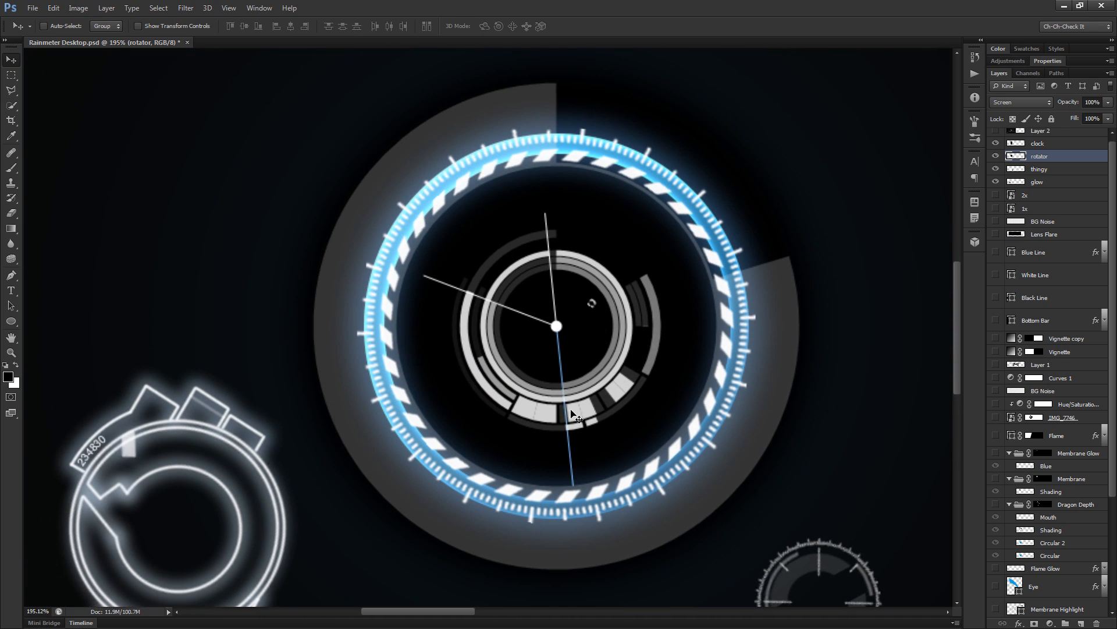
Step: Move the thingy layer's small gray dial into the center of the clock and nudge it into alignment
scroll(573, 414, "down", 1)
left_click(1066, 175)
left_click_drag(855, 588, 621, 341)
key("Right")
key("Right")
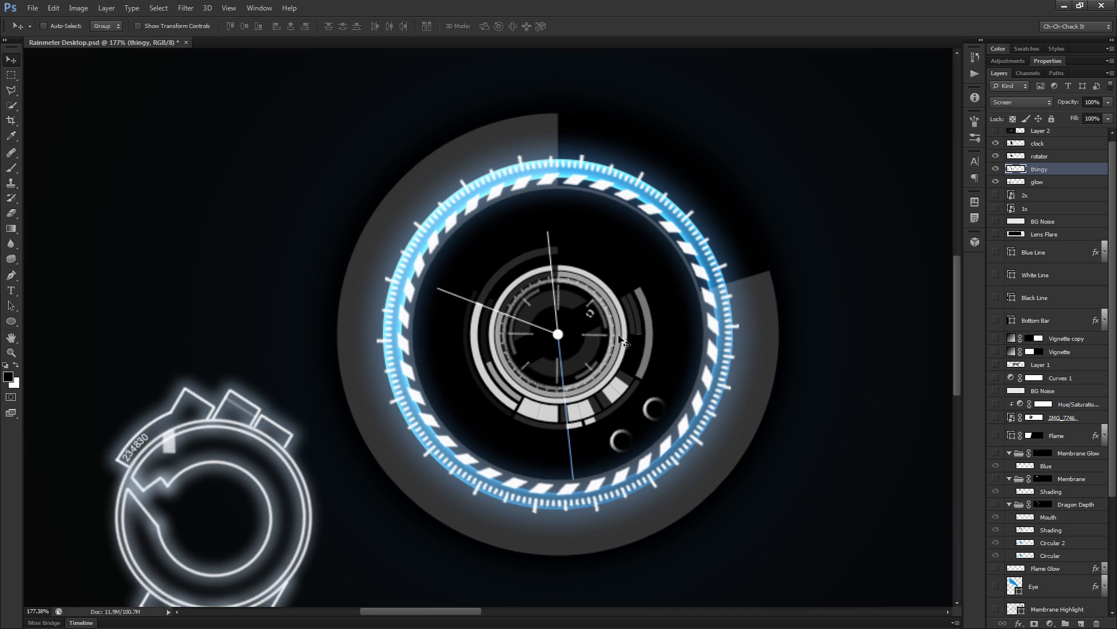
key("Down")
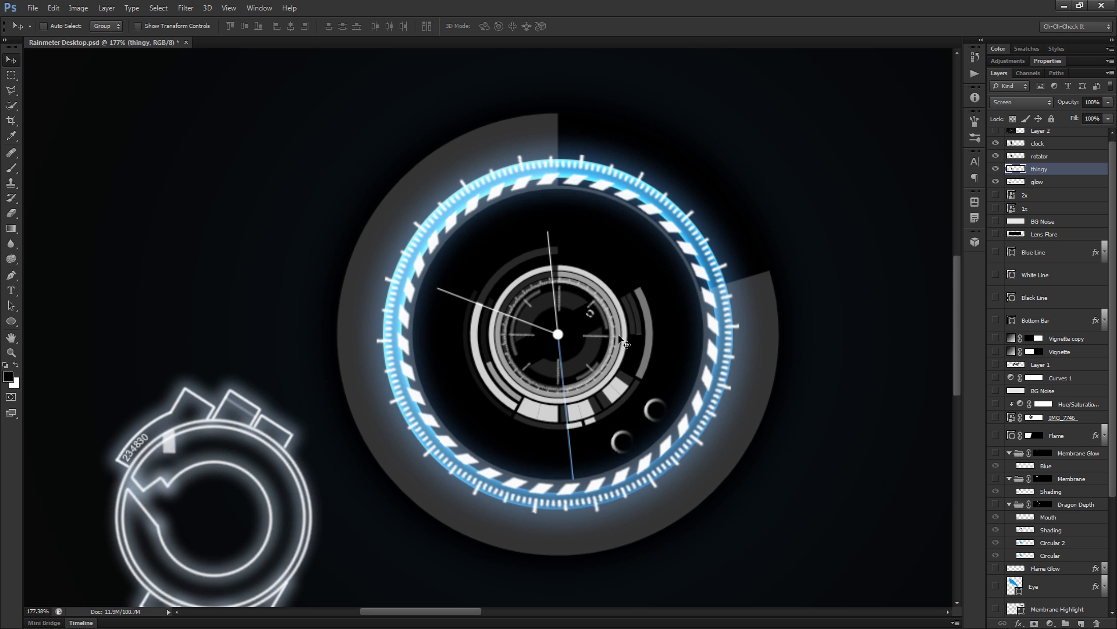
Step: Move the glow layer's white line artwork inside the blue ring and nudge it into place around the clock's center
left_click(1054, 185)
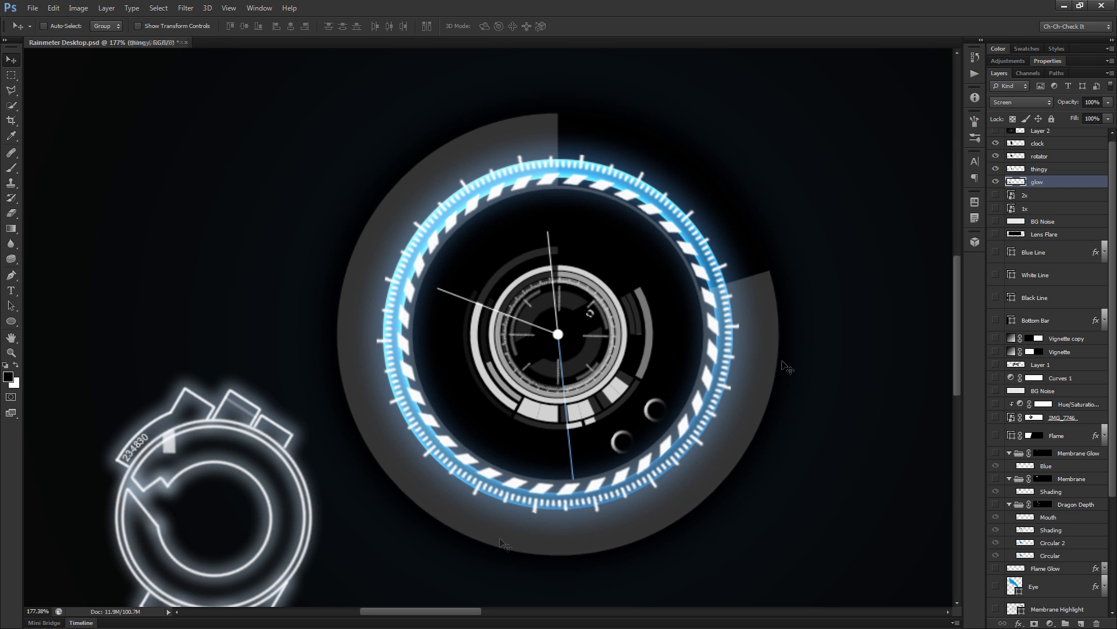
left_click_drag(298, 557, 634, 372)
key("Up")
key("Up")
key("Up")
key("Up")
key("Right")
key("Right")
key("Right")
key("Right")
key("Right")
key("Right")
key("Down")
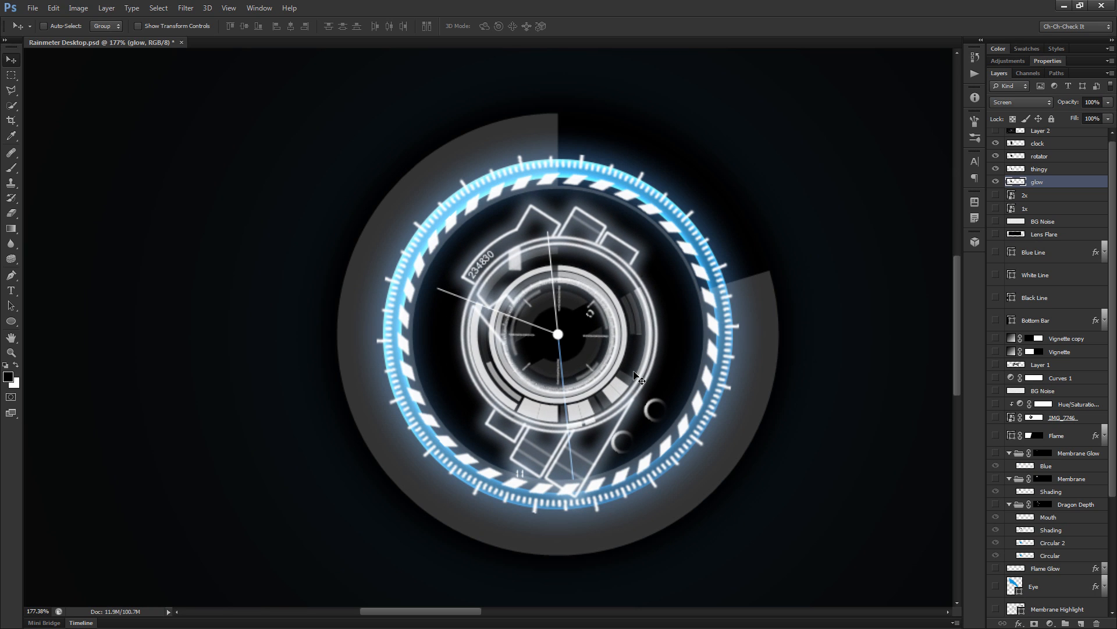
key("Left")
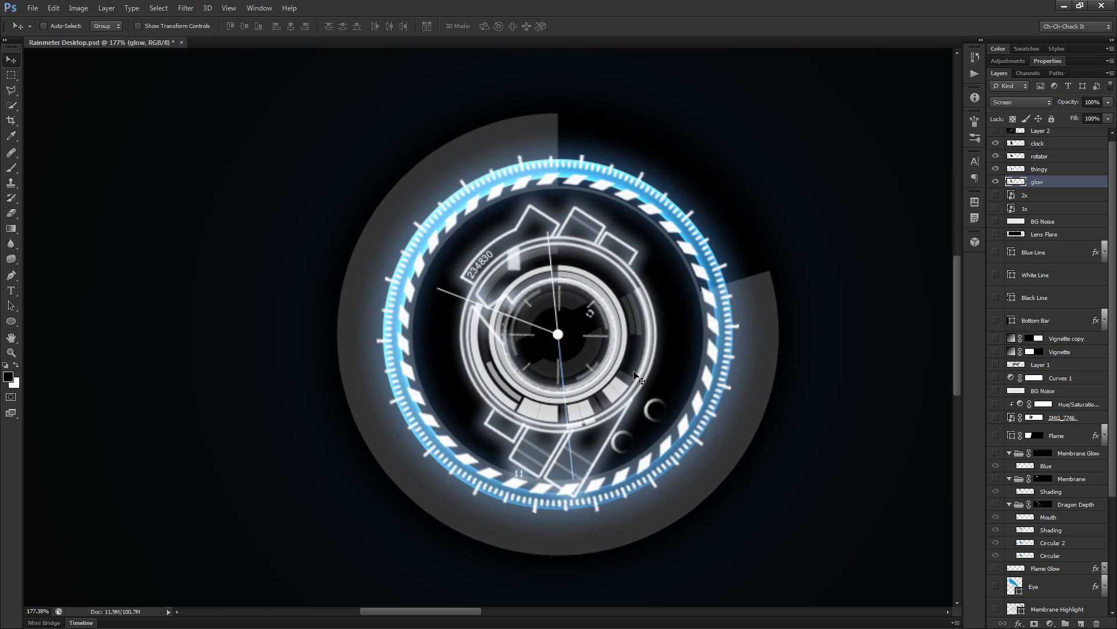
Step: Show the Insignia layer behind the assembled clock
scroll(639, 378, "down", 5)
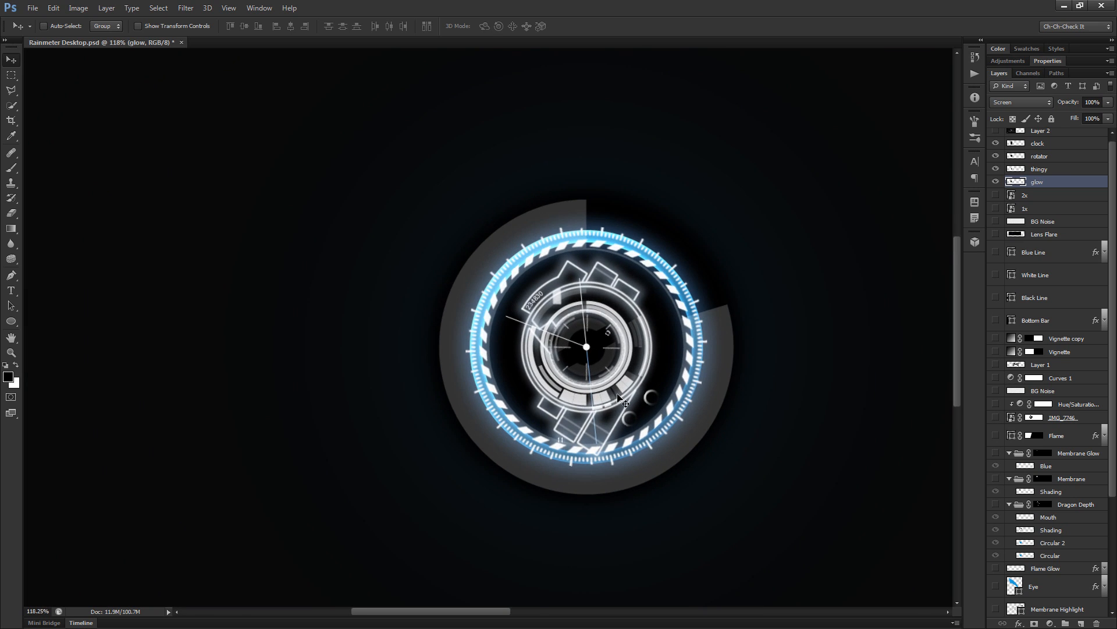
left_click_drag(658, 445, 606, 425)
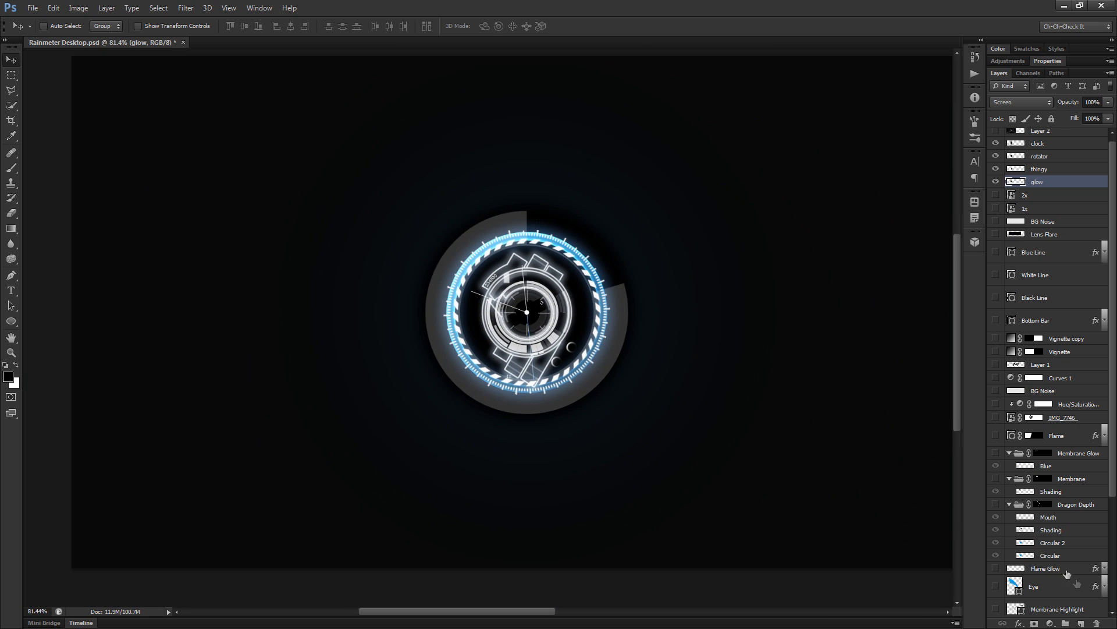
scroll(1012, 594, "down", 5)
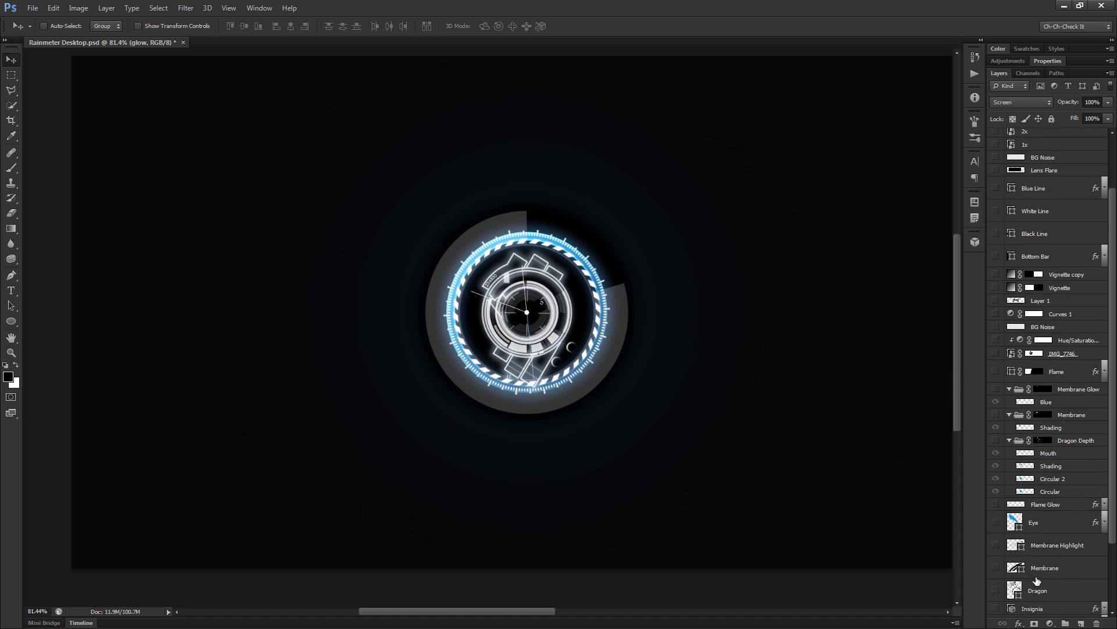
left_click(996, 523)
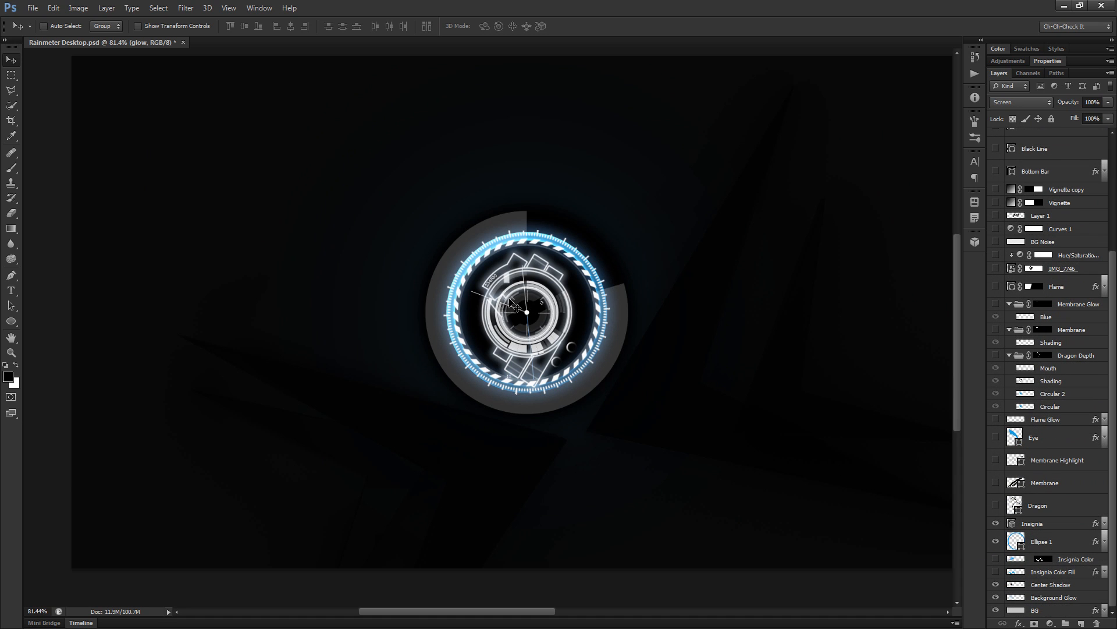
scroll(517, 256, "up", 5)
left_click_drag(575, 402, 565, 394)
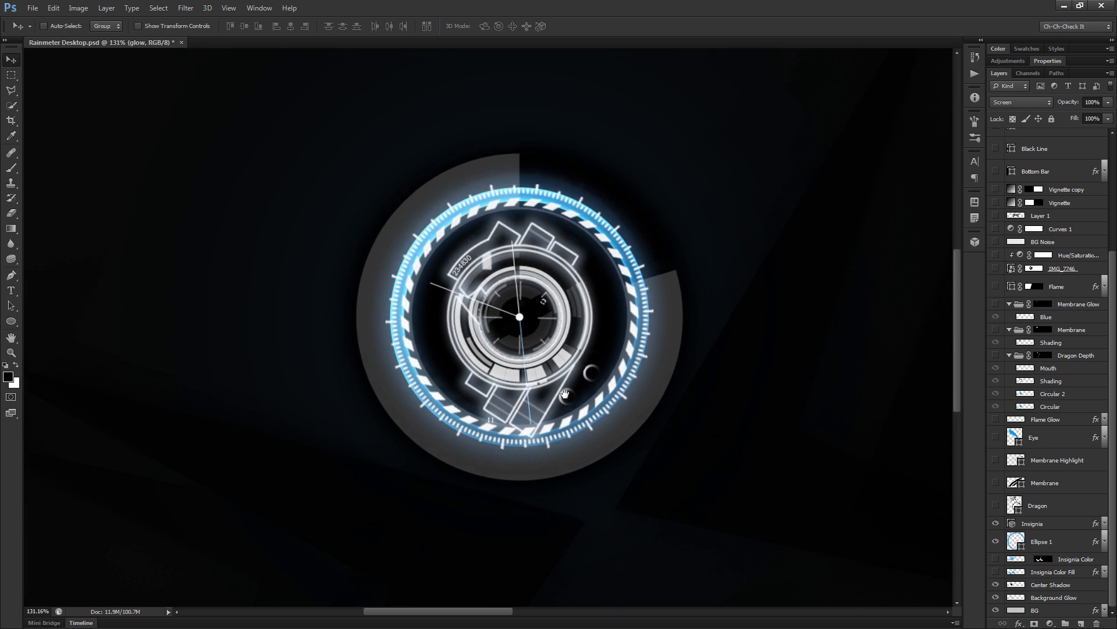
scroll(588, 207, "up", 1)
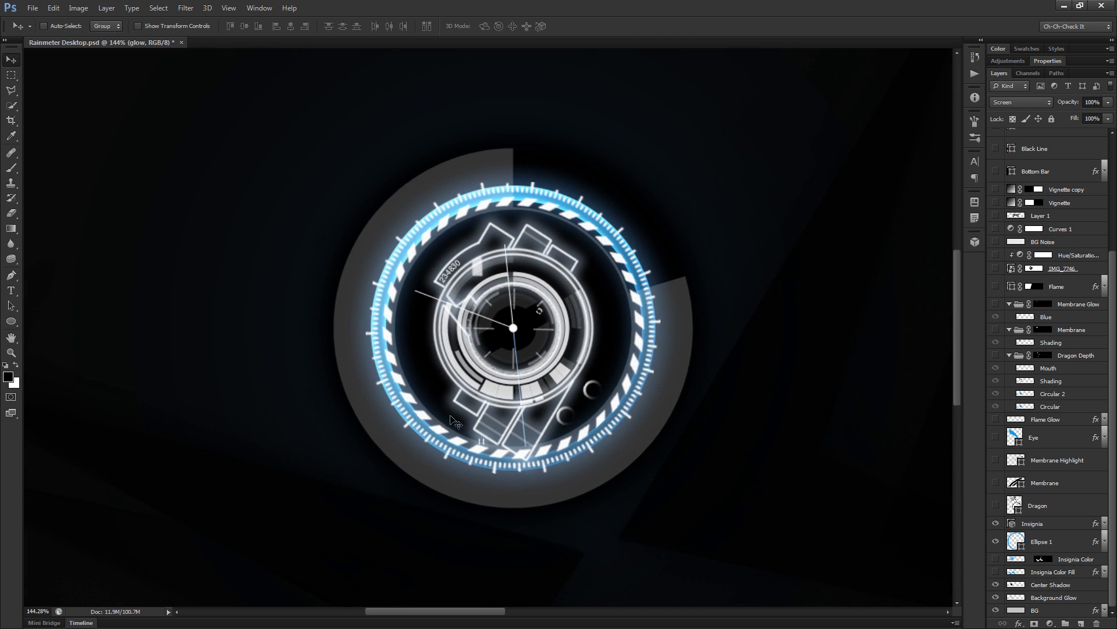
scroll(640, 361, "down", 3)
left_click_drag(601, 485, 570, 393)
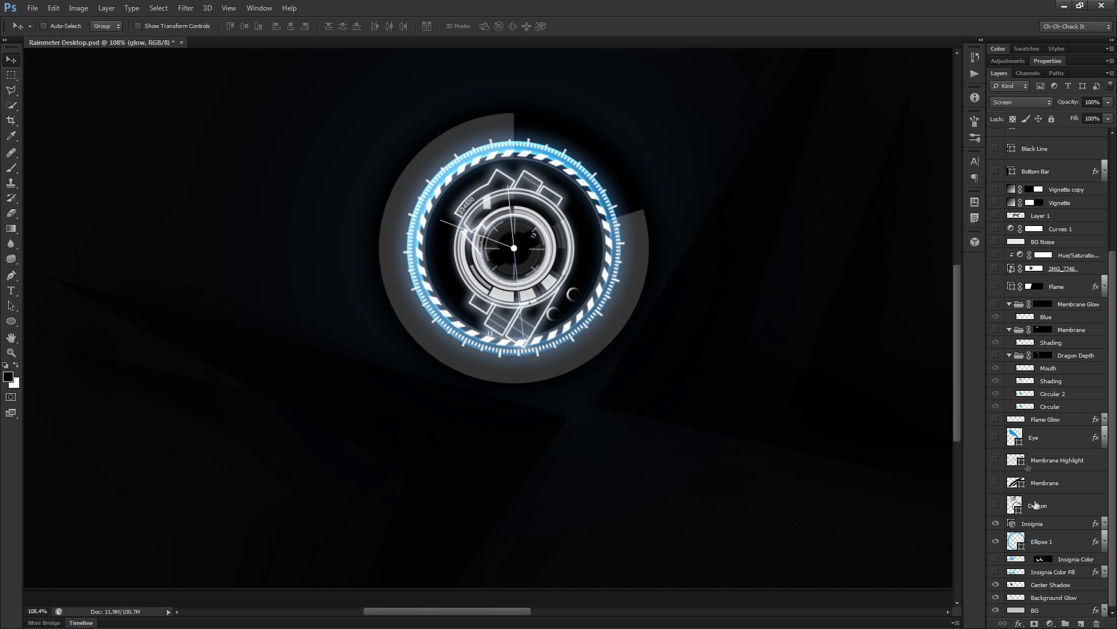
Step: Examine the Insignia Color layer's mask on its own in the document window
left_click(1077, 356)
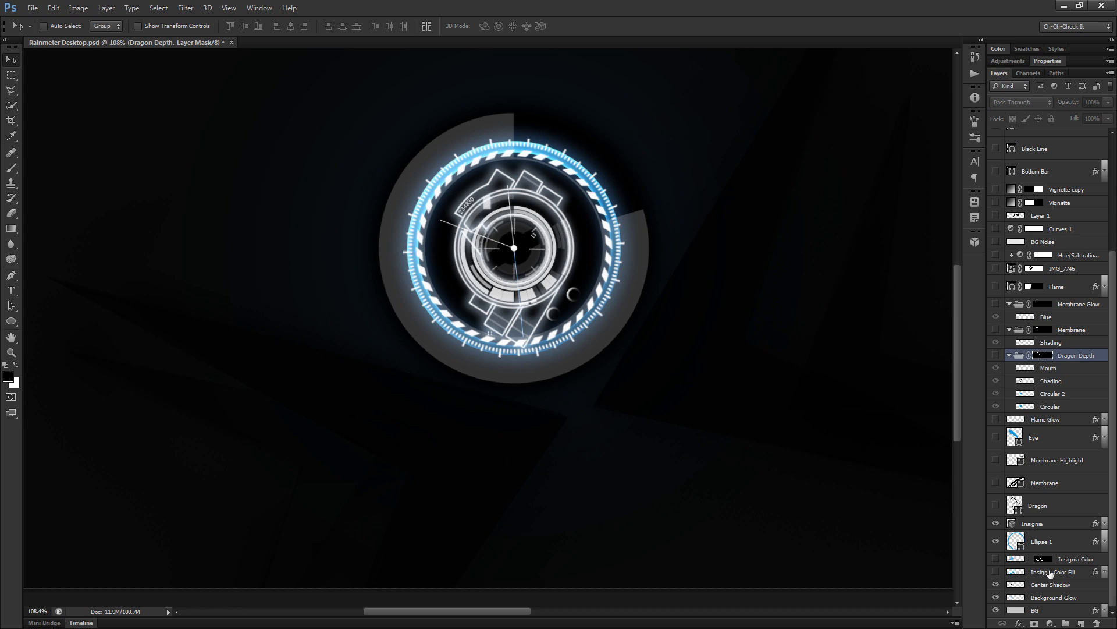
left_click(1050, 573)
left_click(1071, 561)
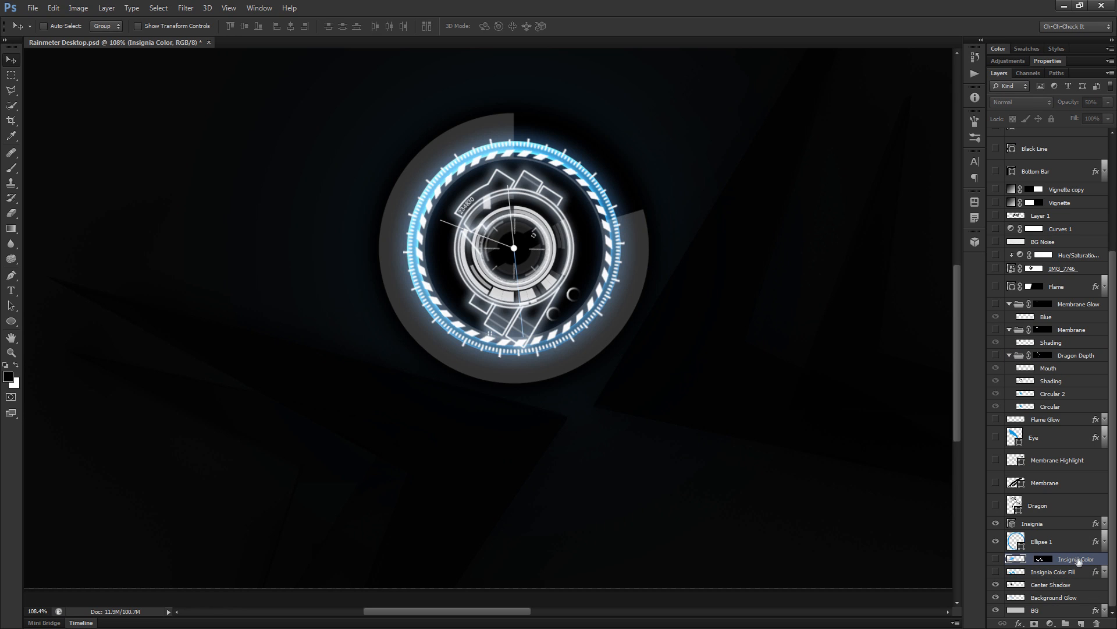
left_click(1042, 560)
left_click(1042, 561, "alt")
scroll(606, 453, "down", 2)
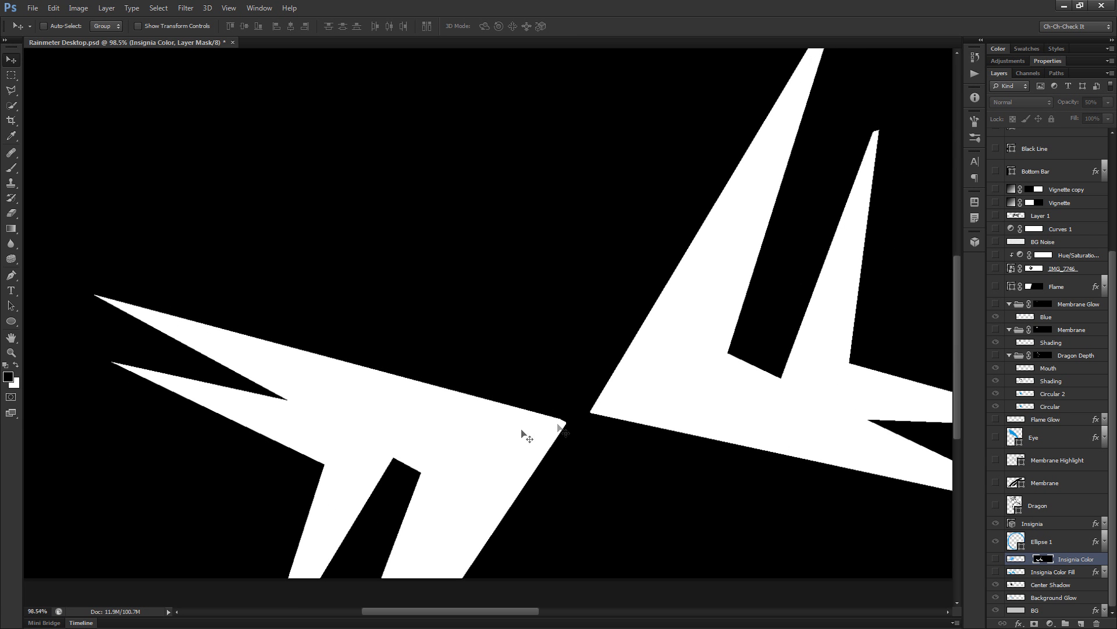
Step: Show the Insignia Color layer with its layer mask disabled and inspect the unmasked blue shading around the insignia
left_click(1018, 560)
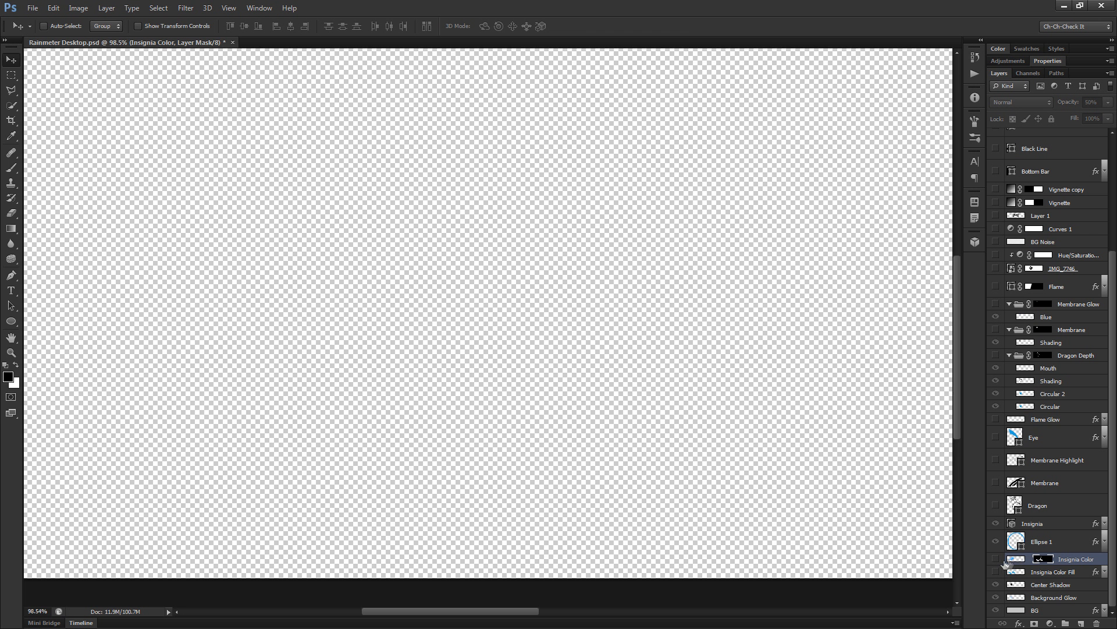
scroll(602, 389, "up", 1)
left_click(1042, 559, "shift")
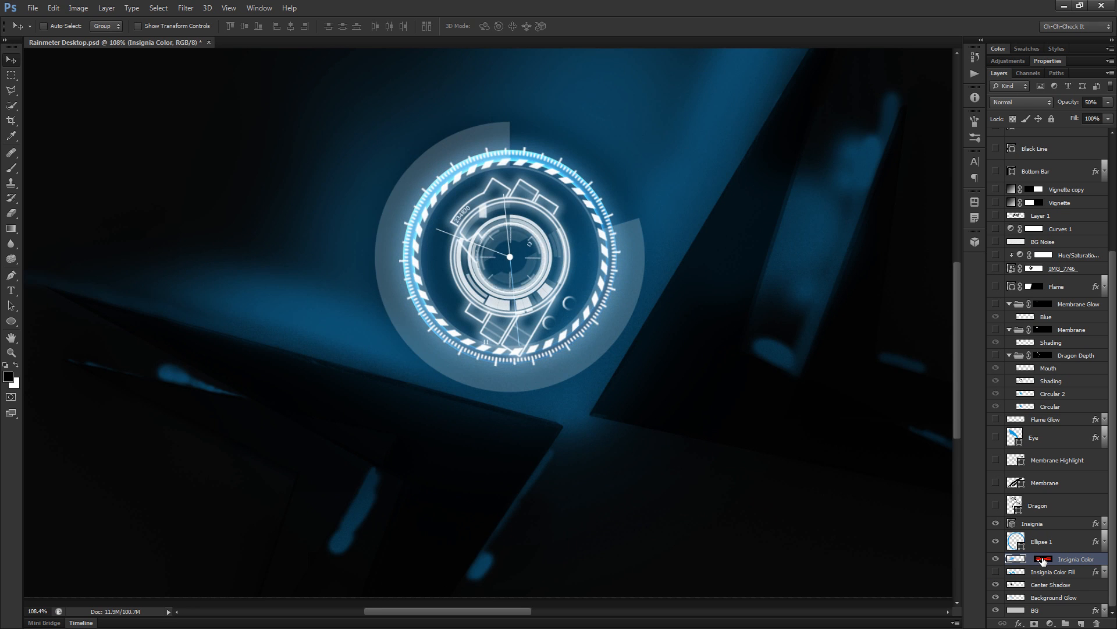
scroll(536, 328, "down", 4)
scroll(533, 328, "up", 3)
left_click_drag(592, 404, 573, 459)
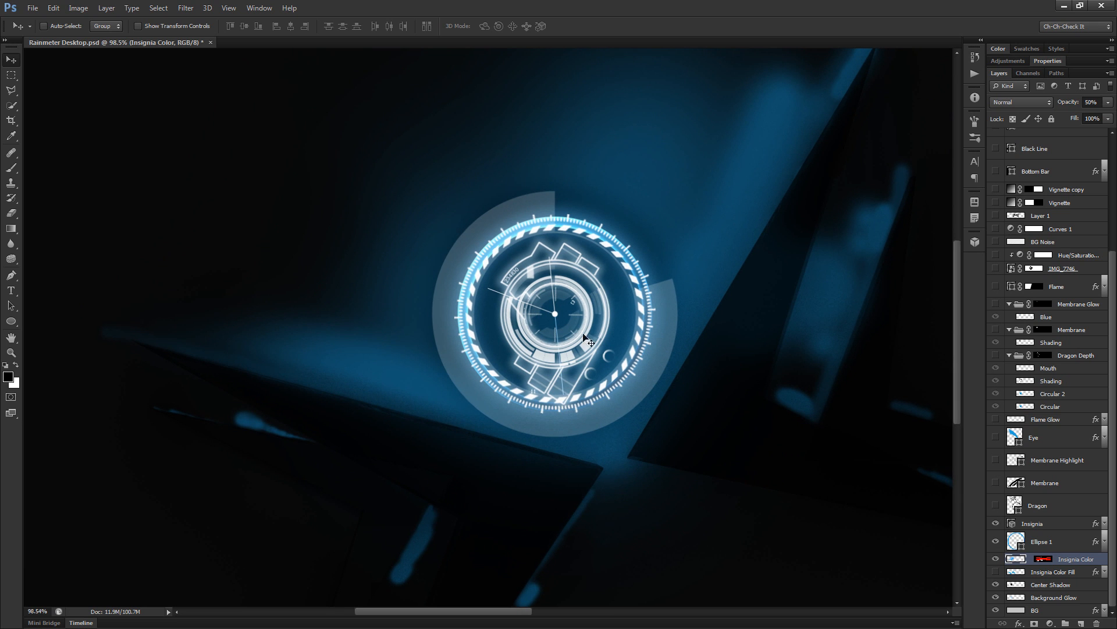
scroll(238, 367, "up", 2)
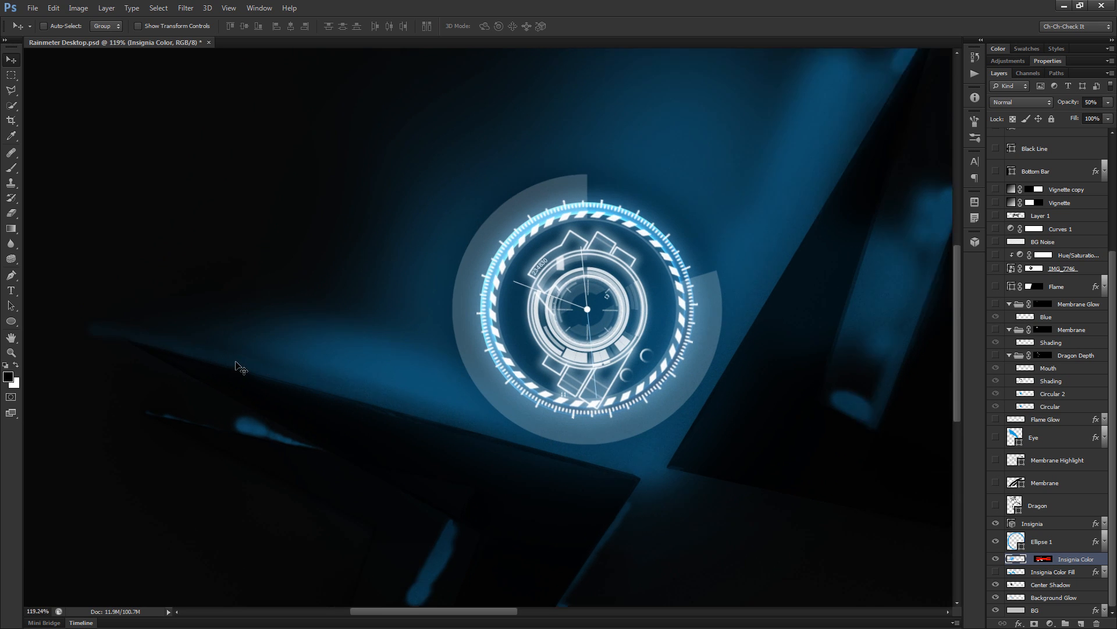
Step: Re-enable the layer mask on the Insignia Color layer
scroll(238, 366, "up", 4)
left_click_drag(763, 522, 529, 342)
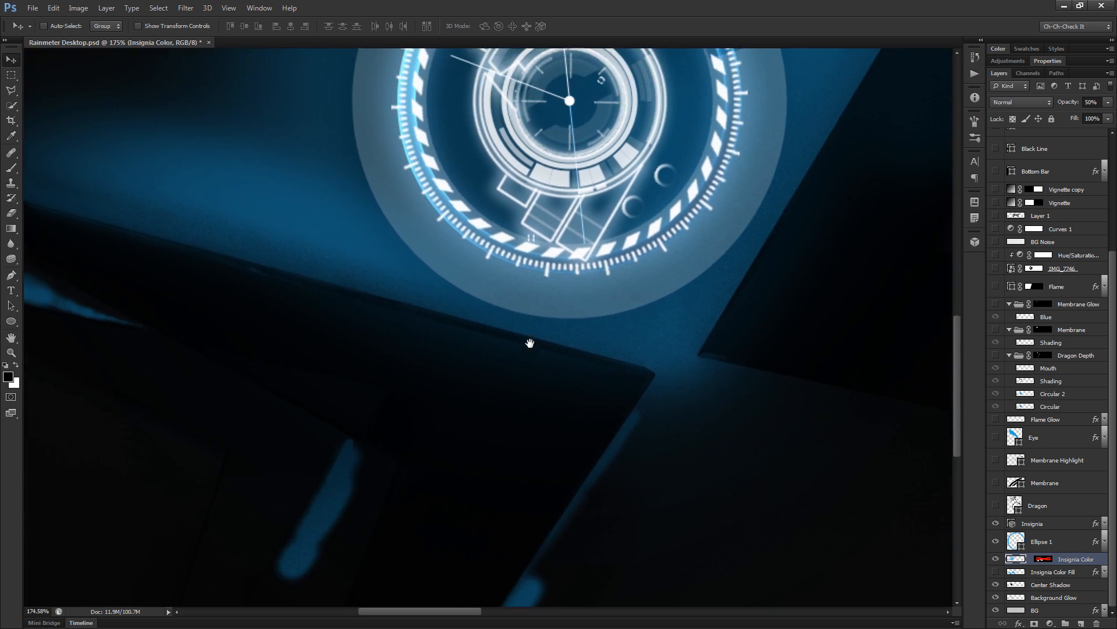
left_click(1043, 560, "shift")
Step: Examine the masked blue shading along the insignia's edges on both sides of the clock
left_click_drag(554, 367, 596, 359)
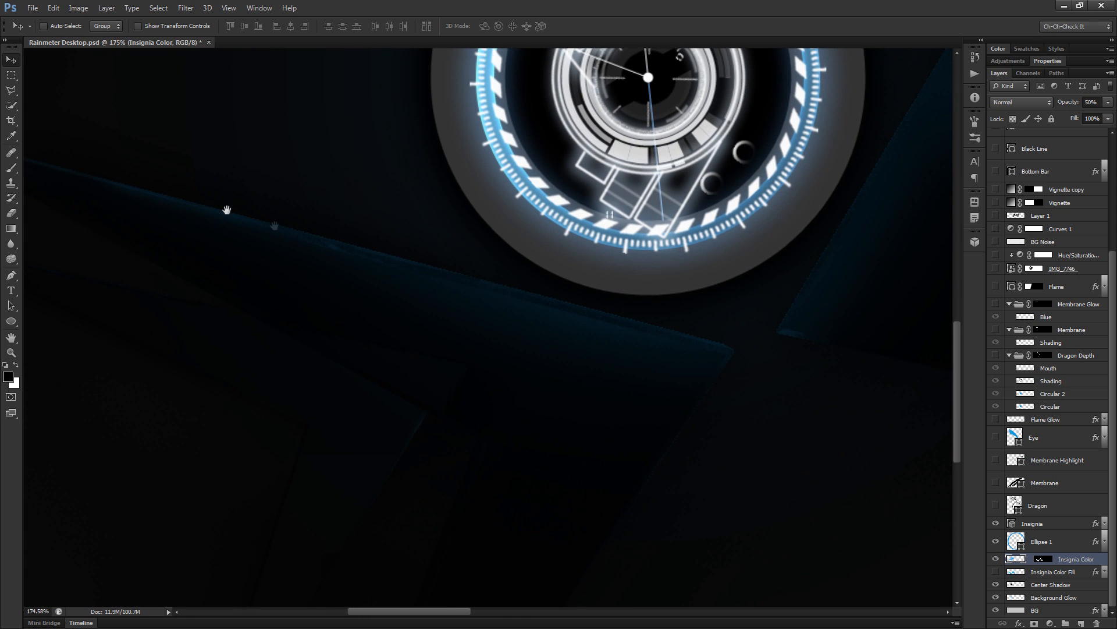
left_click_drag(227, 212, 483, 292)
scroll(255, 349, "up", 5)
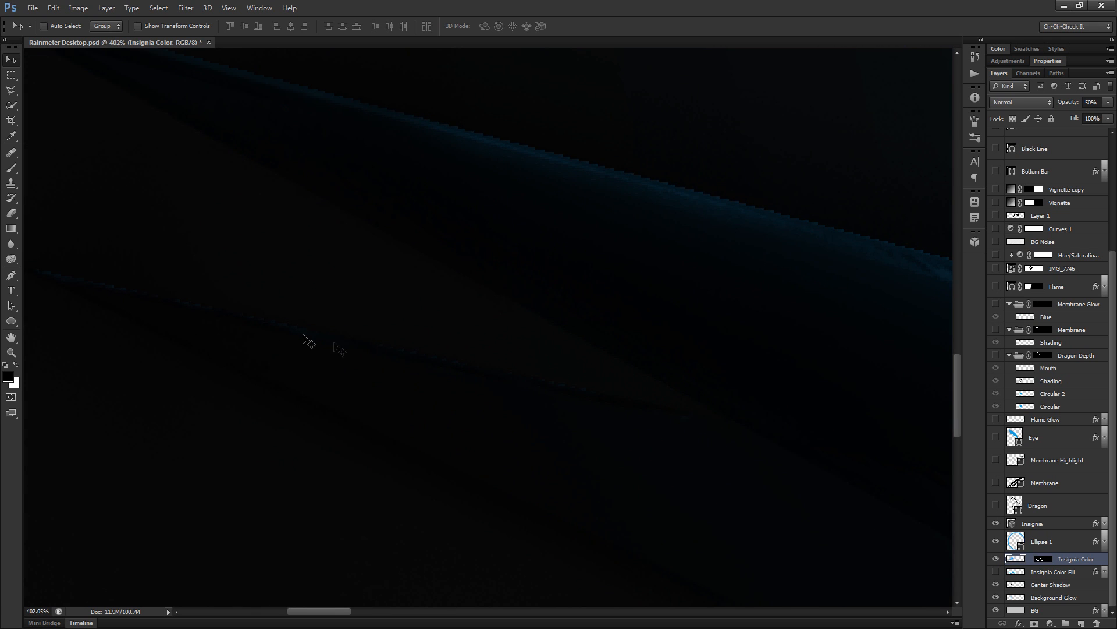
left_click_drag(683, 282, 179, 316)
left_click_drag(721, 422, 648, 419)
scroll(648, 419, "down", 6)
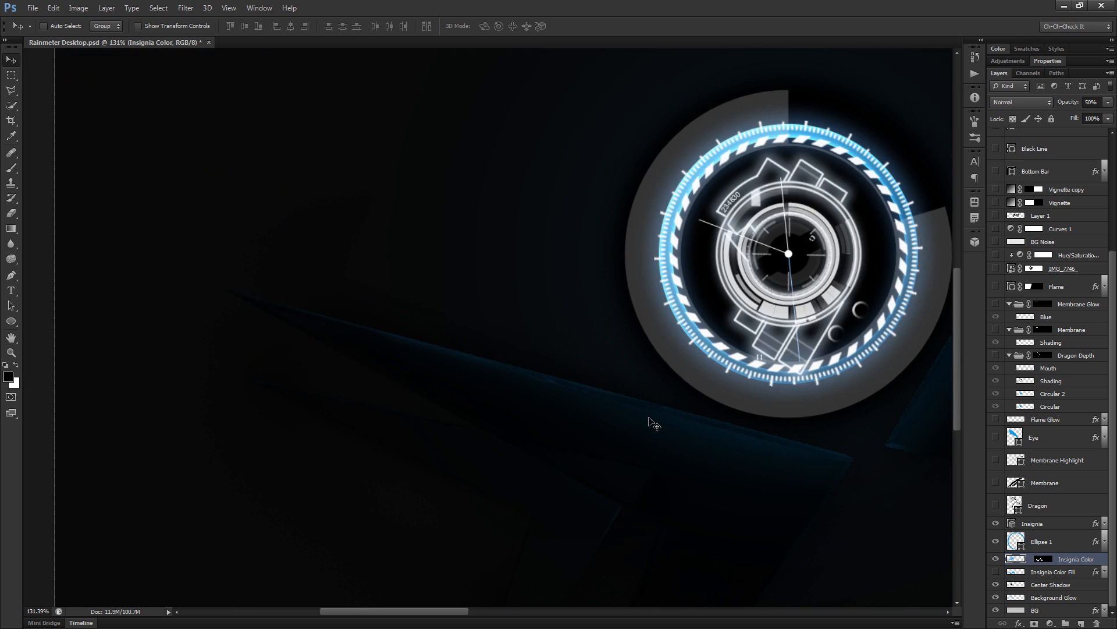
left_click_drag(778, 435, 600, 366)
scroll(450, 335, "up", 8)
scroll(601, 366, "down", 4)
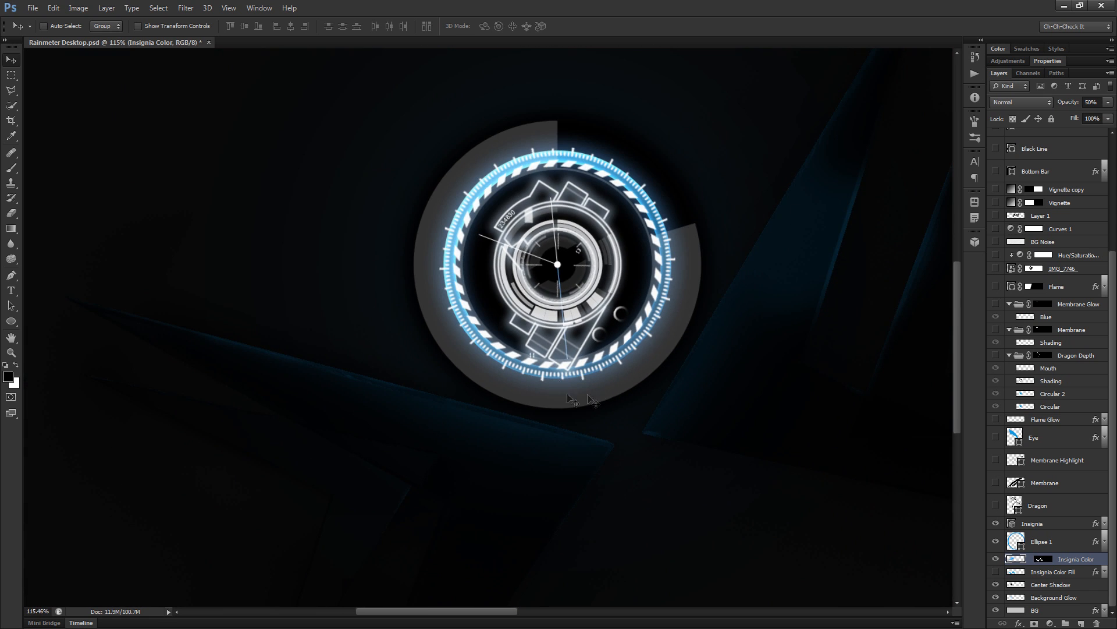
left_click_drag(795, 269, 574, 312)
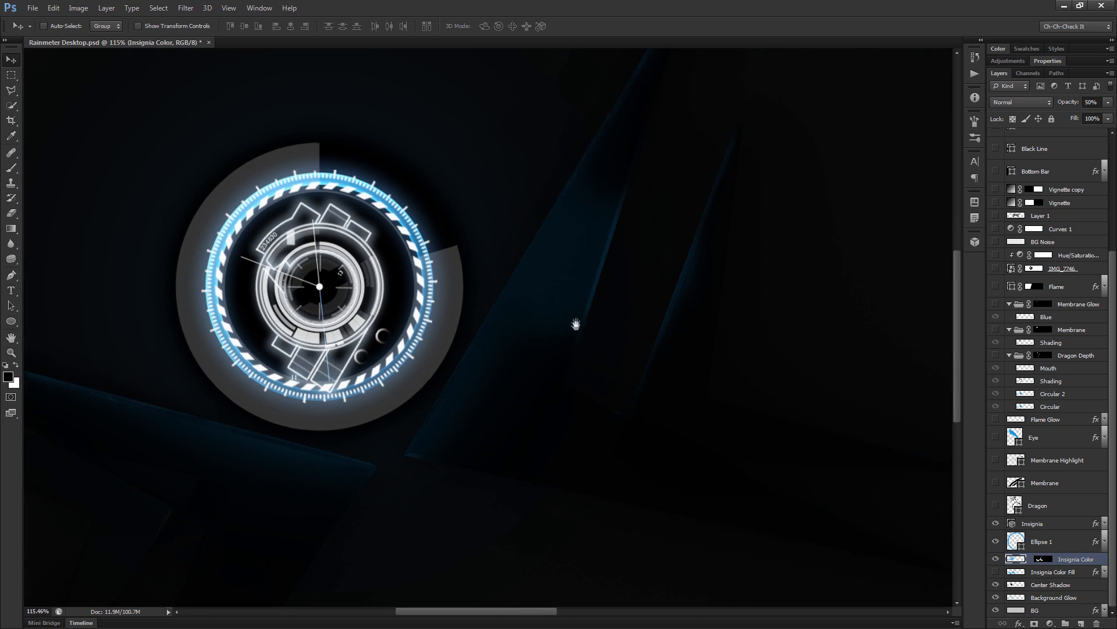
scroll(579, 302, "up", 4)
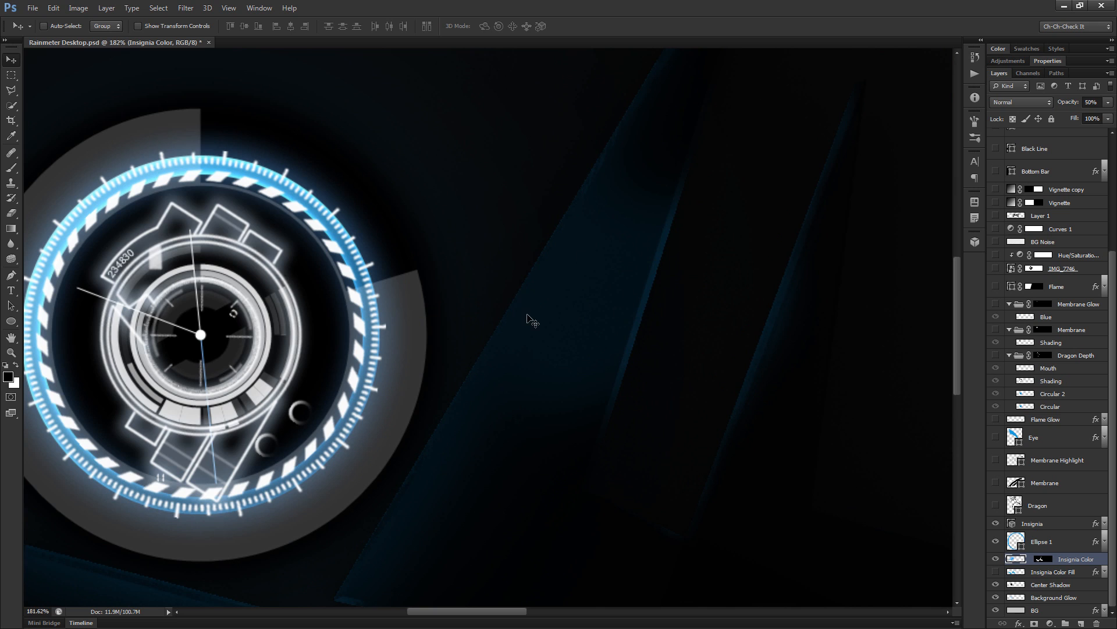
scroll(531, 318, "down", 5)
left_click_drag(465, 448, 665, 398)
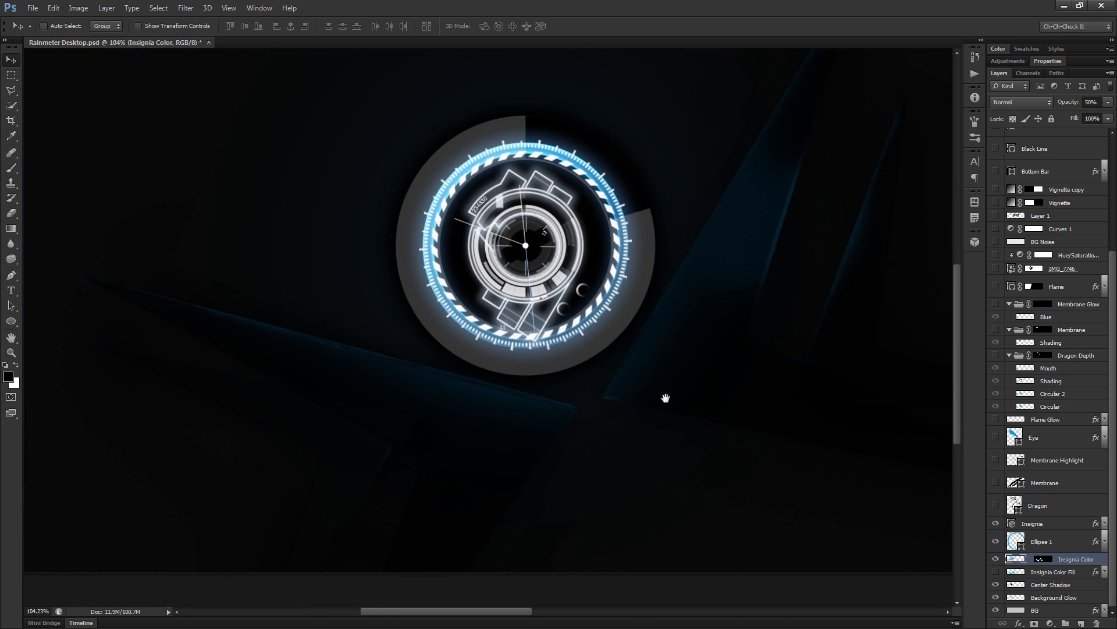
Step: Show the Insignia Color Fill layer, toggling its visibility to compare the insignia with and without it
left_click(1061, 573)
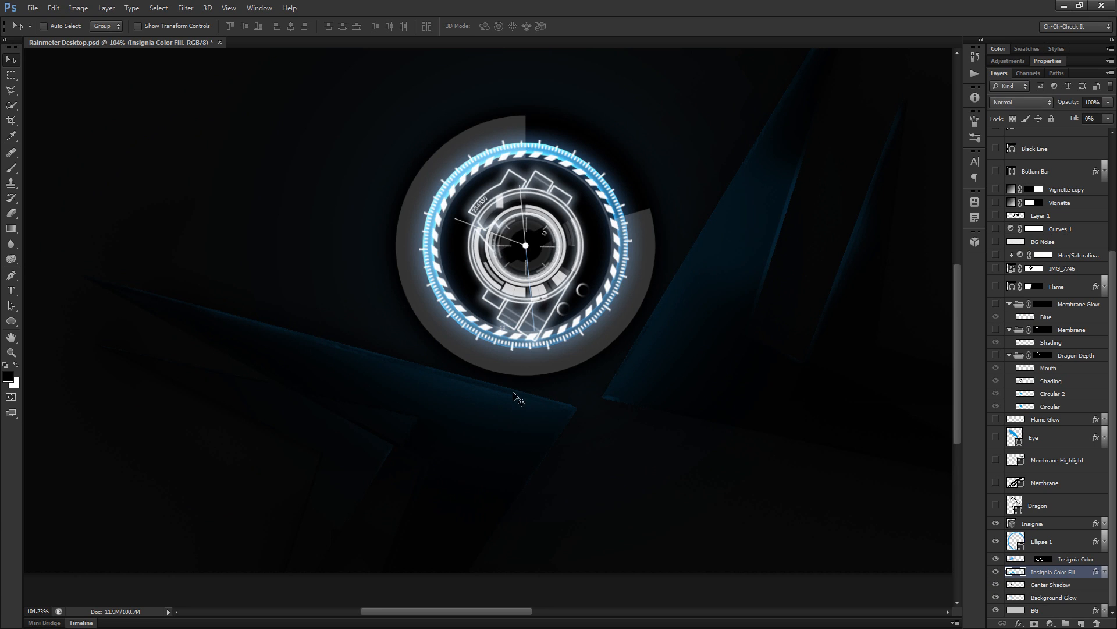
left_click(996, 572)
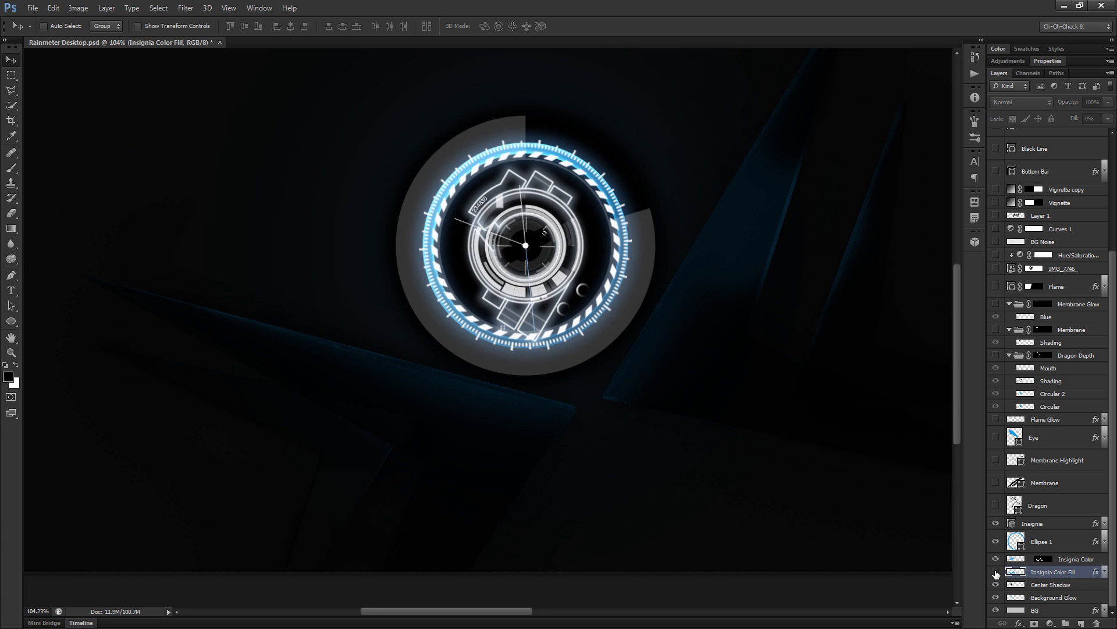
left_click(996, 572)
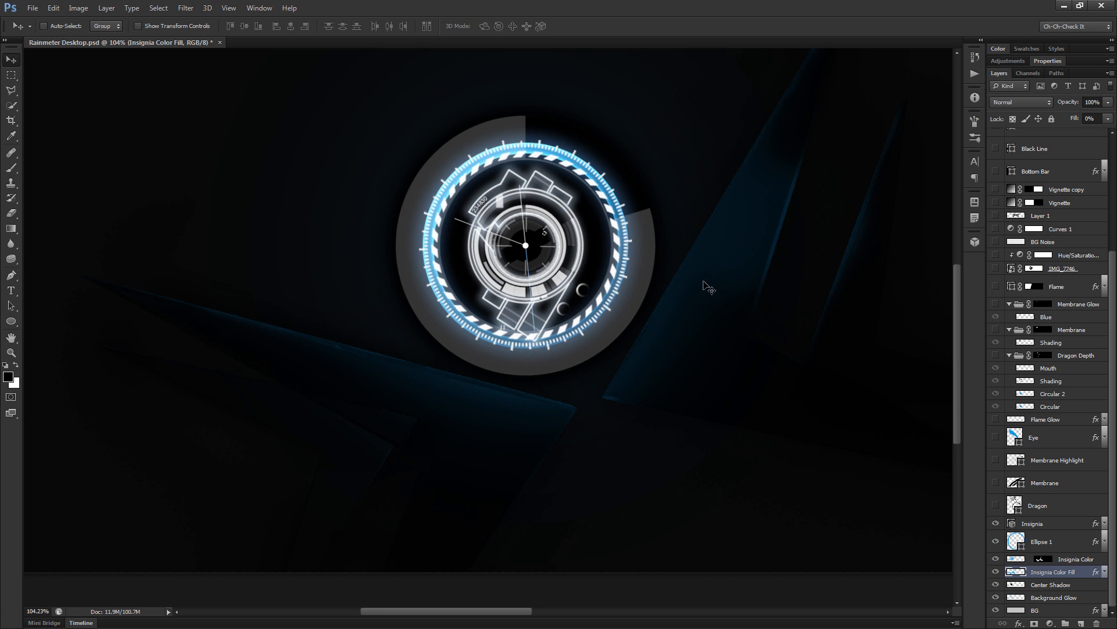
scroll(673, 437, "down", 4)
scroll(662, 419, "up", 3)
left_click_drag(681, 459, 640, 484)
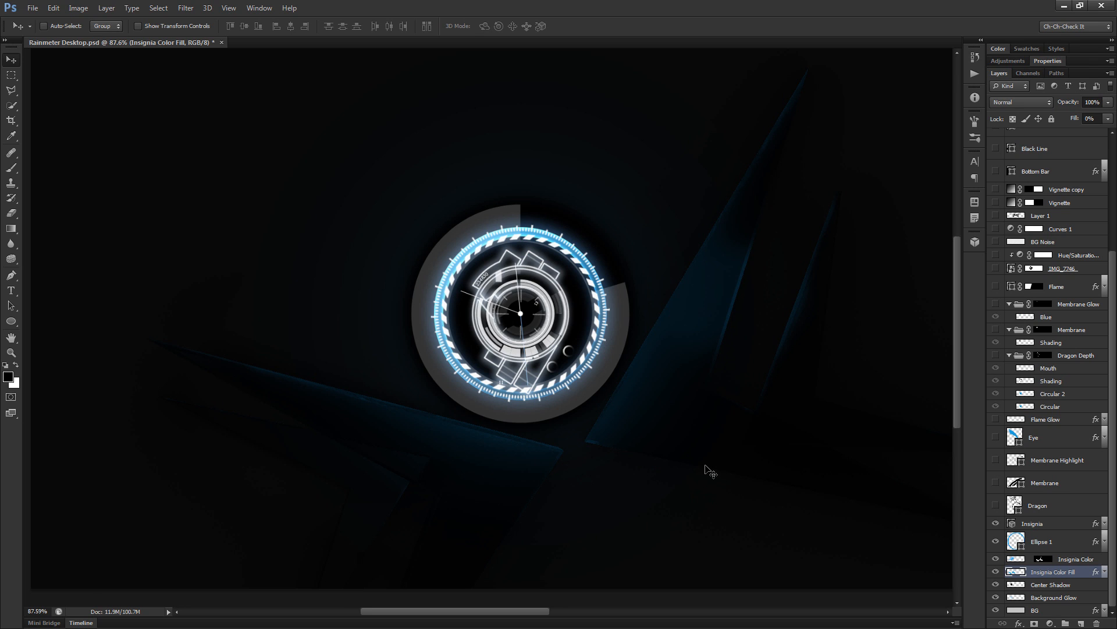
scroll(711, 467, "down", 1)
scroll(565, 357, "up", 3)
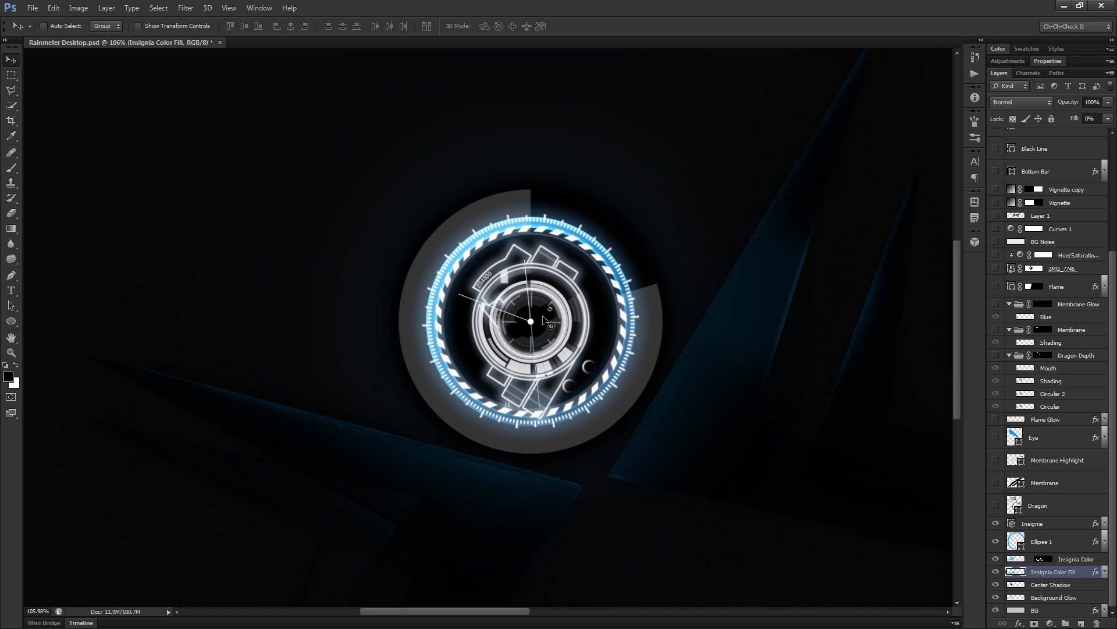
Step: Show the Dragon layer and display its vector outlines around the clock with the Path Selection tool
left_click(1047, 508)
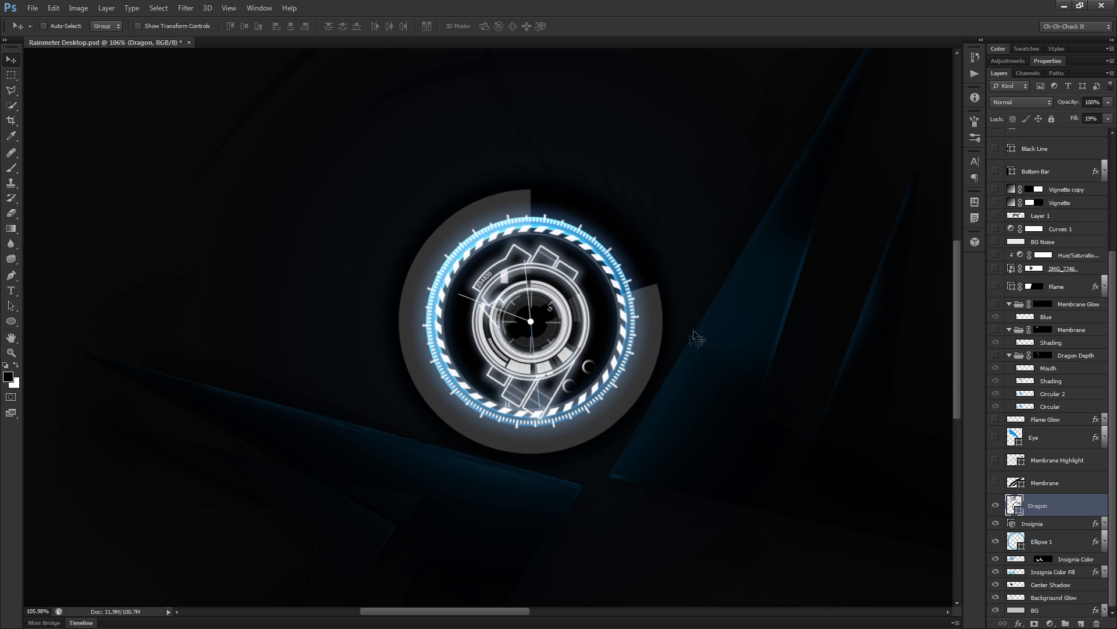
left_click(11, 305)
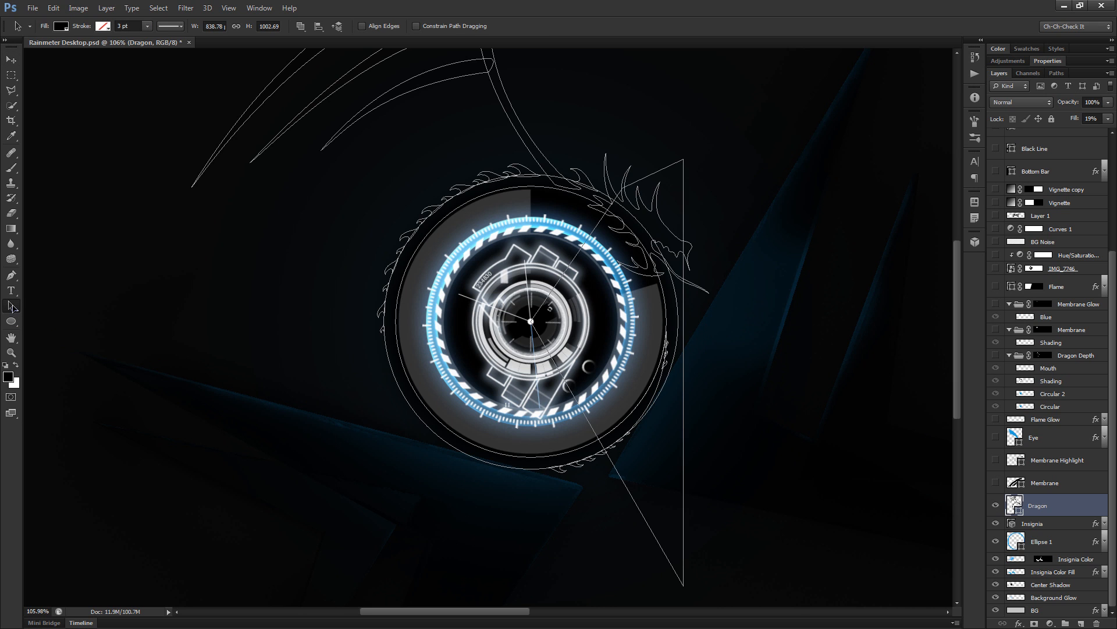
scroll(556, 318, "up", 1)
scroll(595, 247, "down", 2)
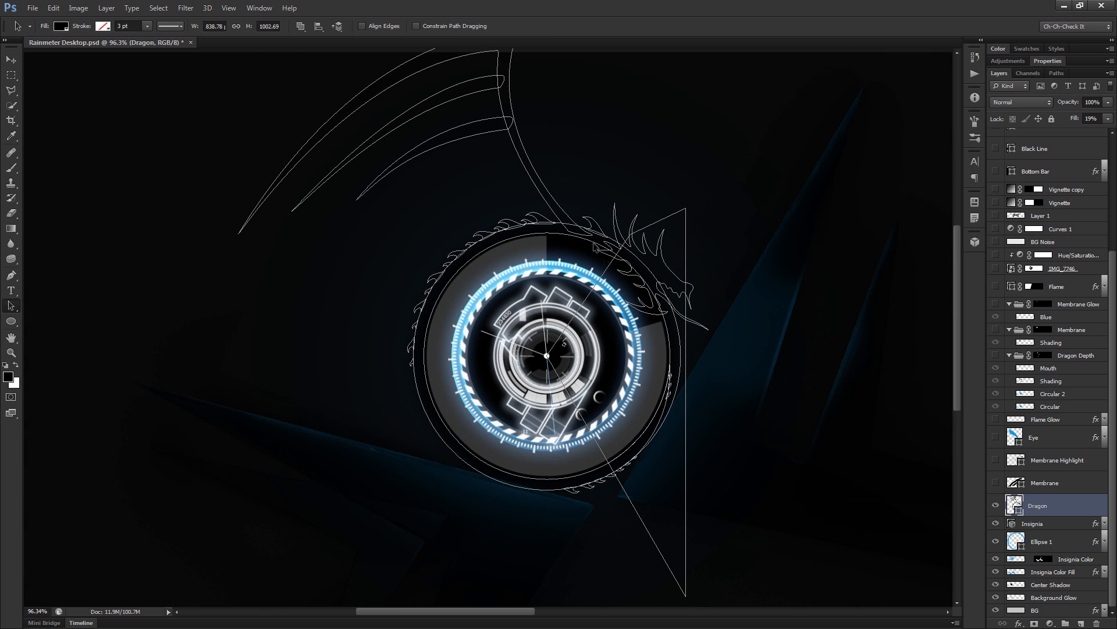
left_click_drag(595, 214, 563, 213)
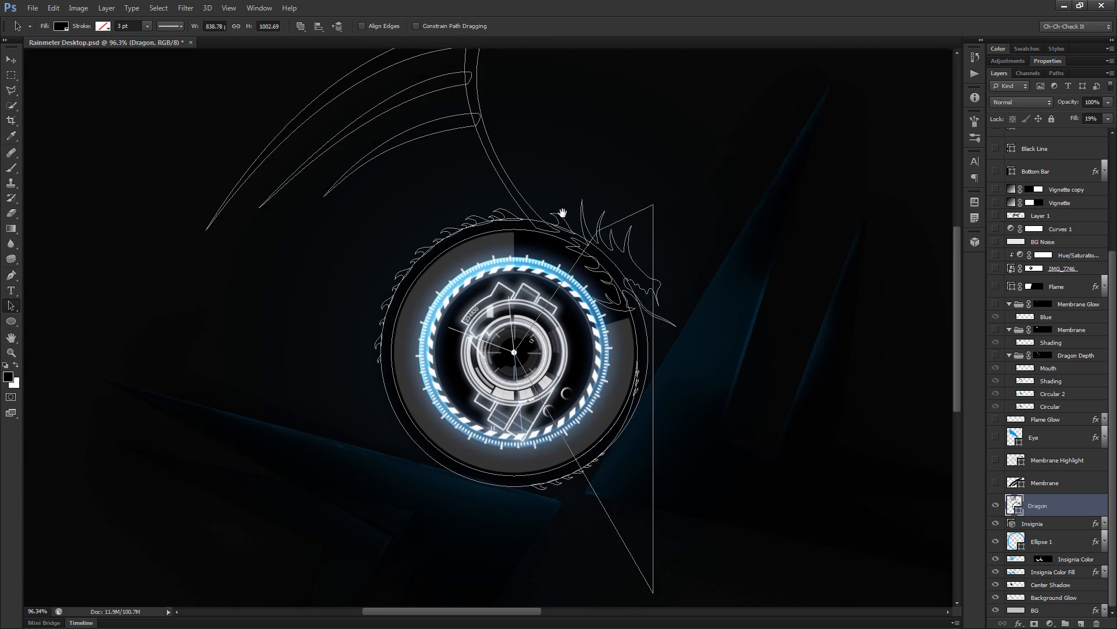
scroll(572, 240, "up", 1)
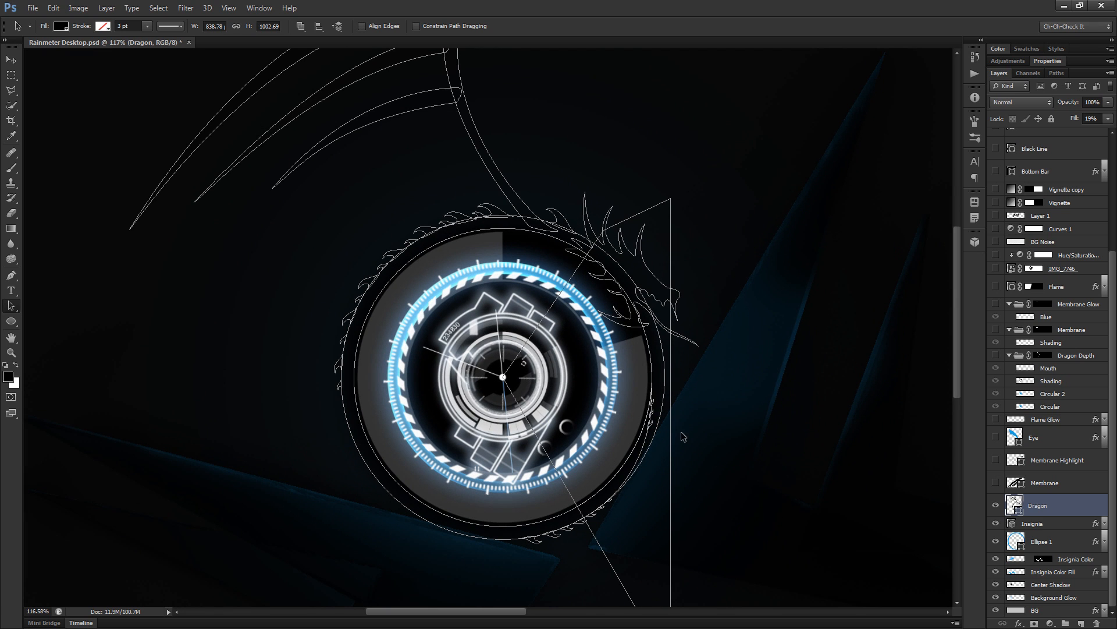
Step: Isolate the Dragon layer by hiding all other layers, and set its fill to 100%
left_click(995, 505, "alt")
mouse_move(1074, 122)
left_mouse_down()
mouse_move(1109, 122)
mouse_move(1078, 121)
mouse_move(1091, 121)
left_mouse_up()
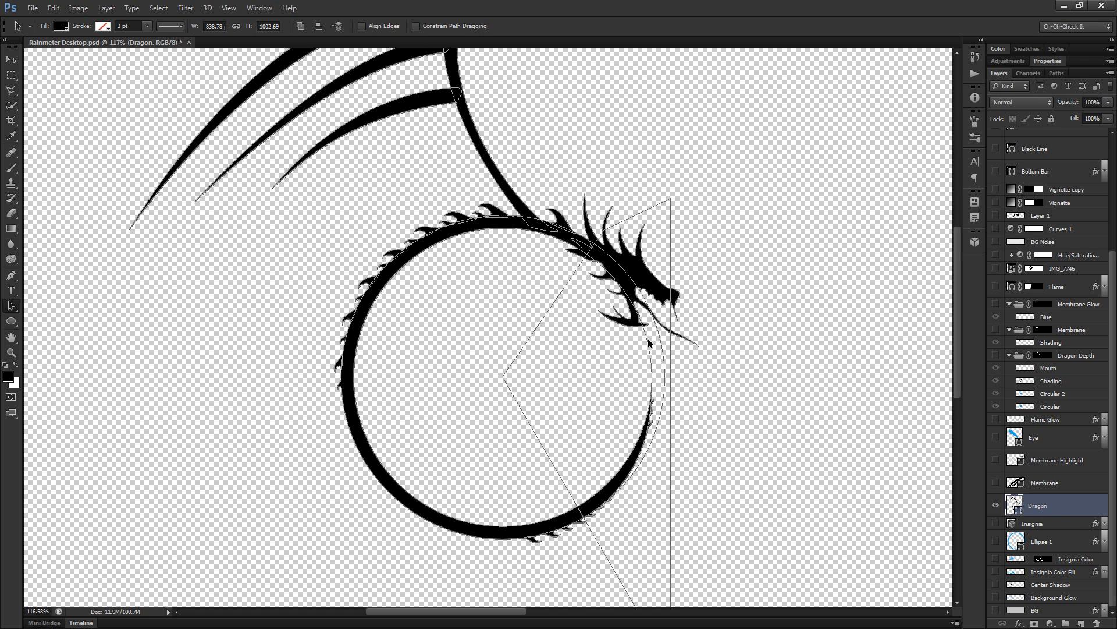
Step: Examine the dragon's circular body, its tapered tail with spikes and the shape paths that form them
scroll(648, 337, "up", 4)
scroll(648, 329, "down", 4)
left_click_drag(743, 437, 652, 427)
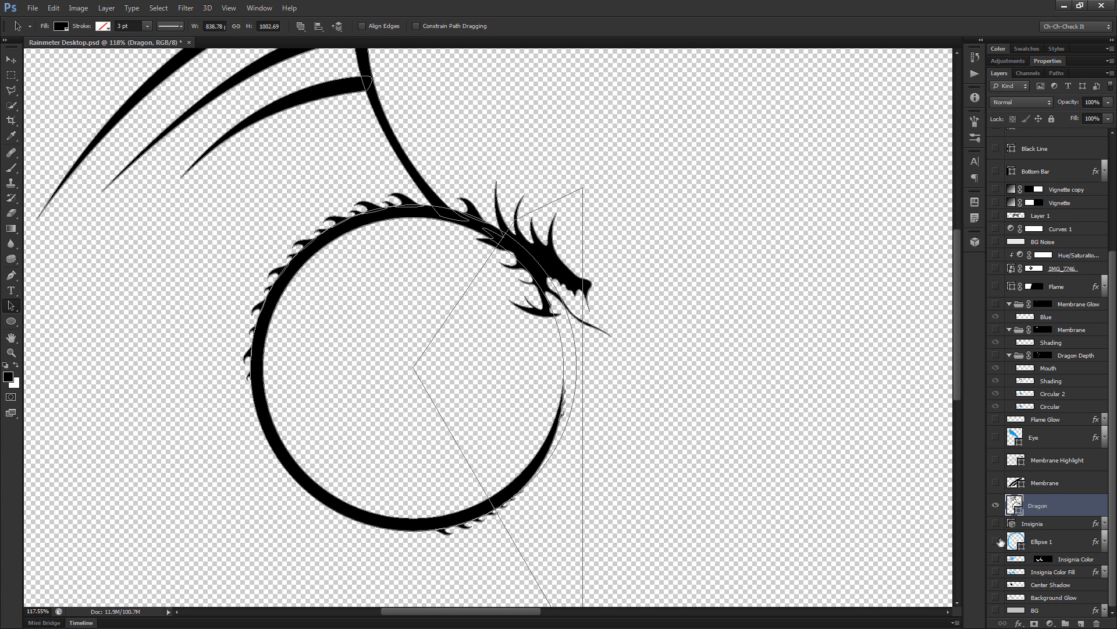
left_click_drag(639, 420, 637, 362)
scroll(568, 264, "up", 5)
scroll(559, 513, "up", 3)
left_click_drag(513, 514, 599, 351)
scroll(562, 393, "up", 3)
left_click_drag(582, 396, 544, 475)
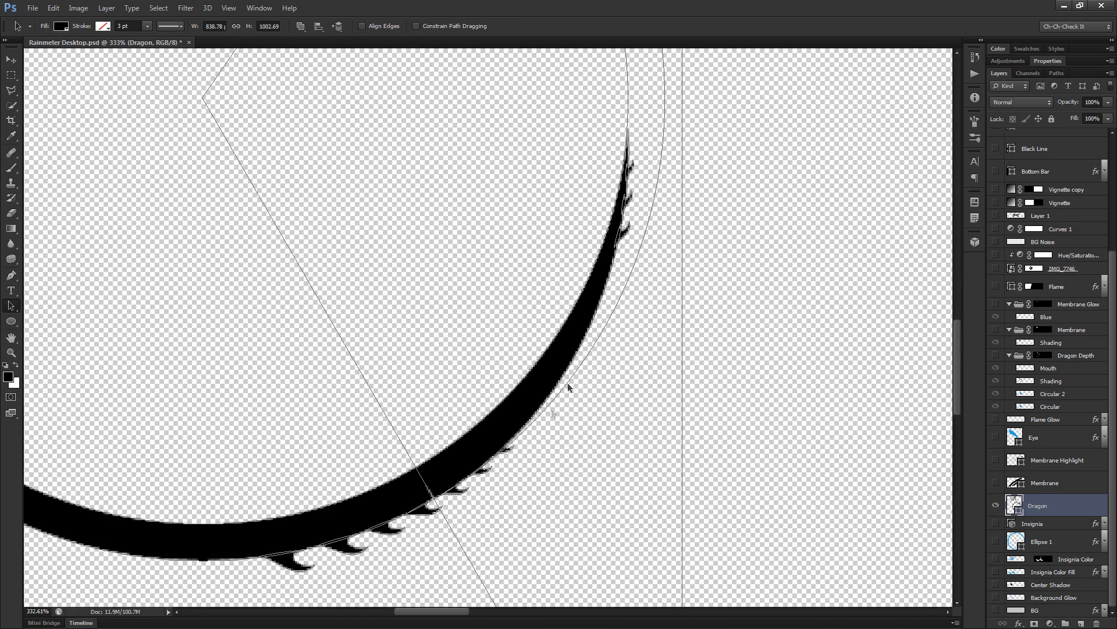
scroll(507, 347, "down", 11)
scroll(431, 261, "up", 4)
scroll(565, 335, "down", 4)
Step: Draw a black filled circle of about 436 px beside the dragon with the Ellipse tool
left_click(10, 321)
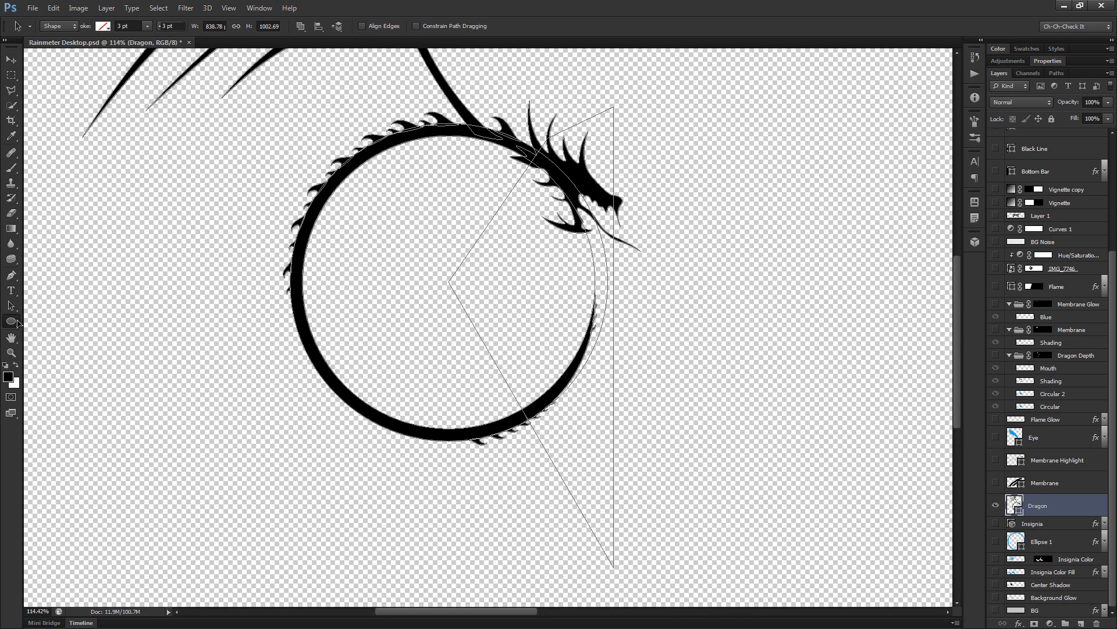
scroll(134, 294, "down", 2)
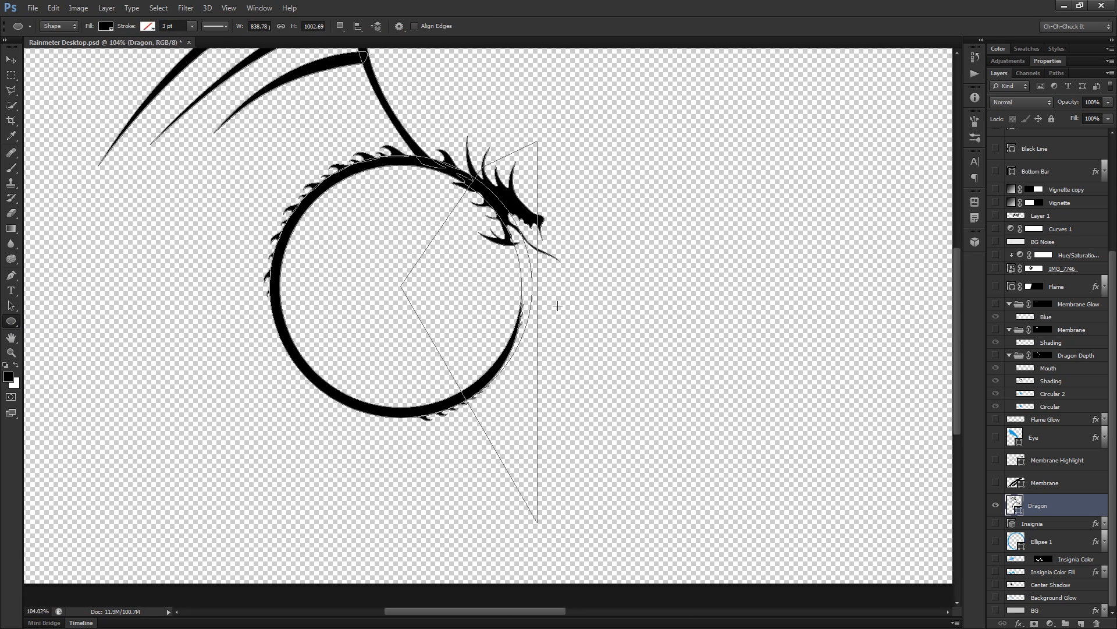
scroll(559, 308, "up", 3)
left_click_drag(477, 205, 795, 521)
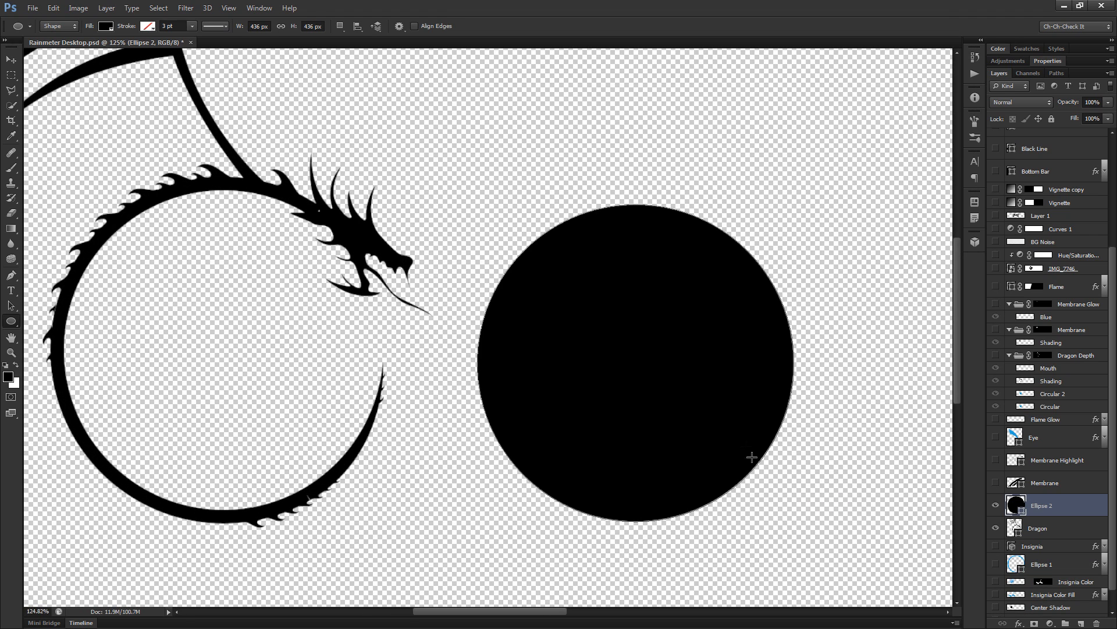
Step: Cut a slightly smaller concentric copy out of the circle with Subtract Front Shape, leaving a thin ring
key("a")
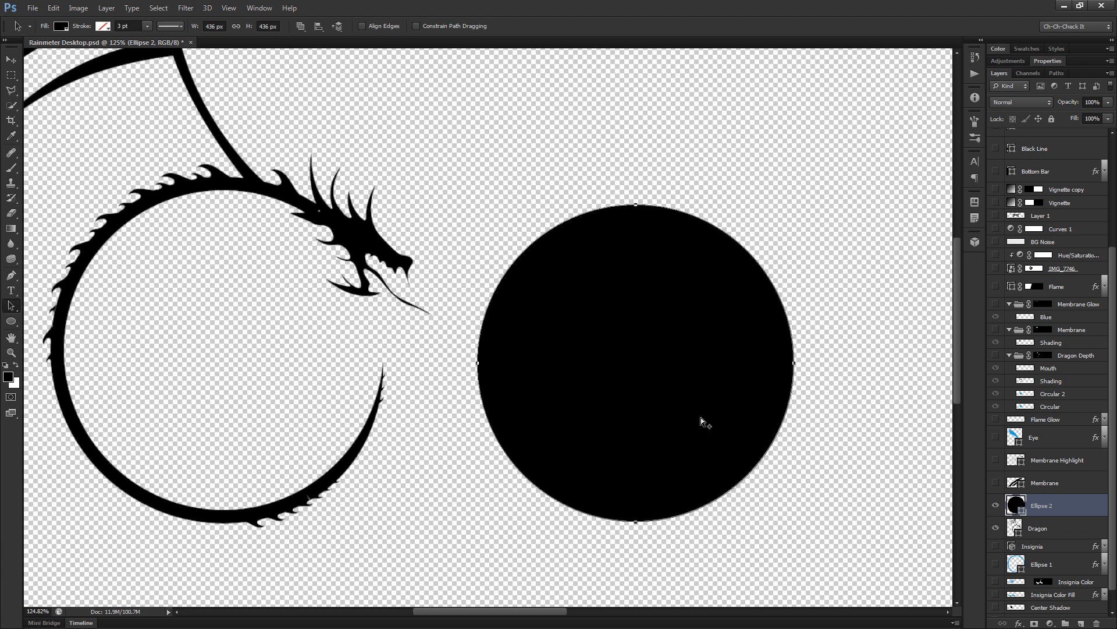
key("ctrl+t")
left_click_drag(793, 518, 782, 507)
key("Return")
left_click(301, 27)
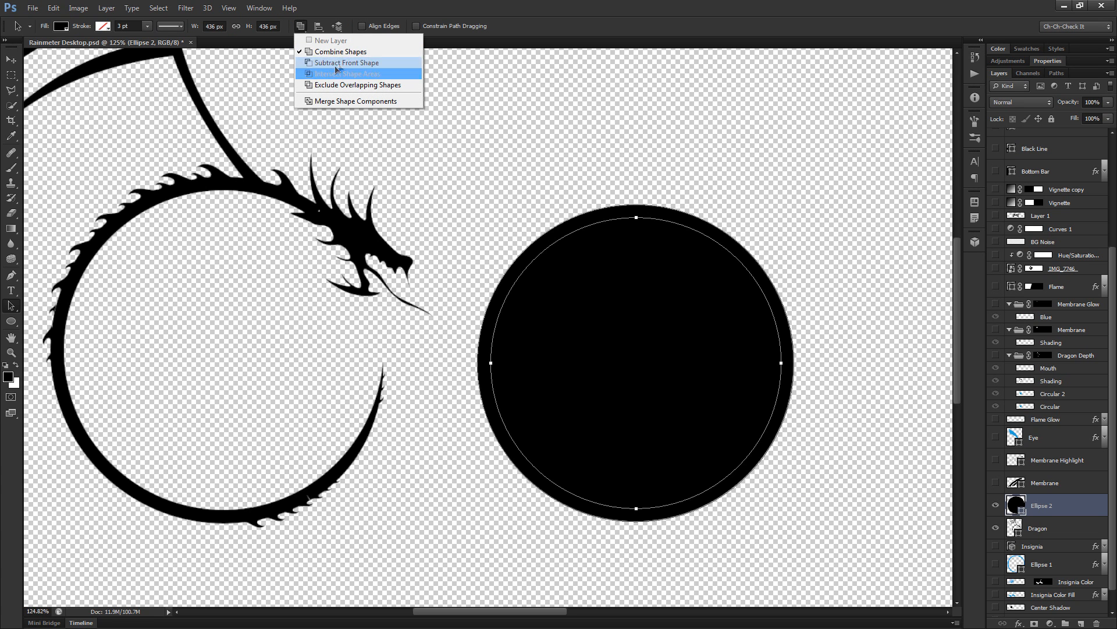
left_click(353, 64)
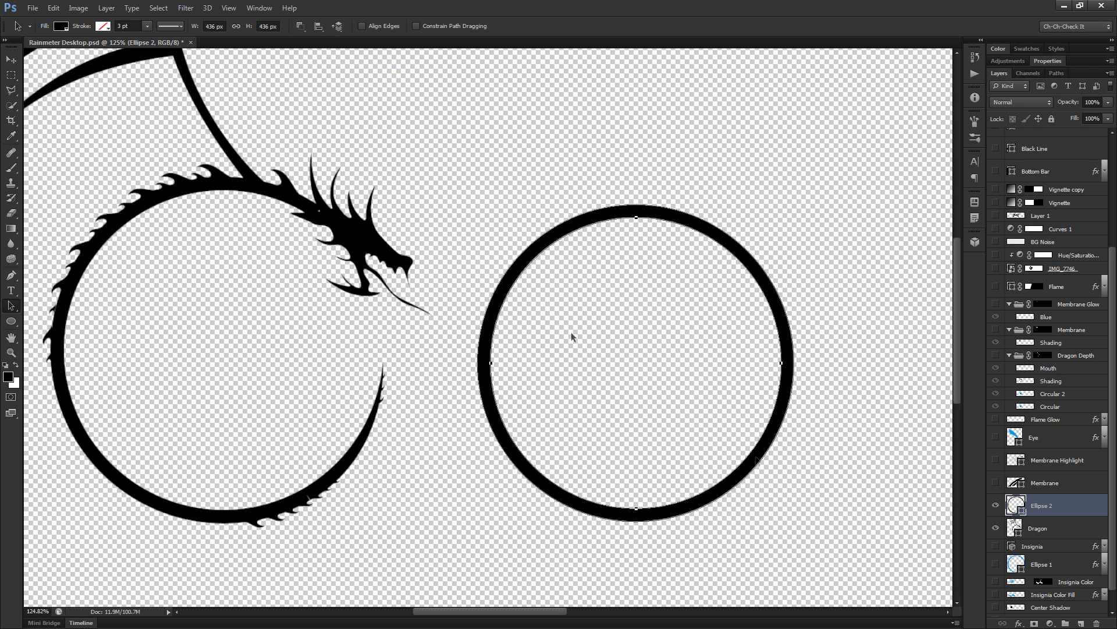
Step: Show the clock, rotator, thingy and glow layers over the dragon to check their fit inside its body, and hide them again
scroll(265, 324, "up", 3)
left_click_drag(232, 367, 503, 367)
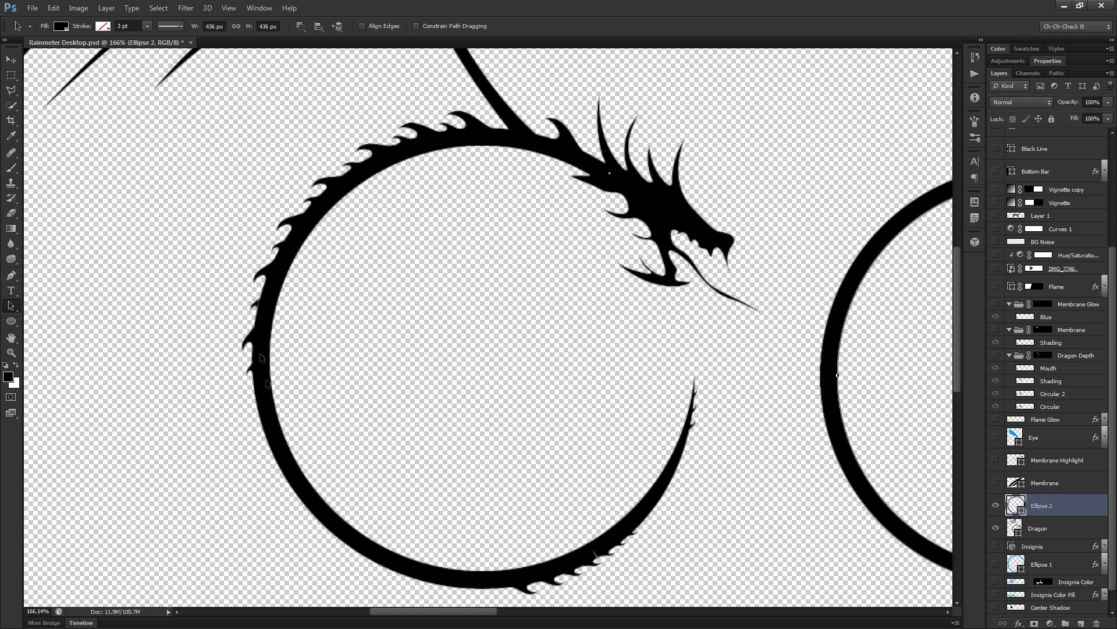
scroll(617, 299, "up", 1)
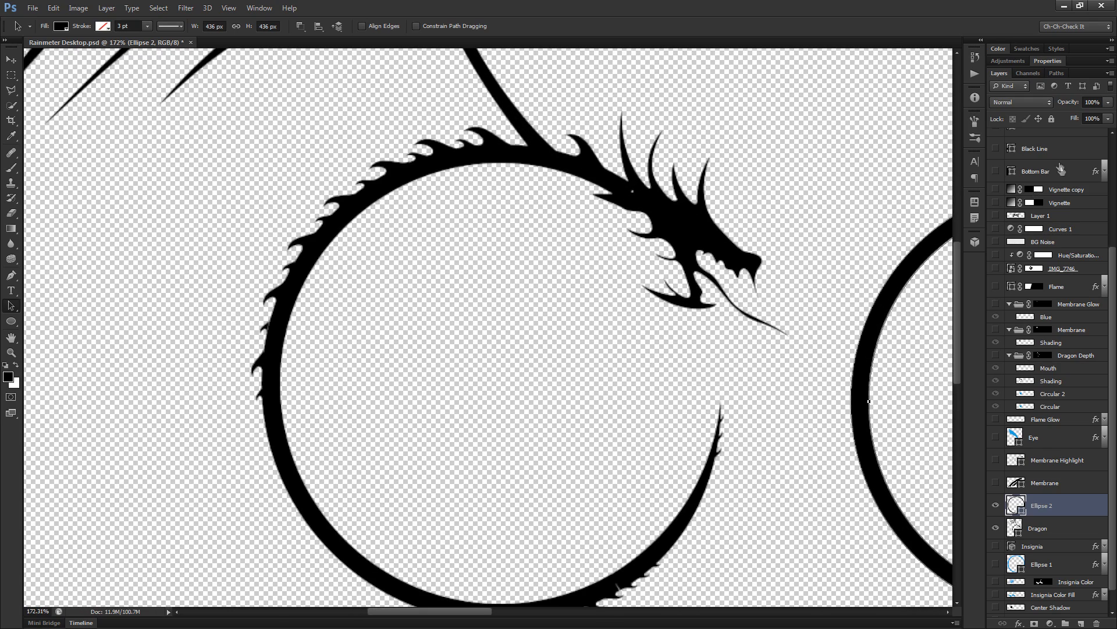
scroll(1040, 280, "up", 5)
left_click_drag(997, 149, 997, 186)
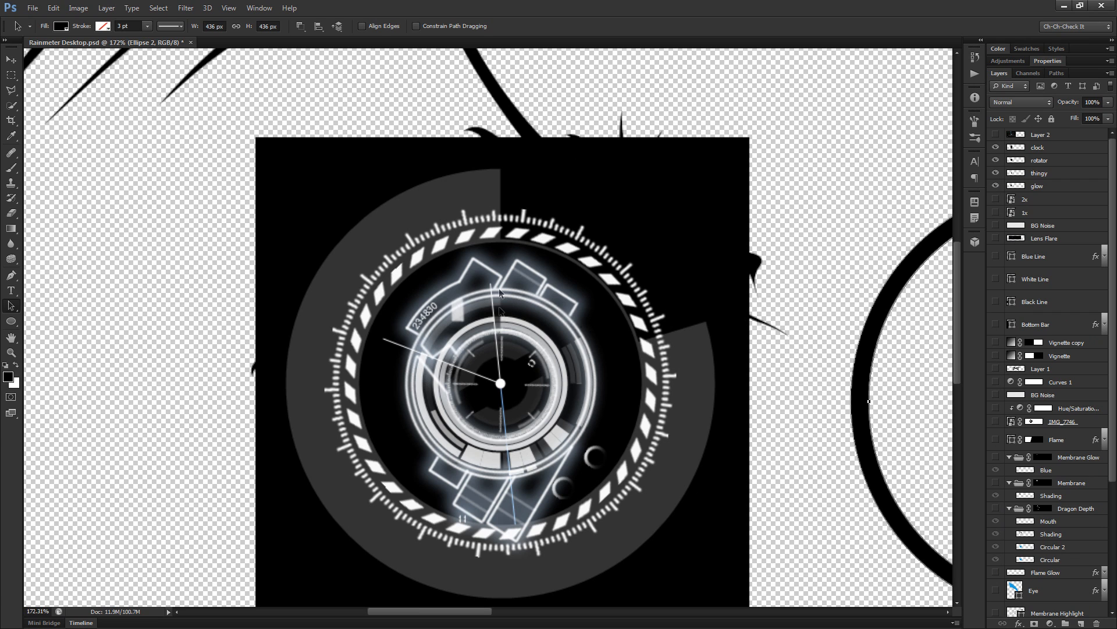
scroll(1046, 373, "down", 6)
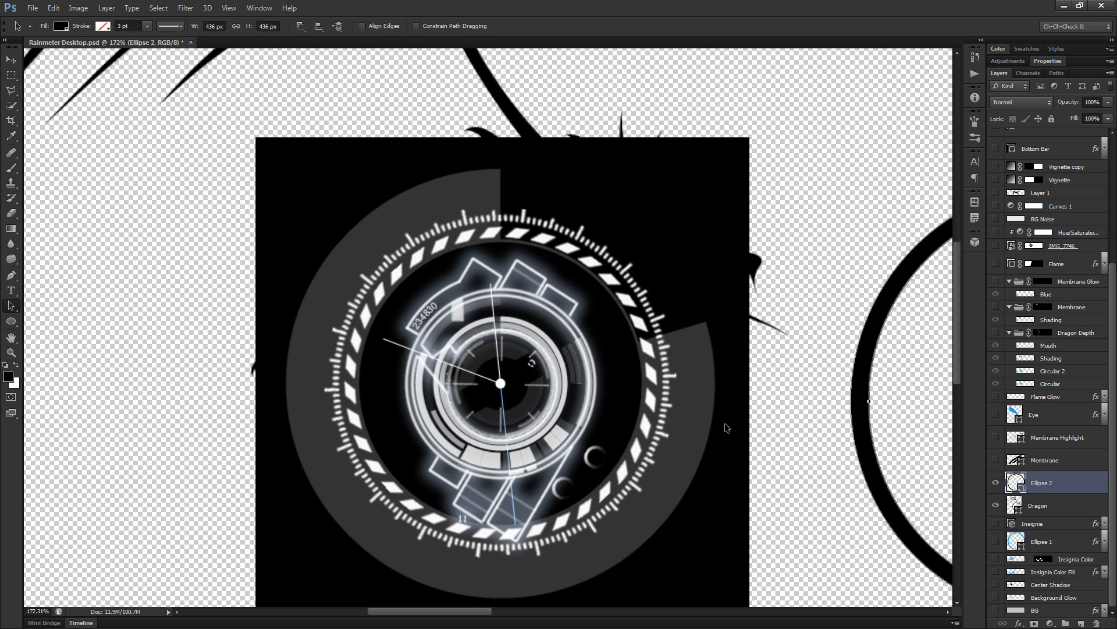
scroll(1002, 187, "up", 6)
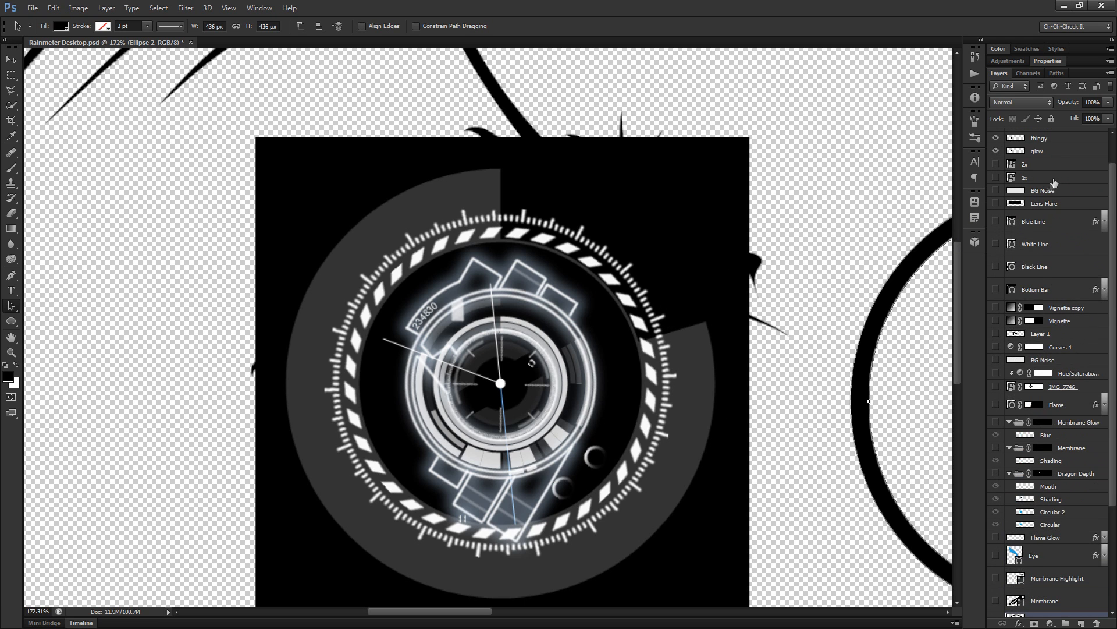
left_click(996, 147)
Step: Compare the plain ring with the dragon's circular body and tapered tail
scroll(427, 369, "down", 3)
left_click_drag(687, 416, 437, 336)
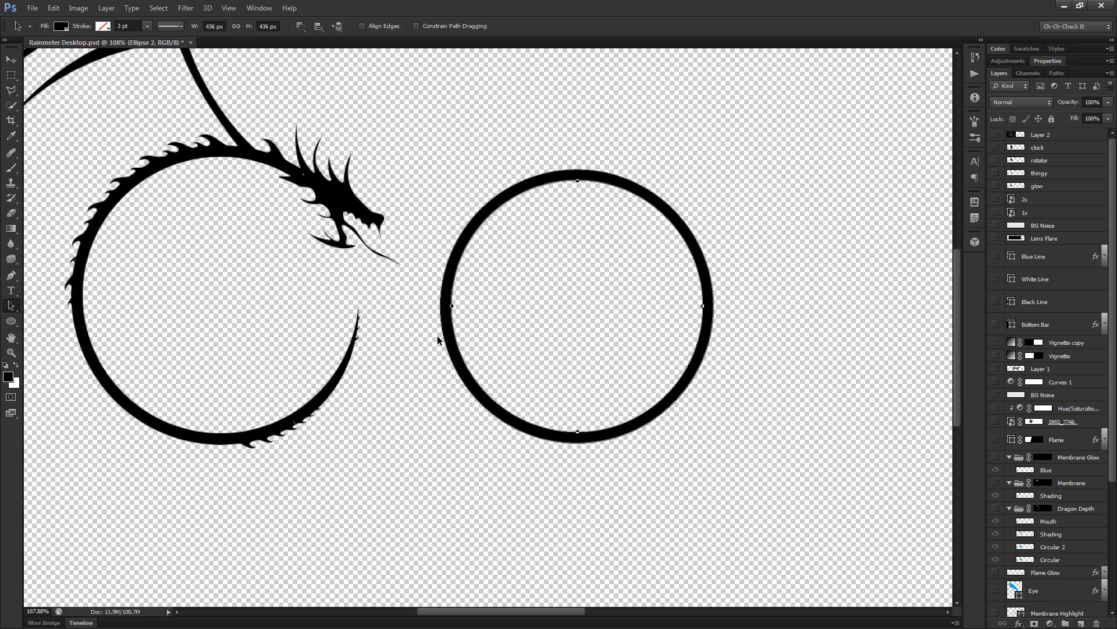
scroll(438, 336, "up", 3)
left_click_drag(422, 429, 449, 437)
scroll(470, 409, "down", 3)
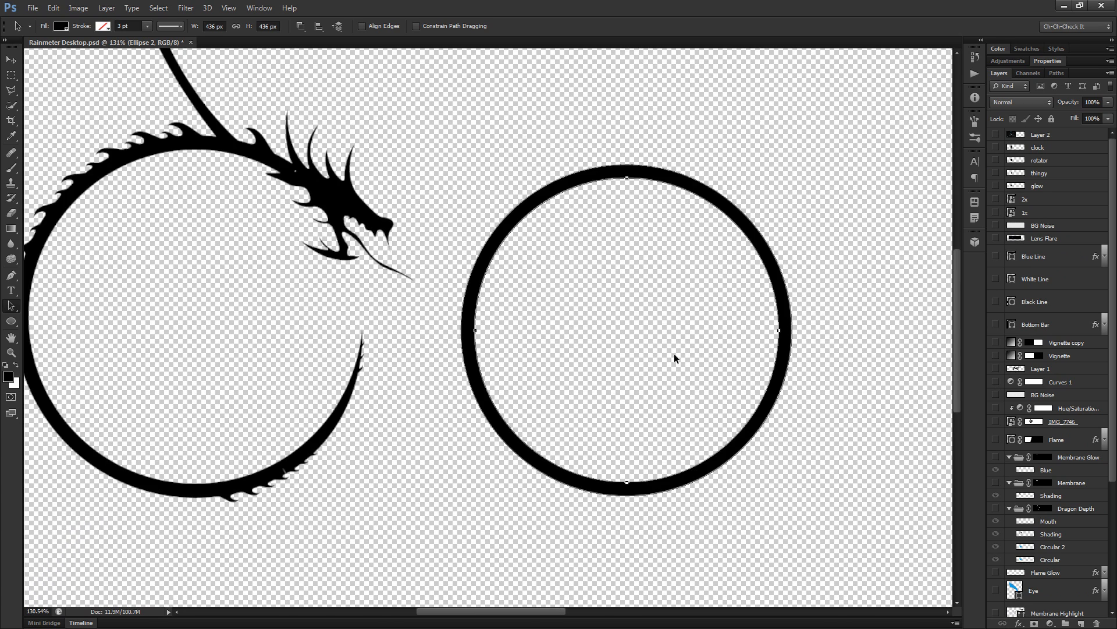
scroll(342, 486, "up", 2)
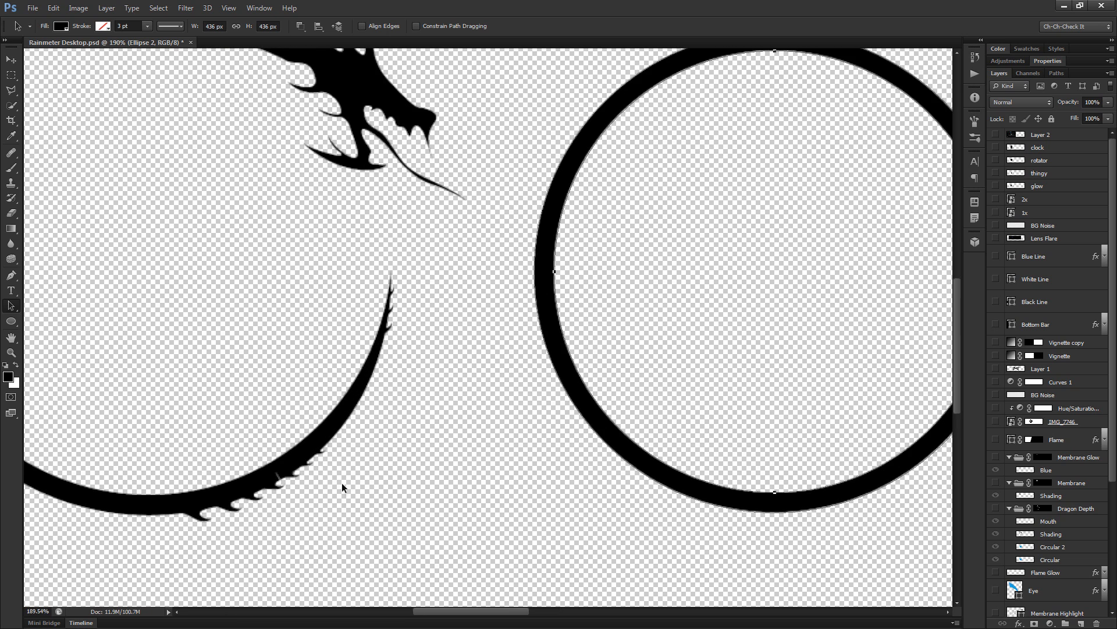
Step: Cut away the ring's side facing away from the dragon with a five-point Pen tool shape set to Subtract Front Shape
left_click_drag(351, 505, 425, 533)
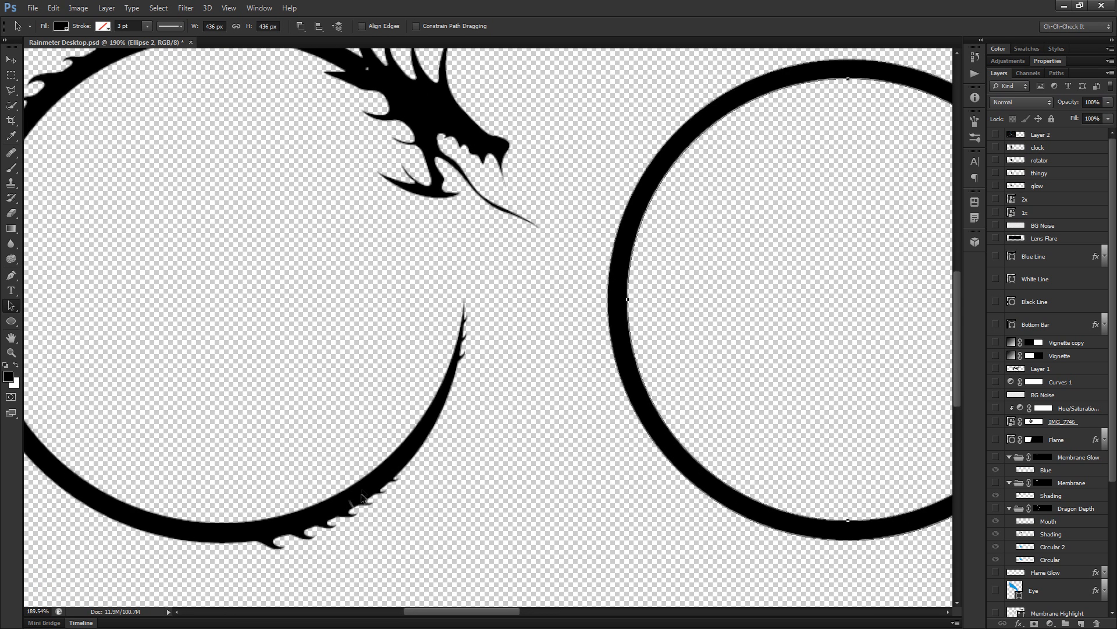
scroll(460, 387, "down", 3)
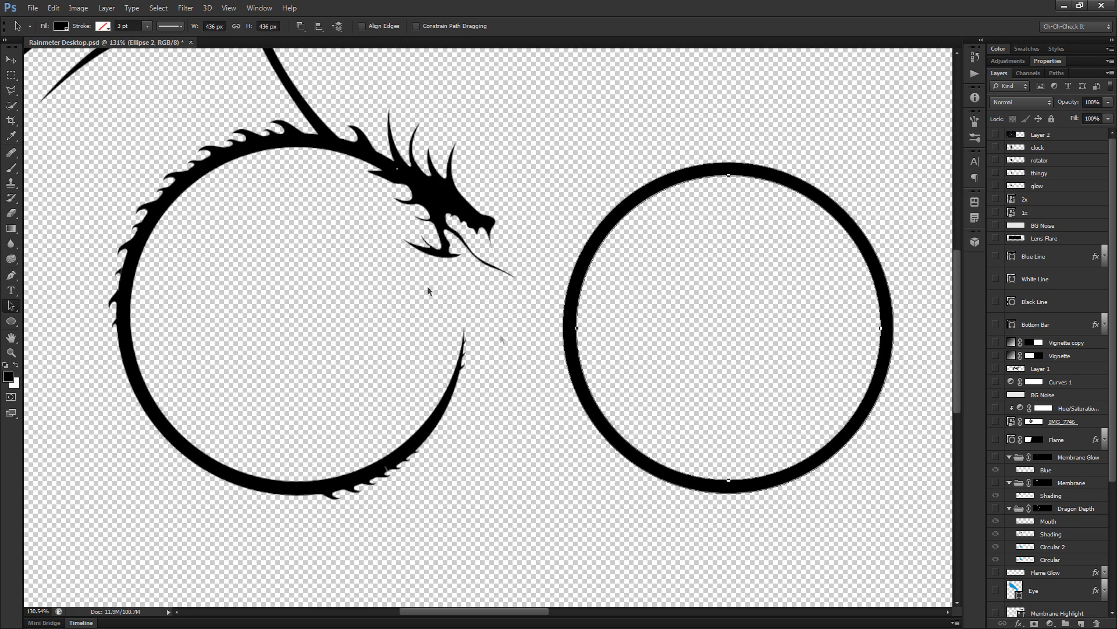
left_click_drag(714, 420, 543, 444)
key("p")
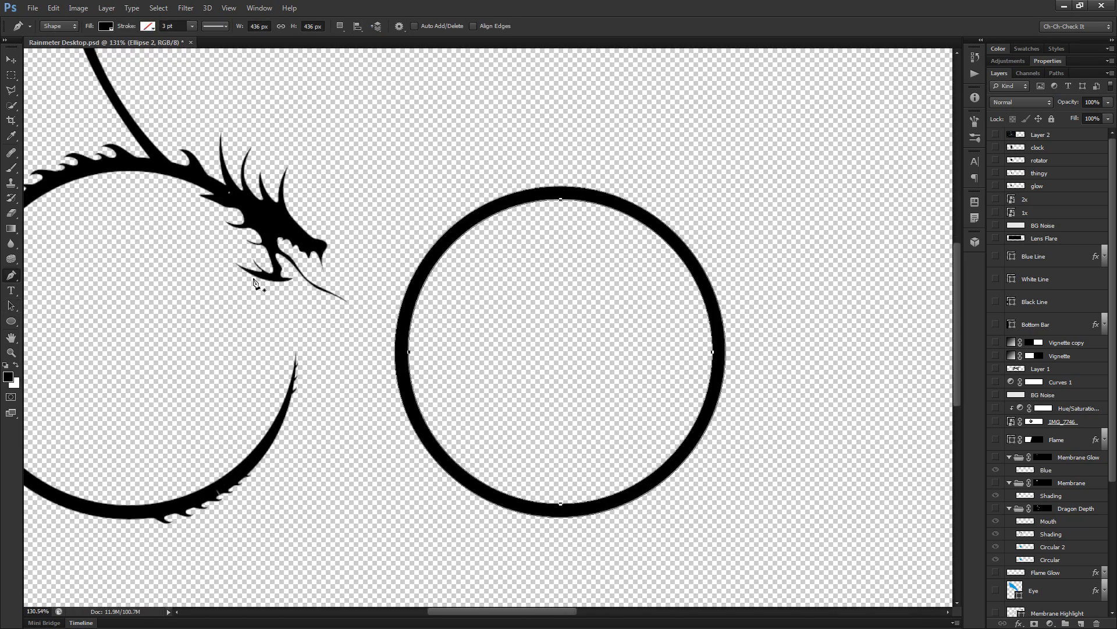
left_click(58, 27)
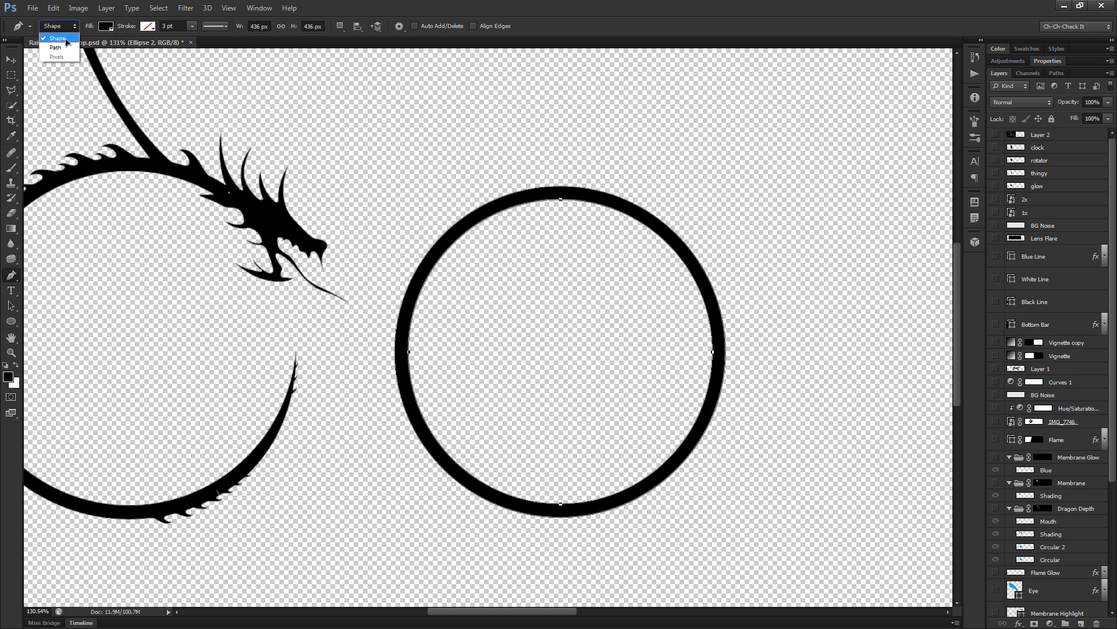
left_click(53, 35)
left_click(342, 27)
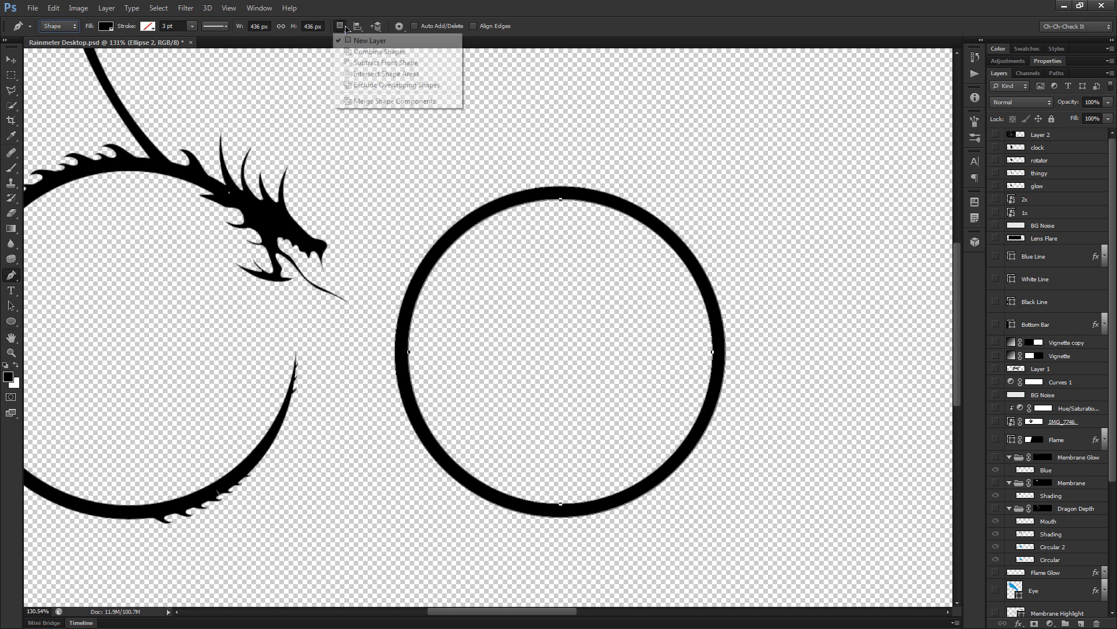
left_click(409, 64)
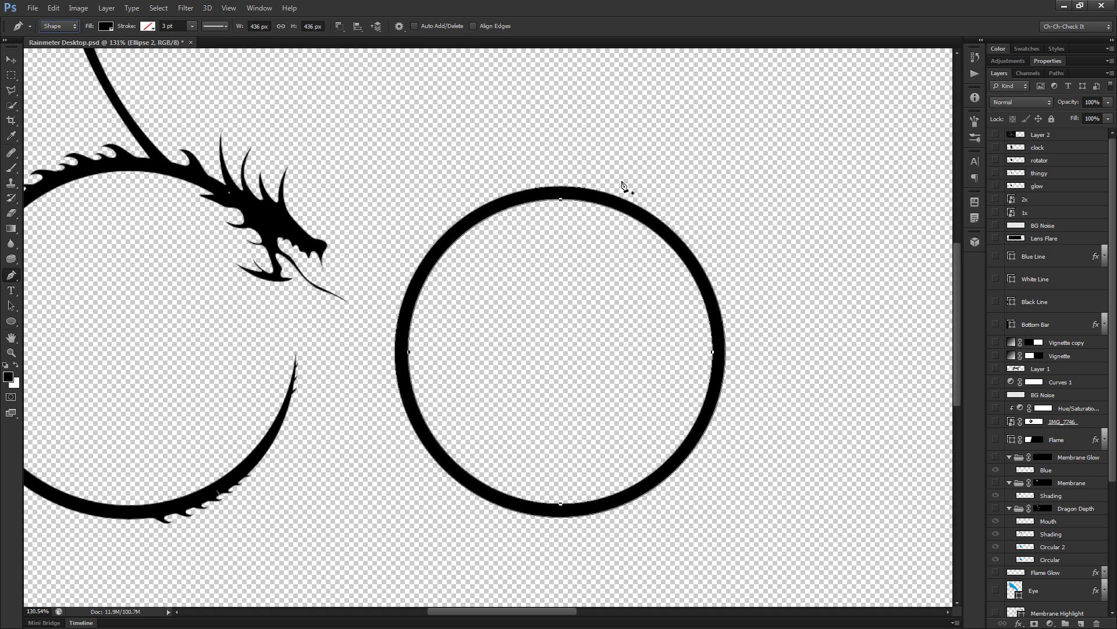
left_click(630, 121)
left_click(680, 510)
left_click(866, 470)
left_click(784, 114)
left_click(630, 121)
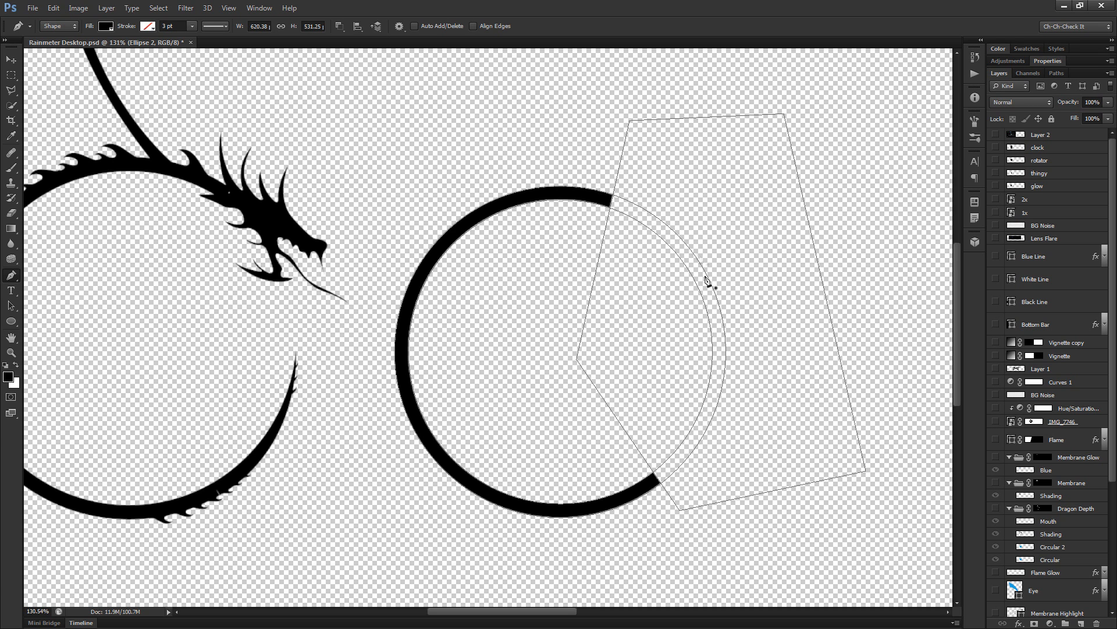
Step: Move the cut-out shape's upper inner corner away from the ring so its upper end extends farther, then check both cut ends
key("a")
scroll(634, 155, "up", 3)
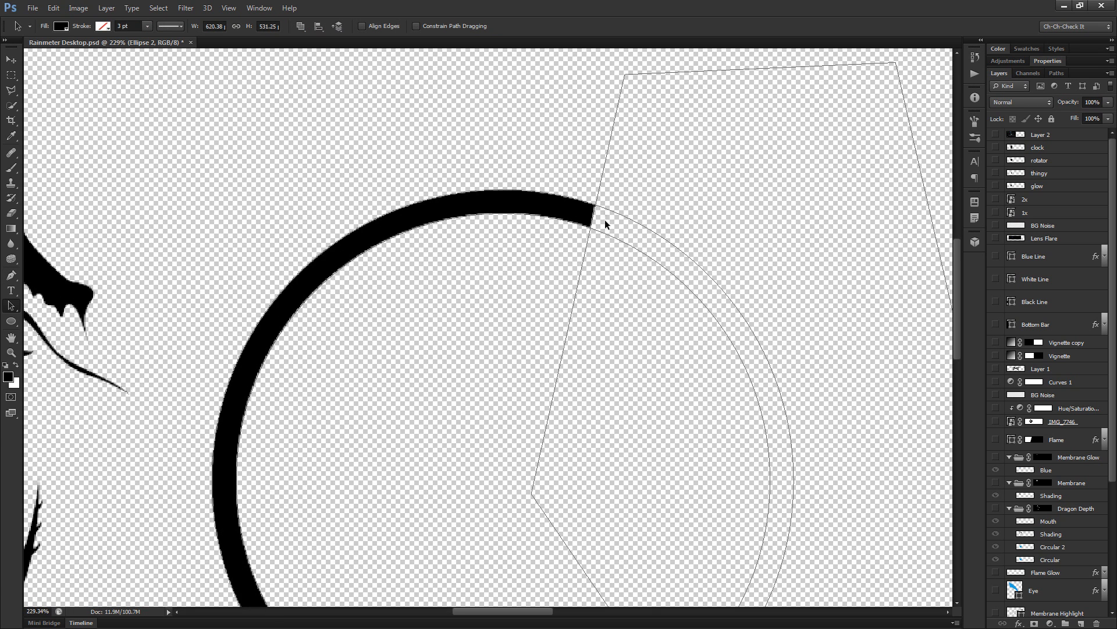
key("shift+a")
left_click_drag(625, 75, 687, 88)
left_click_drag(725, 451, 713, 362)
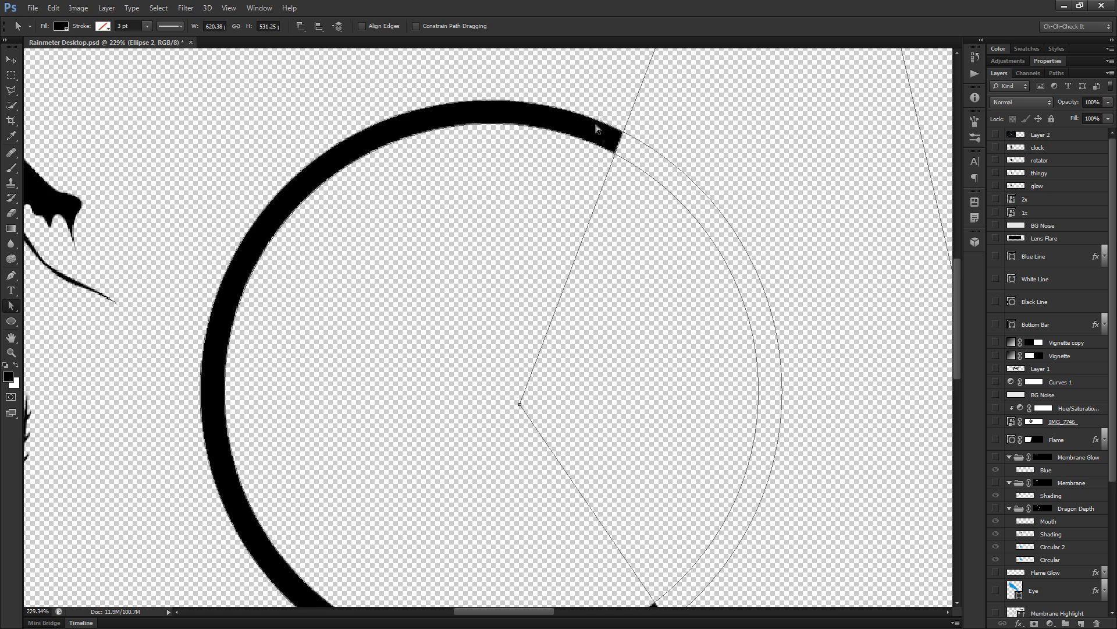
scroll(643, 192, "down", 3)
scroll(634, 187, "up", 2)
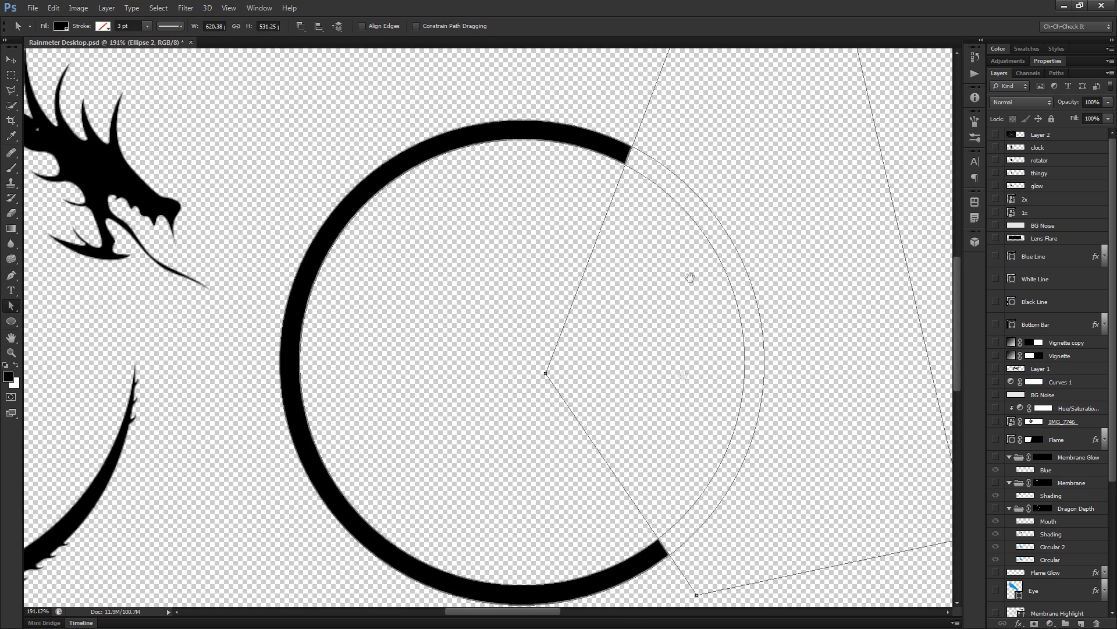
left_click_drag(671, 354, 658, 153)
scroll(660, 341, "up", 2)
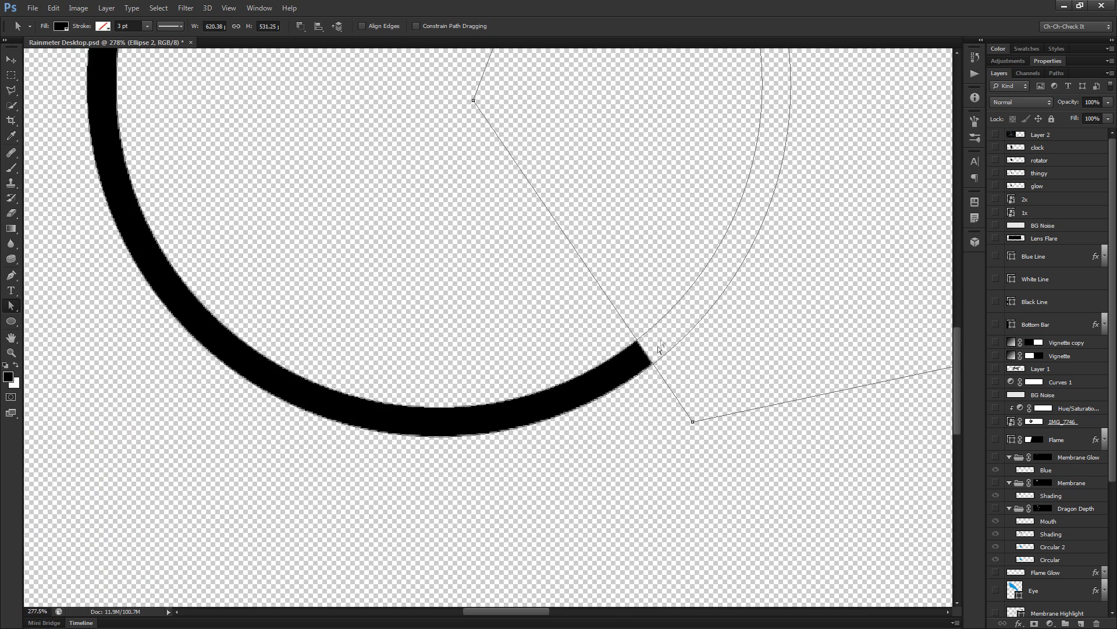
scroll(658, 350, "down", 3)
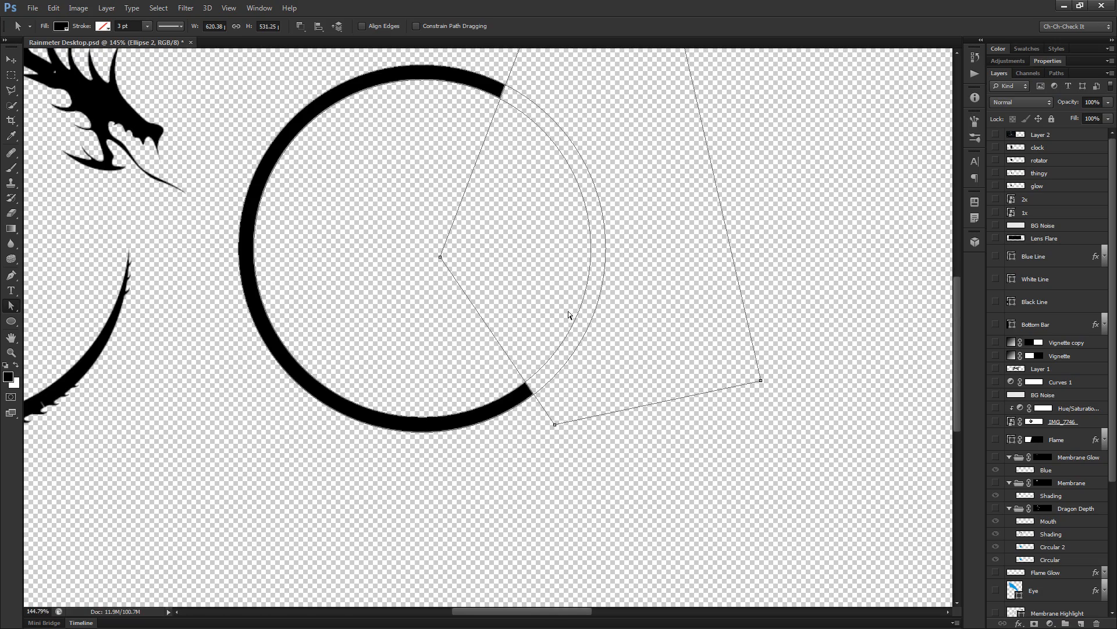
Step: Start a Pen tool path in Combine Shapes mode at the inner corner of the ring's lower cut end
scroll(554, 373, "up", 2)
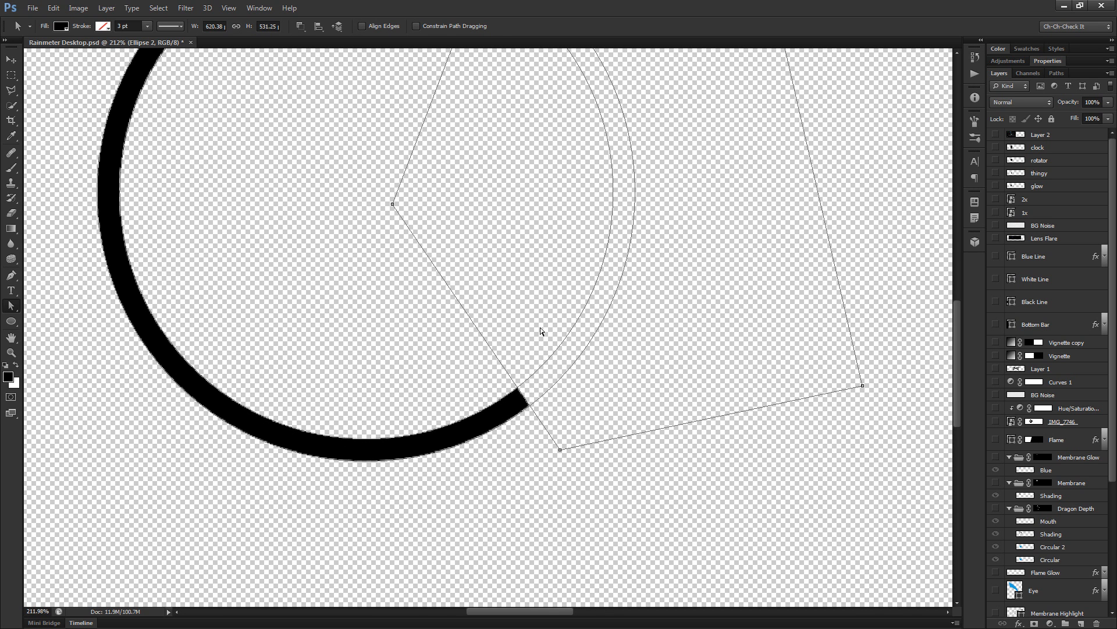
key("p")
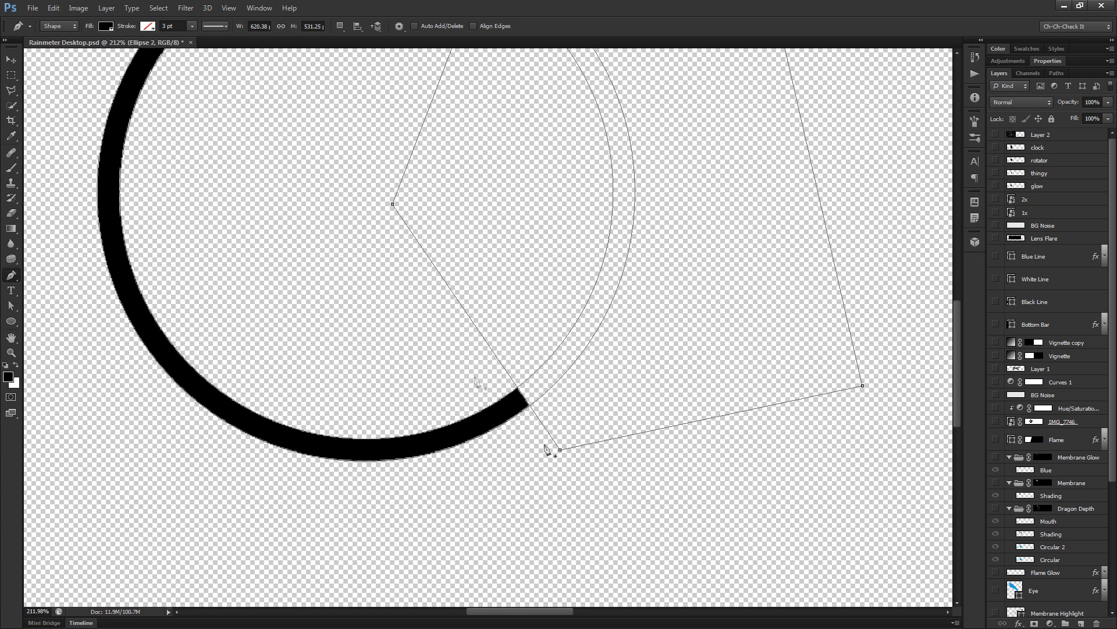
key("a")
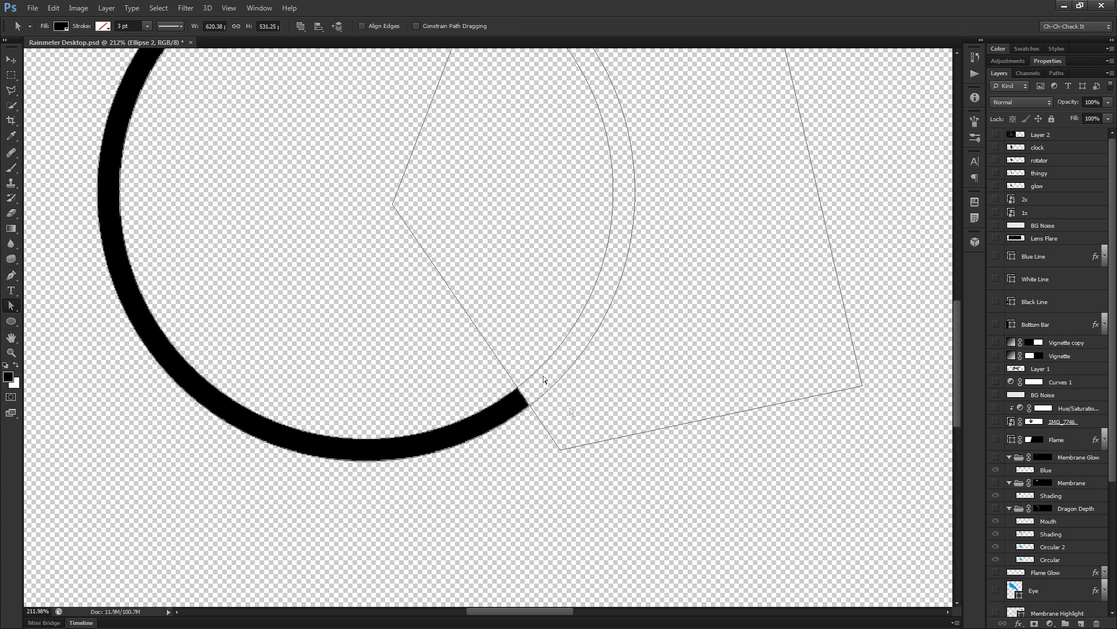
key("p")
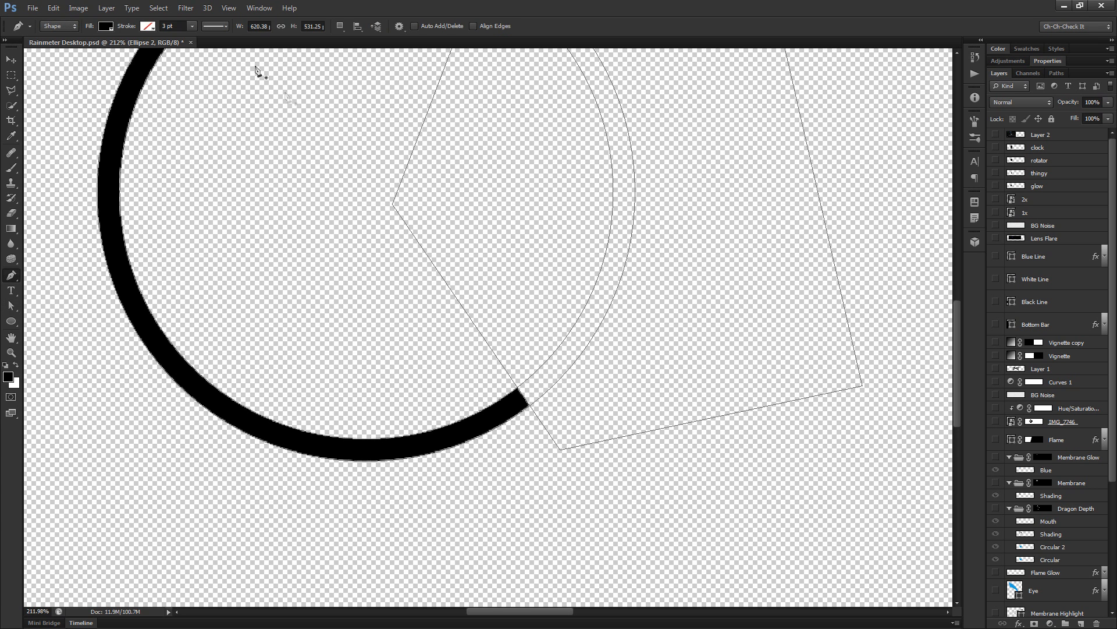
left_click(342, 26)
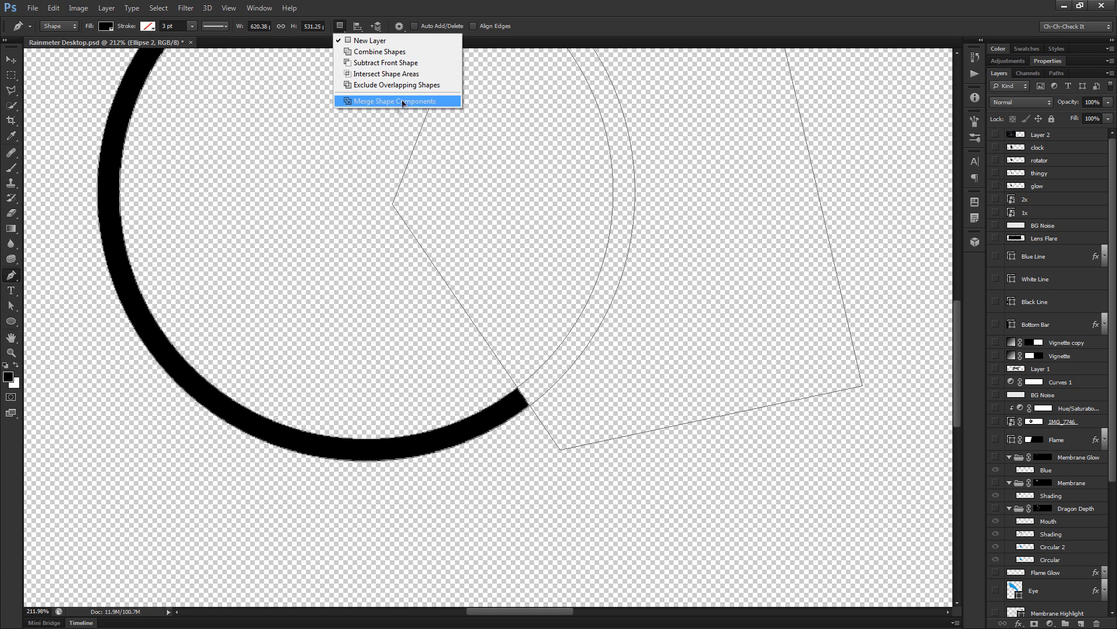
left_click(406, 53)
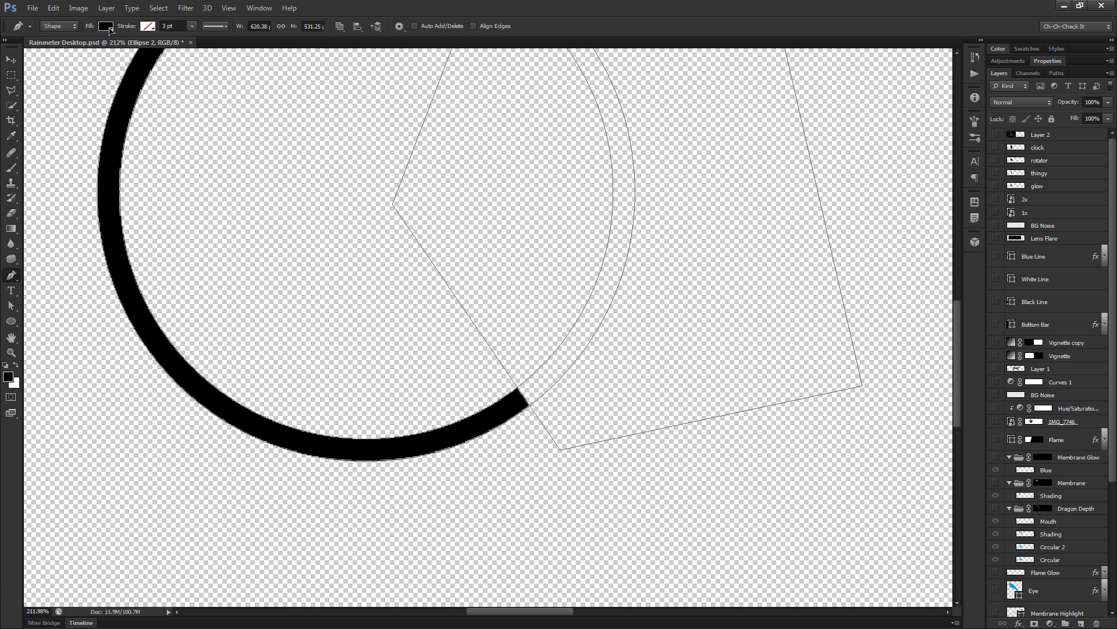
scroll(520, 399, "up", 5)
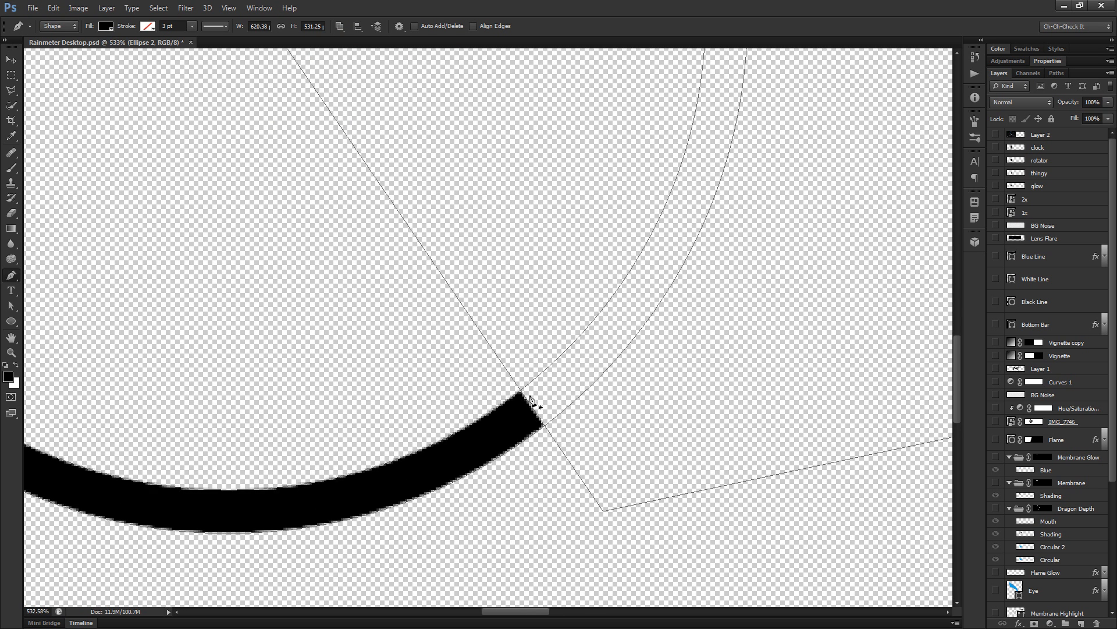
scroll(531, 398, "up", 6)
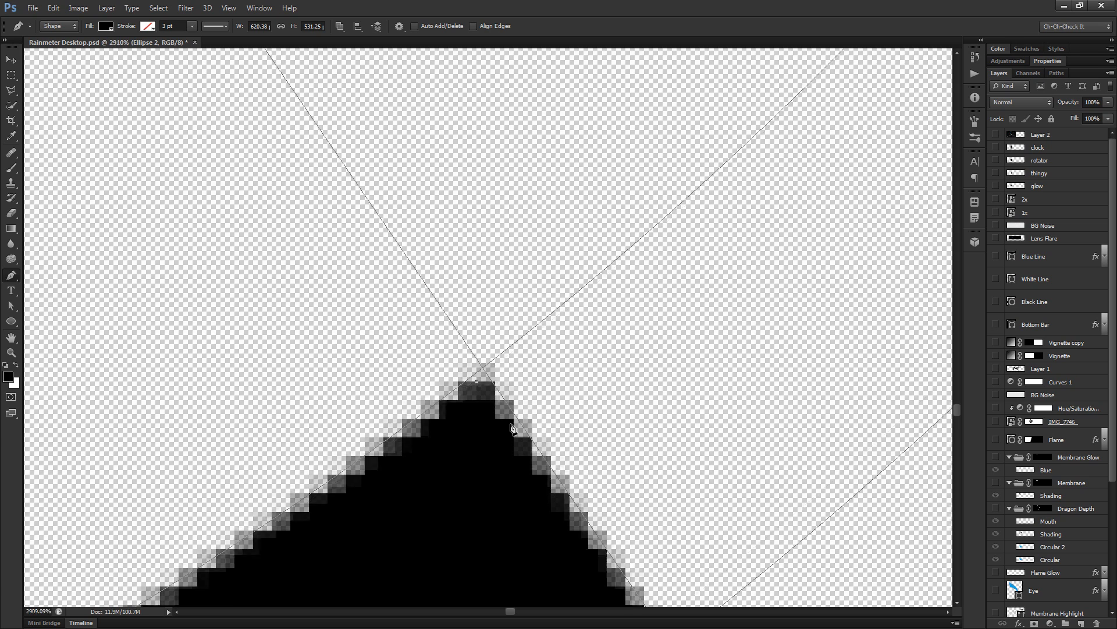
scroll(509, 423, "down", 2)
scroll(496, 413, "up", 2)
left_click(498, 398)
Step: Add a curved anchor for the tail tip partway up the ring's inner outline, matching the curve to that outline
scroll(501, 398, "down", 2)
scroll(529, 382, "down", 10)
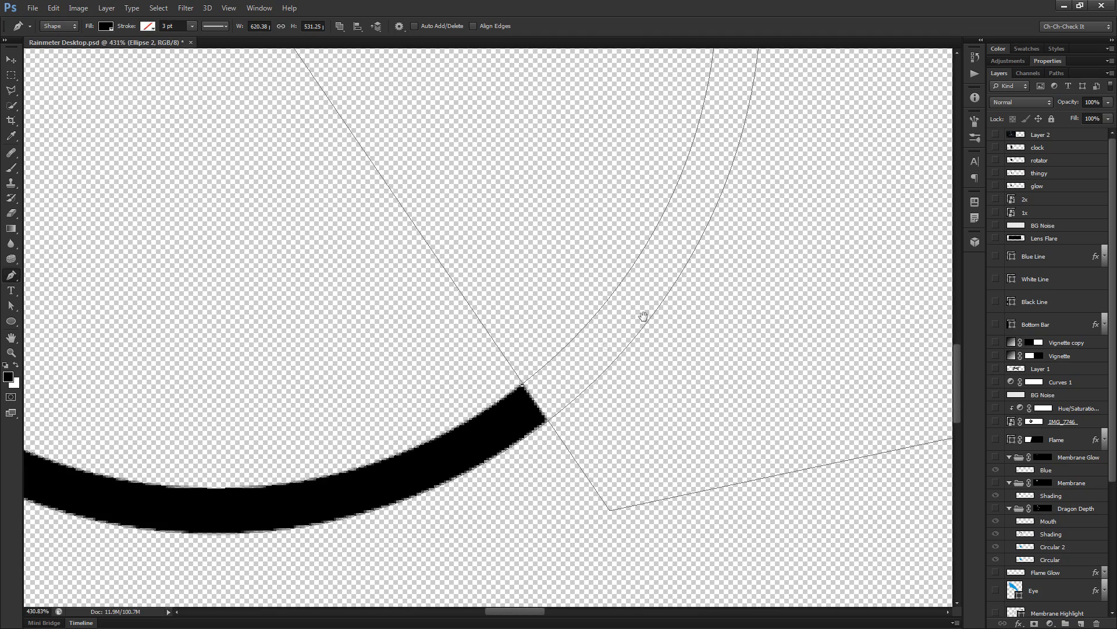
left_click_drag(682, 259, 569, 457)
scroll(577, 319, "up", 3)
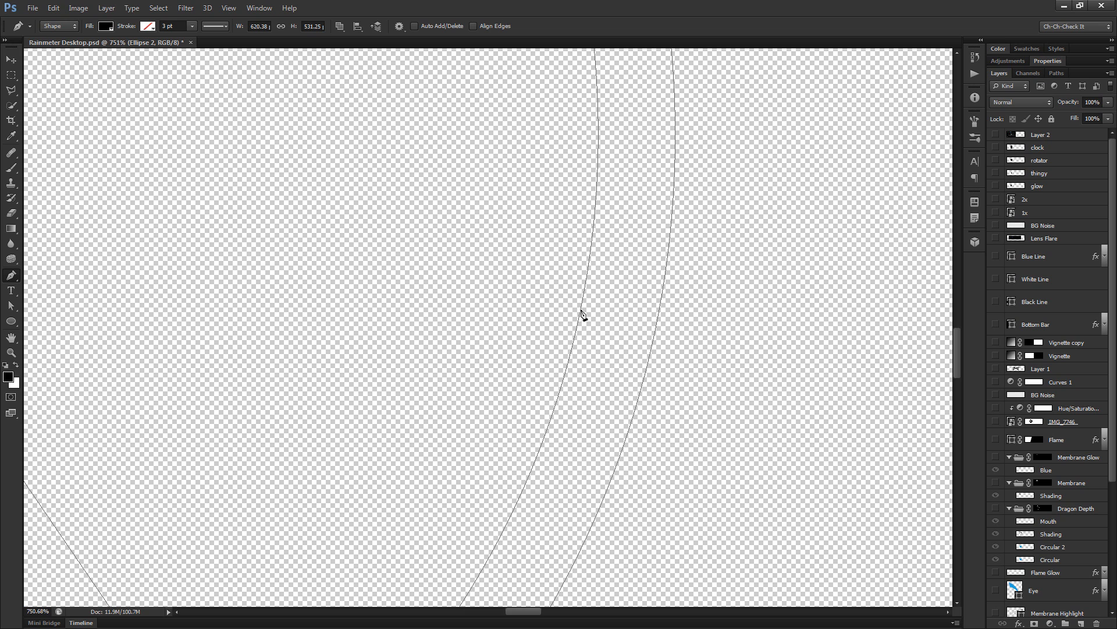
left_click_drag(581, 309, 624, 52)
scroll(631, 361, "down", 3)
left_click_drag(611, 505, 626, 317)
scroll(604, 307, "up", 3)
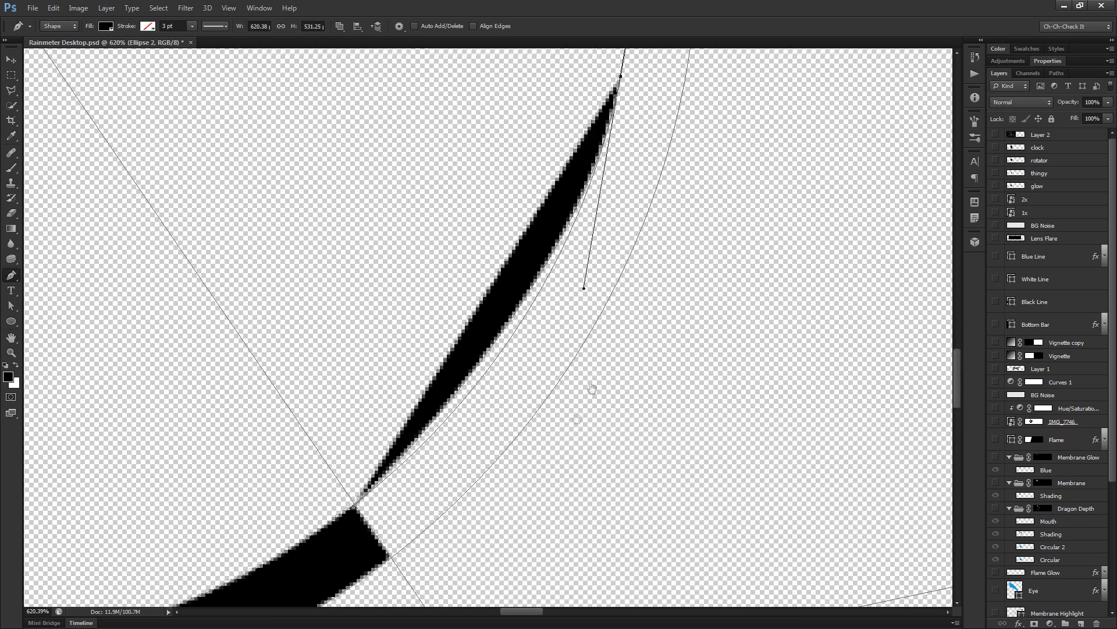
left_click_drag(577, 418, 606, 342)
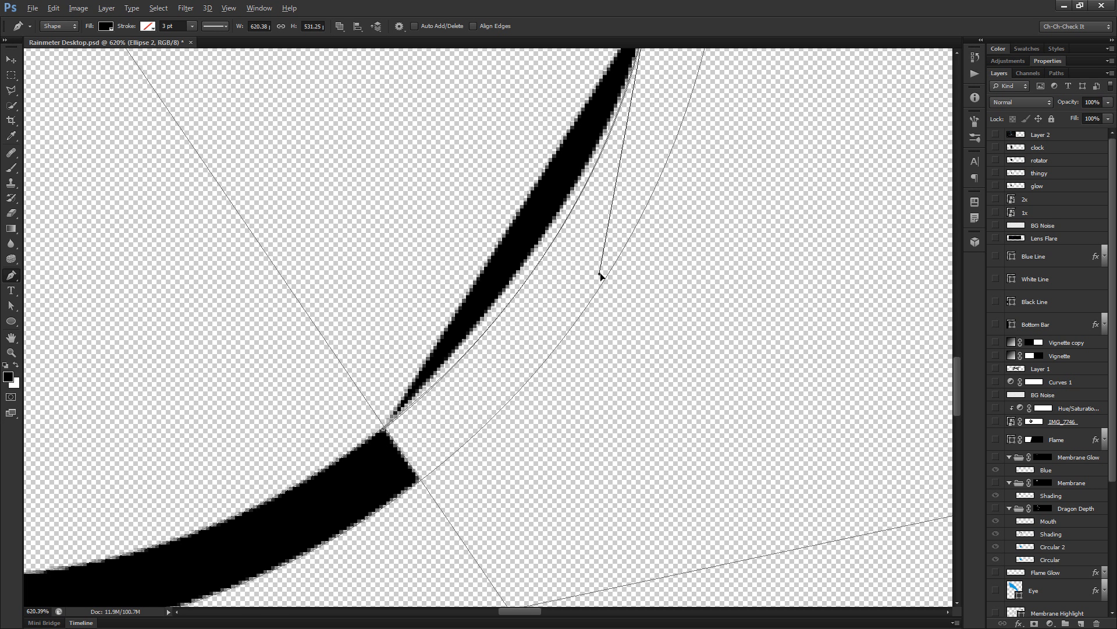
left_click(599, 272)
scroll(515, 424, "down", 2)
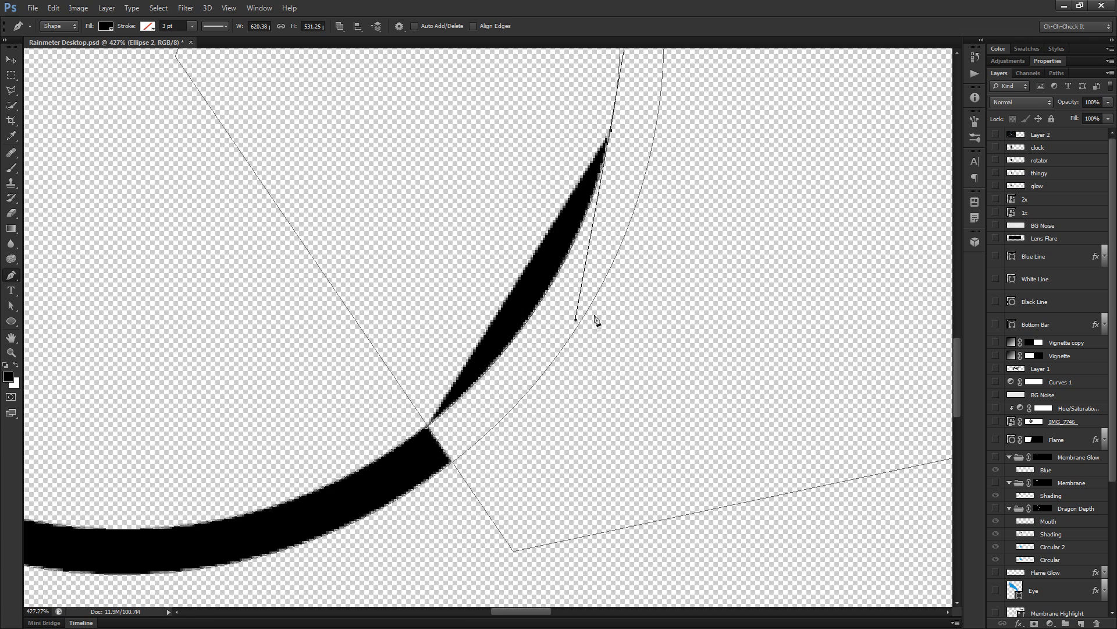
scroll(617, 431, "up", 2)
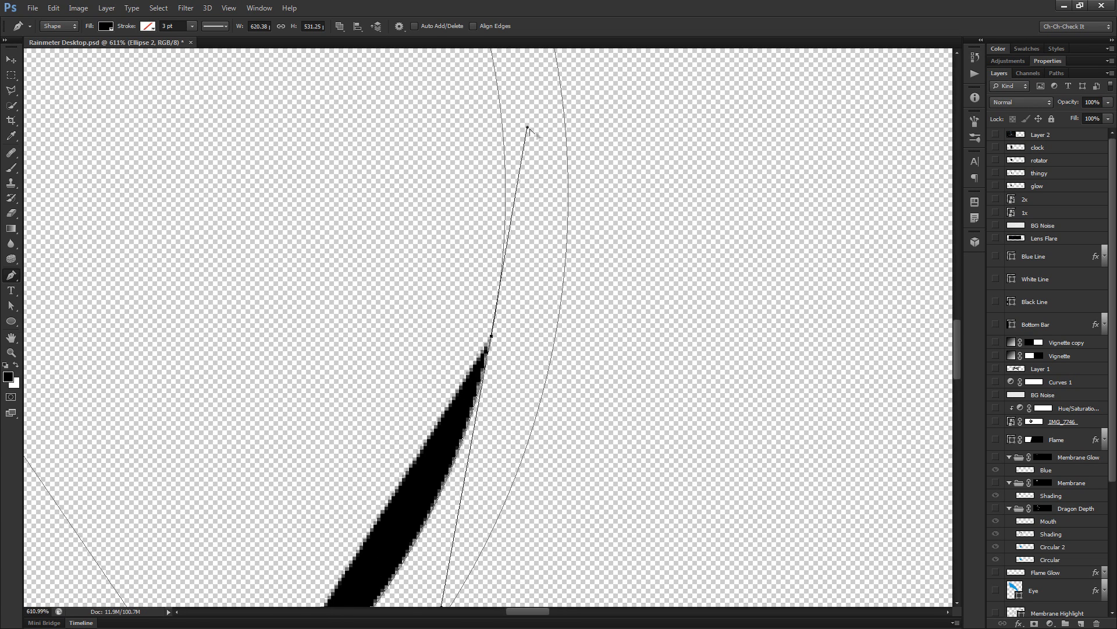
Step: Bend the tail tip's handle back downward and curve the path to the outer corner of the ring's lower cut end
left_click_drag(530, 129, 494, 498)
scroll(494, 499, "down", 2)
left_click_drag(554, 562, 616, 215)
scroll(443, 348, "up", 4)
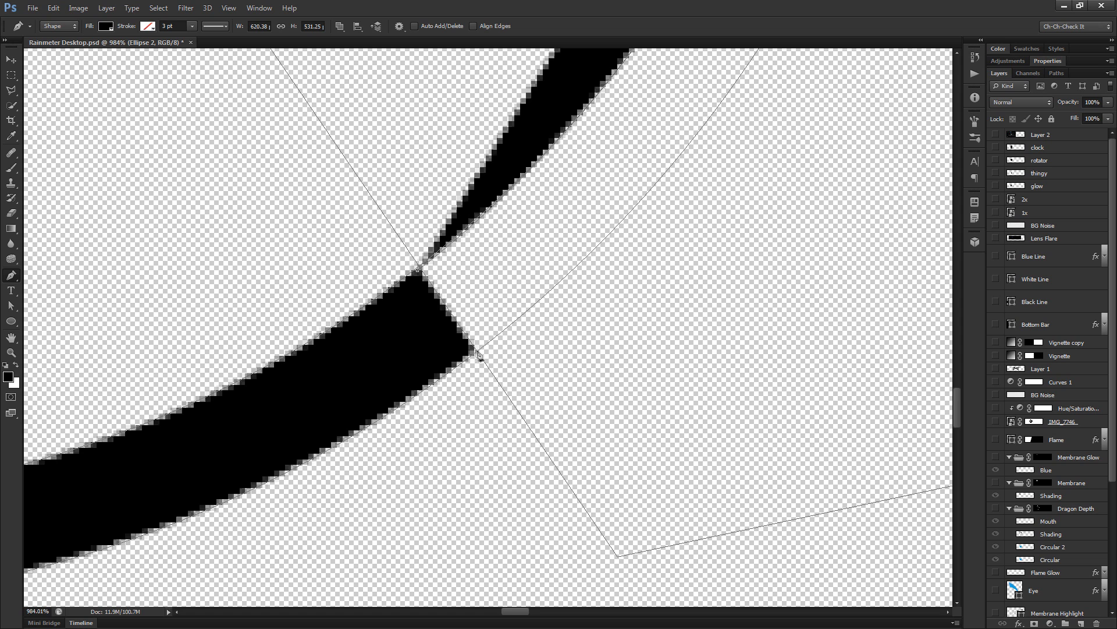
left_click_drag(476, 352, 198, 552)
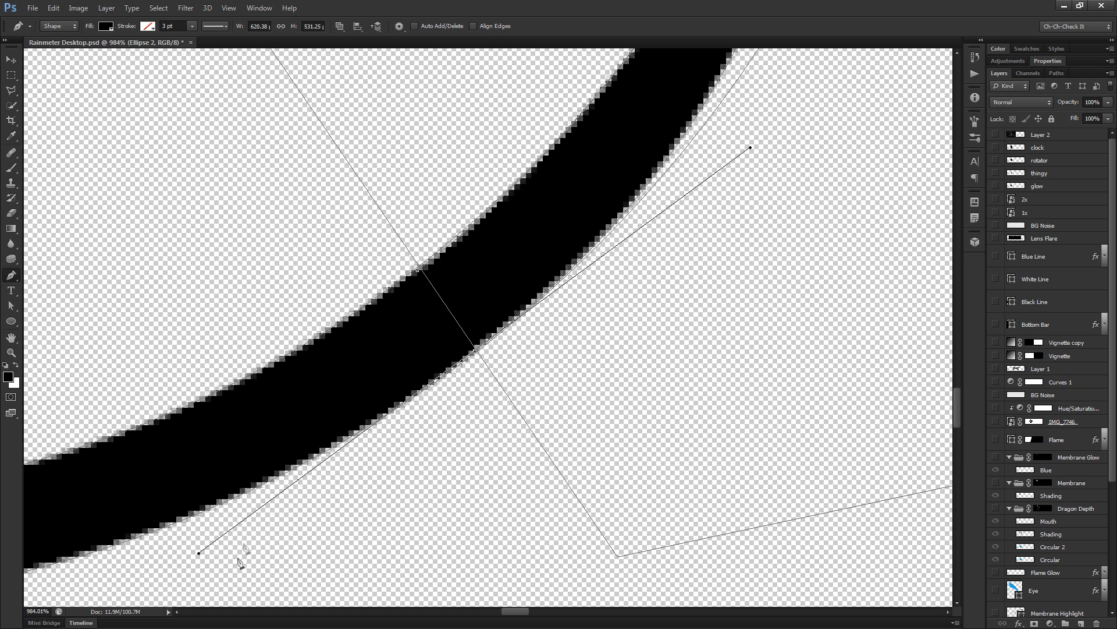
Step: Fold the outer corner's handle back across the band and close the path at its starting point to complete the tapered tail
scroll(389, 433, "down", 5)
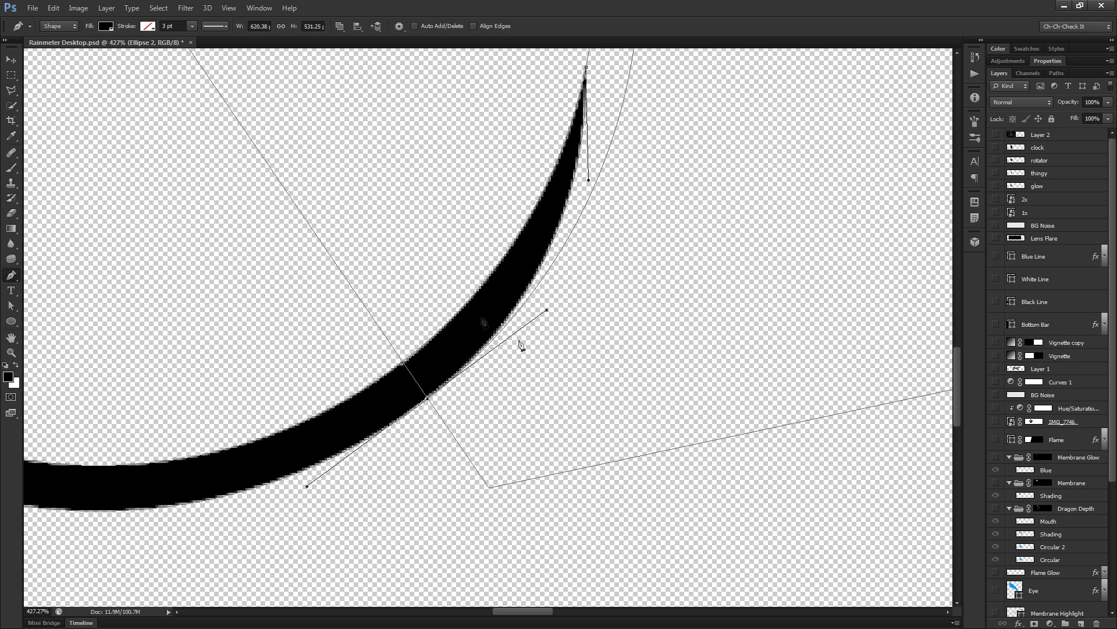
scroll(419, 460, "up", 3)
scroll(218, 518, "up", 2)
left_click_drag(217, 539, 500, 286)
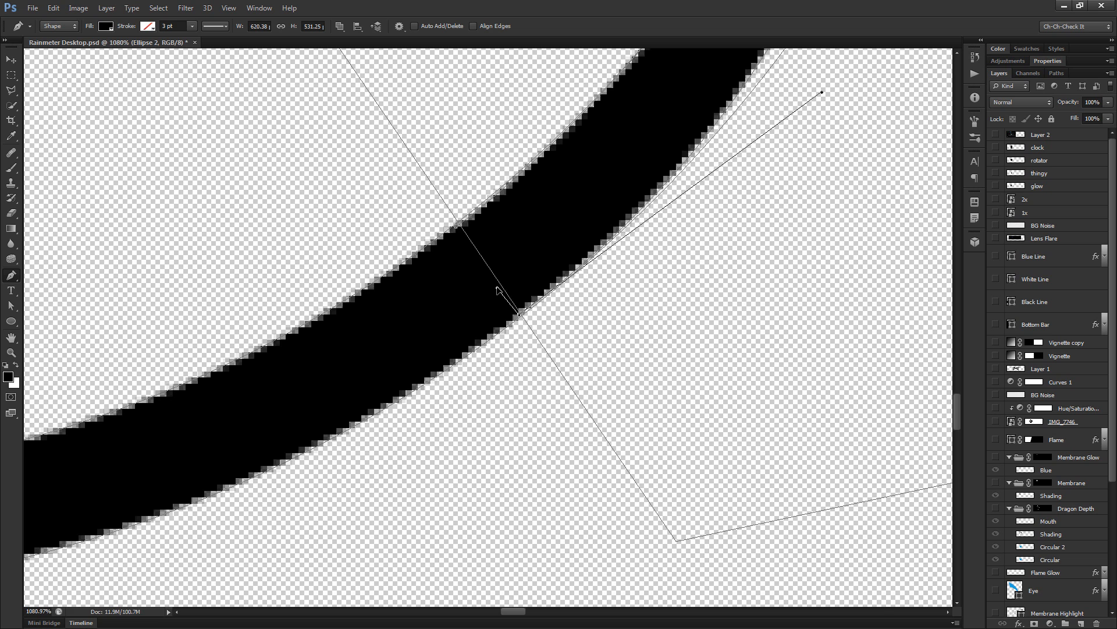
scroll(451, 225, "up", 2)
left_click(449, 205)
scroll(481, 297, "down", 5)
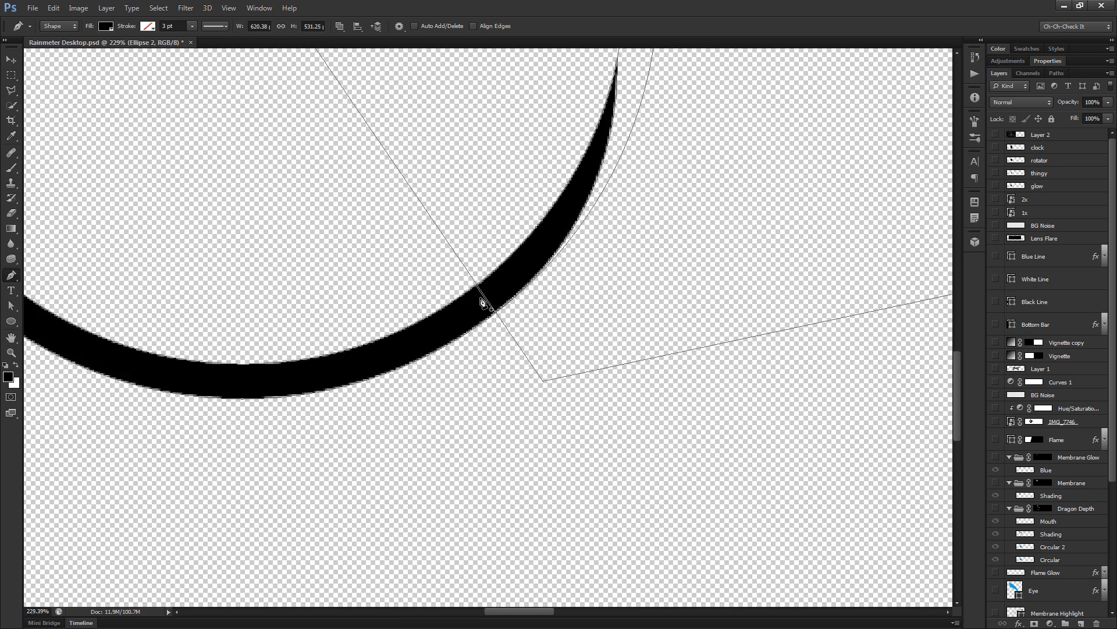
Step: Compare the tapered tail with the dragon's own tail and examine the ring's upper cut end
scroll(482, 300, "down", 1)
left_click_drag(457, 282, 533, 426)
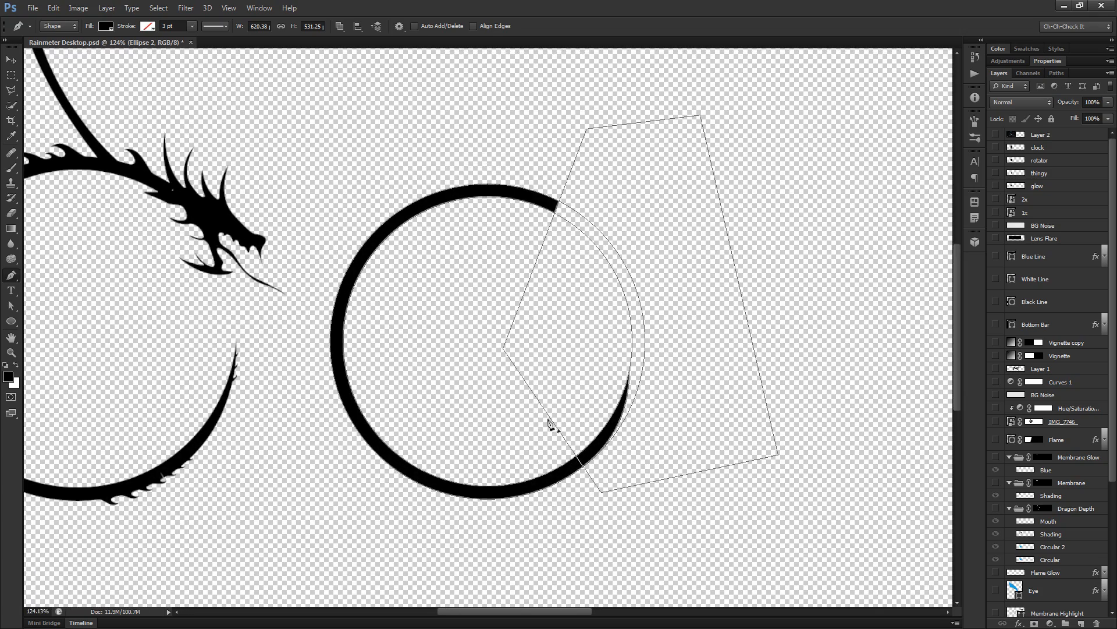
scroll(553, 422, "up", 2)
scroll(305, 222, "down", 2)
left_click_drag(359, 232, 452, 293)
scroll(454, 294, "up", 1)
scroll(538, 314, "up", 2)
scroll(527, 329, "left", 2)
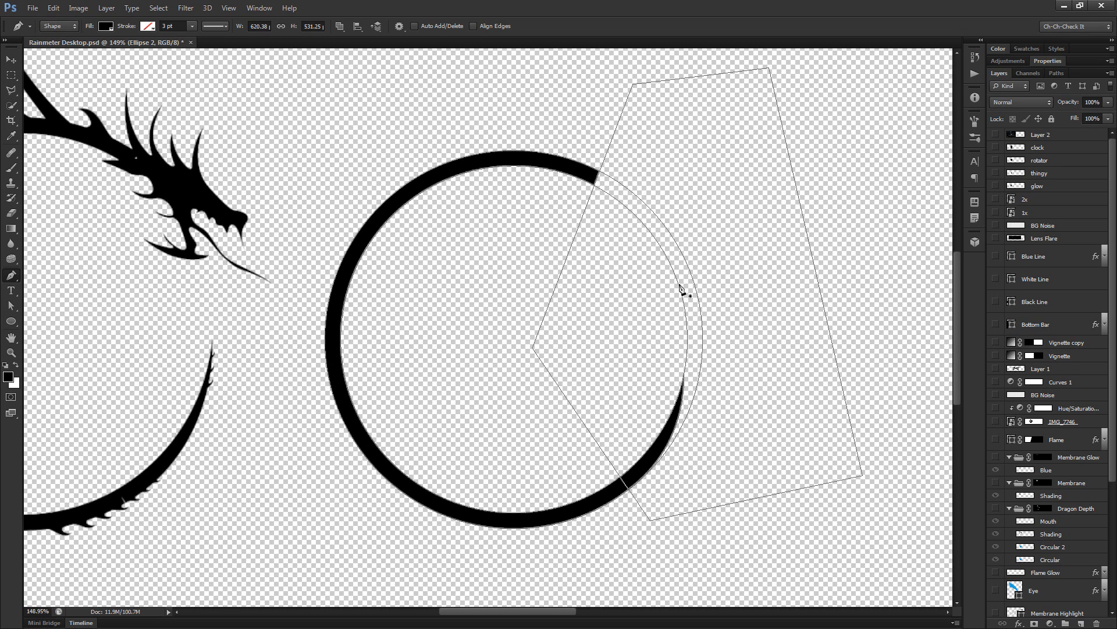
left_click_drag(571, 324, 531, 426)
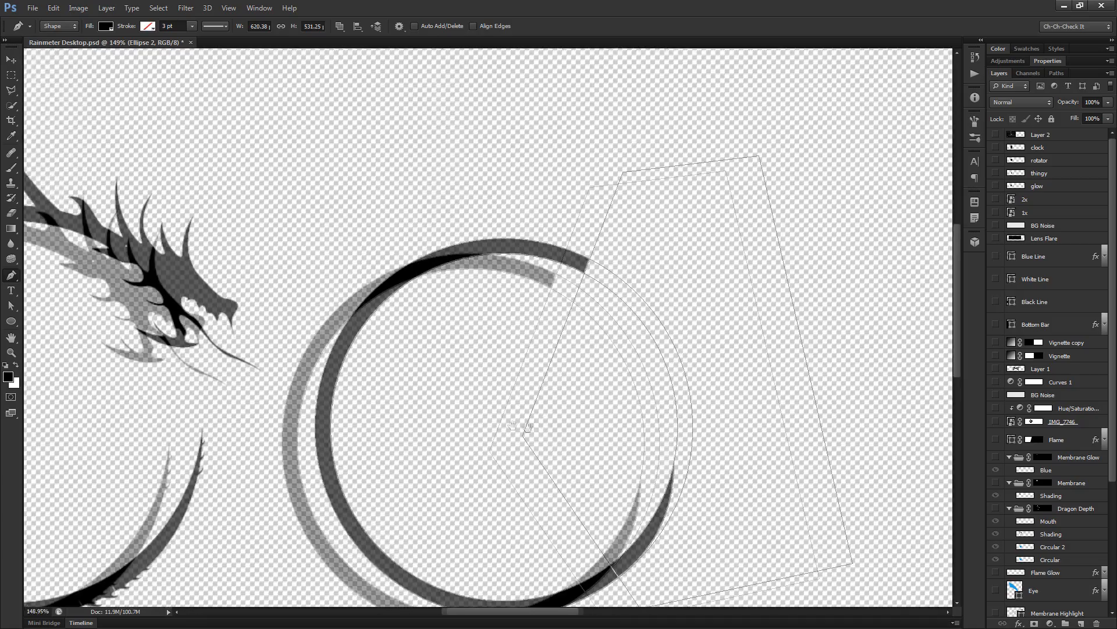
scroll(536, 271, "up", 3)
scroll(559, 256, "down", 1)
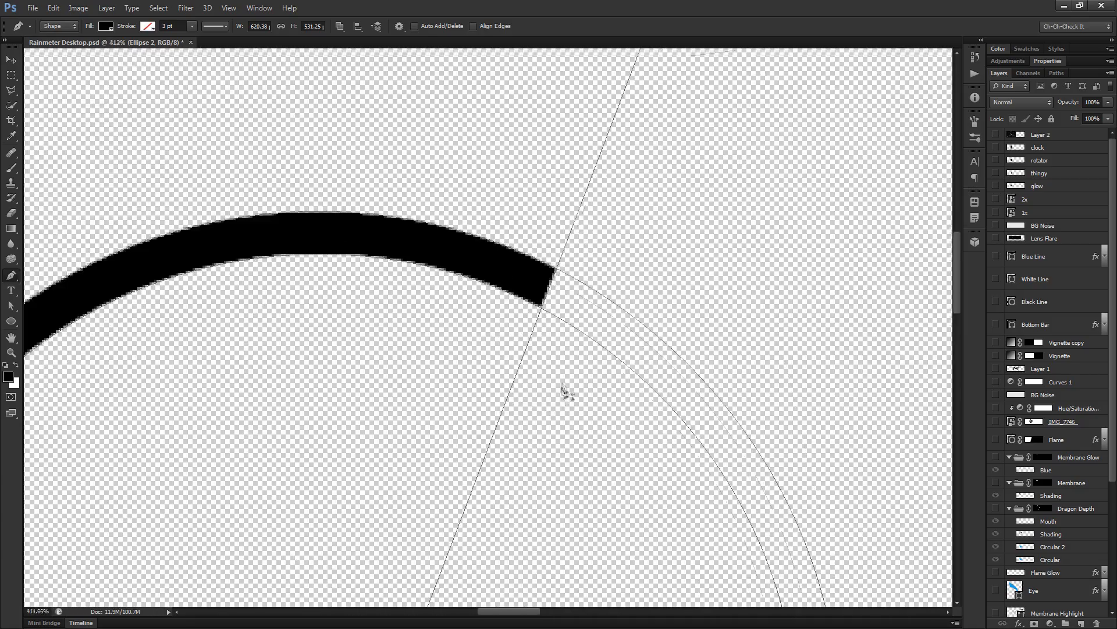
Step: Examine the dragon's head silhouette, including its horns, jaw spikes, teeth and whisker
scroll(535, 387, "down", 1)
left_click_drag(444, 431, 553, 307)
left_click_drag(483, 333, 582, 344)
left_click_drag(443, 363, 540, 365)
left_click_drag(474, 237, 524, 257)
scroll(415, 231, "up", 4)
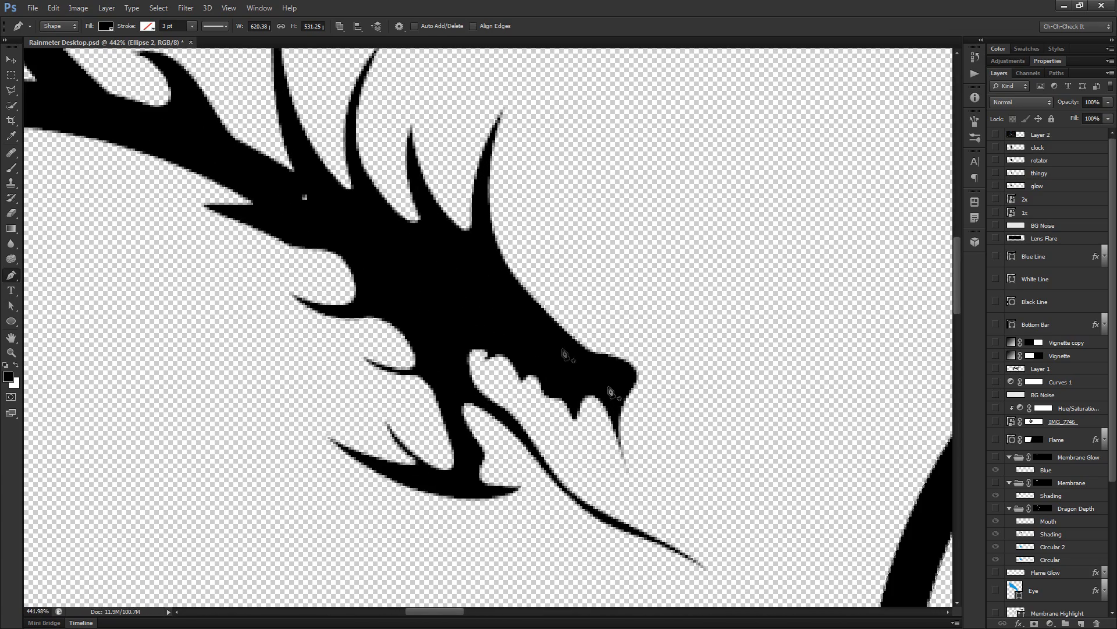
left_click_drag(470, 252, 561, 351)
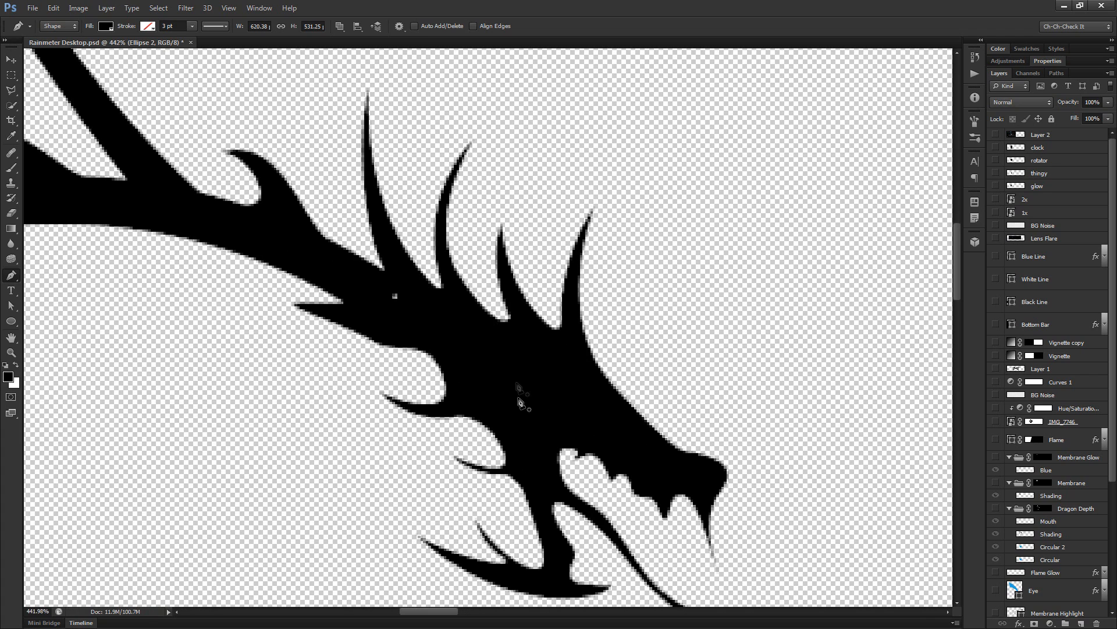
left_click_drag(561, 458, 518, 394)
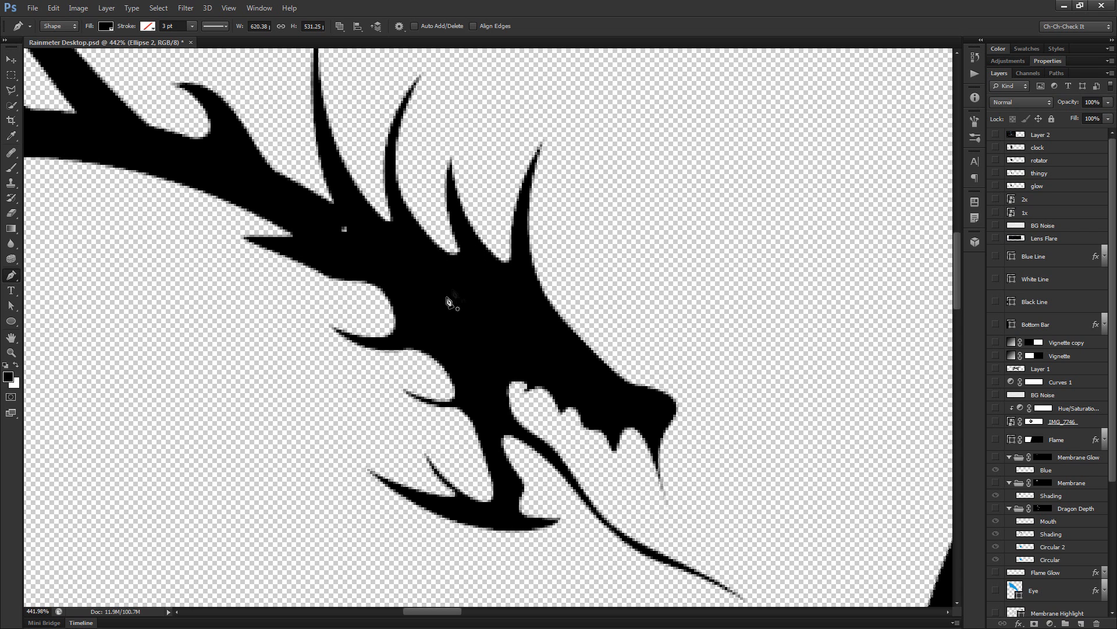
scroll(364, 239, "down", 1)
scroll(430, 245, "up", 3)
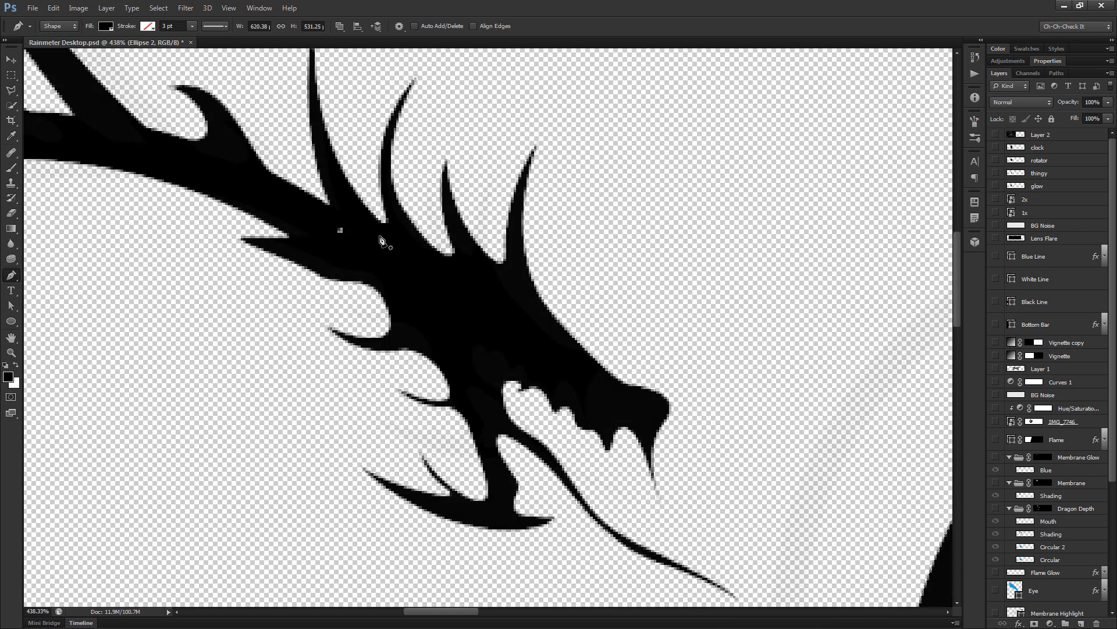
scroll(401, 332, "down", 3)
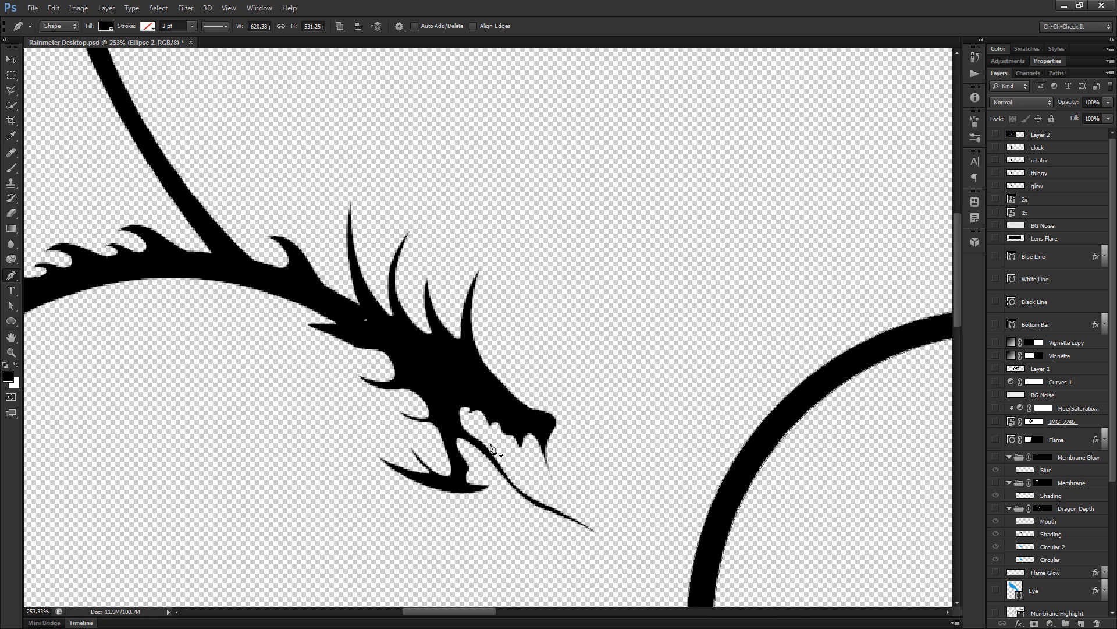
scroll(495, 408, "up", 3)
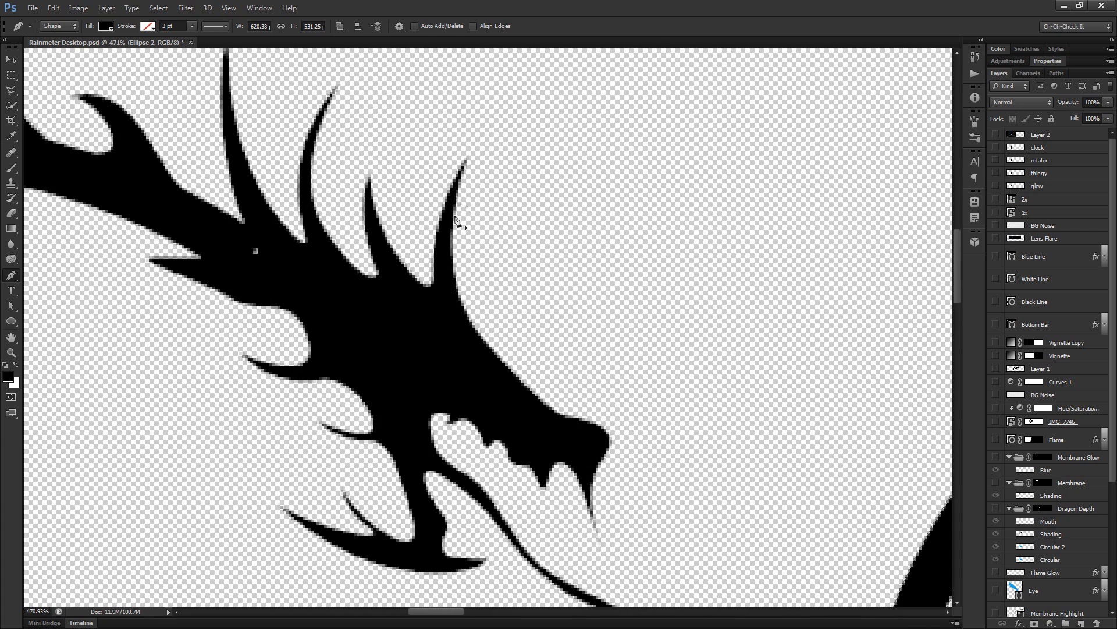
scroll(407, 373, "down", 3)
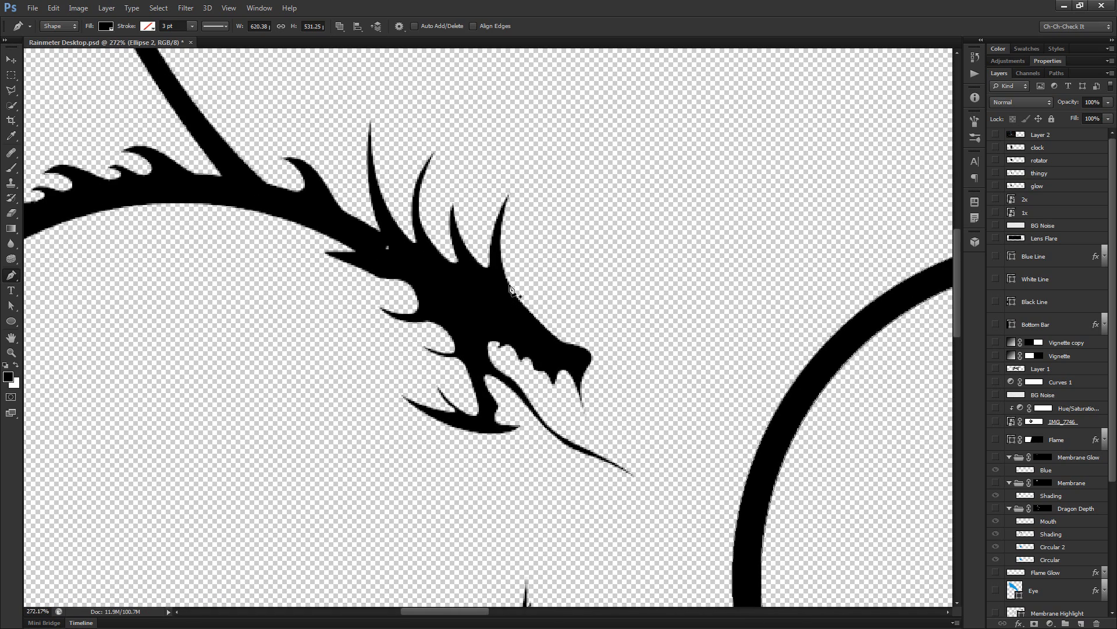
Step: Select the path of the dragon's head with Path Selection to show its anchor points
key("a")
left_click(481, 309)
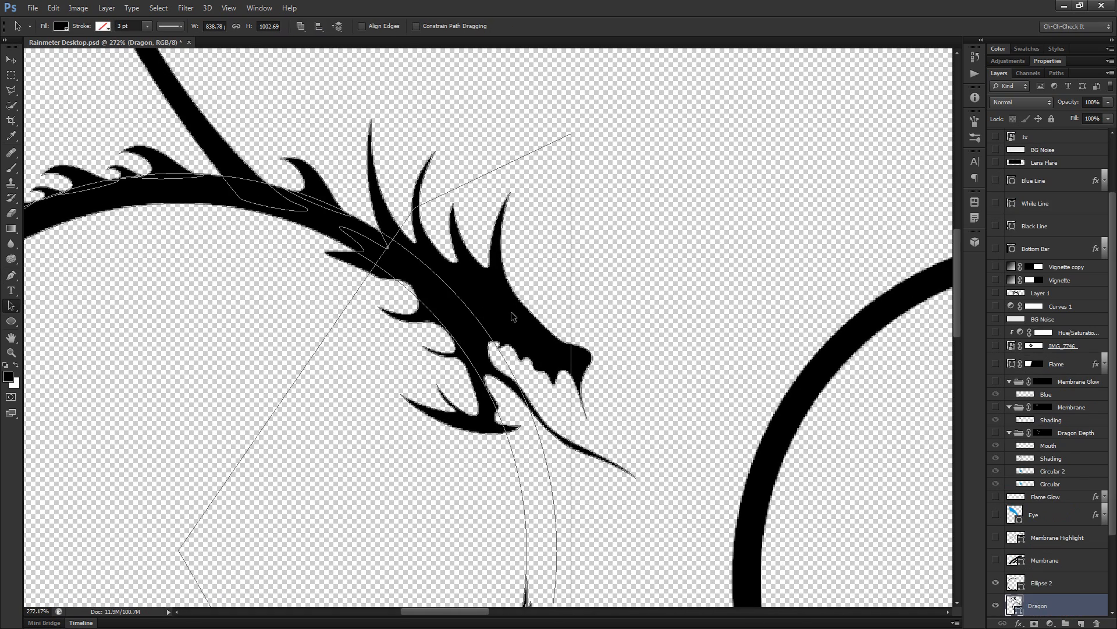
scroll(526, 332, "down", 2)
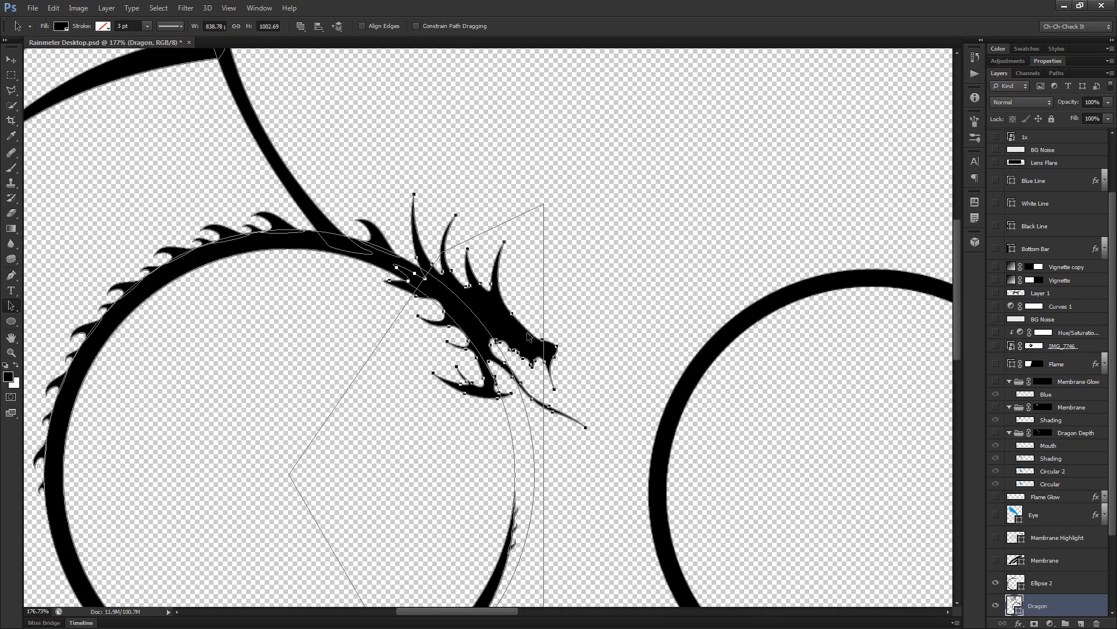
scroll(582, 291, "down", 1)
Step: Select the path of the wing's arm and outermost finger, and examine its anchors at the body and the upper corner
left_click_drag(577, 246, 617, 452)
scroll(473, 361, "up", 2)
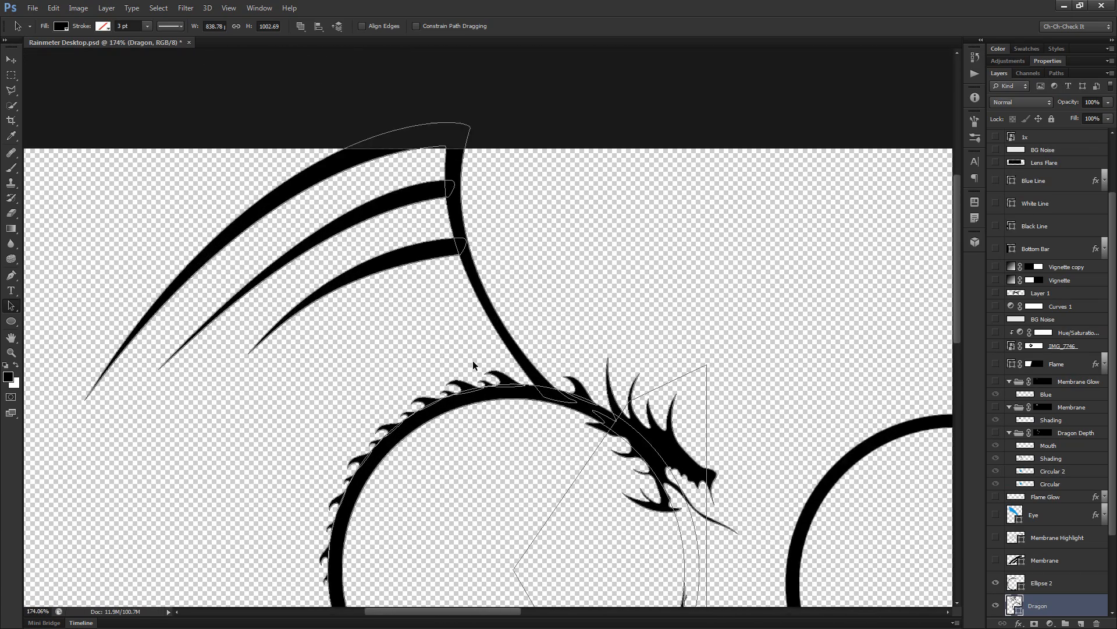
left_click_drag(554, 409, 612, 475)
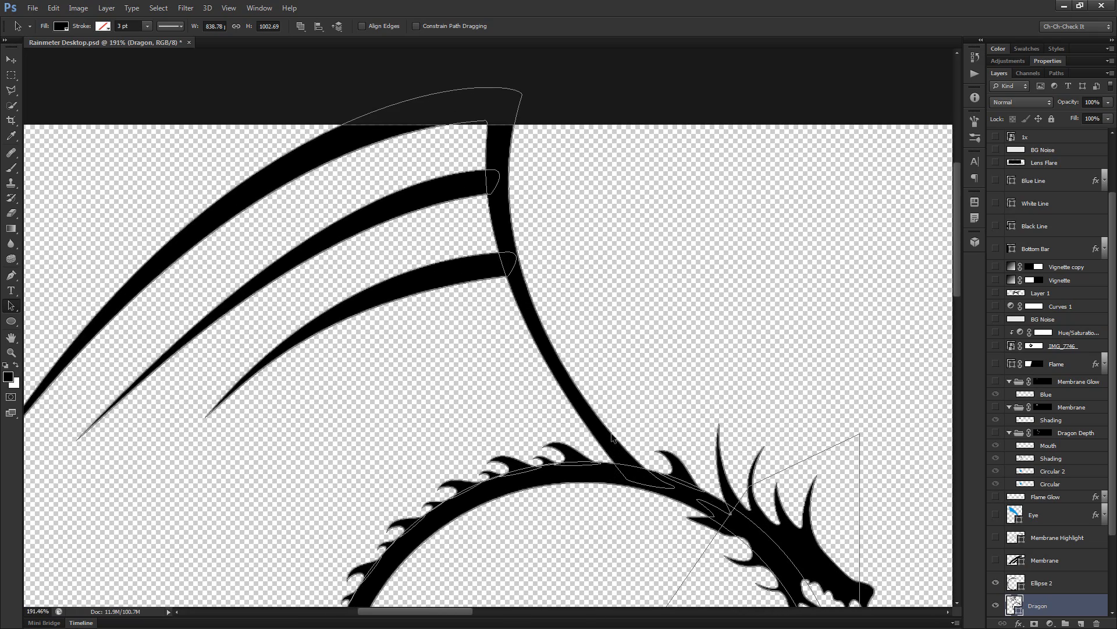
left_click(610, 434)
scroll(640, 459, "up", 1)
scroll(683, 481, "up", 2)
scroll(707, 504, "down", 3)
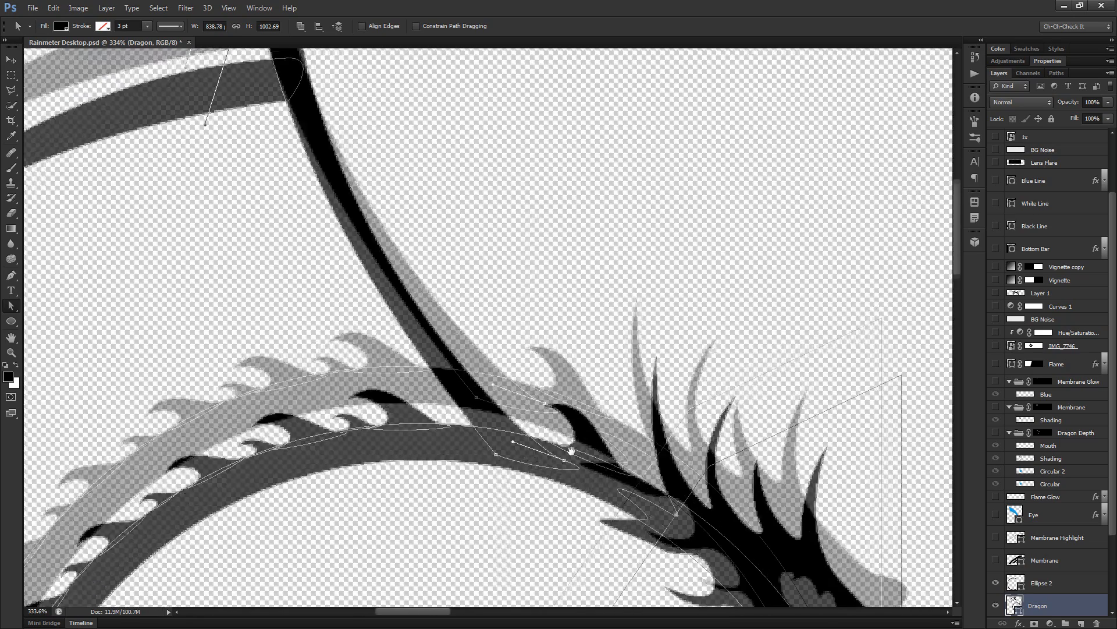
scroll(514, 436, "up", 2)
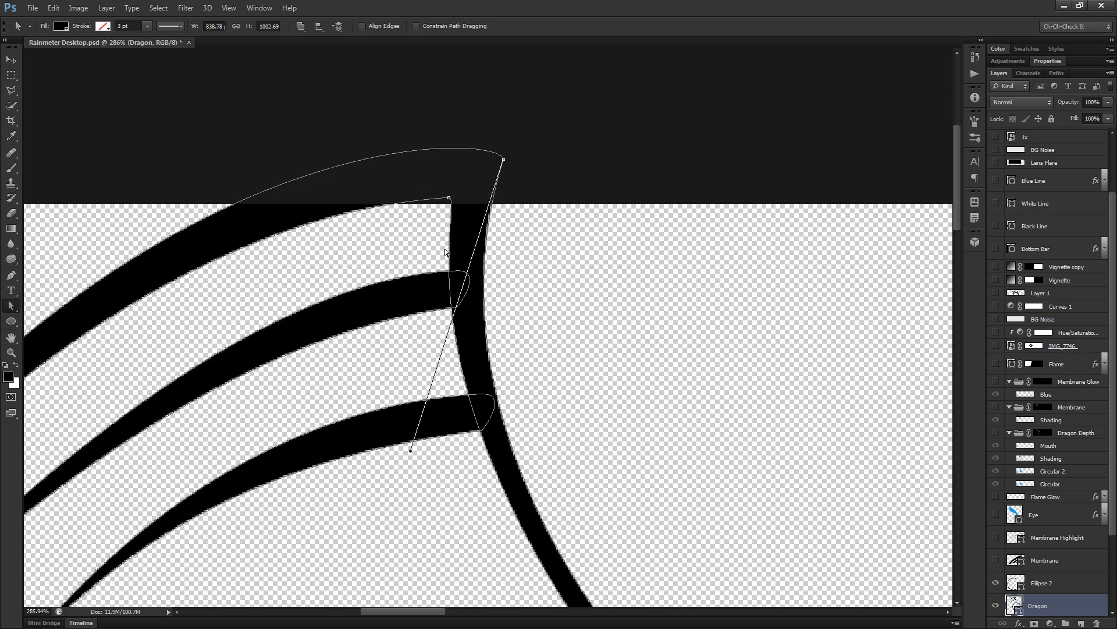
Step: Examine the wing's three tapered fingers and how their rounded ends overlap the arm
scroll(444, 251, "down", 3)
scroll(463, 382, "up", 1)
left_click_drag(463, 381, 582, 321)
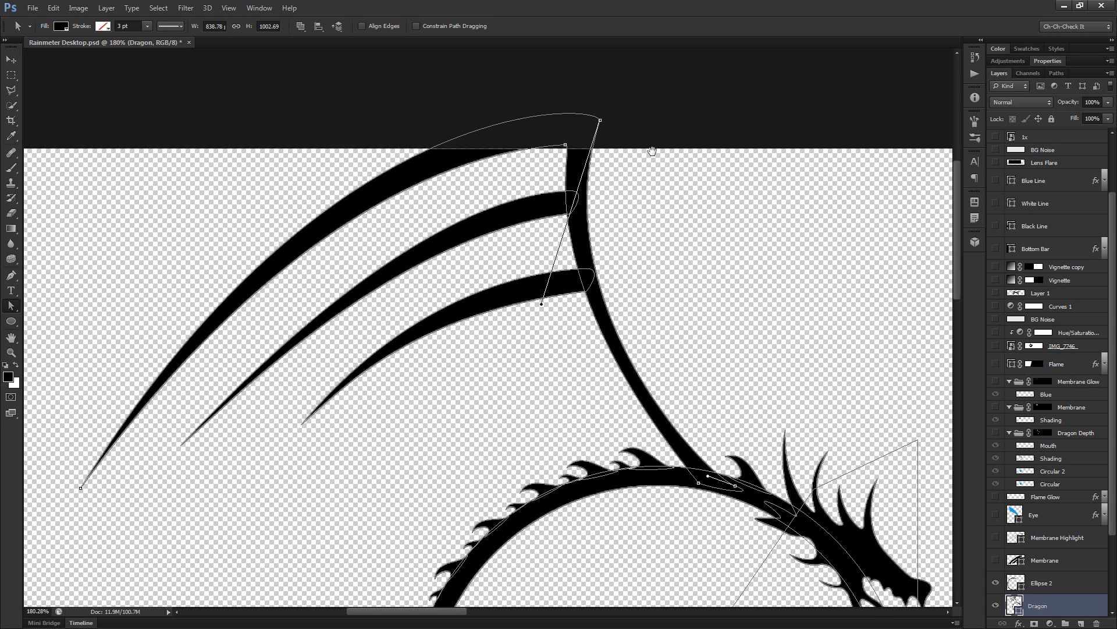
left_click_drag(607, 153, 674, 162)
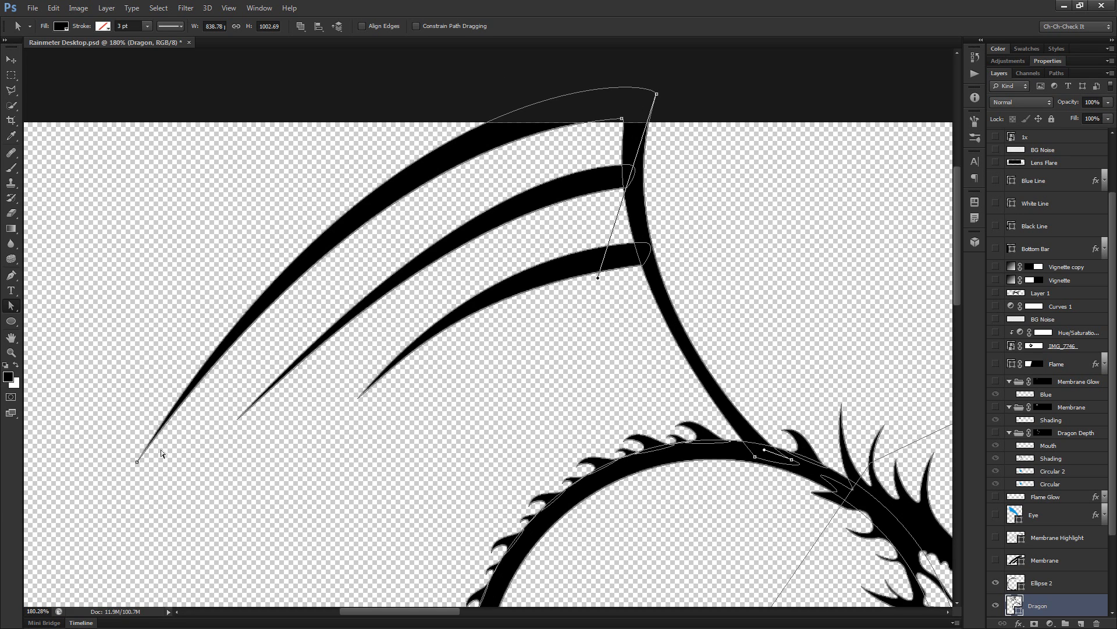
scroll(592, 147, "up", 5)
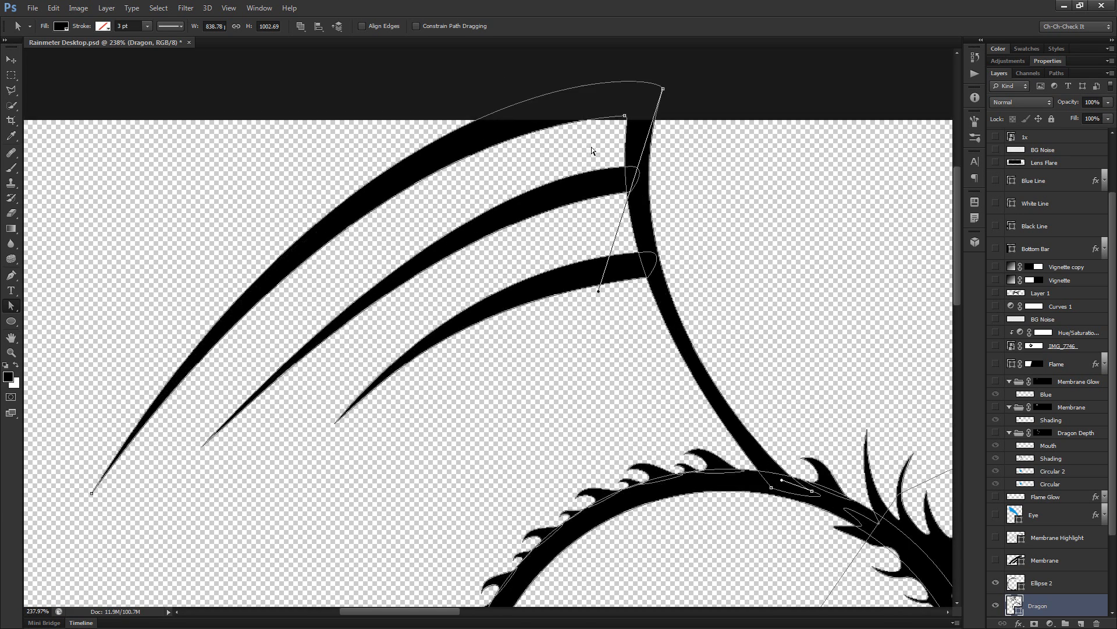
scroll(677, 304, "up", 4)
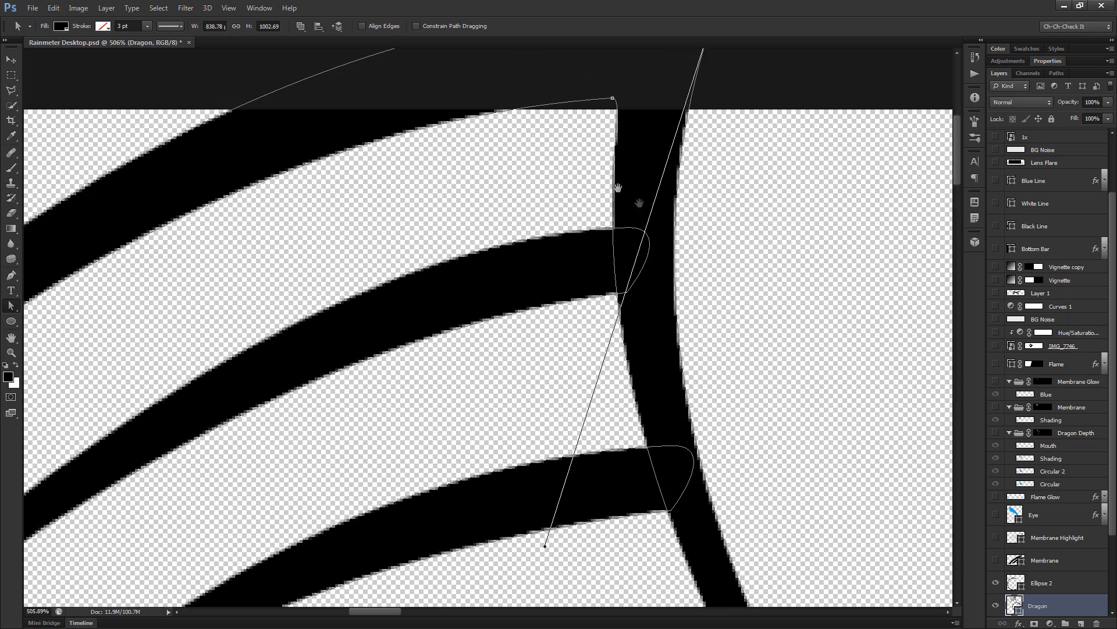
left_click_drag(647, 205, 616, 199)
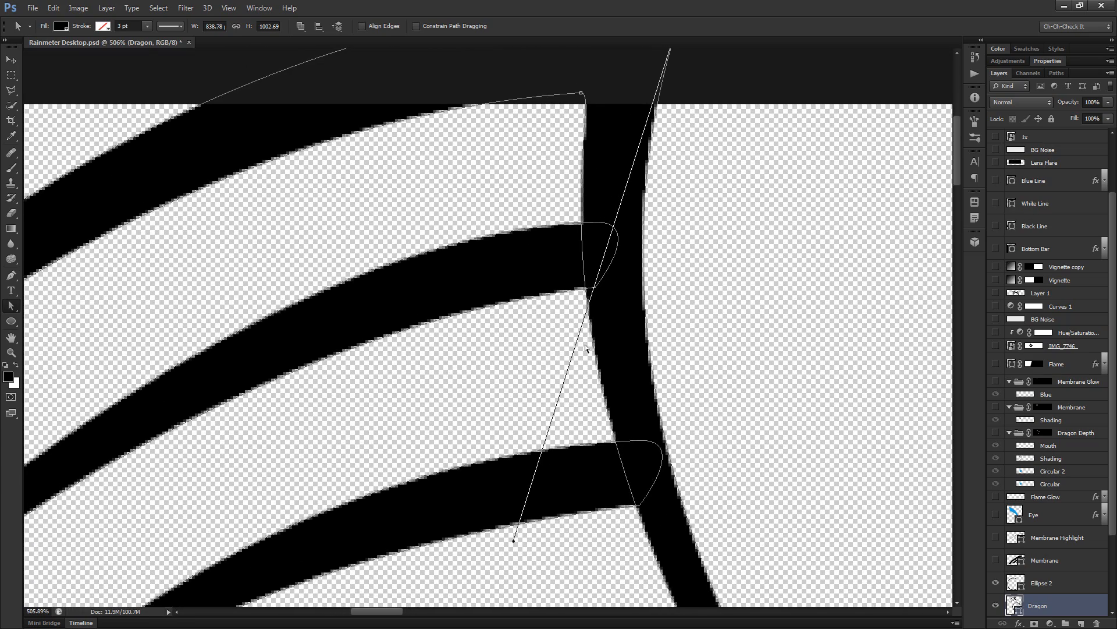
scroll(544, 338, "down", 4)
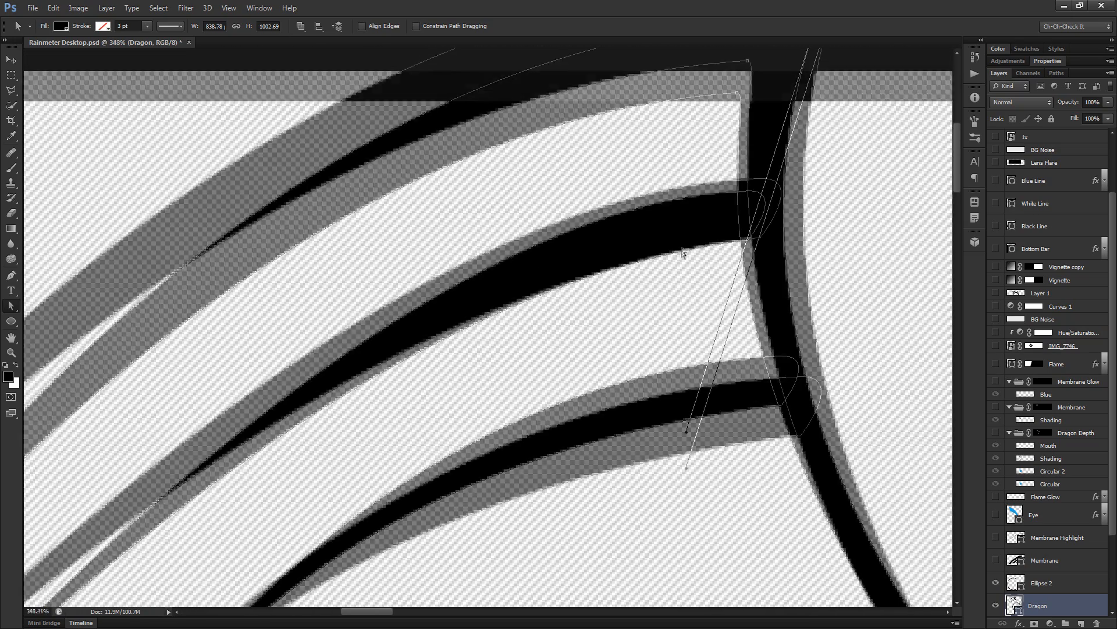
scroll(687, 252, "down", 2)
left_click_drag(806, 324, 632, 298)
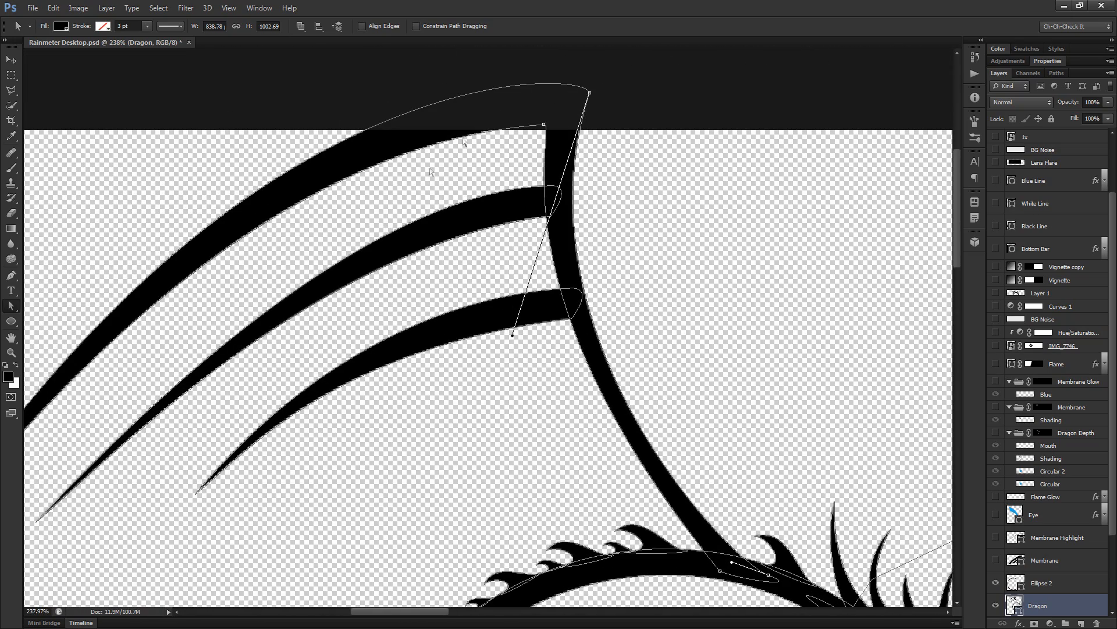
scroll(447, 169, "up", 1)
scroll(512, 130, "up", 1)
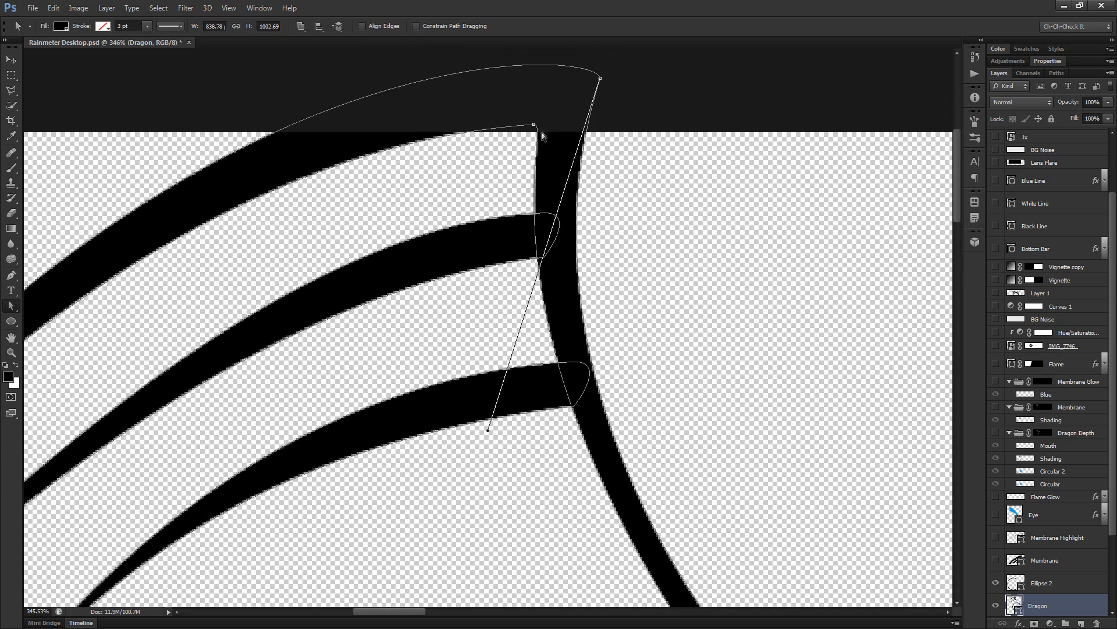
Step: Trace the wing arm's curve from its upper corner down to the body, comparing its handles and the finger joints
left_click_drag(581, 452, 506, 204)
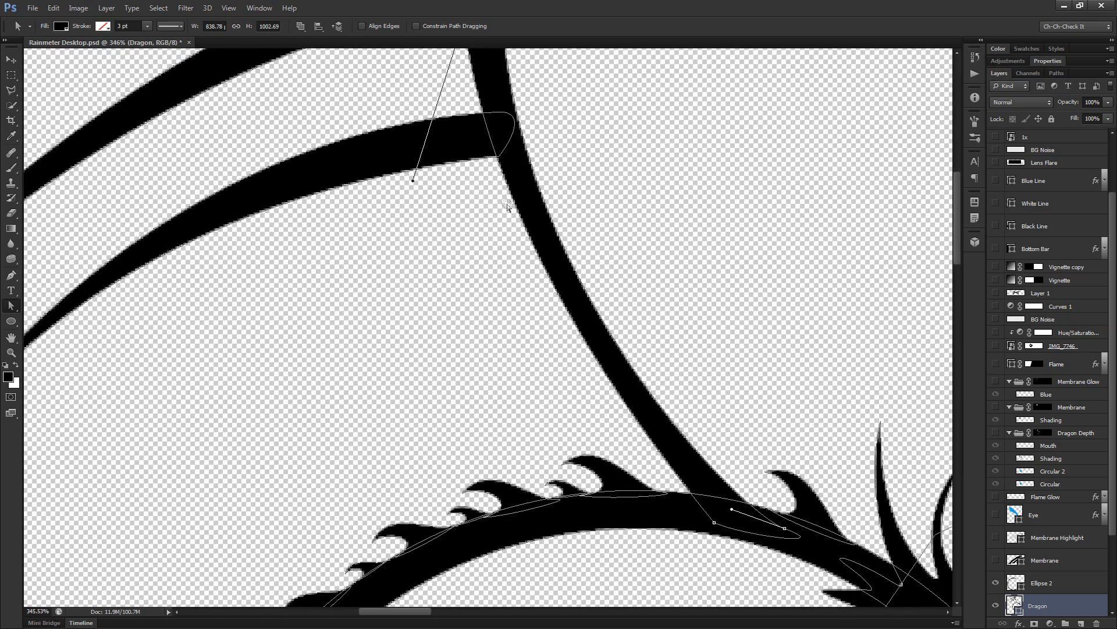
scroll(692, 448, "down", 2)
scroll(587, 326, "up", 2)
left_click_drag(544, 265, 600, 490)
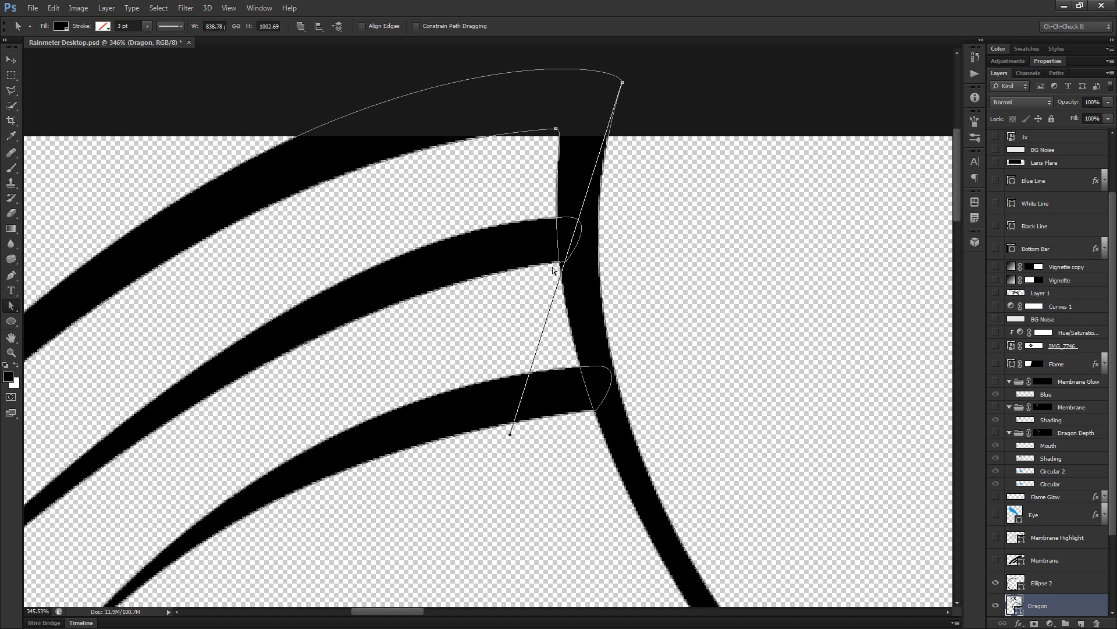
left_click_drag(652, 521, 570, 500)
left_click_drag(516, 361, 541, 416)
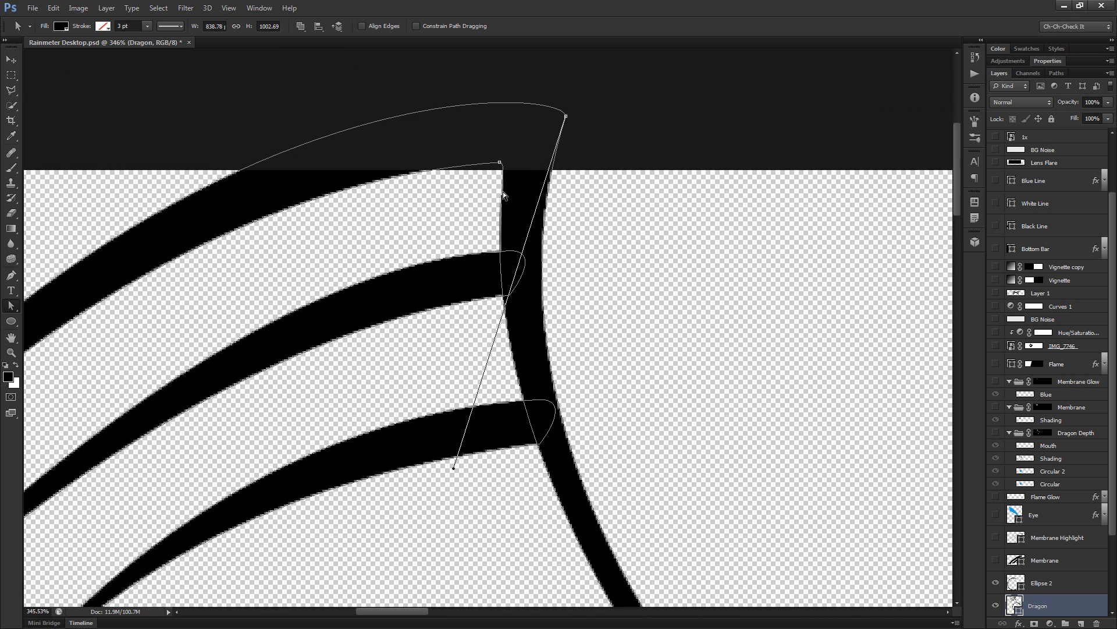
scroll(503, 190, "up", 4)
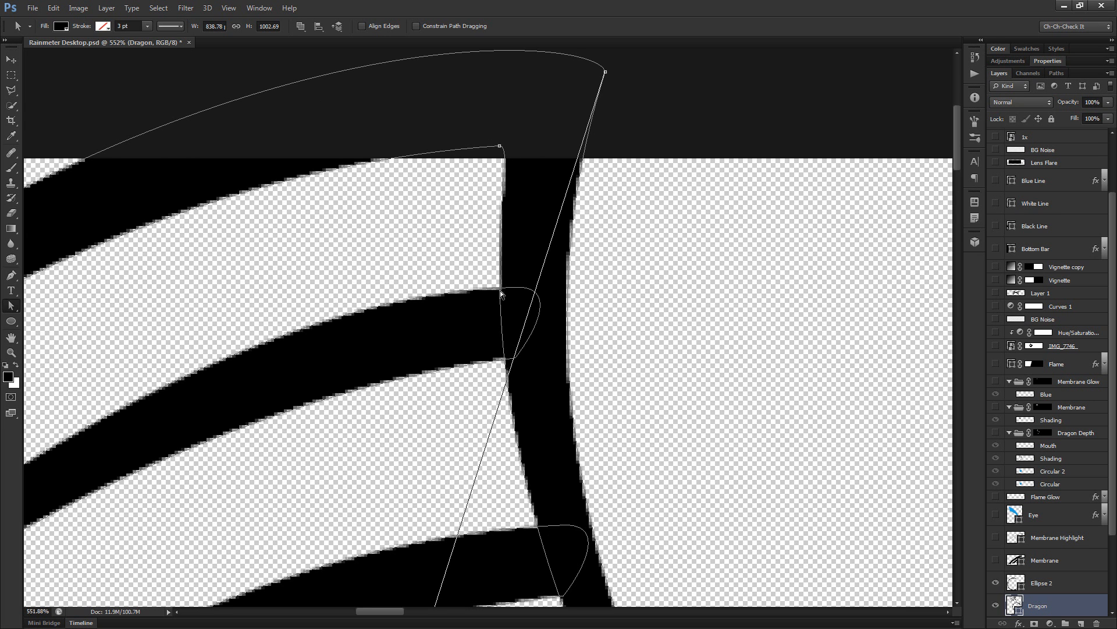
scroll(499, 289, "down", 5)
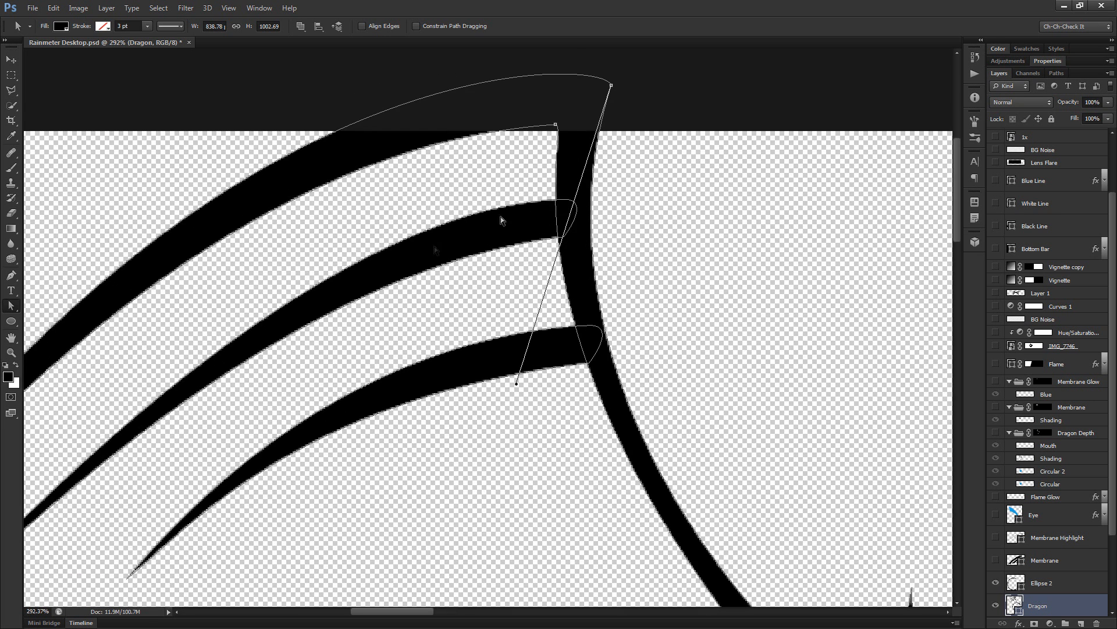
scroll(565, 262, "up", 4)
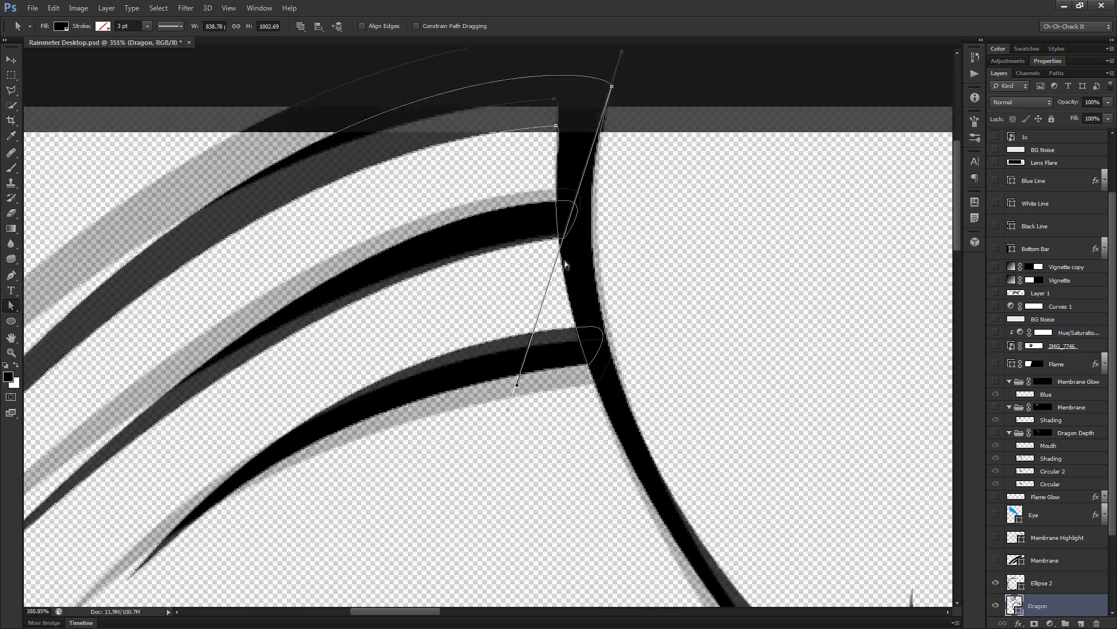
scroll(554, 226, "down", 1)
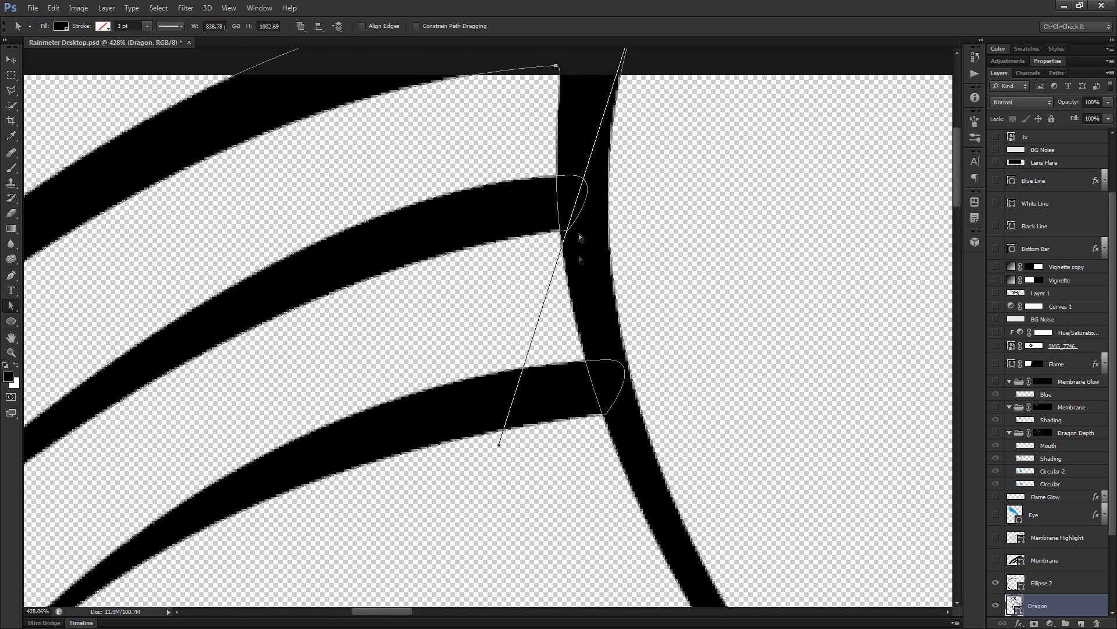
left_click_drag(618, 417, 469, 120)
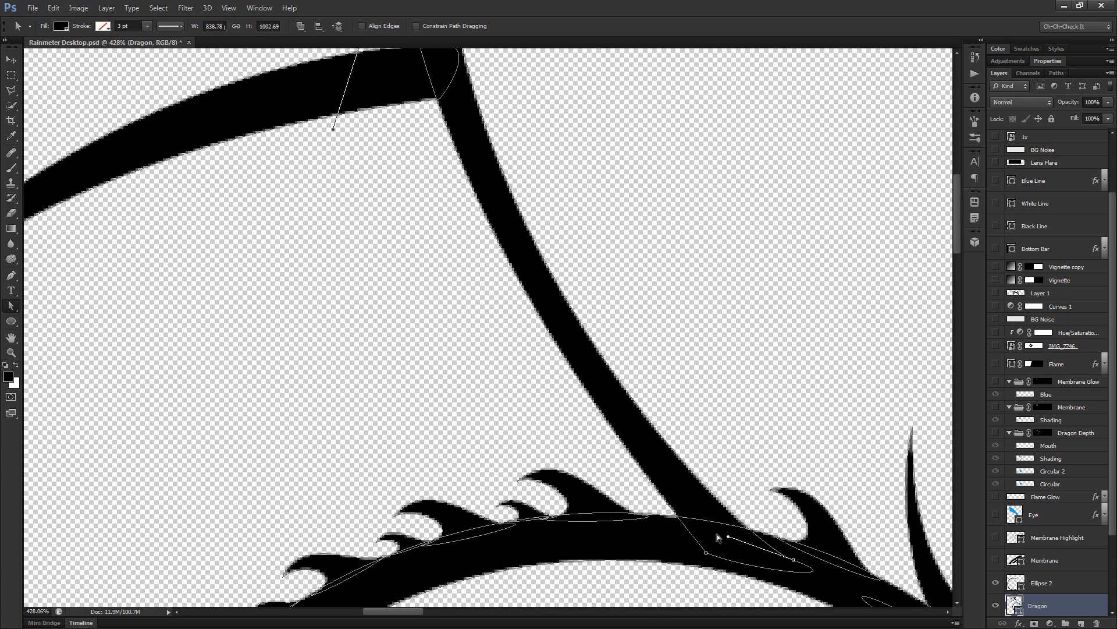
scroll(558, 379, "down", 6)
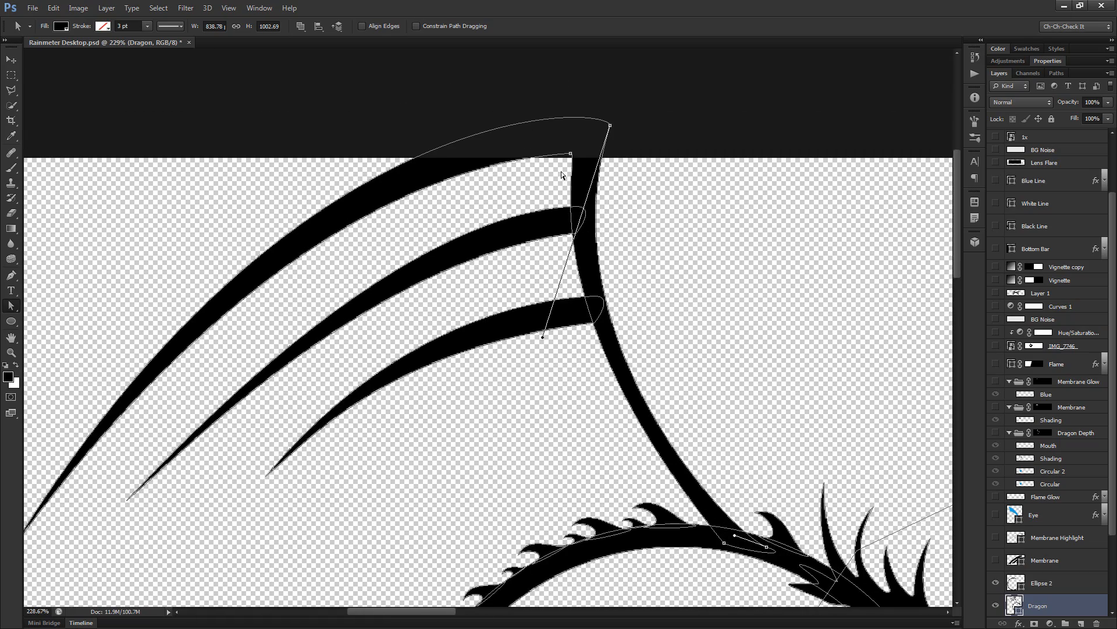
scroll(552, 183, "up", 2)
left_click_drag(508, 398, 607, 349)
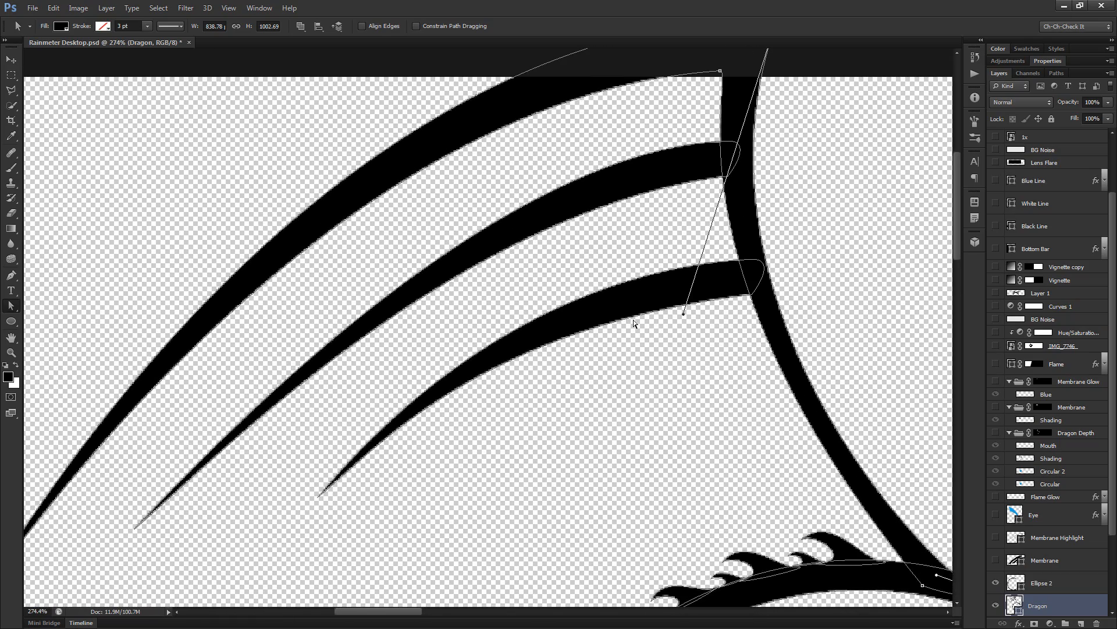
scroll(665, 250, "up", 3)
scroll(666, 250, "down", 5)
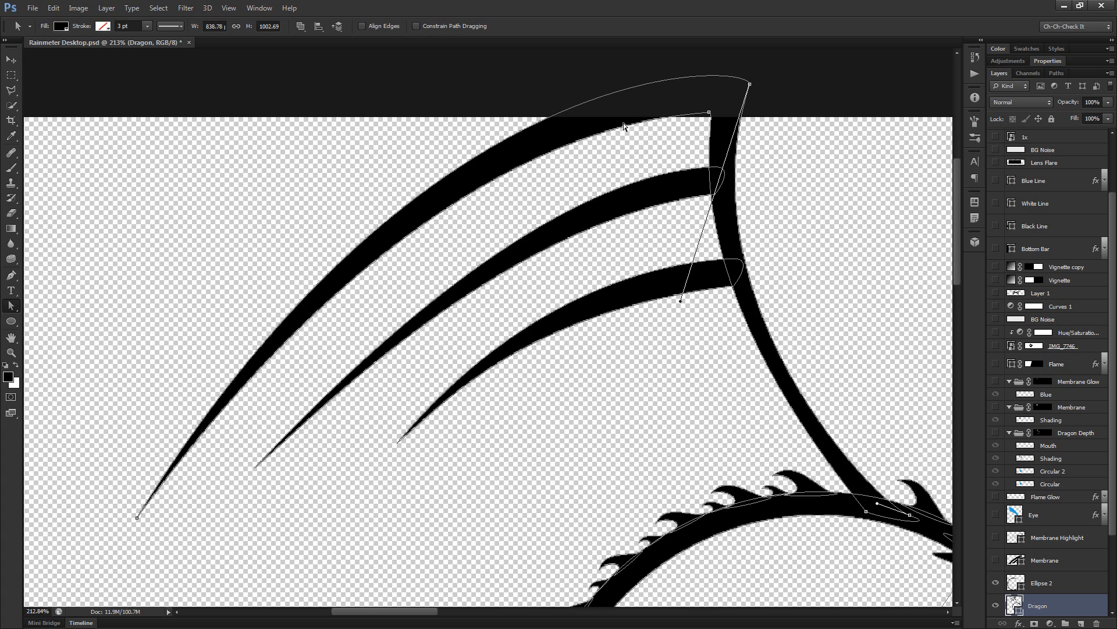
Step: Deselect the wing arm's path and examine the two separate lower fingers where they meet the arm
left_click(676, 189)
scroll(592, 255, "up", 2)
scroll(538, 243, "down", 2)
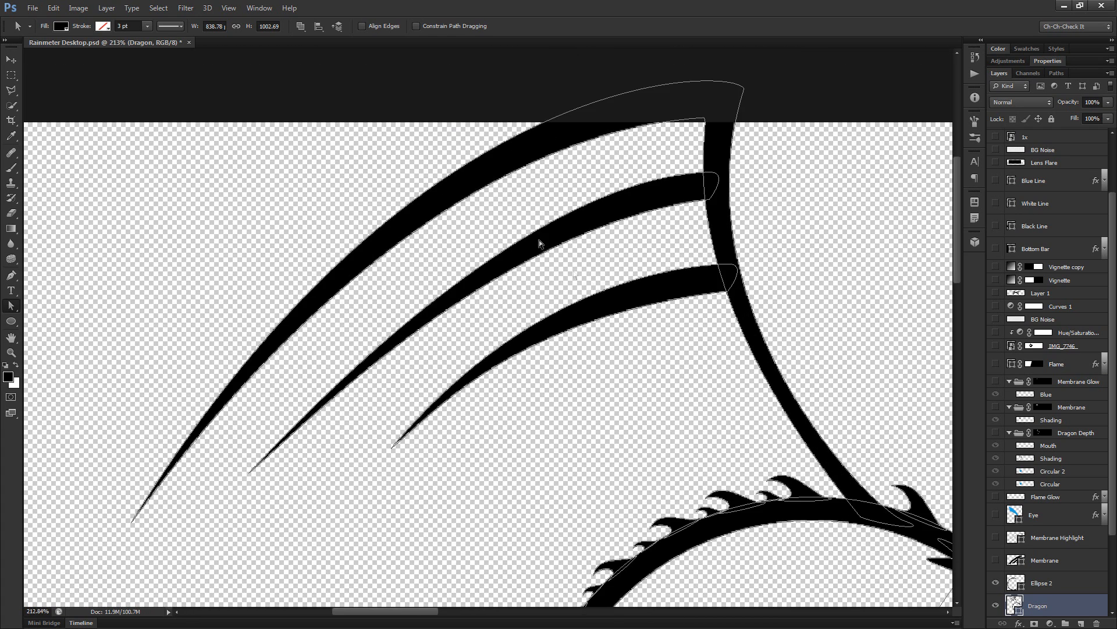
scroll(330, 439, "up", 1)
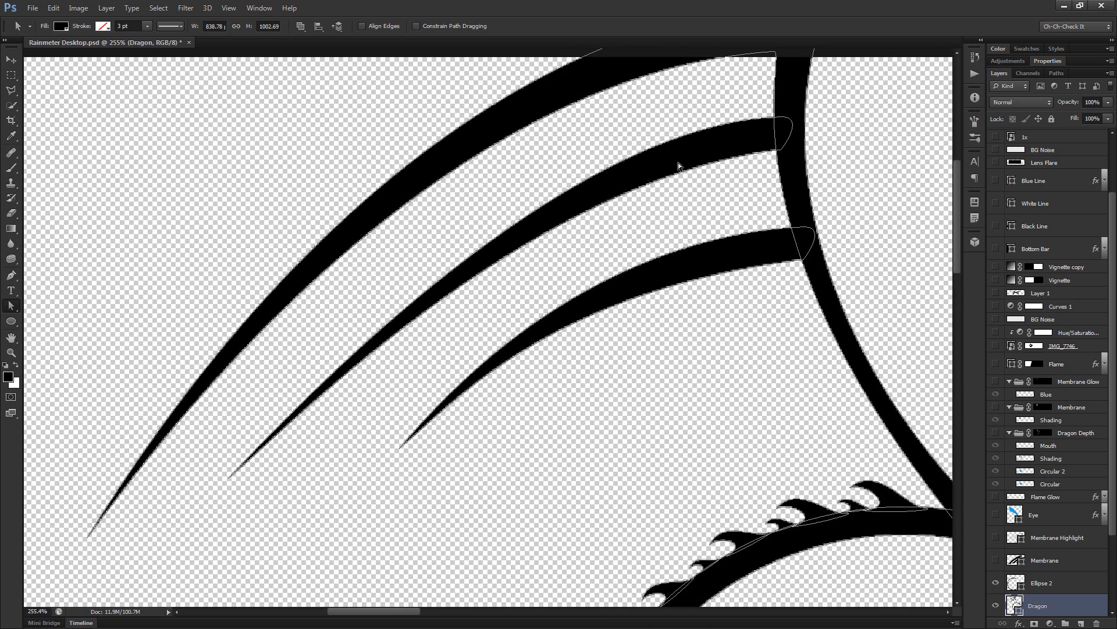
scroll(657, 250, "up", 2)
left_click_drag(771, 284, 645, 404)
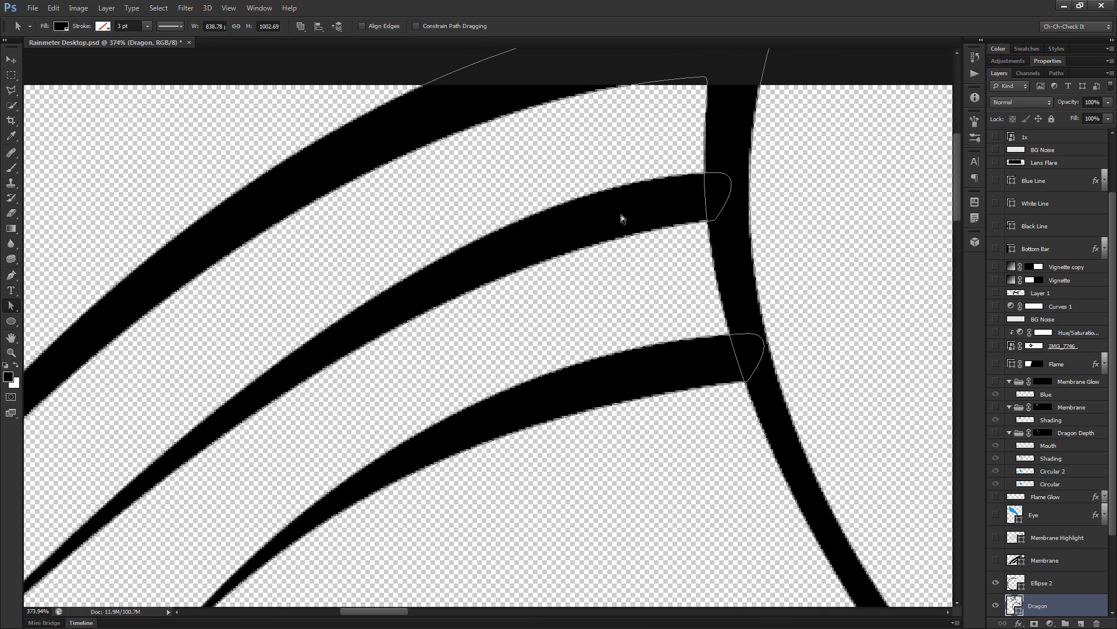
Step: Show the wing's Membrane layer and raise its fill to 100%
scroll(630, 253, "down", 1)
scroll(629, 252, "down", 1)
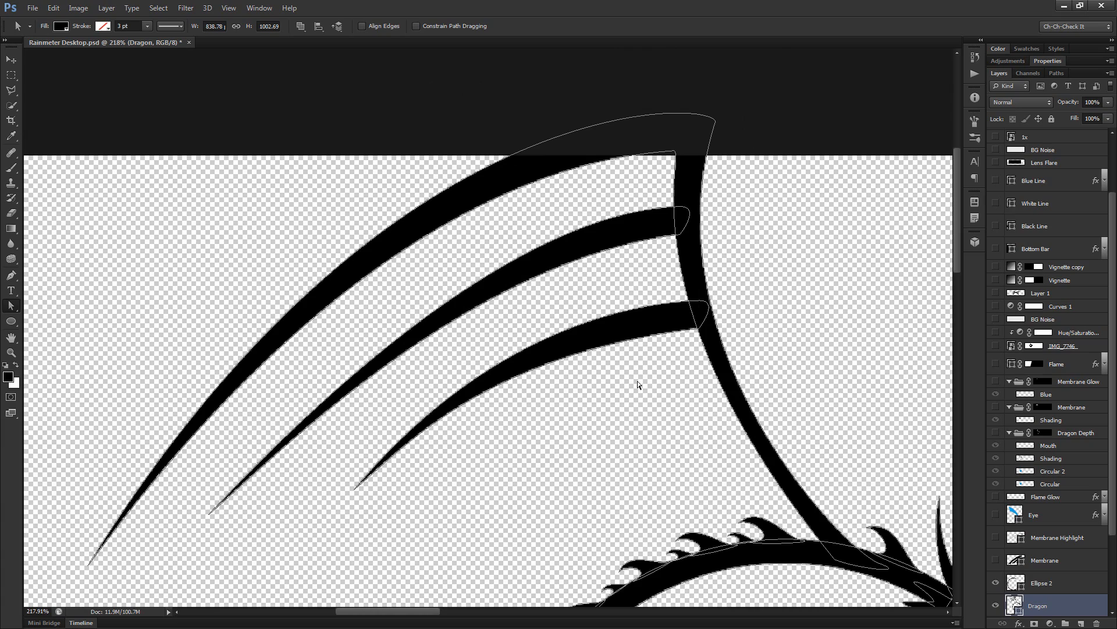
scroll(636, 382, "up", 1)
scroll(629, 369, "down", 1)
left_click_drag(583, 386, 674, 344)
scroll(676, 326, "up", 2)
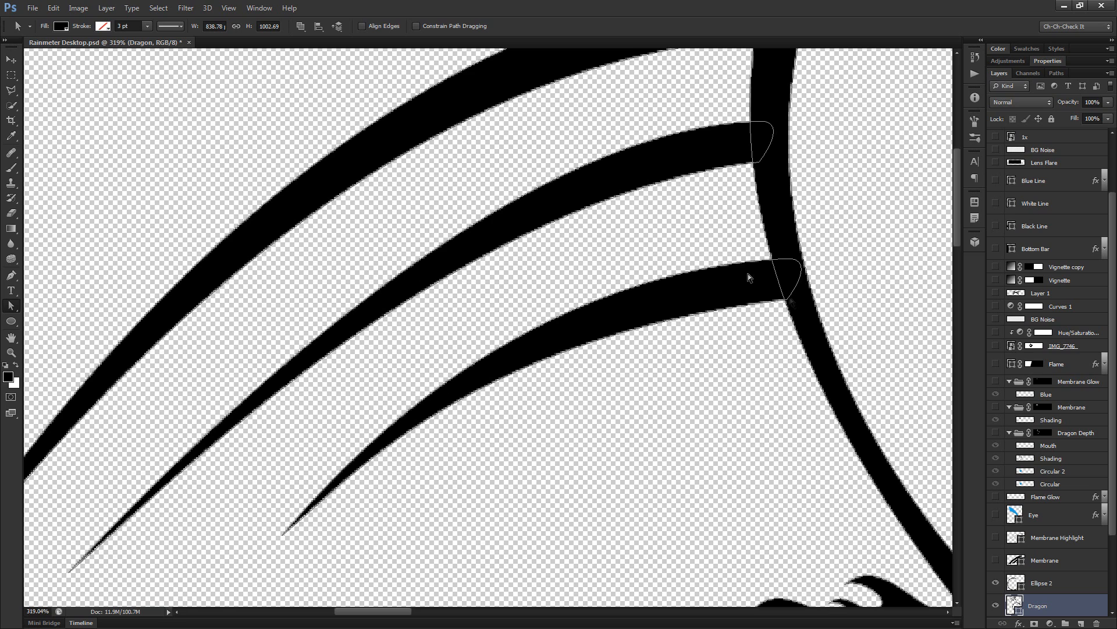
left_click(1061, 561)
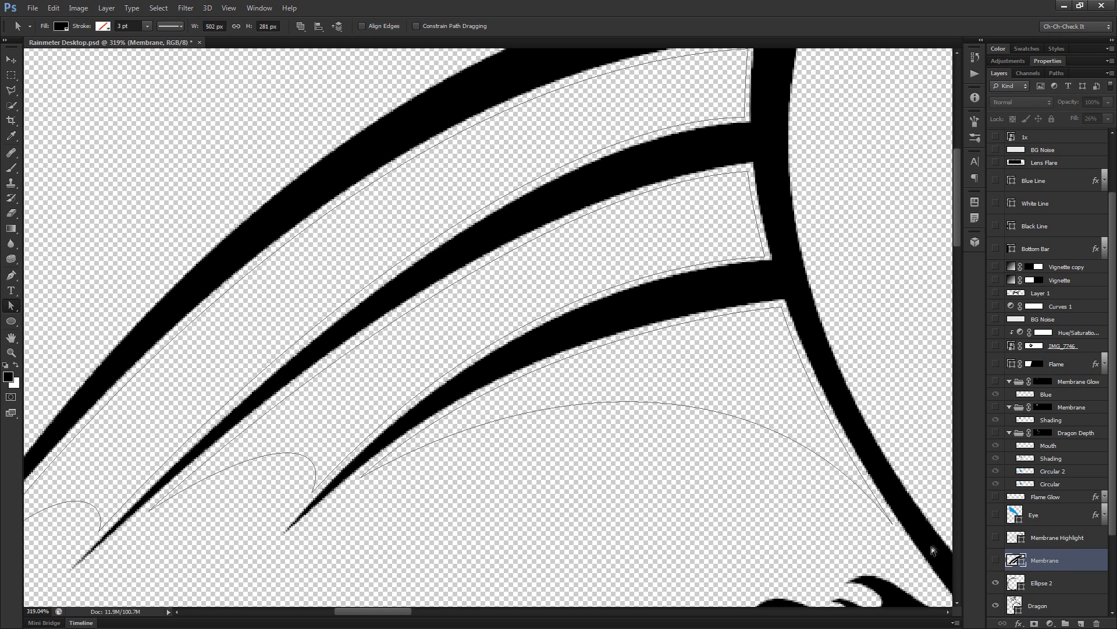
left_click(996, 560)
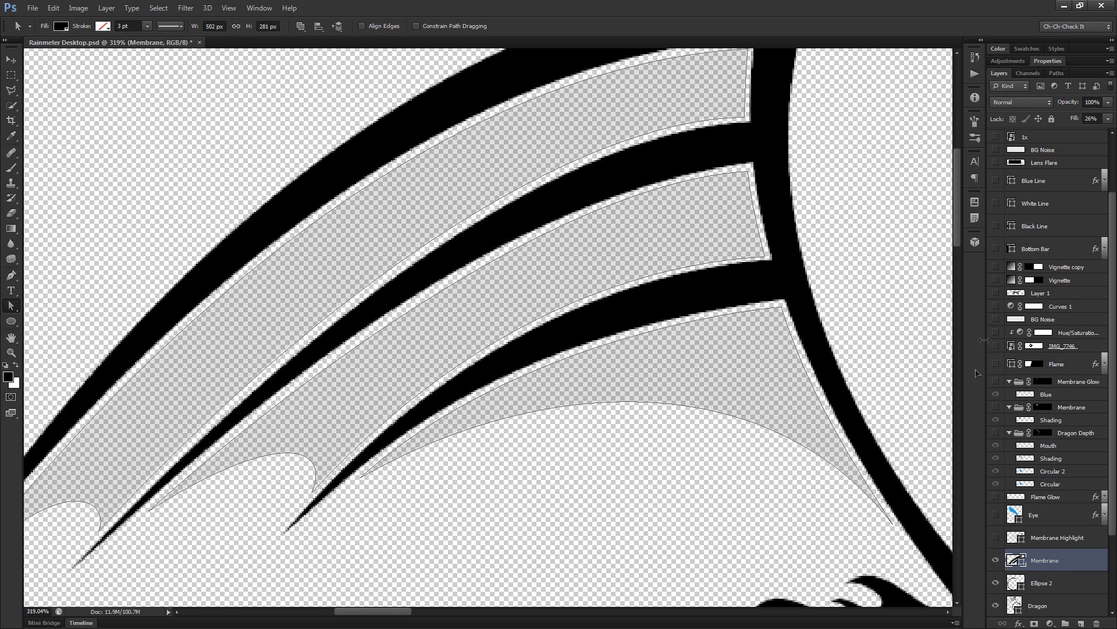
left_click_drag(1074, 120, 1116, 120)
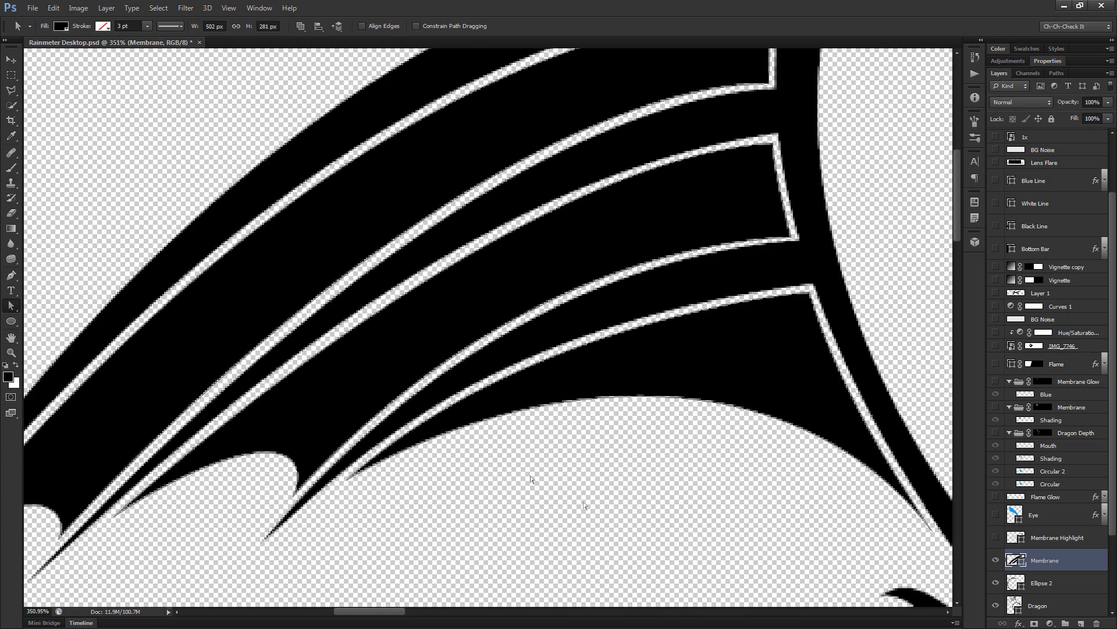
Step: Examine how the membrane panels fit between the wing's fingers and arm, including their scalloped lower edges and narrow gaps
scroll(503, 459, "down", 2)
left_click_drag(468, 442, 582, 476)
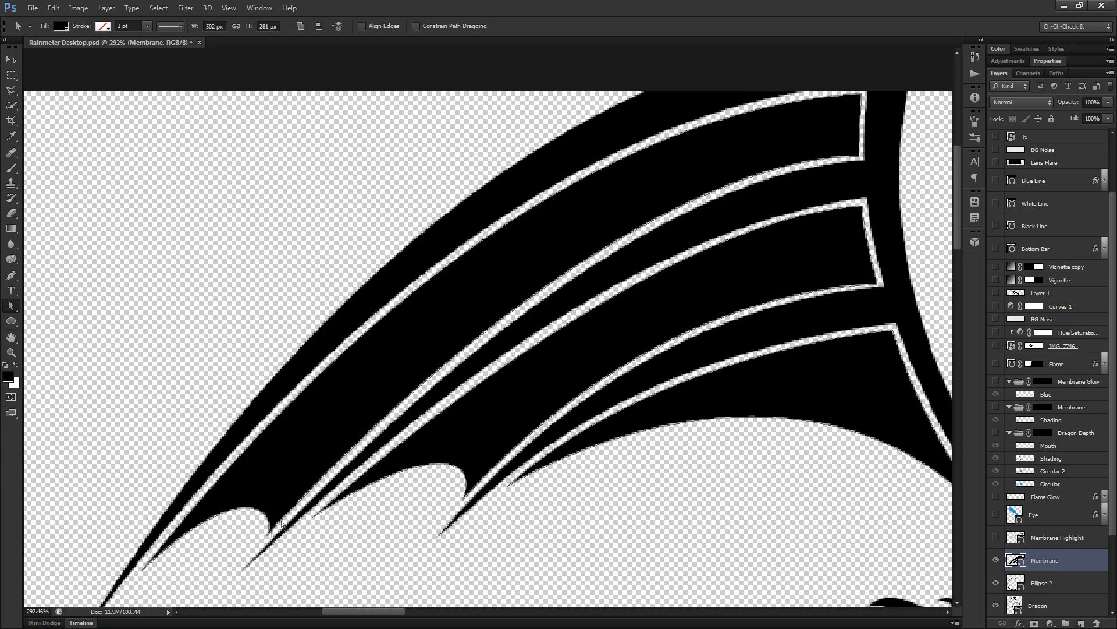
left_click_drag(850, 334, 579, 372)
left_click_drag(649, 429, 646, 323)
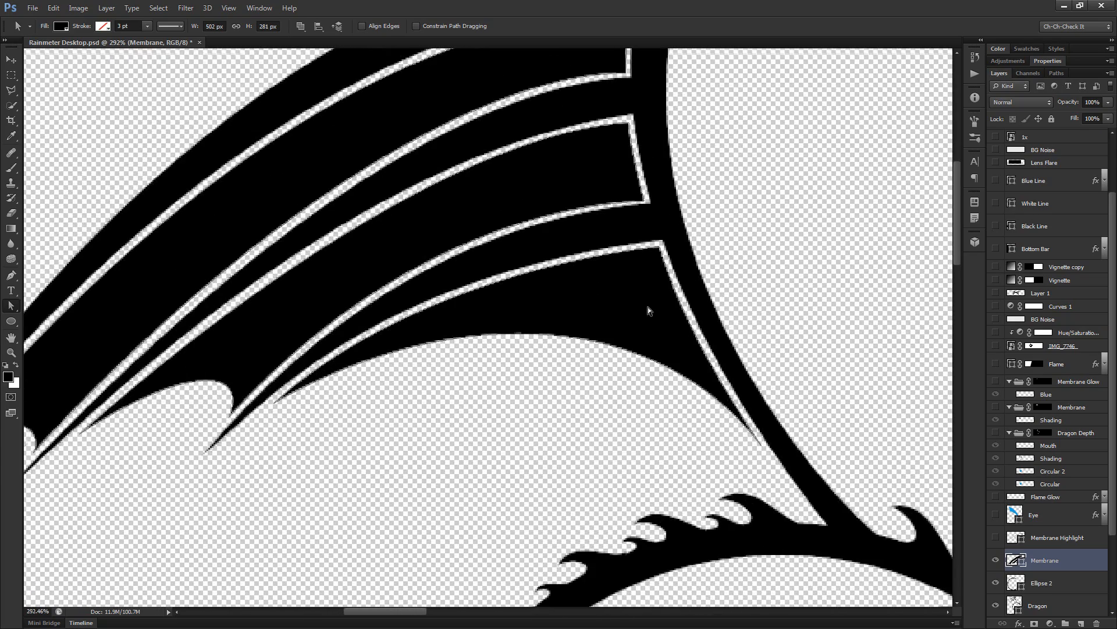
scroll(648, 306, "up", 3)
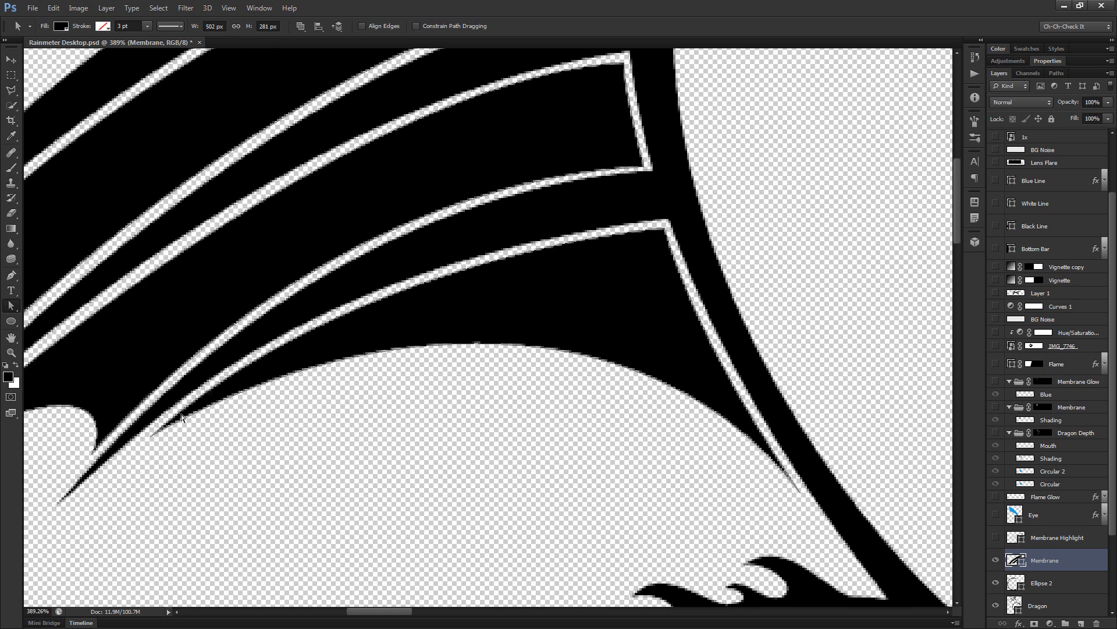
scroll(1038, 551, "down", 2)
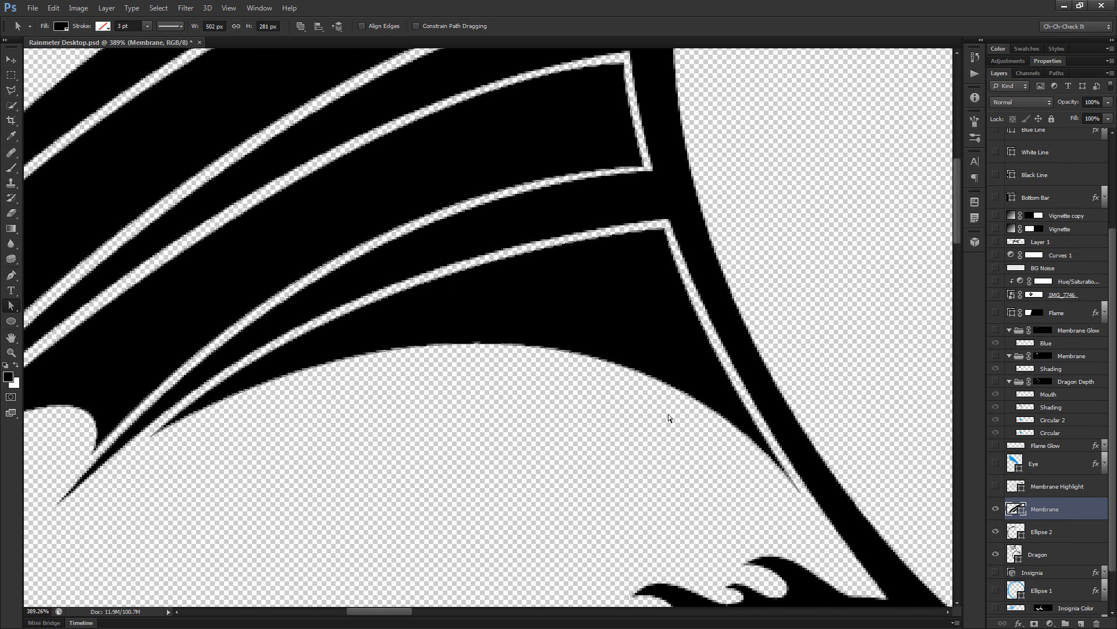
scroll(672, 495, "down", 7)
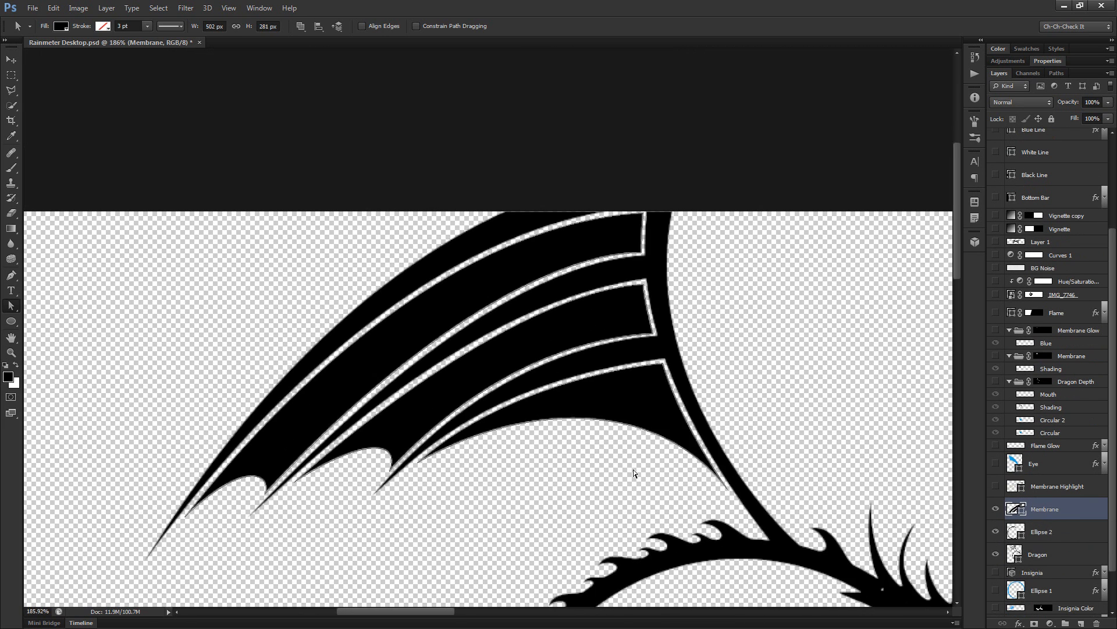
scroll(633, 469, "up", 5)
scroll(587, 459, "down", 6)
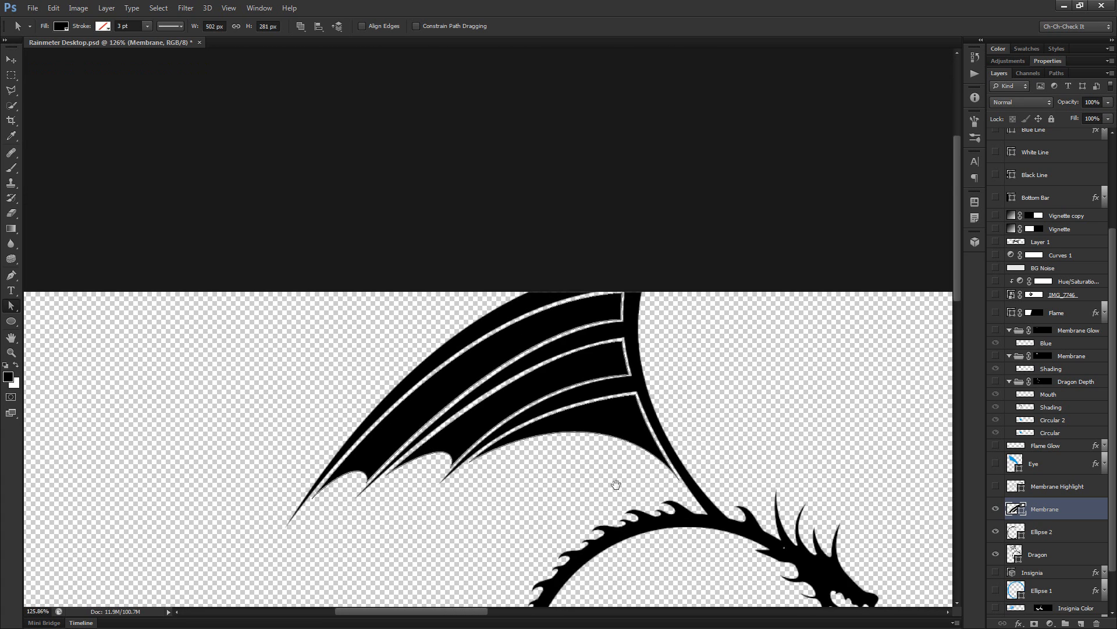
scroll(606, 404, "up", 3)
left_click_drag(518, 394, 505, 382)
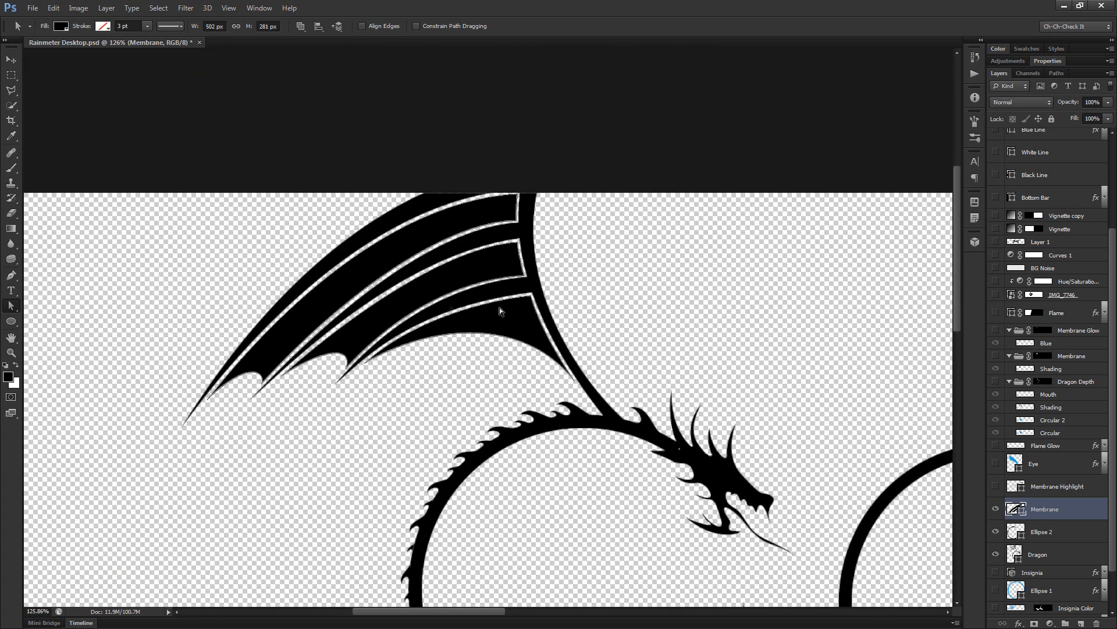
scroll(479, 321, "up", 3)
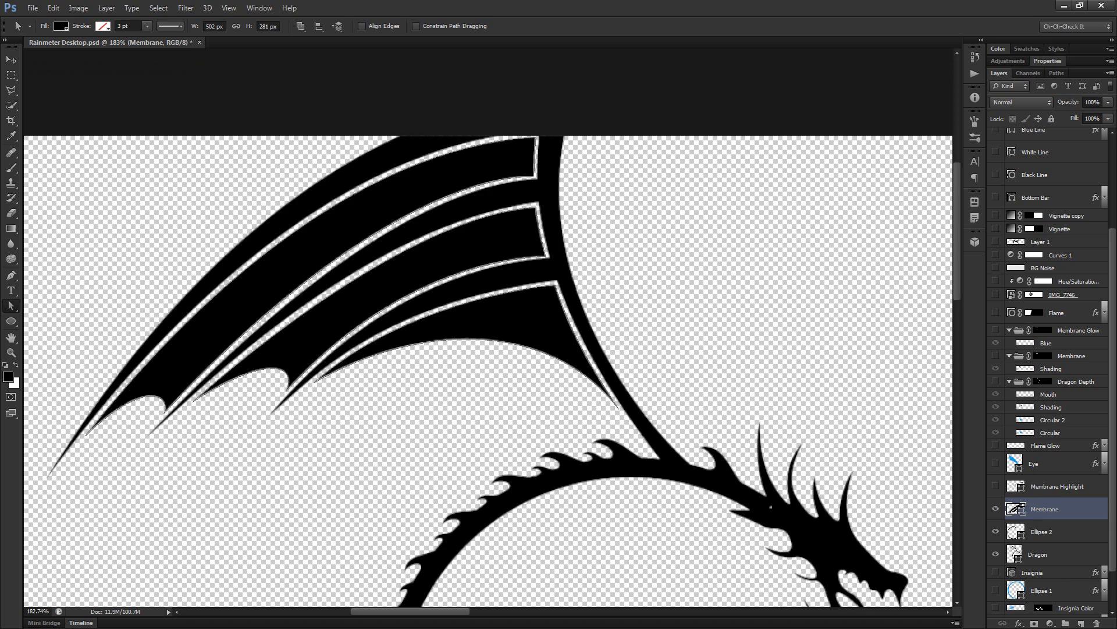
Step: Show the Membrane Highlight layer, set its fill to 100%, and hide its path outline by selecting the Eye layer
left_click(1024, 490)
left_click(997, 487)
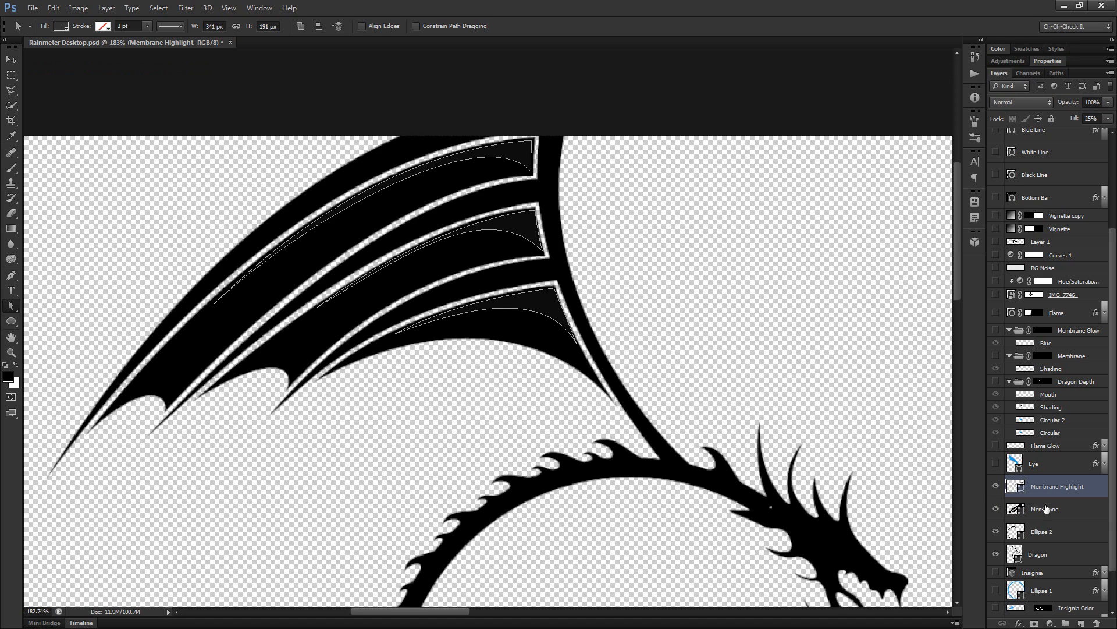
left_click_drag(1070, 125, 1103, 125)
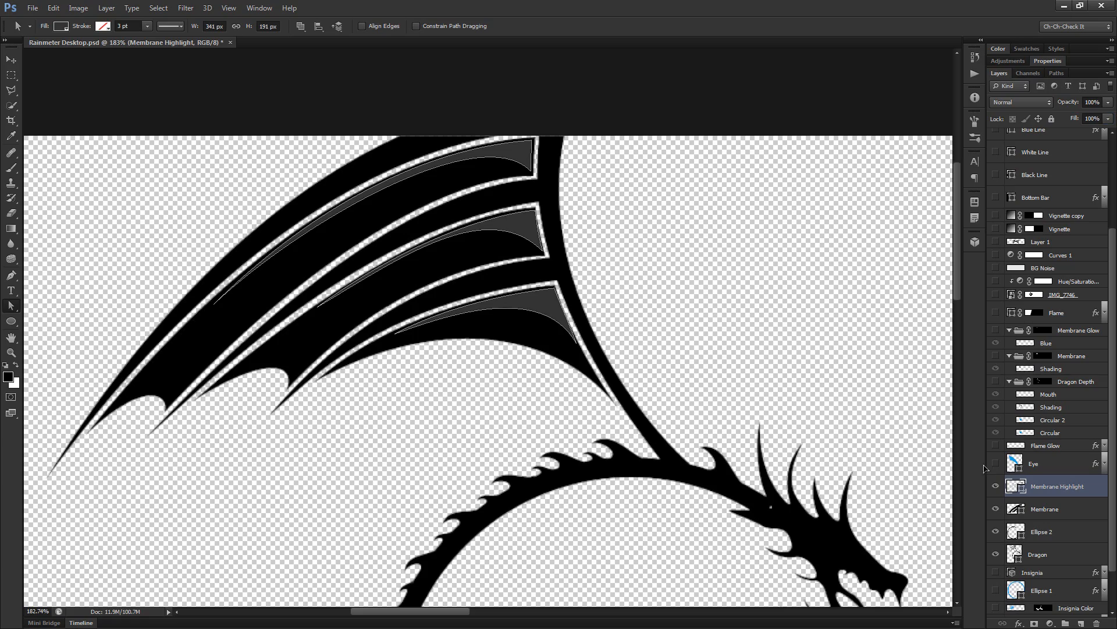
left_click(1054, 511)
left_click(1062, 466)
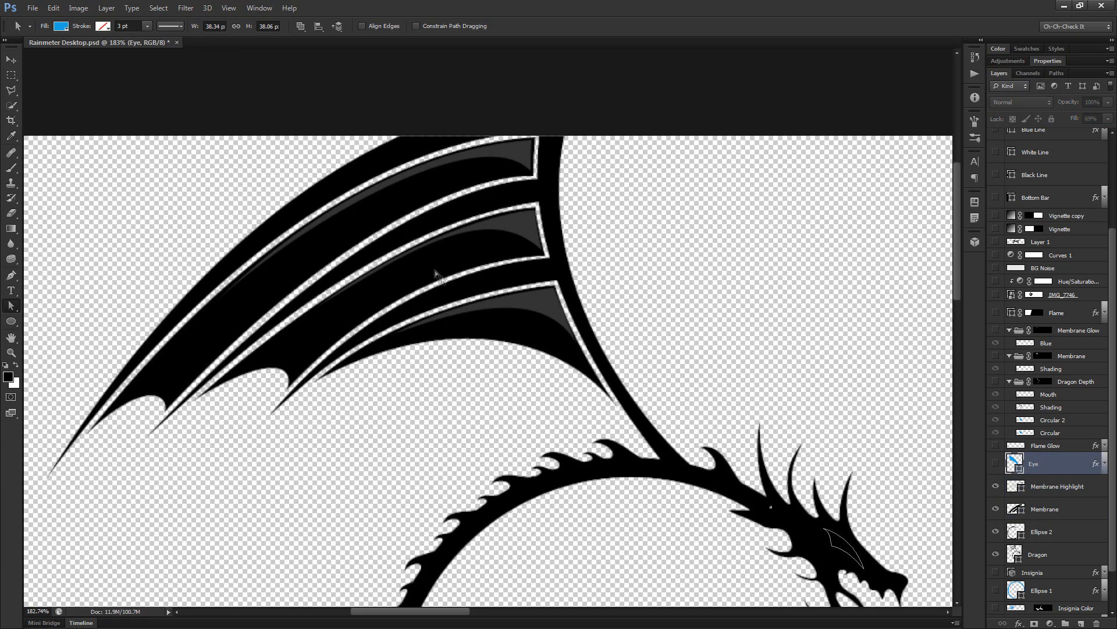
Step: Examine the curved highlight shapes along the upper edges of the three membrane panels
scroll(464, 281, "up", 5)
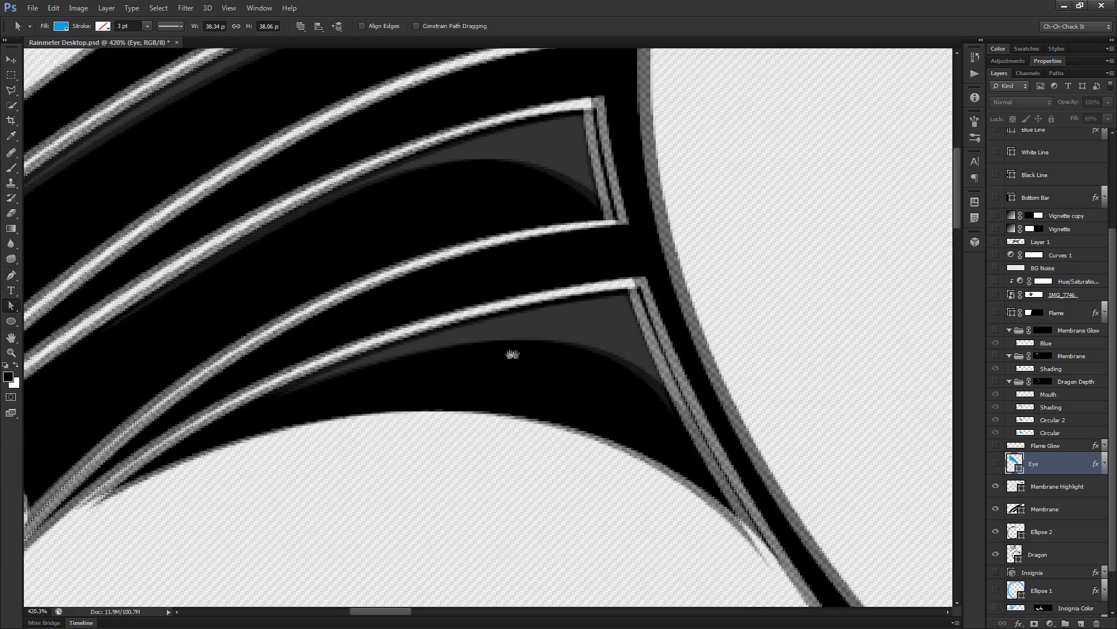
left_click_drag(513, 353, 571, 381)
scroll(667, 444, "down", 3)
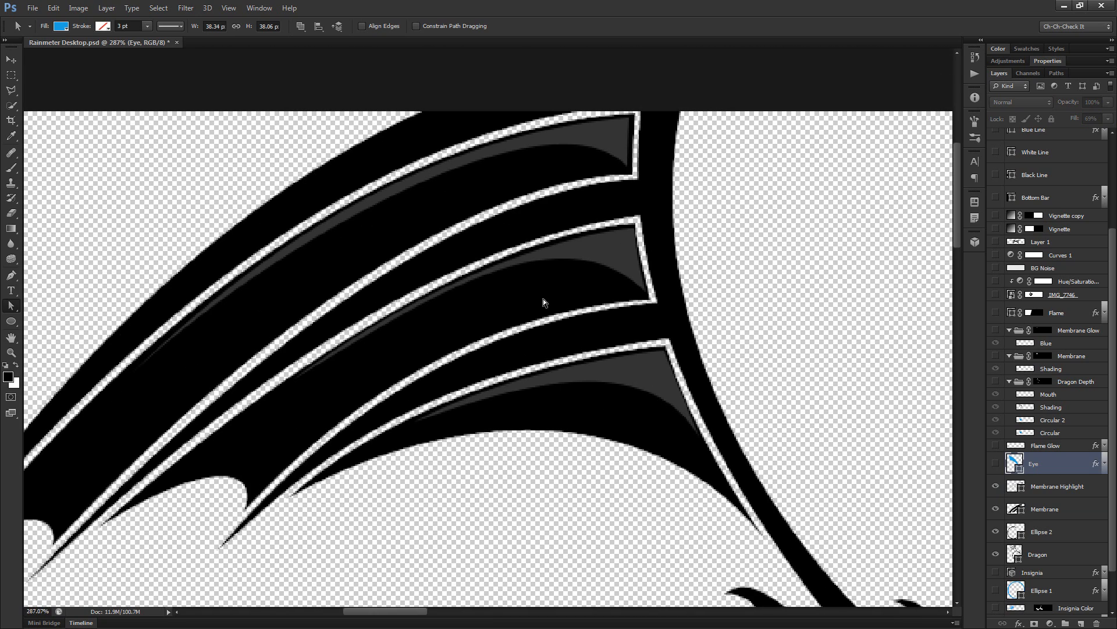
scroll(459, 351, "down", 1)
scroll(525, 326, "down", 3)
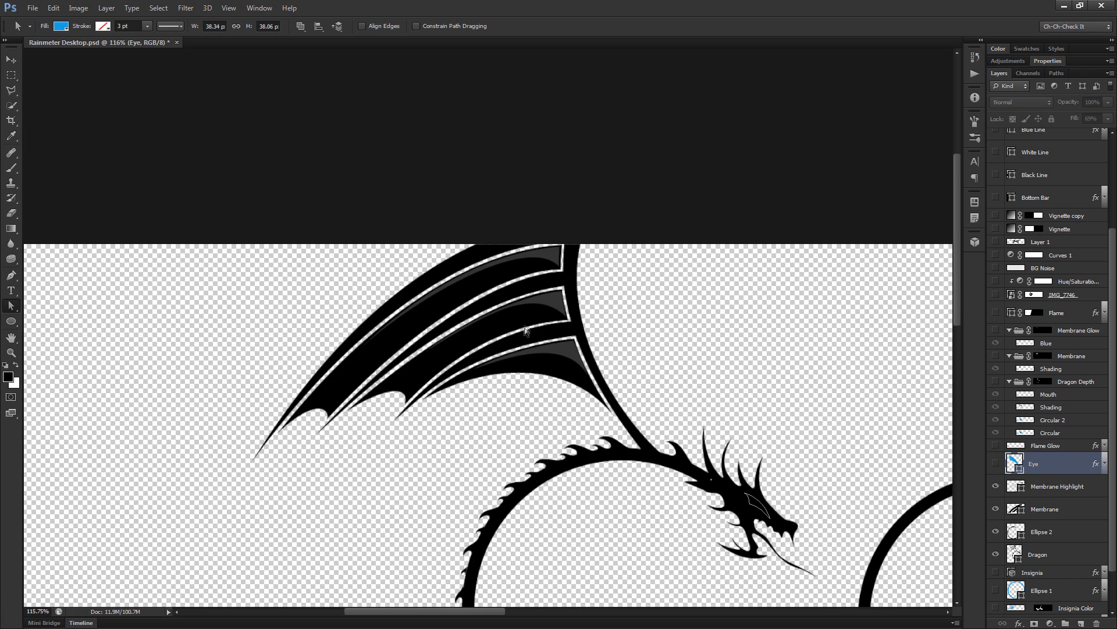
scroll(544, 329, "up", 3)
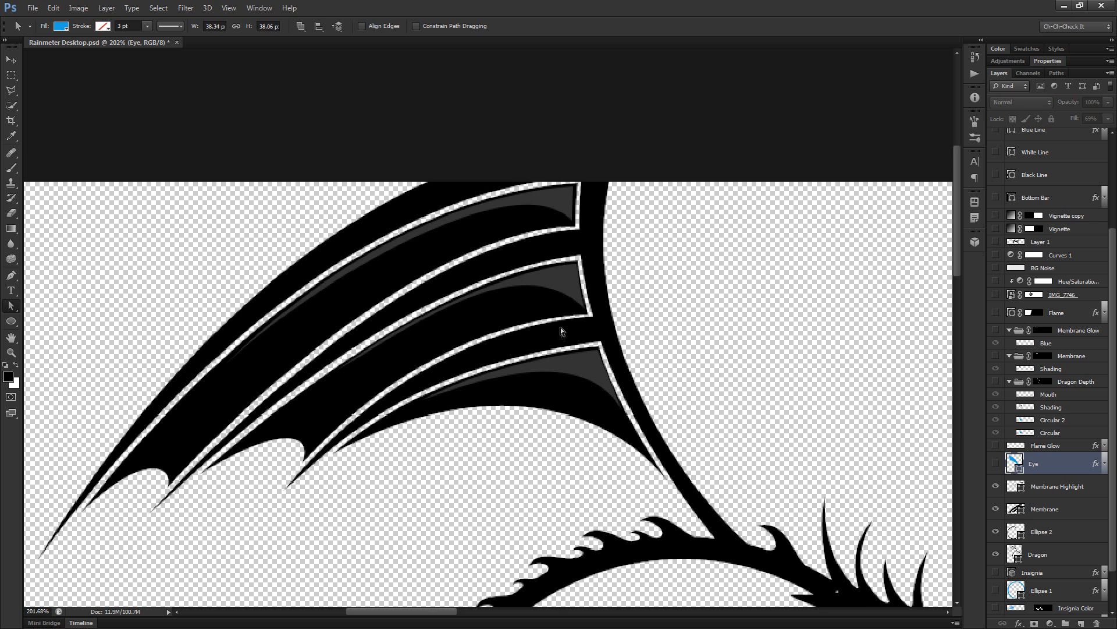
scroll(561, 326, "down", 2)
scroll(561, 329, "down", 2)
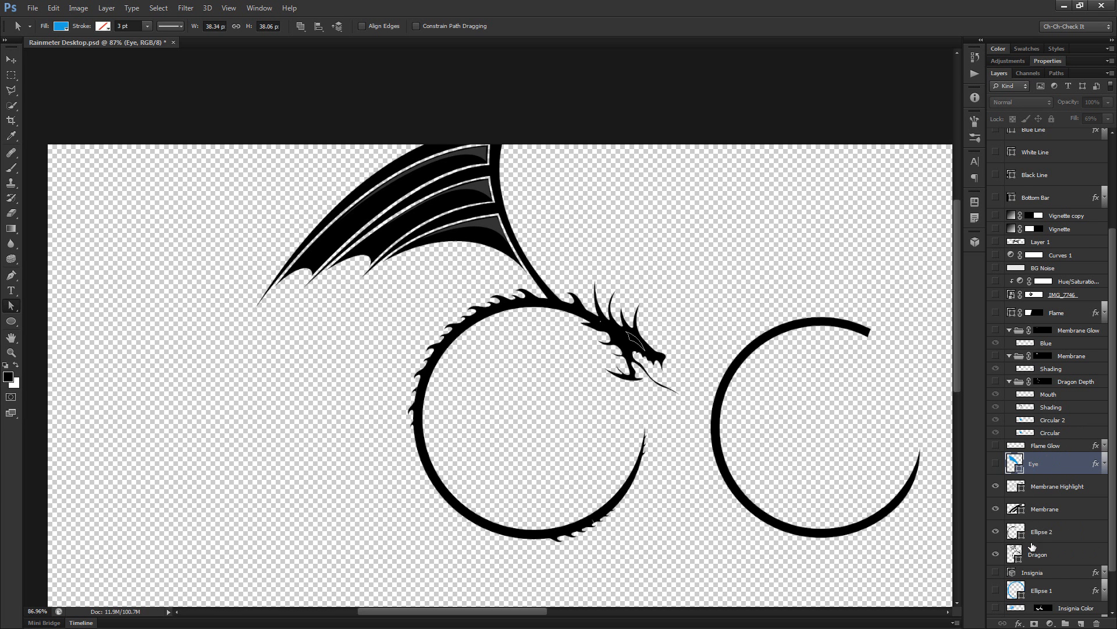
Step: Return the artwork to its dark state with the background layers visible, the reduced layer fills restored and Ellipse 2 removed
left_click(1069, 530)
left_click(1069, 486)
left_click(1068, 508)
key("1")
left_click(1068, 532)
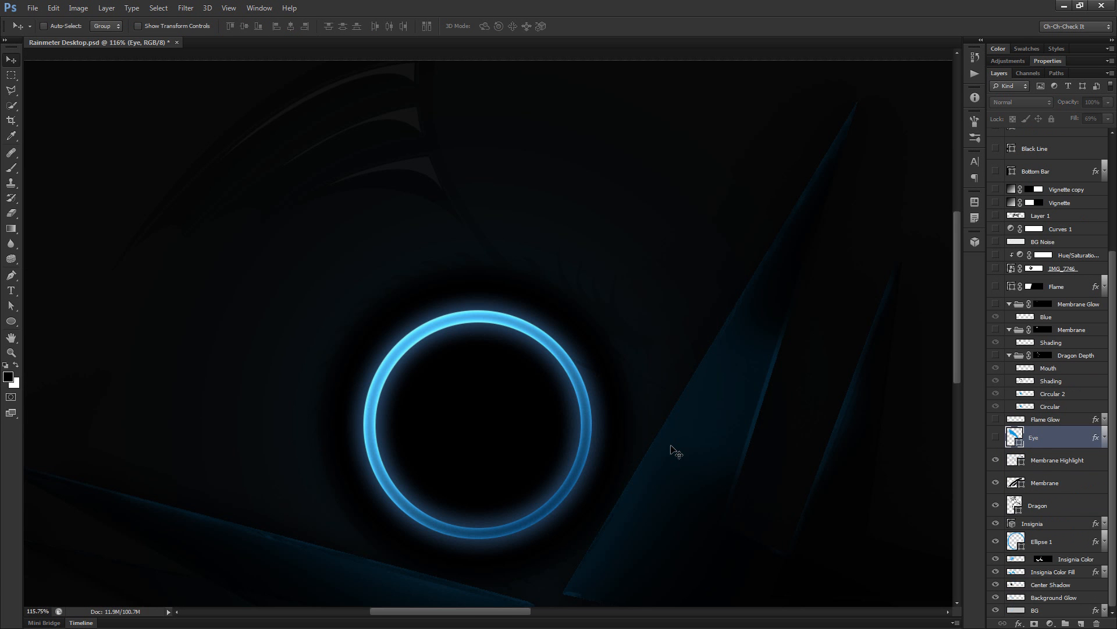
Step: Examine the faint dragon silhouette and wing around the glowing blue ring on the dark background
left_click_drag(628, 411, 656, 407)
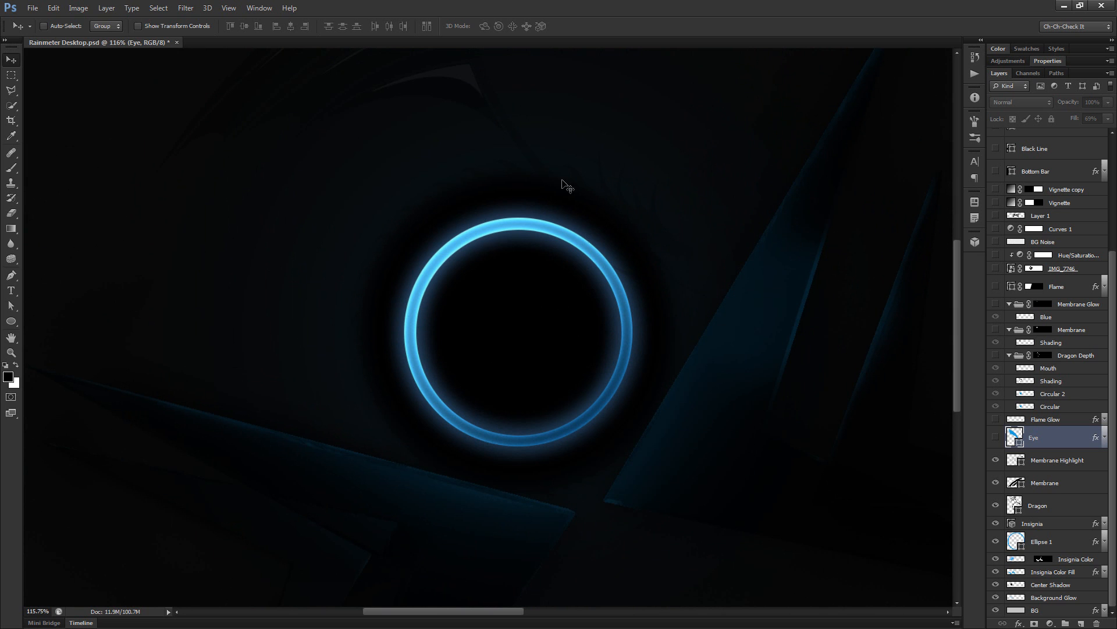
left_click_drag(538, 181, 548, 316)
scroll(576, 339, "up", 3)
left_click_drag(665, 407, 639, 332)
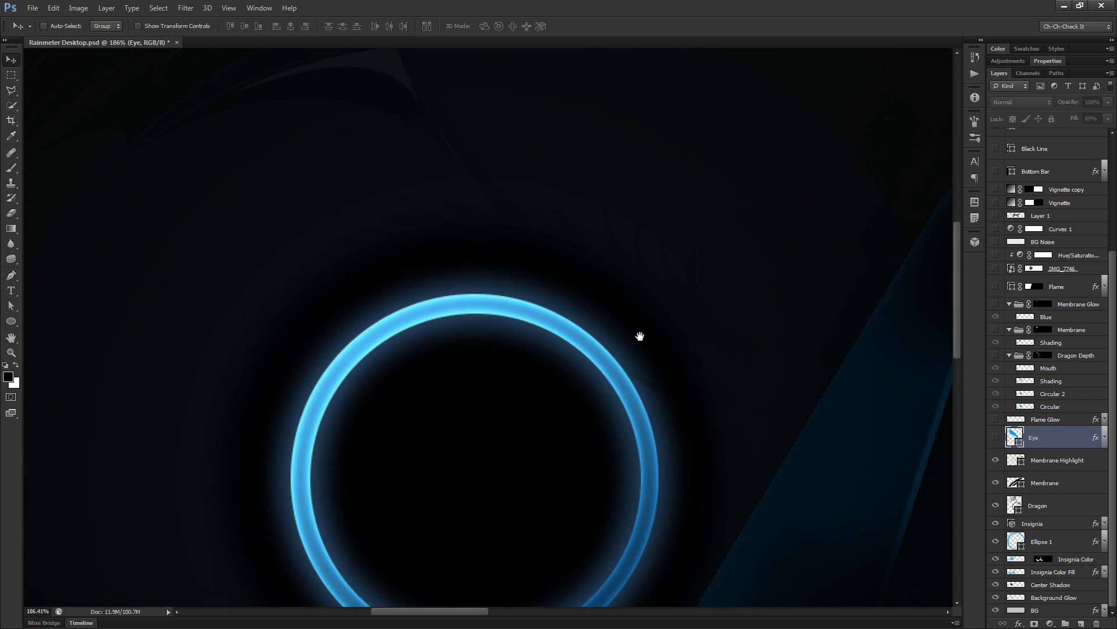
scroll(722, 346, "up", 3)
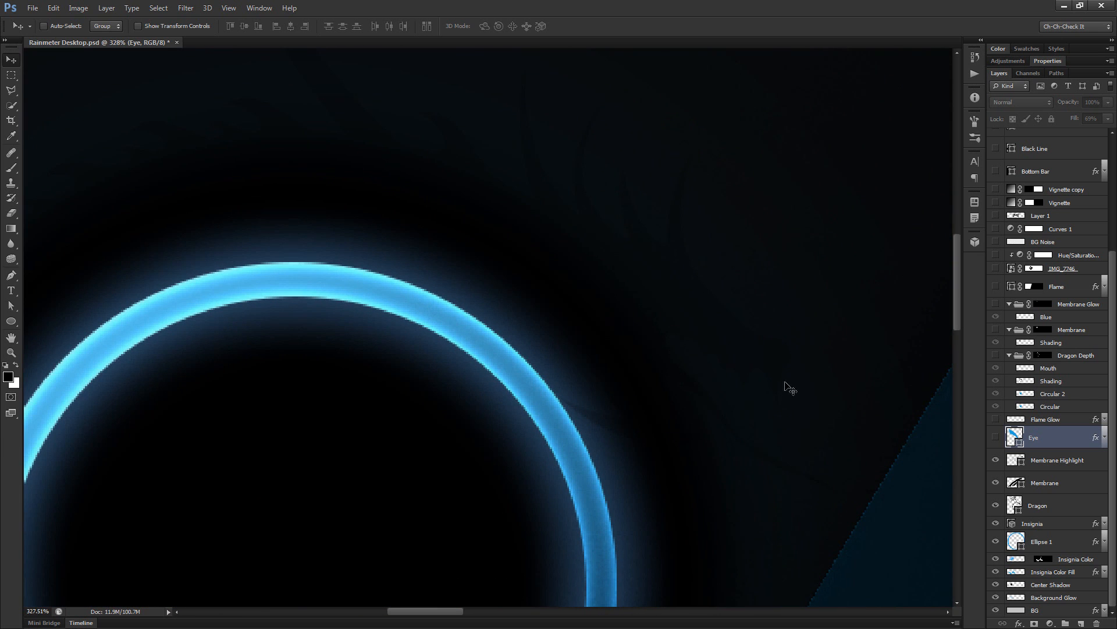
scroll(591, 279, "down", 3)
left_click_drag(459, 312, 544, 342)
scroll(469, 229, "down", 3)
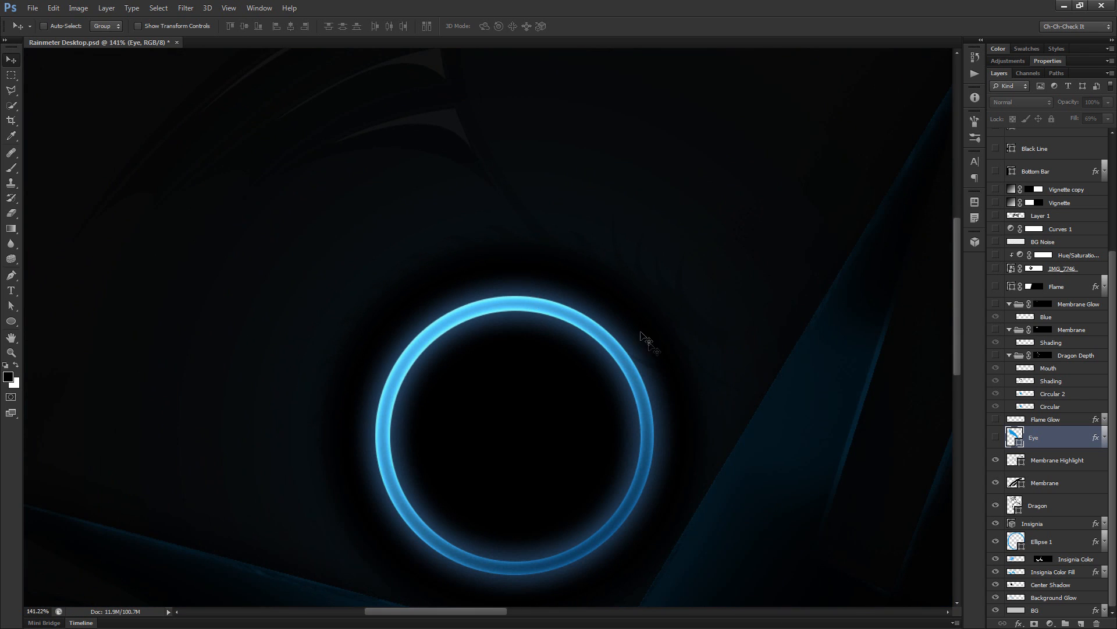
scroll(649, 344, "up", 2)
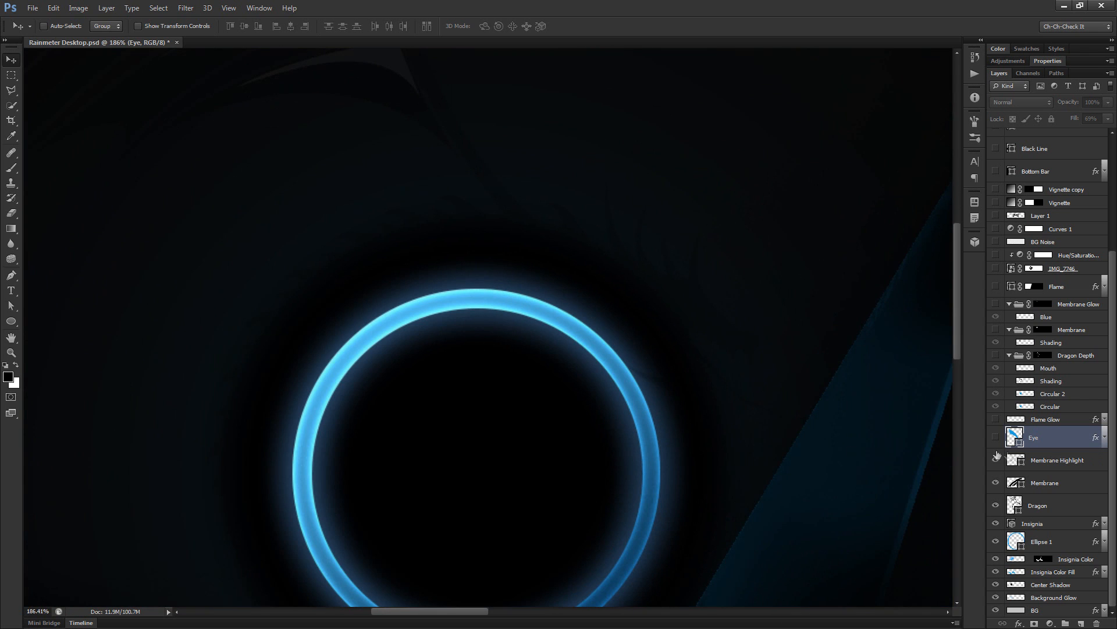
Step: Load the Dragon layer's outline as a selection to check its silhouette against the background, and deselect it
left_click(1069, 486)
left_click(1019, 509)
left_click(1016, 506, "ctrl")
scroll(541, 245, "down", 2)
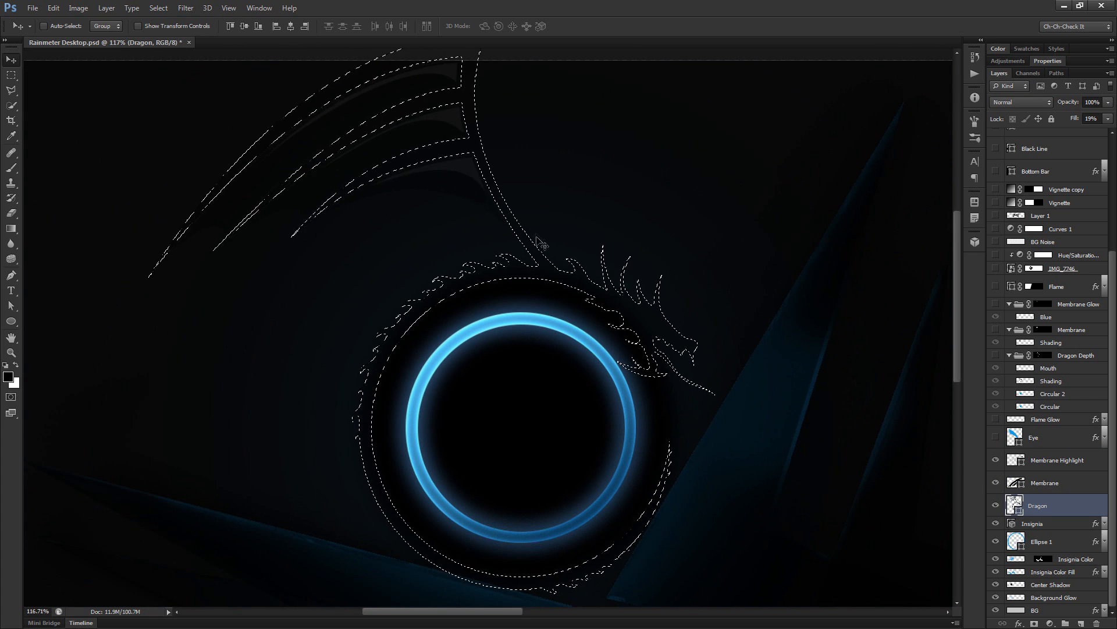
key("ctrl+d")
Step: Hide the Membrane and Membrane Highlight layers and show the Dragon Depth group
scroll(1057, 356, "up", 1)
left_click(1049, 393)
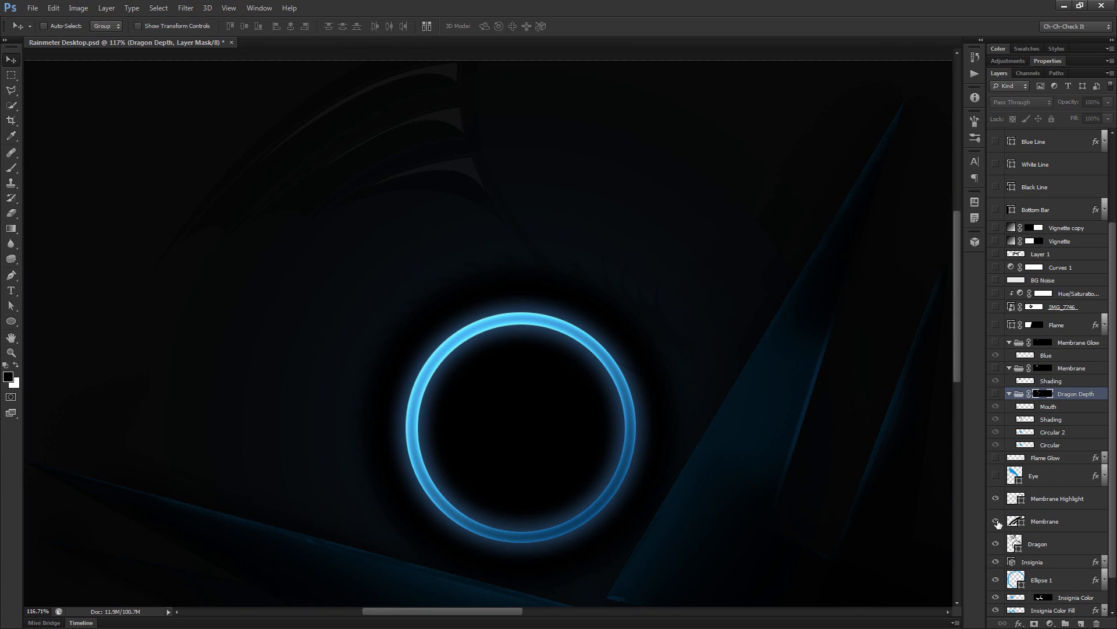
left_click(997, 499)
left_click(995, 394)
Step: Examine the blue depth shading along the dragon's neck, jaw and mouth
scroll(546, 239, "up", 3)
scroll(599, 319, "up", 1)
left_click_drag(601, 314, 601, 354)
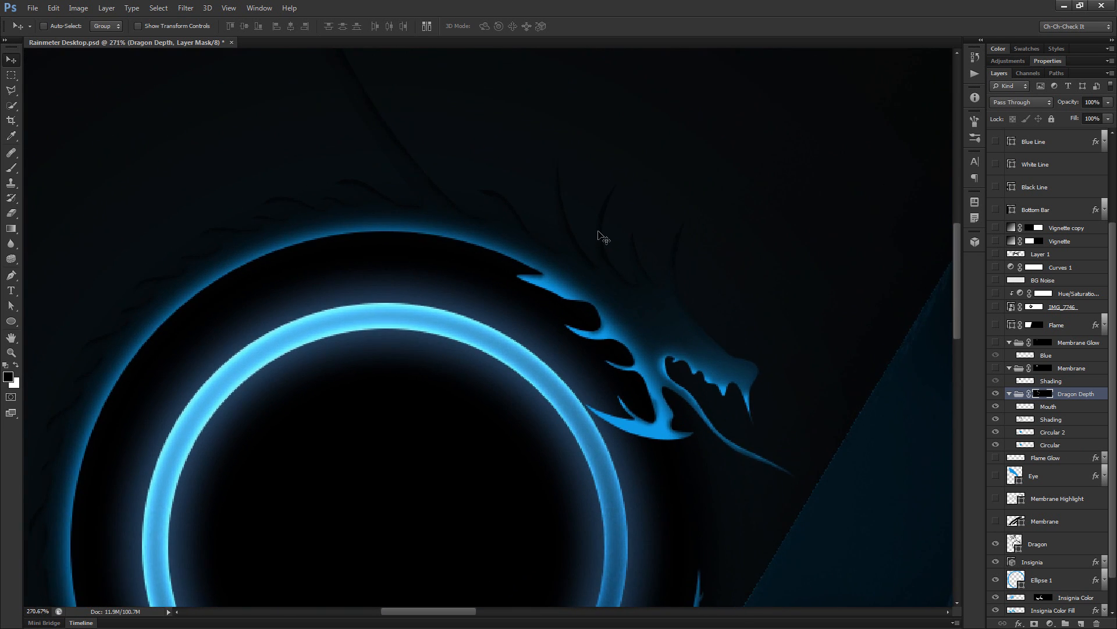
scroll(605, 242, "up", 2)
scroll(734, 314, "up", 1)
scroll(791, 364, "up", 1)
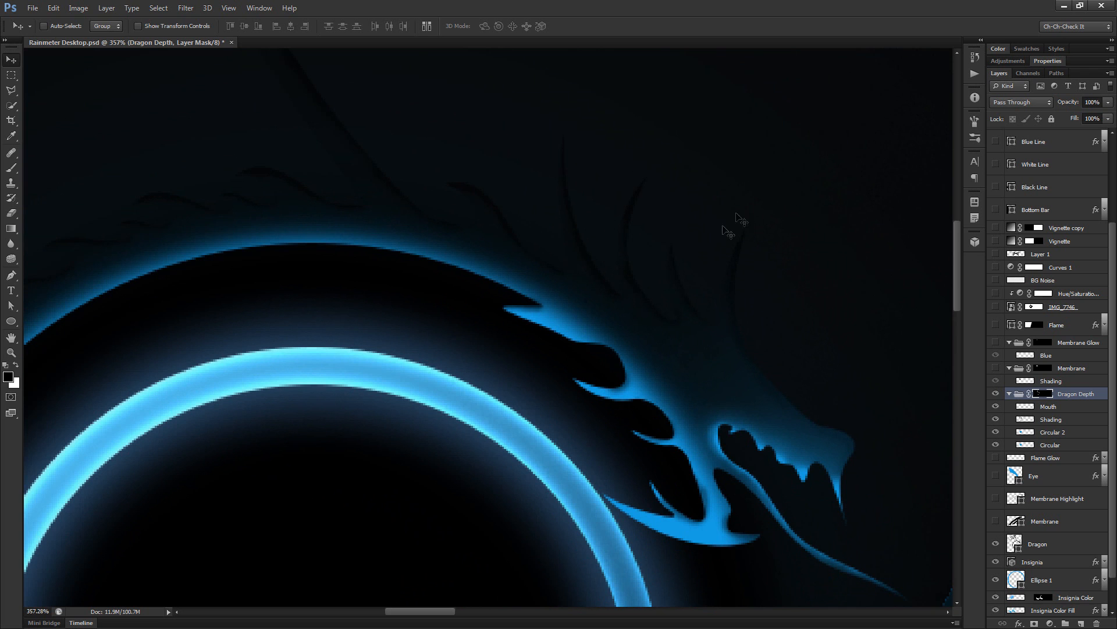
Step: Compare the unlit wing with the blue inner-edge shading around the dragon's circular body and tail
left_click_drag(511, 224, 599, 419)
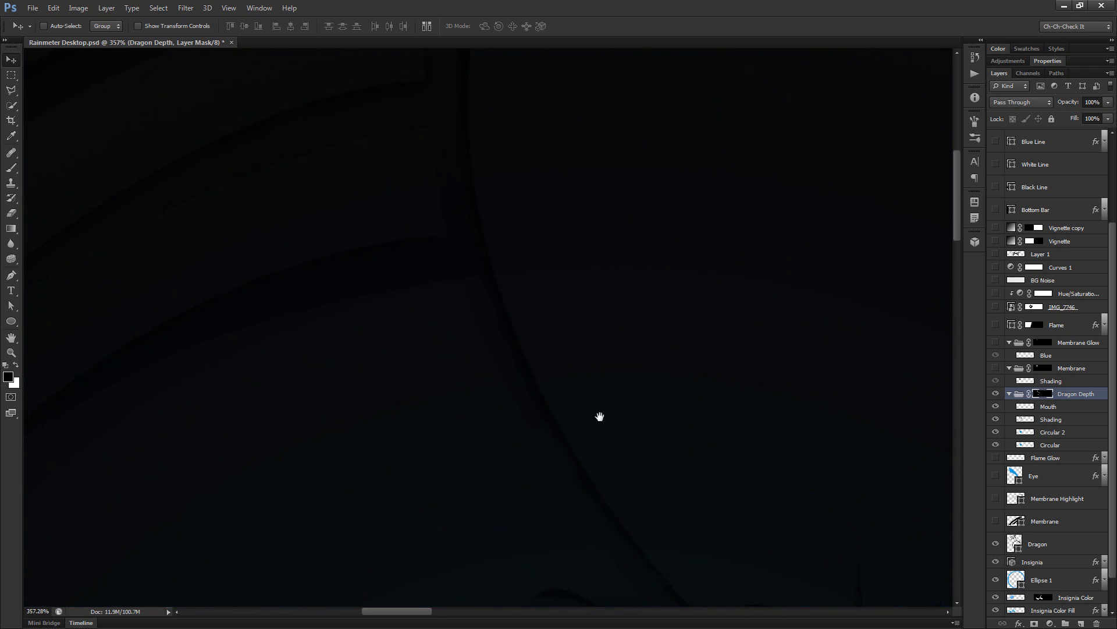
left_click_drag(499, 209, 801, 217)
scroll(422, 330, "down", 3)
scroll(423, 330, "up", 3)
left_click_drag(509, 296, 561, 479)
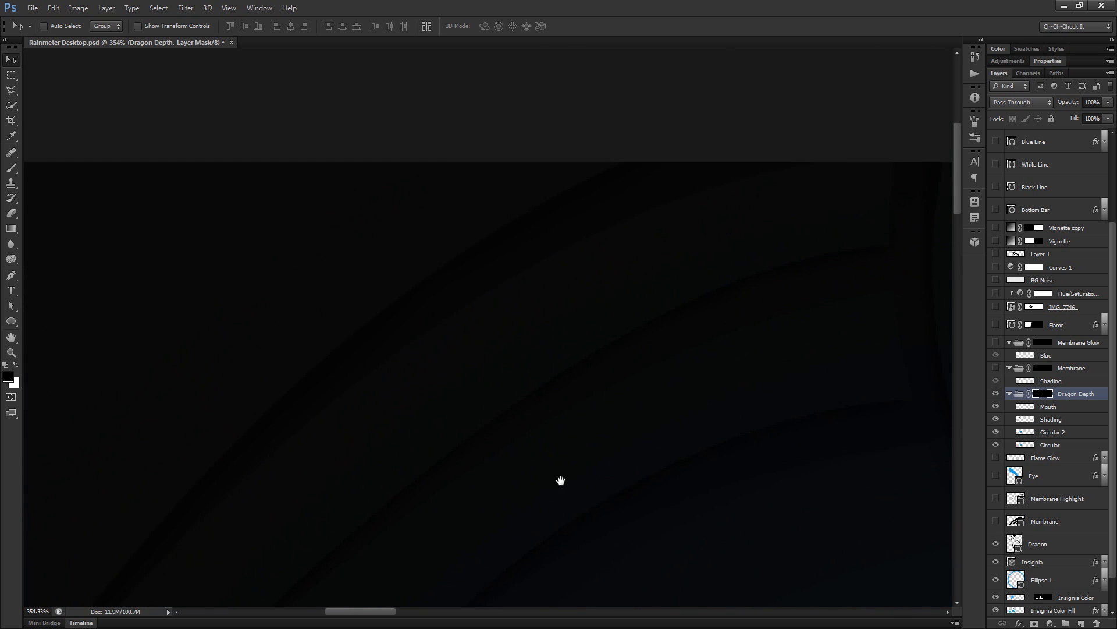
left_click_drag(805, 456, 688, 274)
scroll(706, 281, "down", 3)
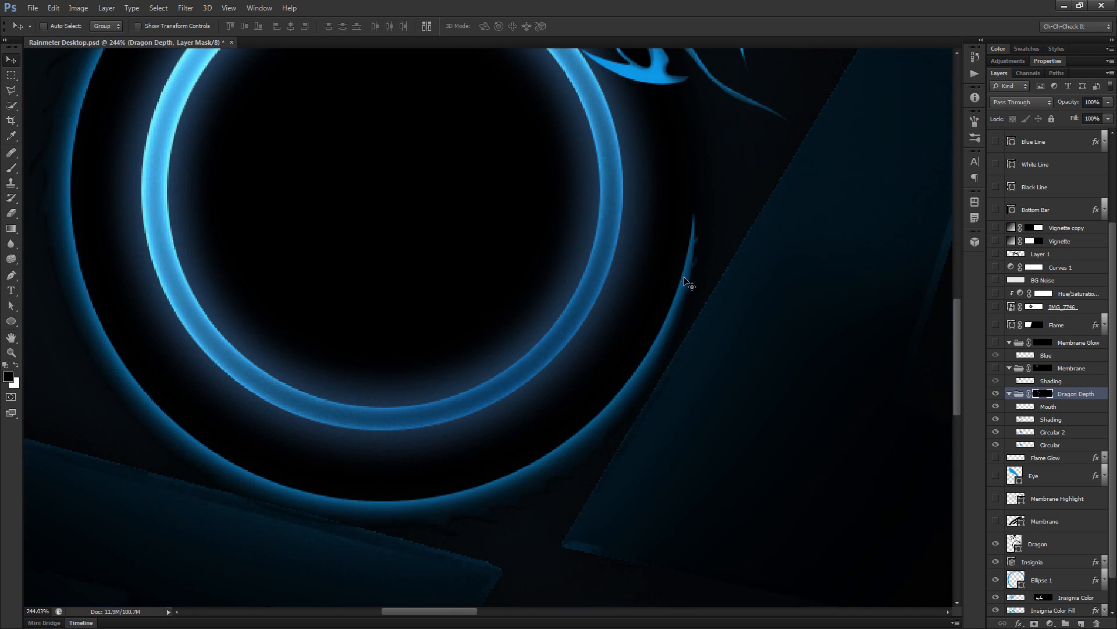
left_click_drag(496, 241, 522, 355)
scroll(523, 243, "up", 3)
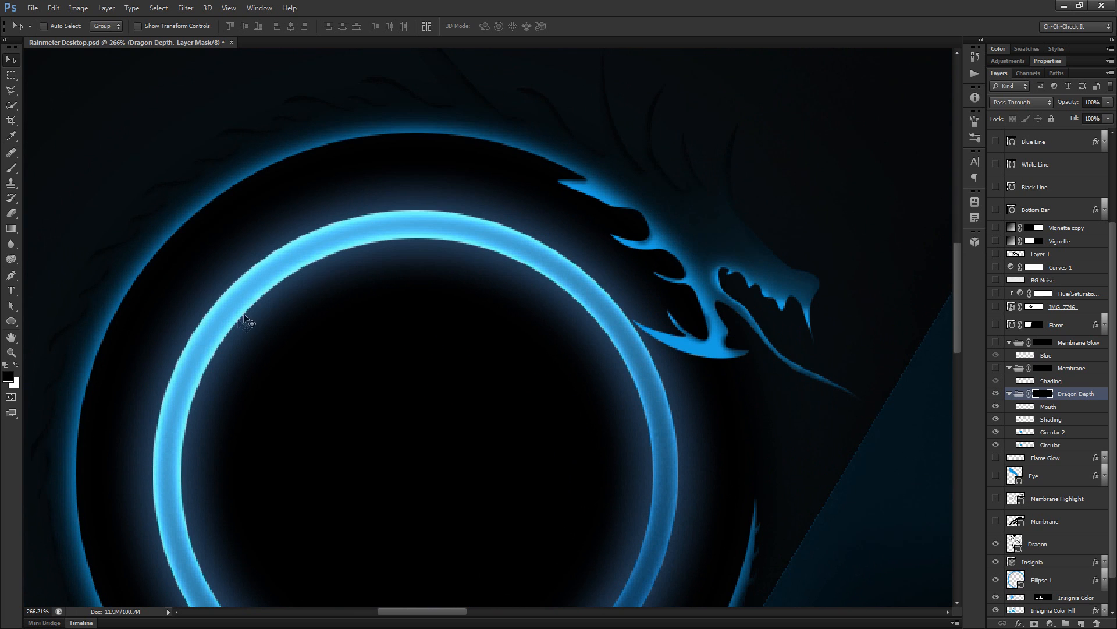
Step: Examine the blue depth shading around the dragon's head and circular body, undoing any accidental shift of the artwork
left_click_drag(392, 417, 441, 322)
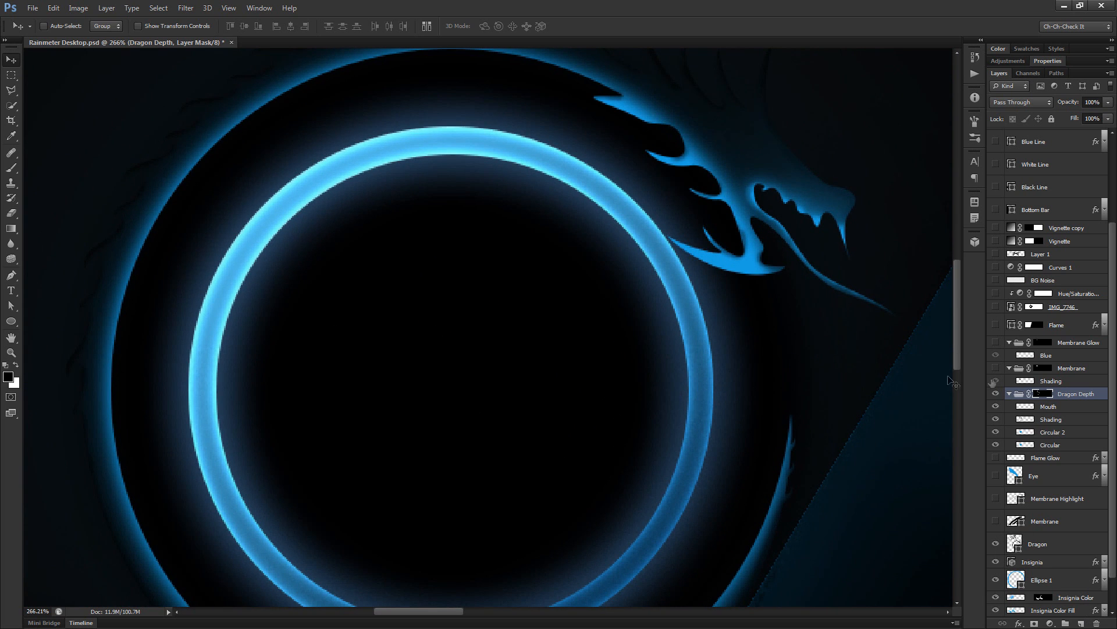
left_click_drag(554, 391, 649, 431)
left_click_drag(717, 391, 542, 508)
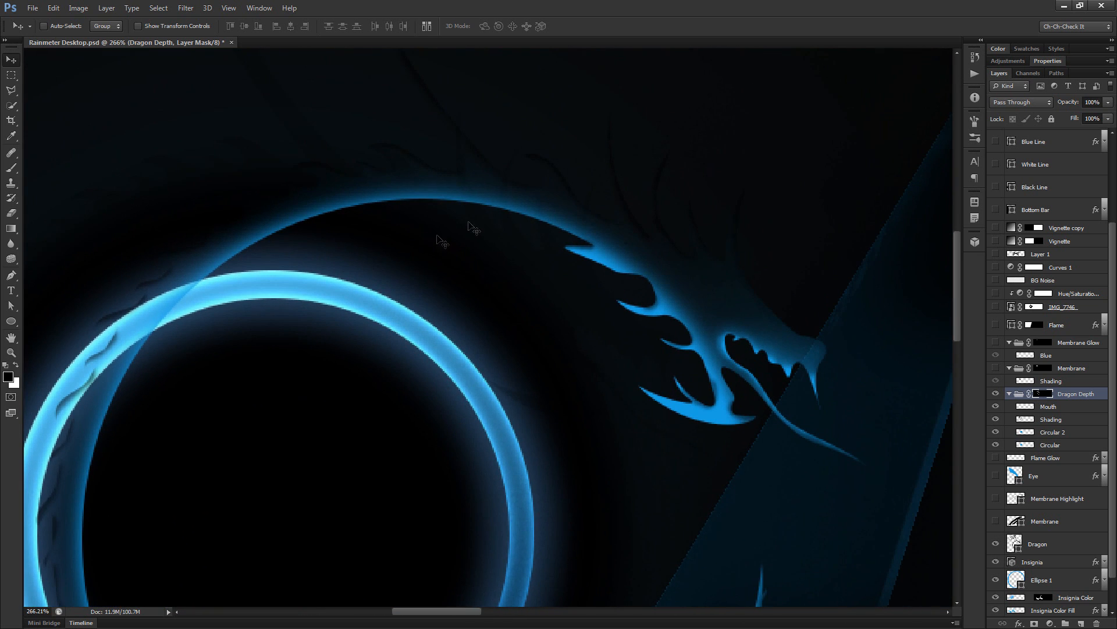
left_click_drag(726, 418, 698, 418)
left_click_drag(531, 464, 677, 375)
key("ctrl+z")
scroll(668, 308, "down", 2)
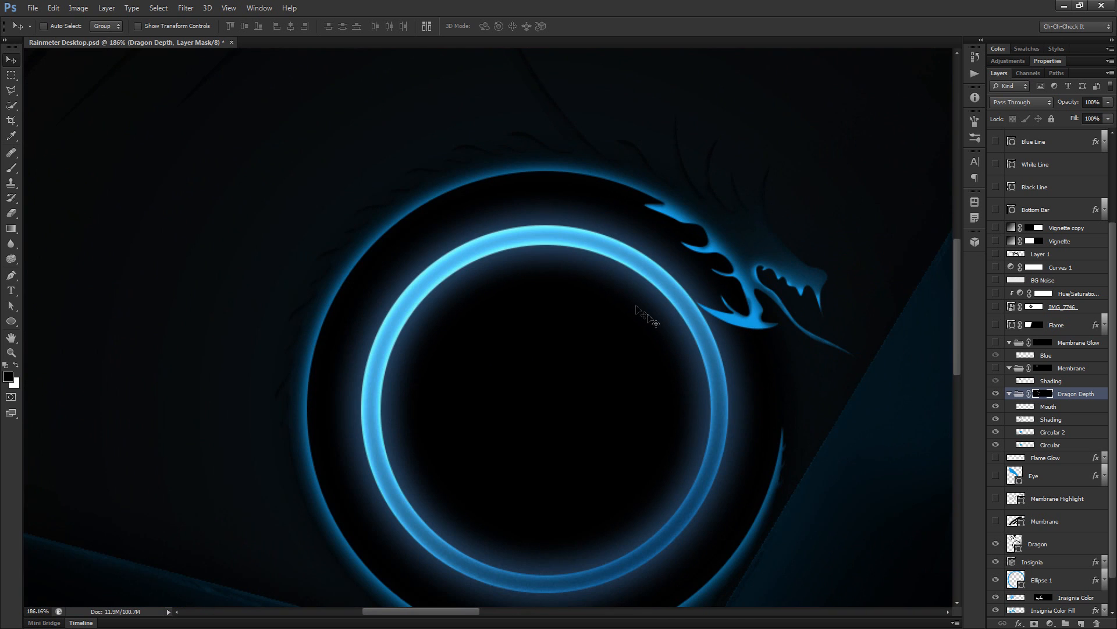
scroll(734, 227, "up", 2)
scroll(733, 230, "up", 2)
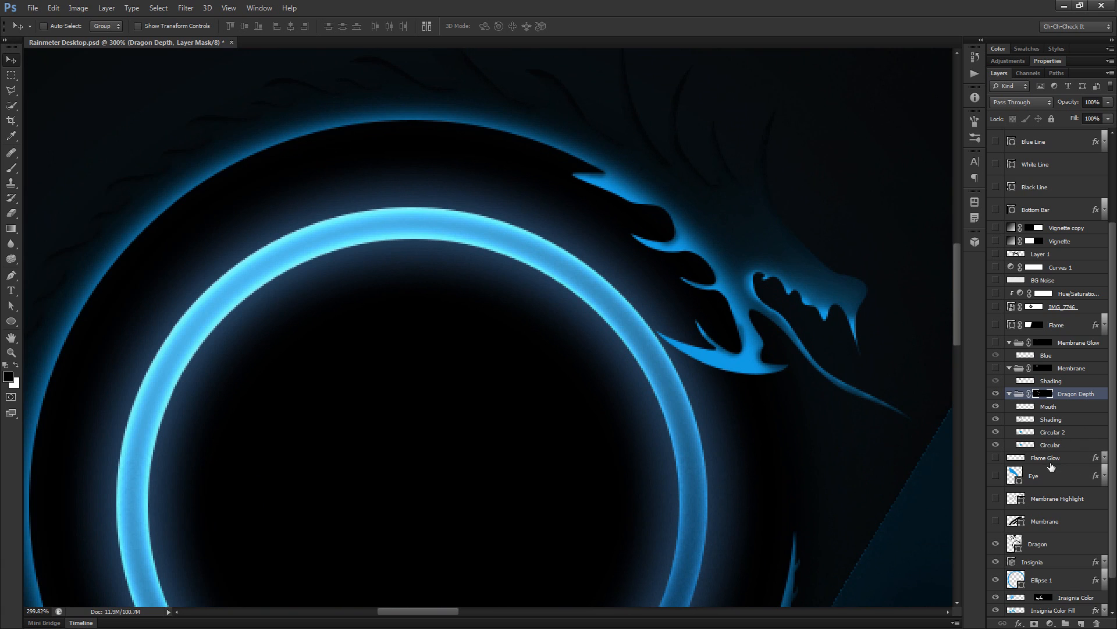
Step: Show and select the dragon's Eye layer, and expand its list of effects
left_click(994, 476)
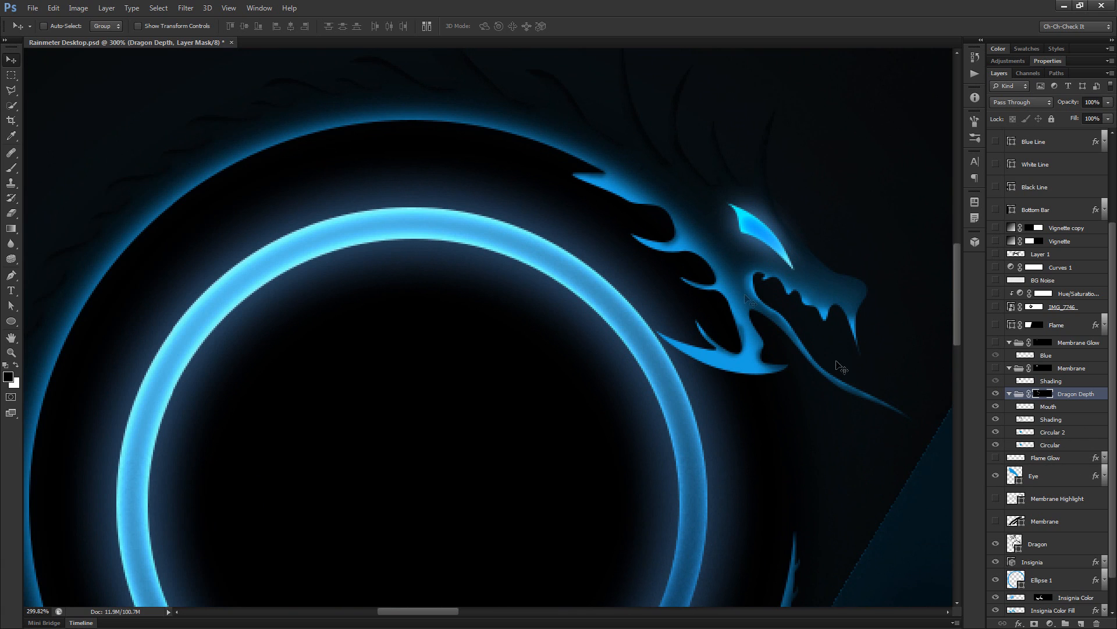
left_click(1084, 478)
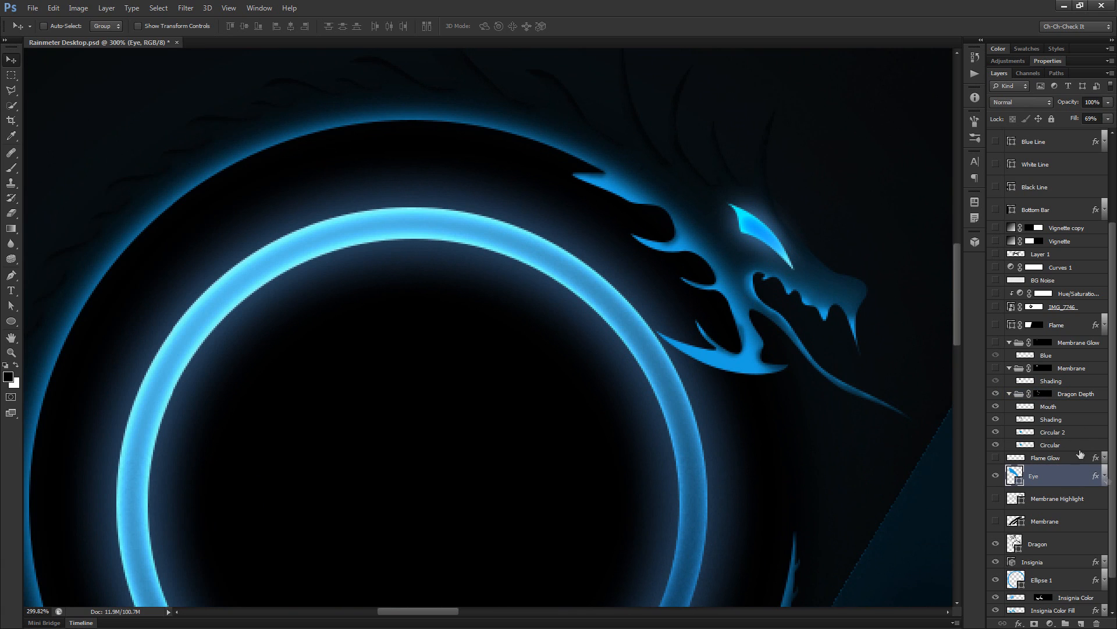
left_click(1104, 476)
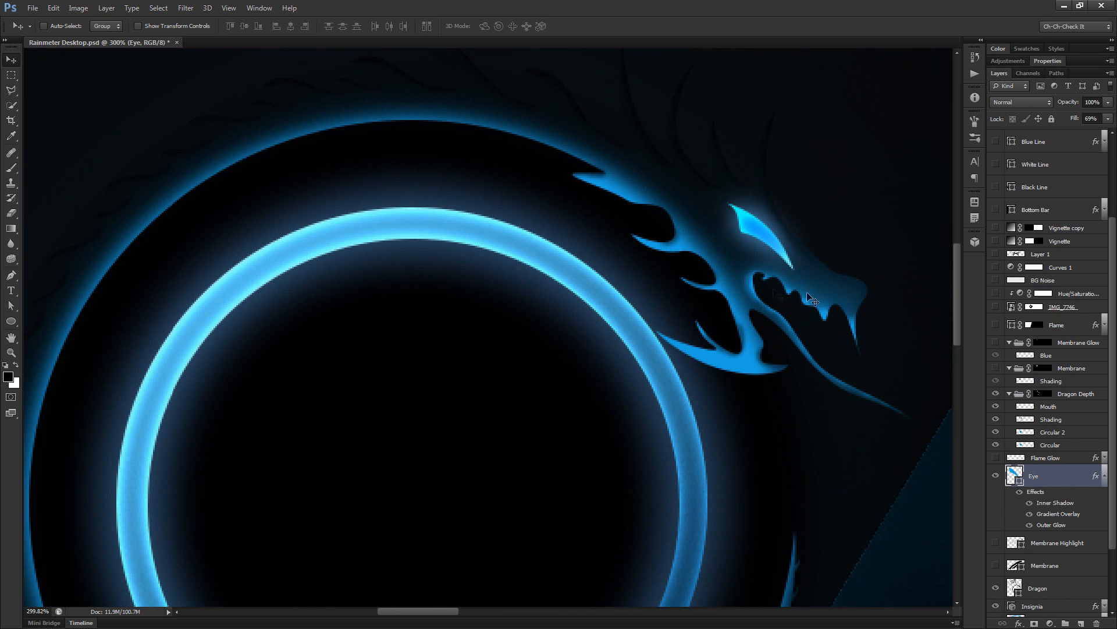
Step: Review the Eye layer's Inner Shadow, Gradient Overlay and Outer Glow settings, and close them without changes
double_click(1054, 503)
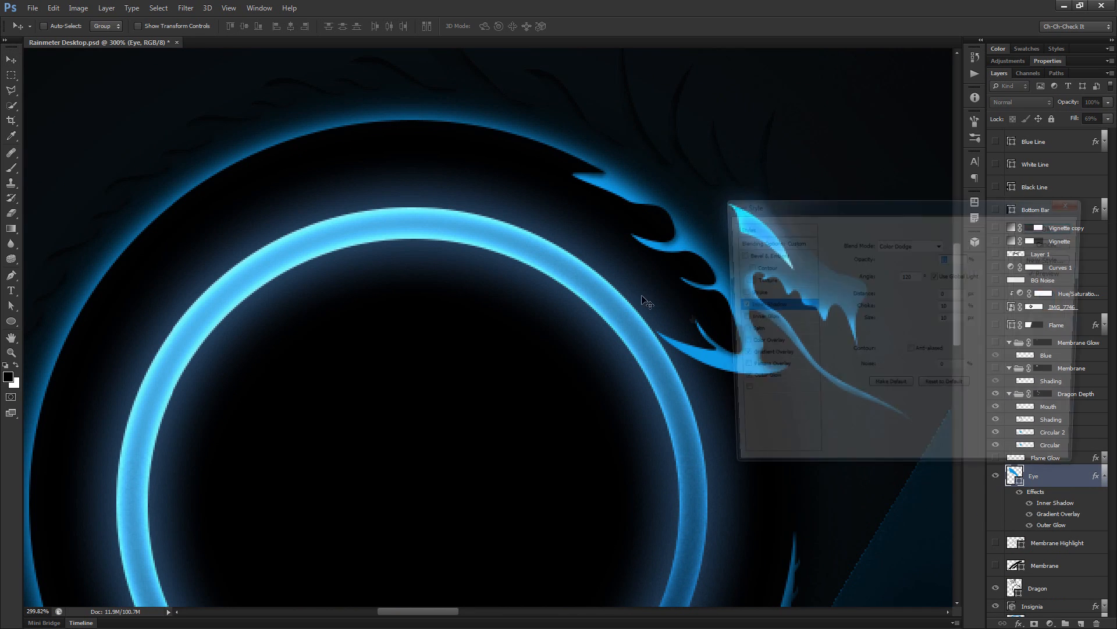
left_click(774, 358)
left_click(754, 381)
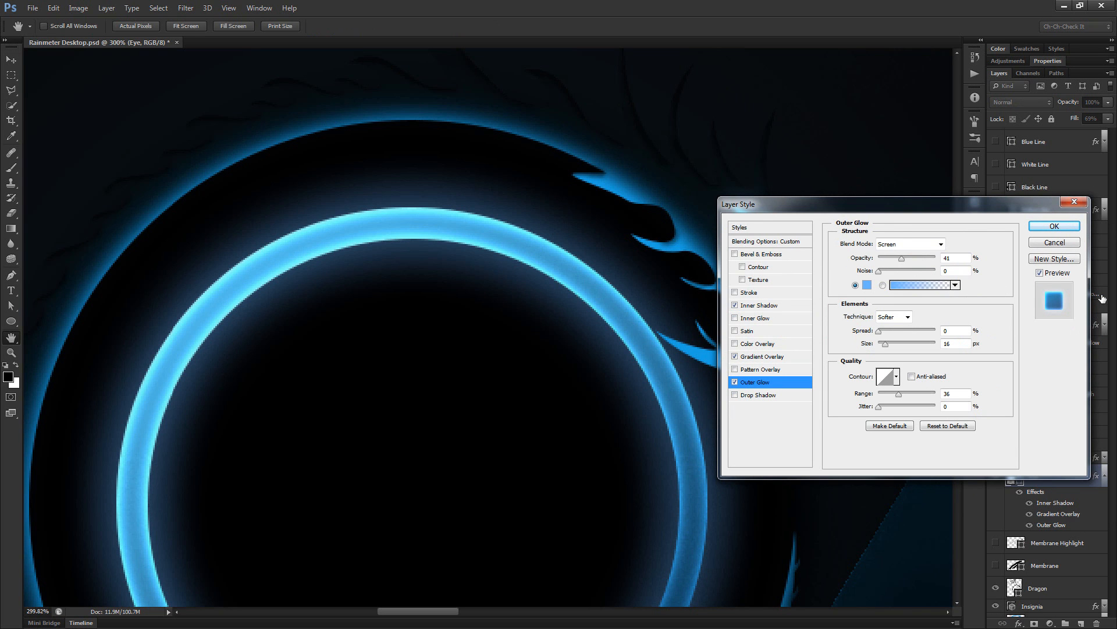
left_click(1065, 247)
Step: Examine the glowing eye in relation to the dragon's head, jaw and ring
scroll(667, 380, "down", 5)
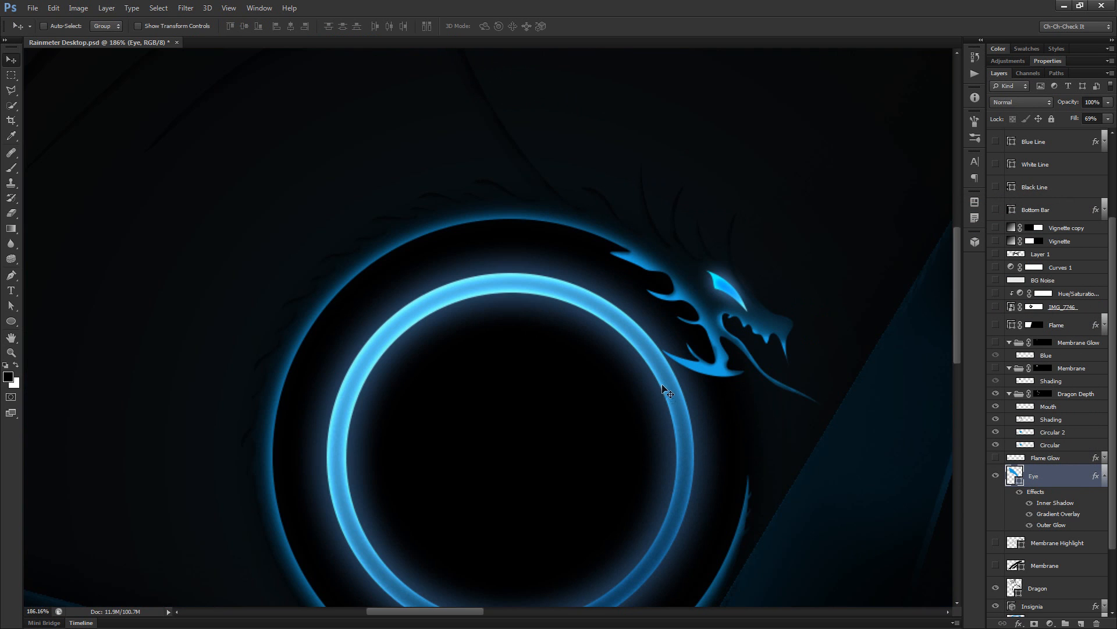
left_click_drag(648, 396, 671, 270)
scroll(706, 243, "up", 1)
scroll(711, 249, "up", 1)
scroll(499, 479, "down", 3)
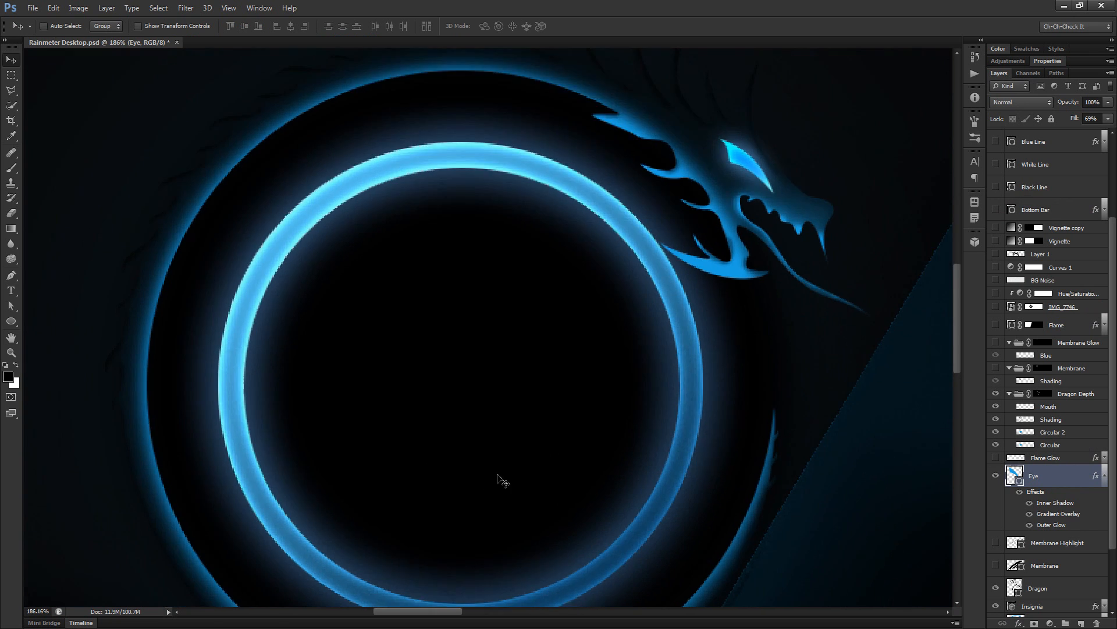
scroll(509, 399, "up", 2)
left_click_drag(587, 478, 571, 454)
scroll(554, 348, "up", 2)
Step: Show the Membrane group and inspect its dark shading along the wing's folds and edges
left_click(1045, 368)
left_click(998, 368)
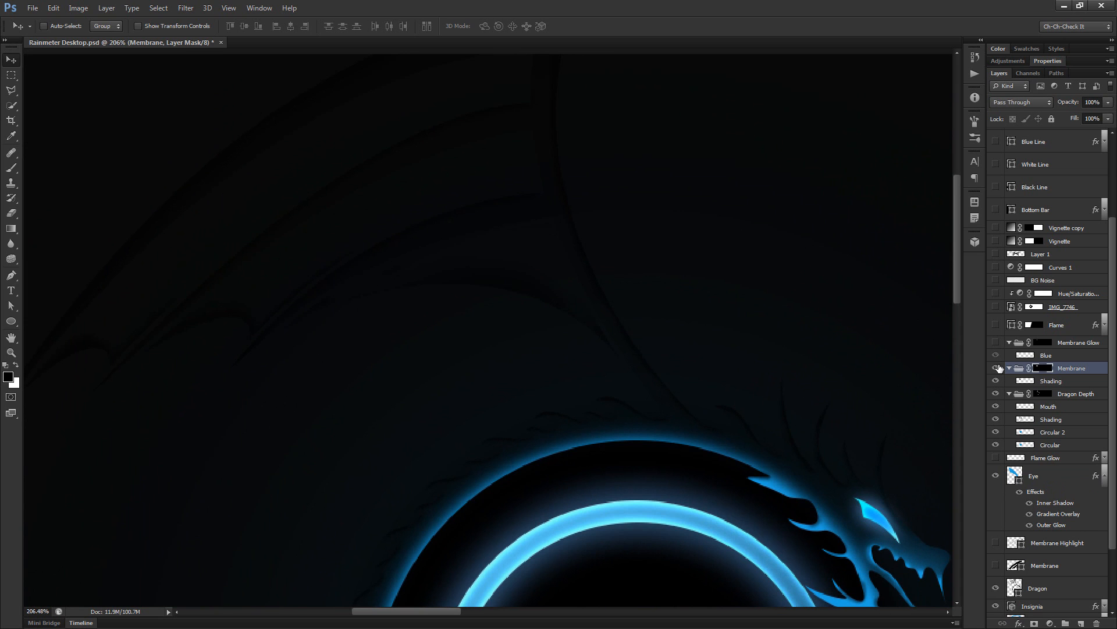
scroll(417, 325, "up", 2)
left_click_drag(492, 400, 608, 434)
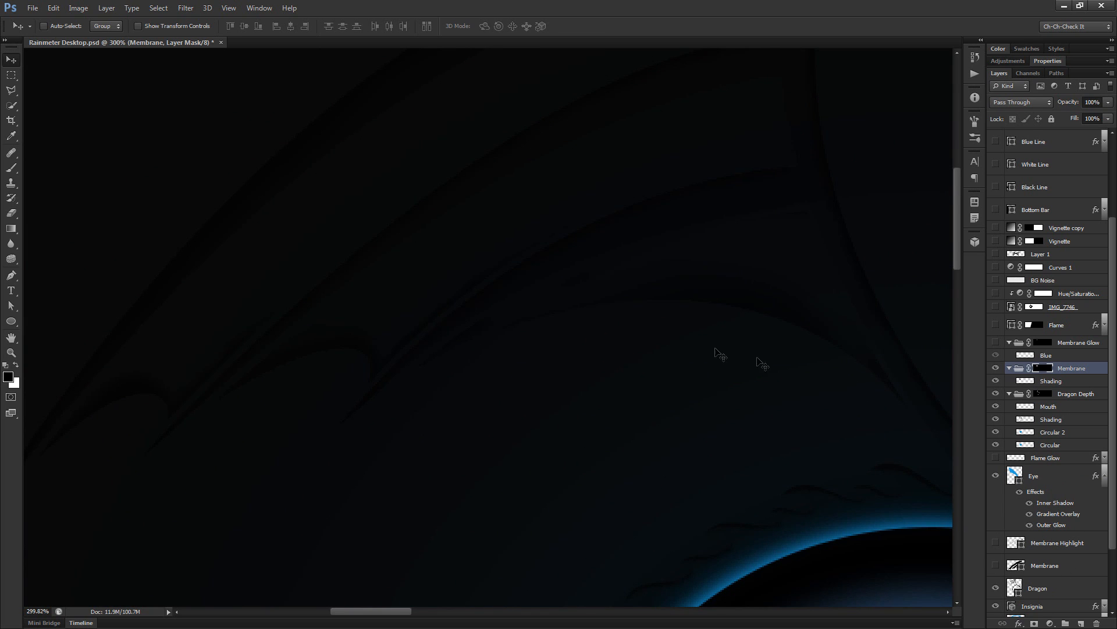
scroll(763, 364, "up", 3)
left_click_drag(649, 418, 524, 400)
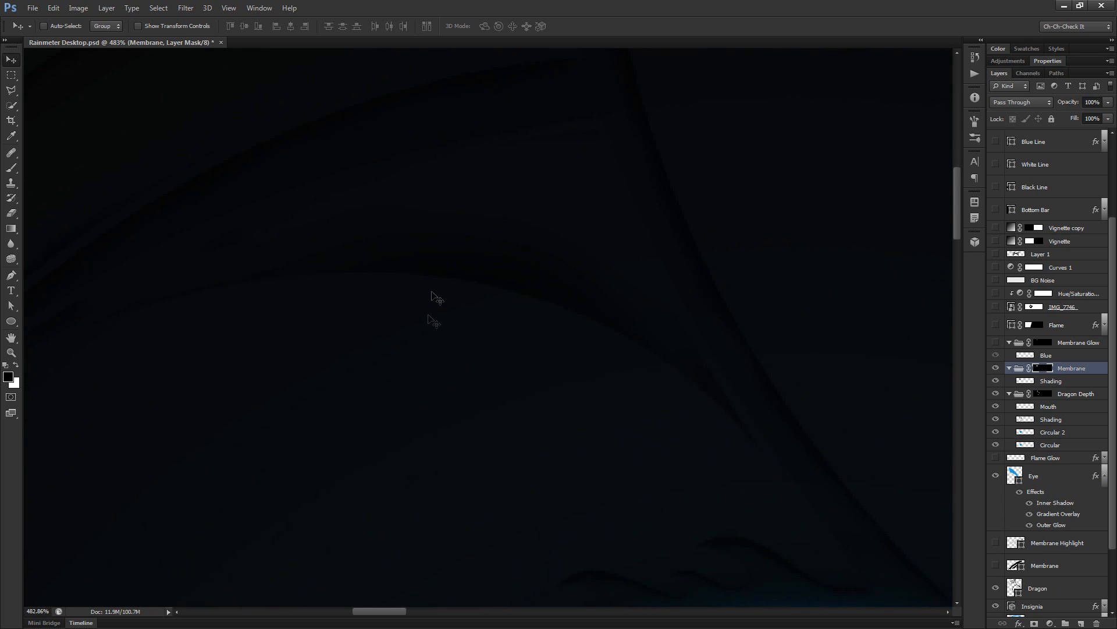
left_click_drag(429, 374, 680, 402)
left_click_drag(227, 432, 793, 327)
scroll(799, 331, "down", 3)
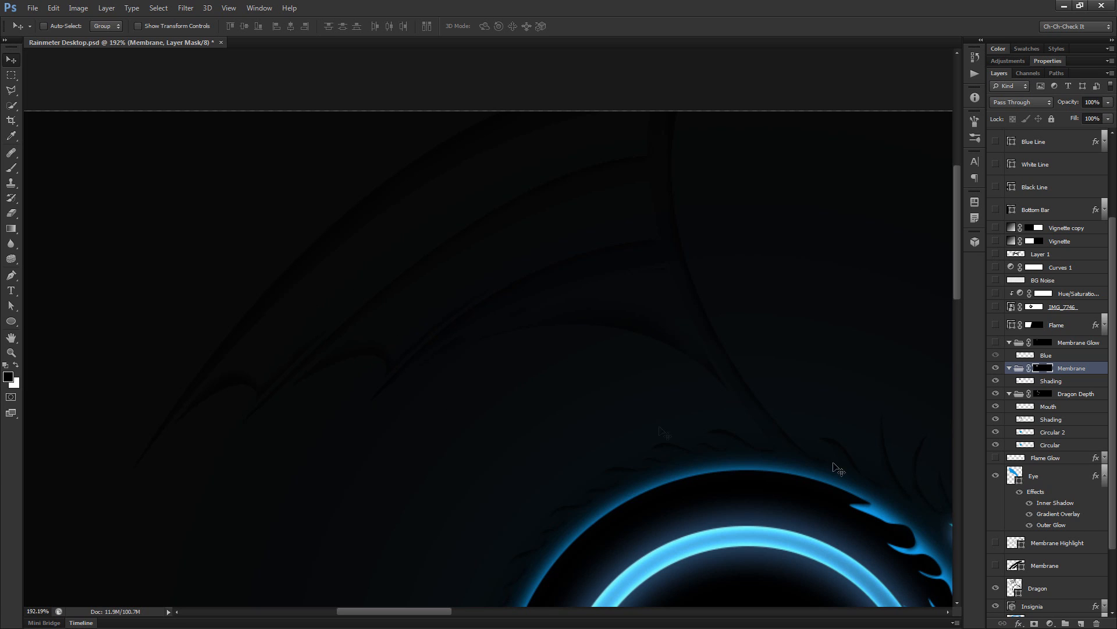
Step: Show the Membrane Glow group to light the upper corners of the wing membranes in blue
left_click(1076, 345)
left_click(995, 342)
scroll(704, 307, "up", 1)
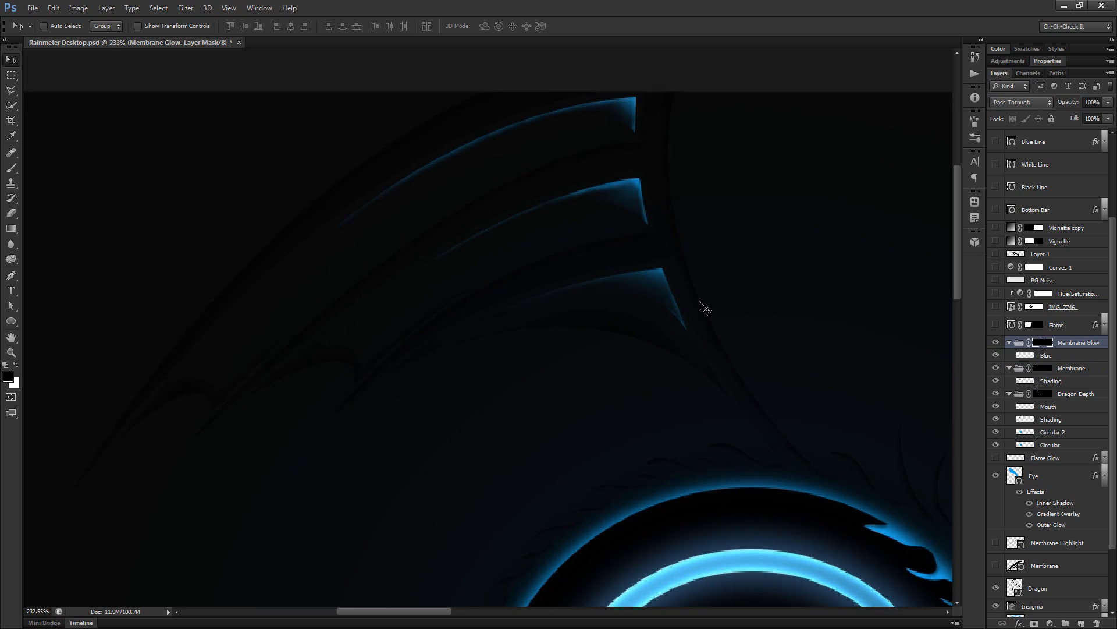
scroll(704, 307, "up", 2)
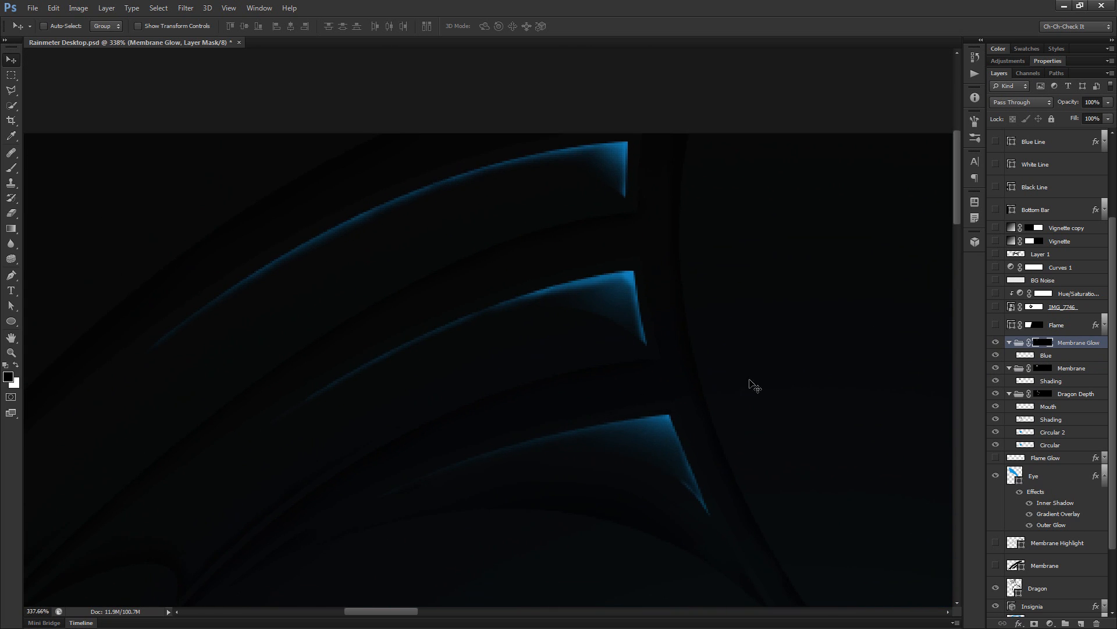
Step: Select the Blue layer, disable the Membrane Glow mask to view the raw brush strokes, and re-enable it
left_click(1051, 357)
left_click(1049, 344, "shift")
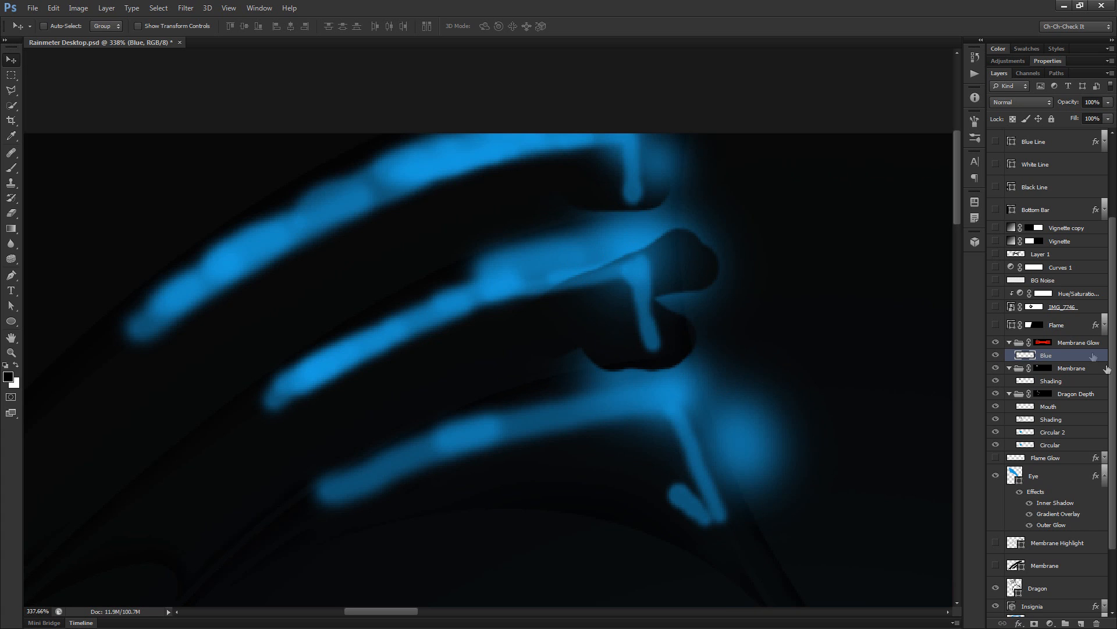
left_click(1045, 342, "shift")
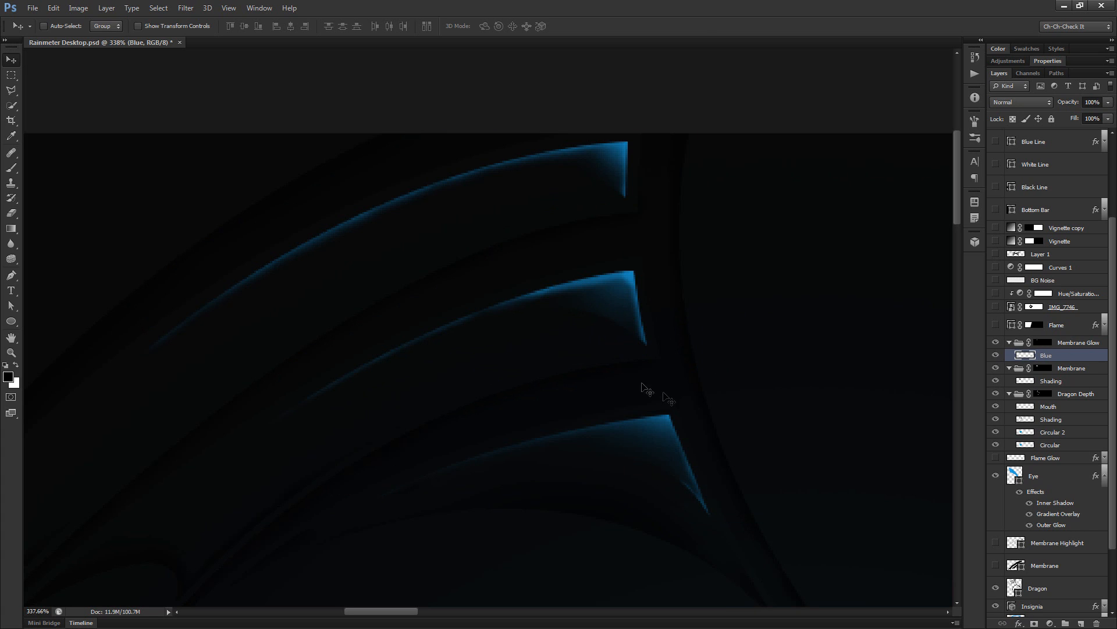
Step: Examine the blue membrane glow up close and compare it with the dragon's head and ring
scroll(484, 364, "down", 2)
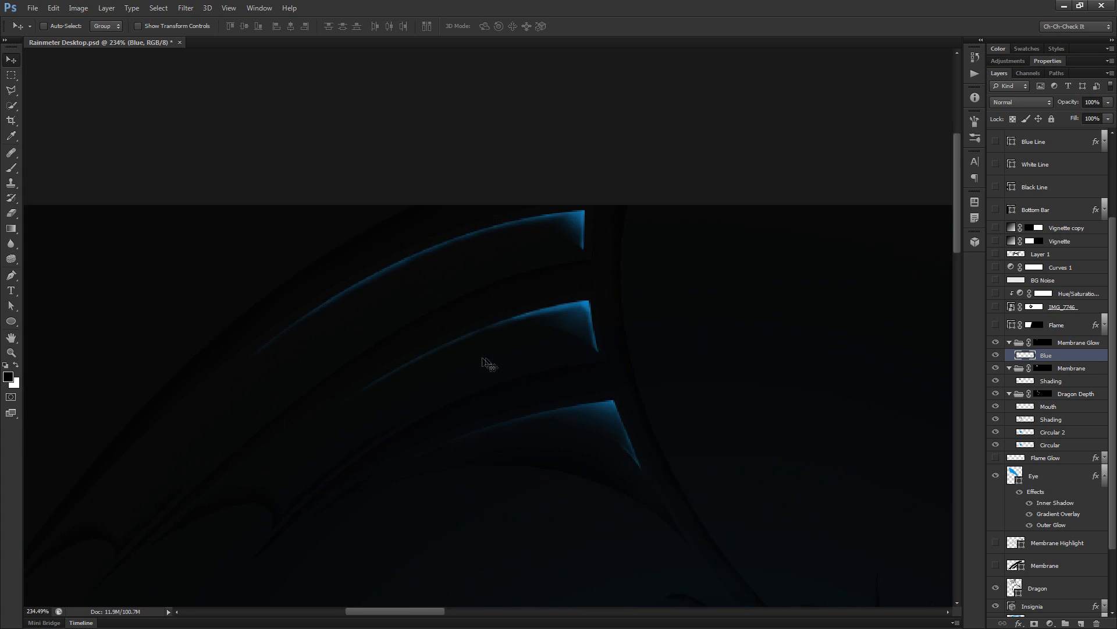
scroll(510, 331, "up", 5)
scroll(460, 343, "down", 1)
scroll(492, 332, "down", 5)
left_click_drag(634, 454, 565, 235)
scroll(517, 334, "up", 2)
left_click_drag(571, 456, 612, 423)
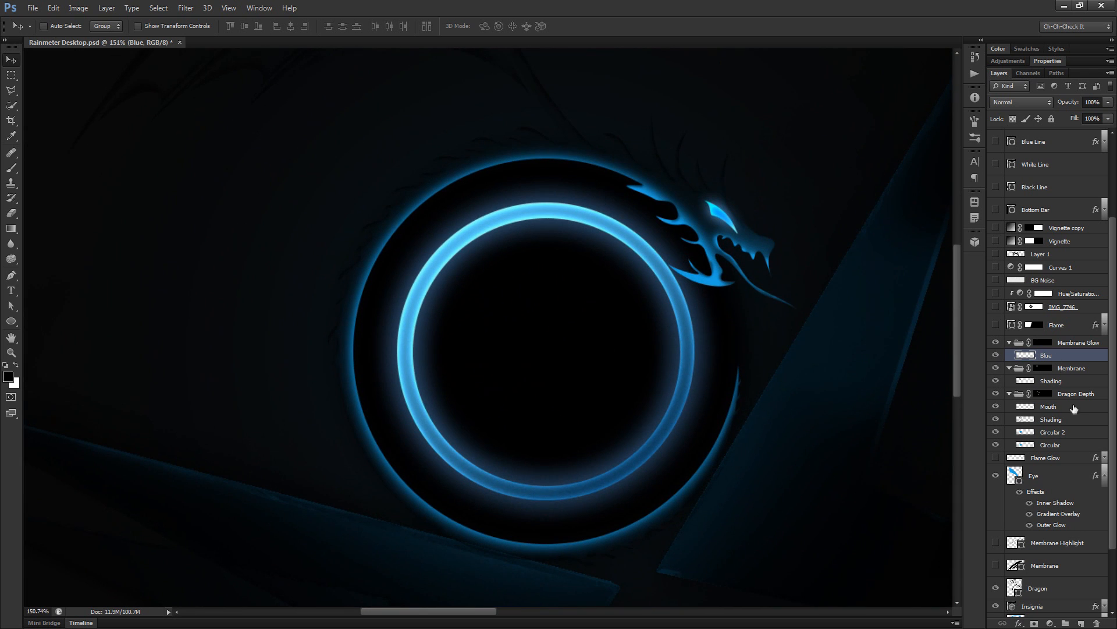
Step: Select and show the Flame layer, and inspect the flame shape coming from the dragon's mouth
scroll(1074, 409, "down", 2)
scroll(1072, 408, "up", 4)
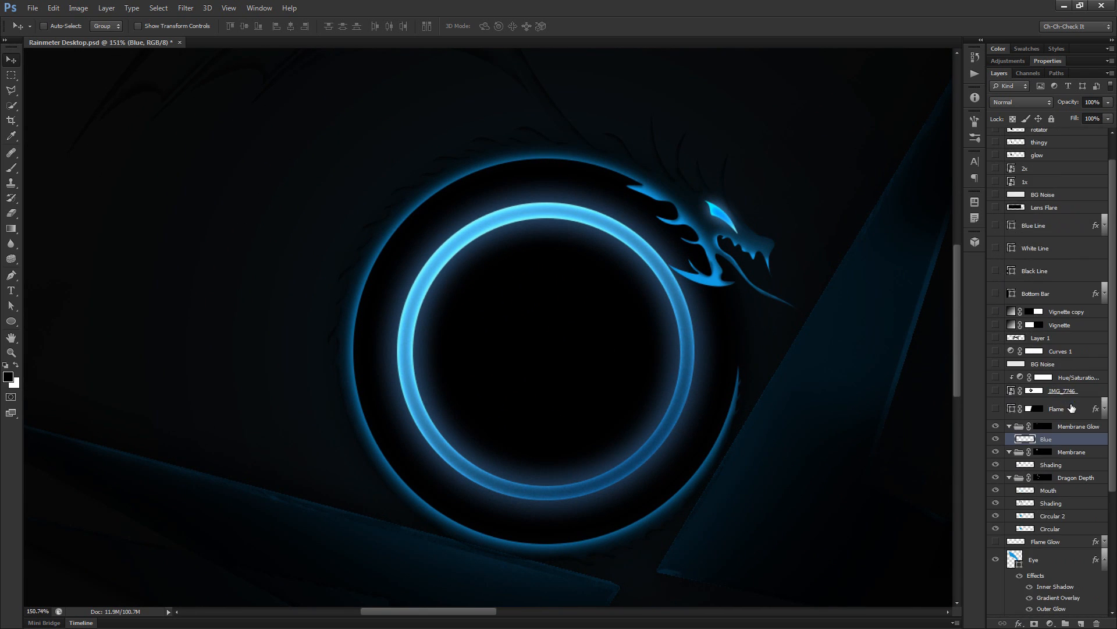
left_click(1056, 409)
left_click(996, 408)
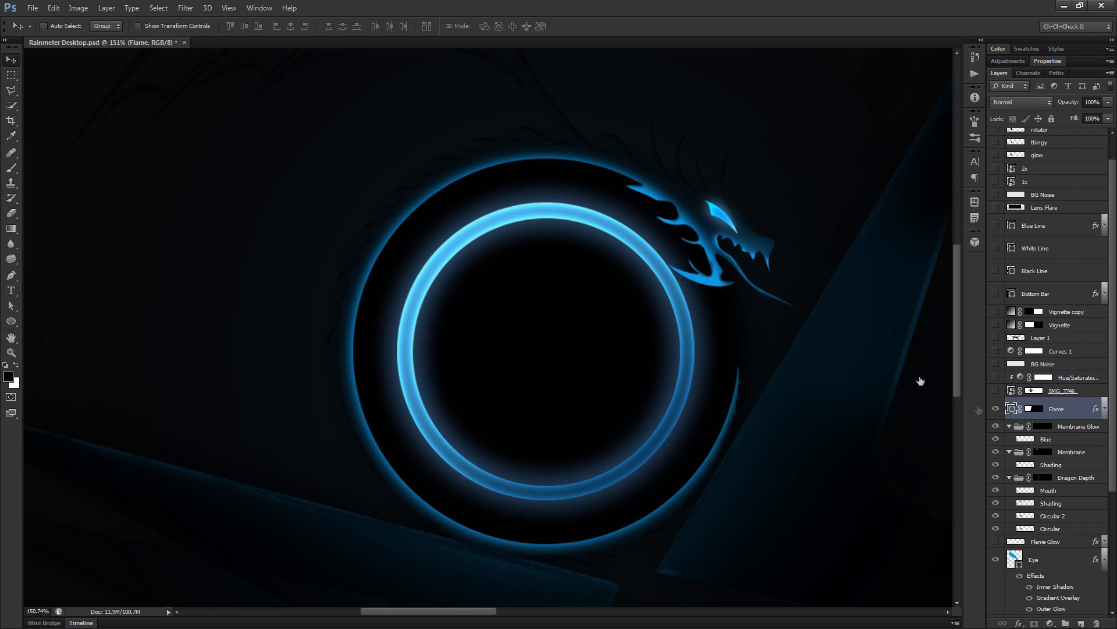
left_click_drag(888, 377, 733, 380)
scroll(590, 263, "up", 4)
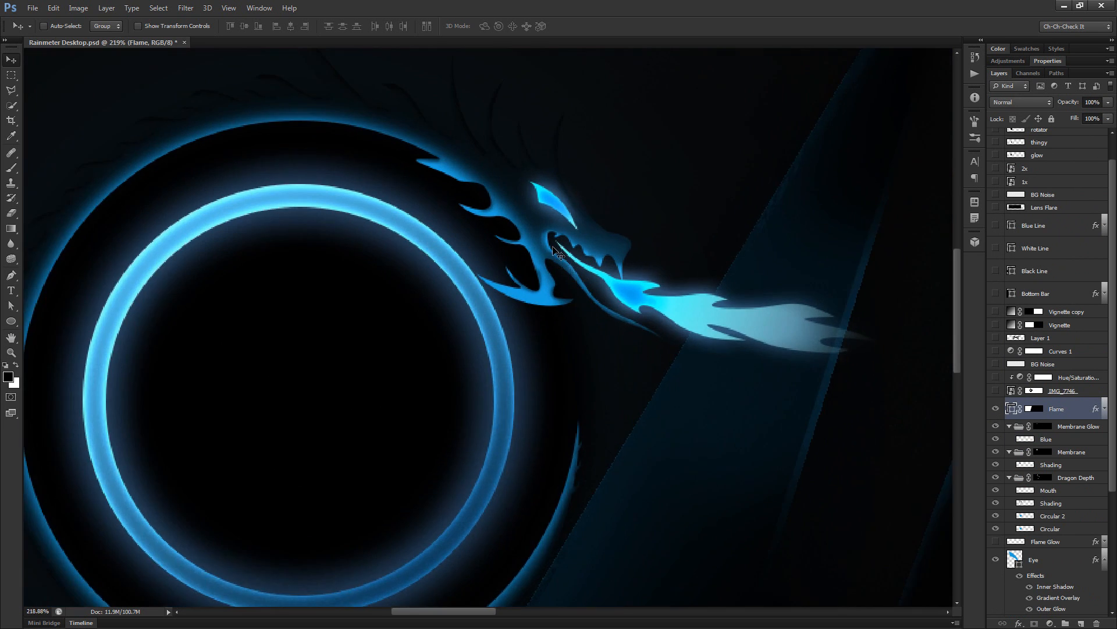
scroll(703, 319, "down", 3)
scroll(722, 375, "down", 1)
scroll(611, 372, "up", 4)
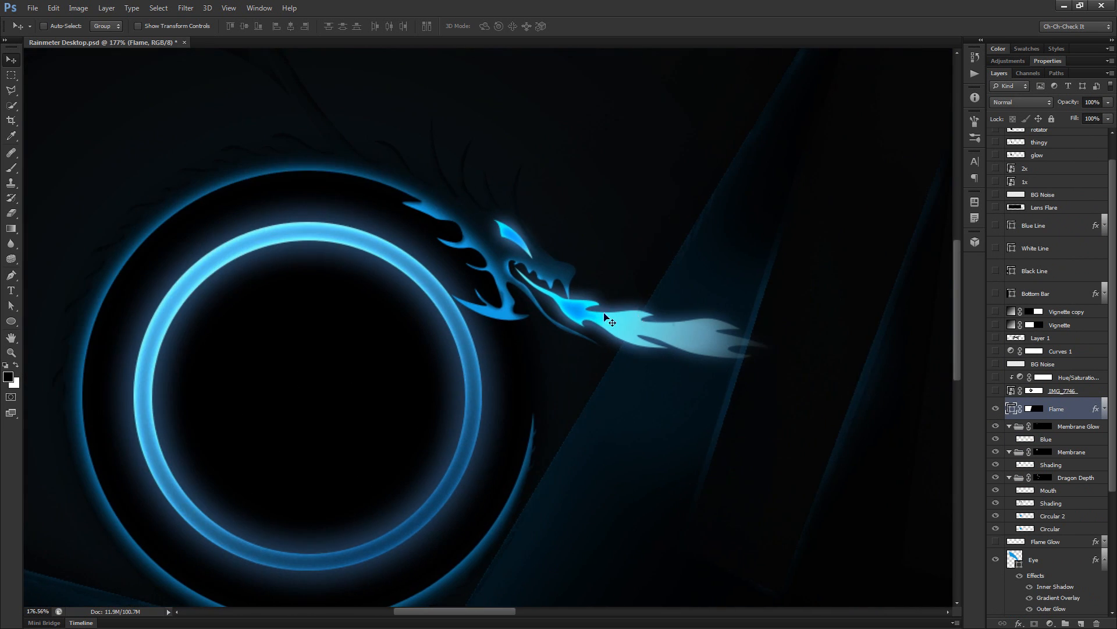
scroll(690, 356, "down", 1)
scroll(540, 266, "up", 1)
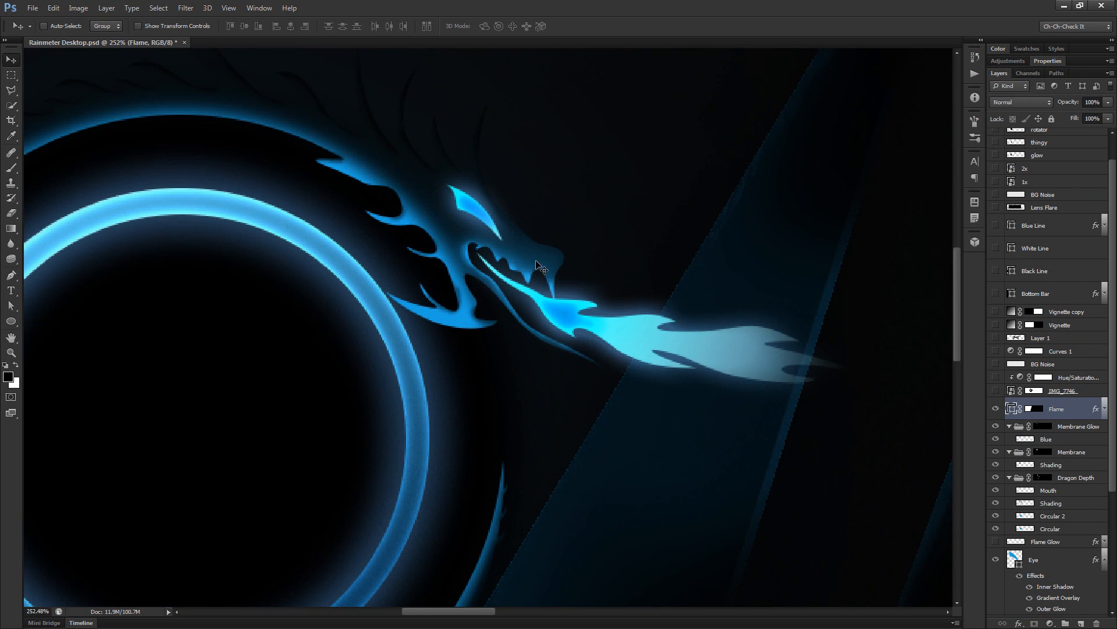
Step: Show the IMG_7746 fire photo over the flame and its clipped Hue/Saturation adjustment that recolours it blue
left_click(1074, 395)
left_click(995, 390)
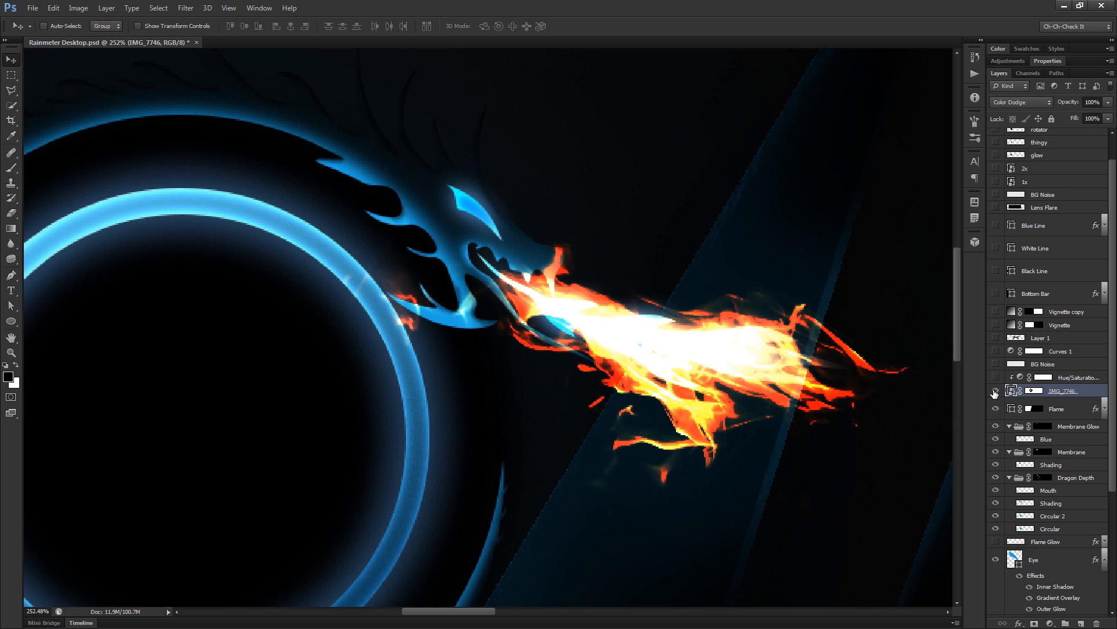
left_click(1081, 378)
left_click(995, 377)
Step: Examine the blue fire at the dragon's mouth and how it blends with the whole composition
scroll(750, 389, "down", 4)
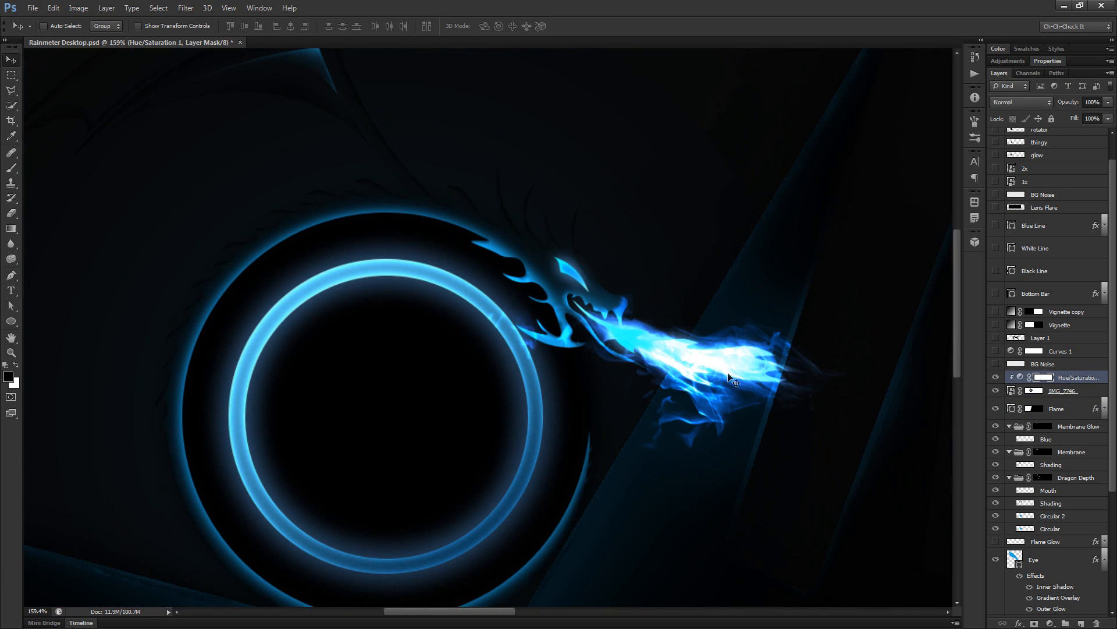
scroll(692, 379, "down", 2)
scroll(691, 380, "up", 1)
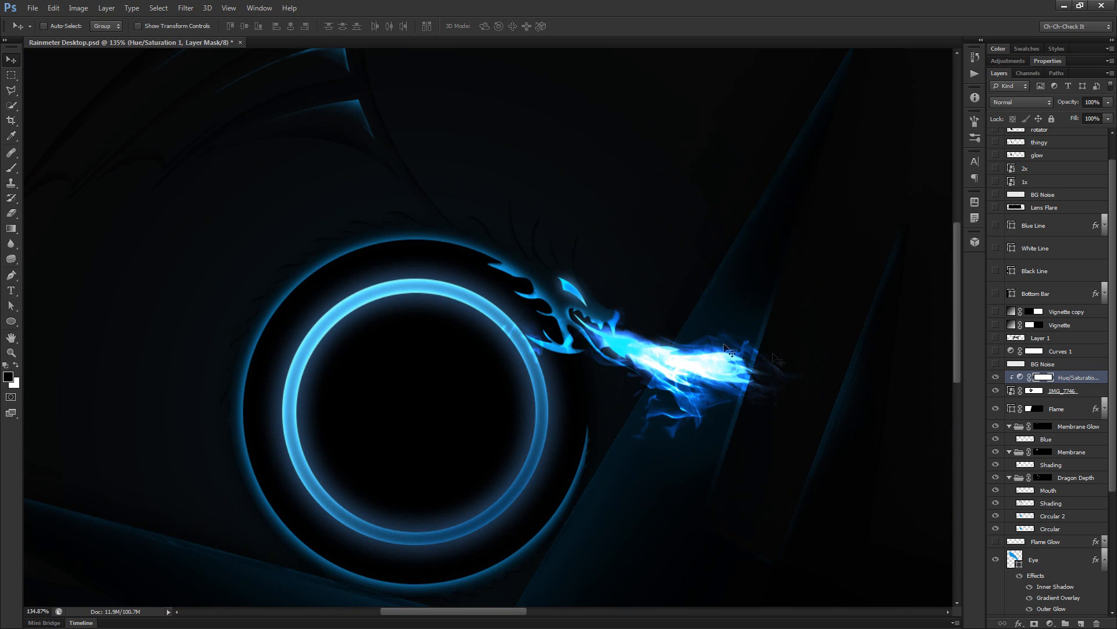
scroll(720, 388, "up", 1)
scroll(646, 358, "up", 2)
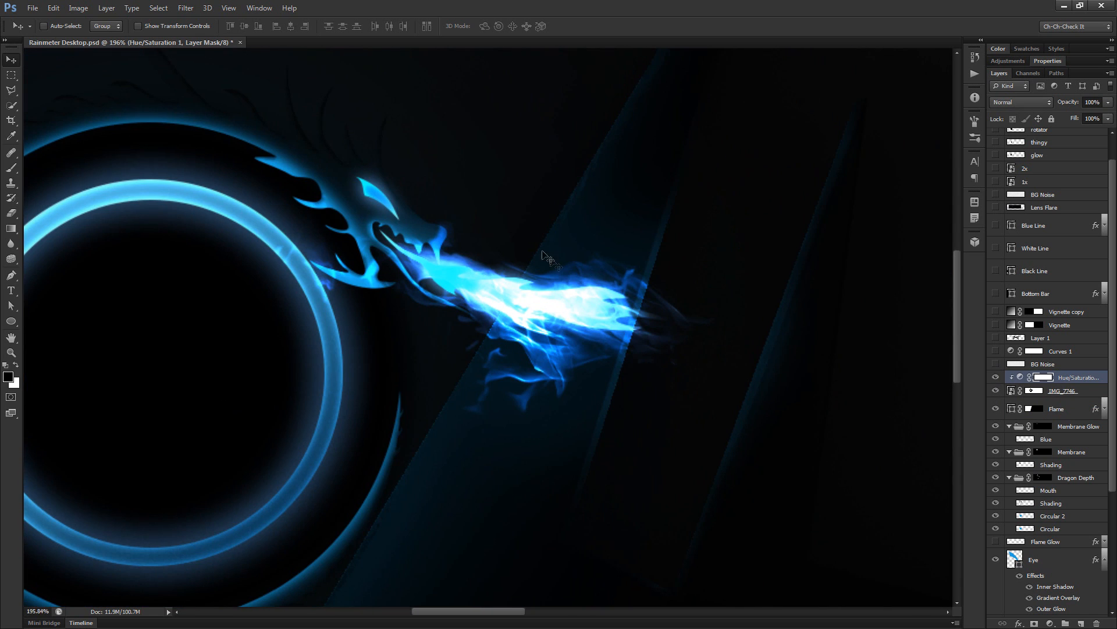
scroll(617, 291, "up", 1)
scroll(648, 287, "down", 1)
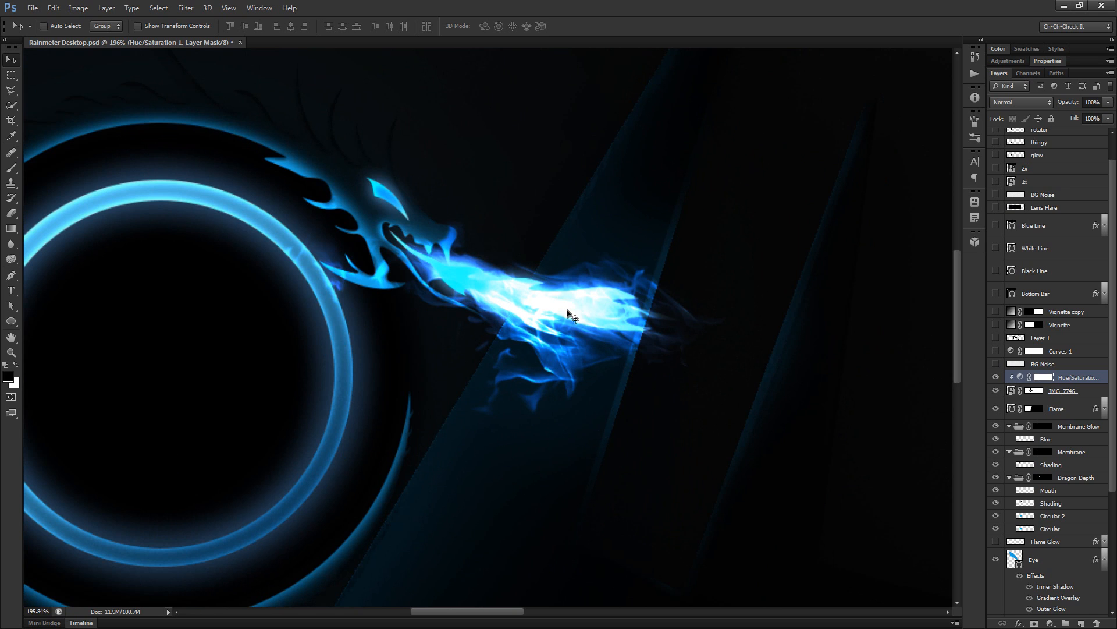
scroll(522, 447, "up", 1)
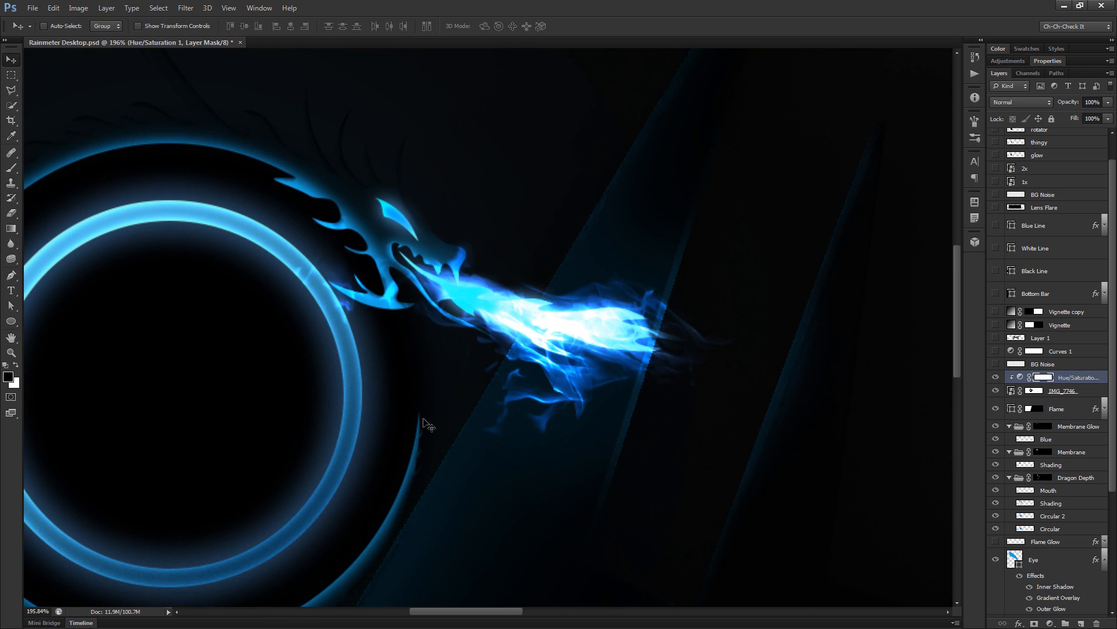
scroll(611, 341, "down", 3)
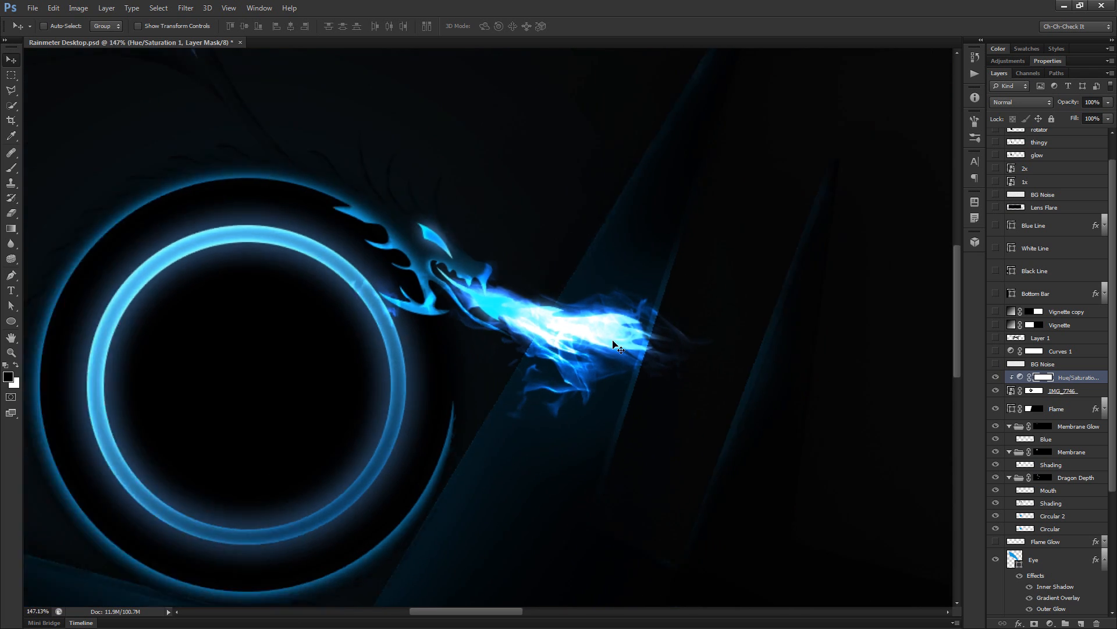
scroll(611, 349, "up", 1)
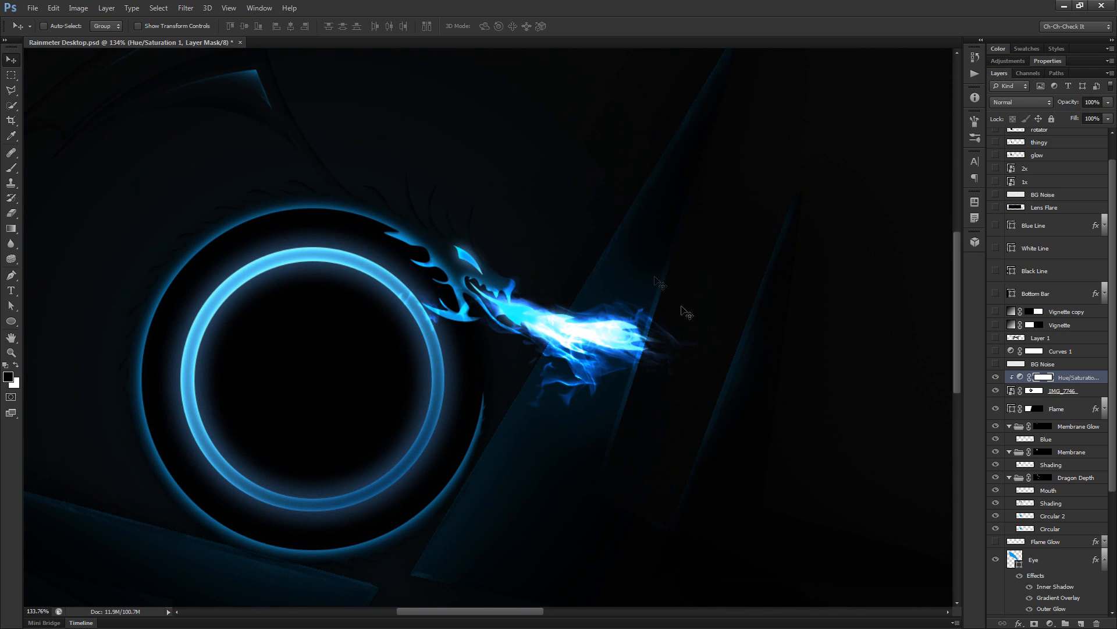
left_click_drag(408, 387, 602, 362)
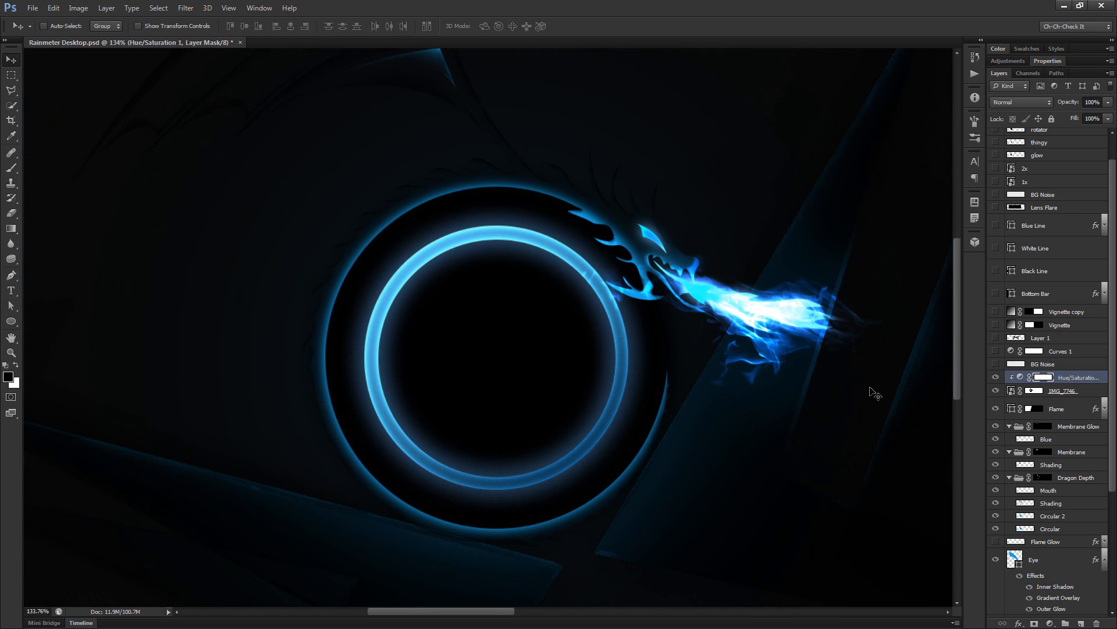
Step: Select and show the BG Noise layer directly above the flame's Hue/Saturation adjustment
left_click(1059, 365)
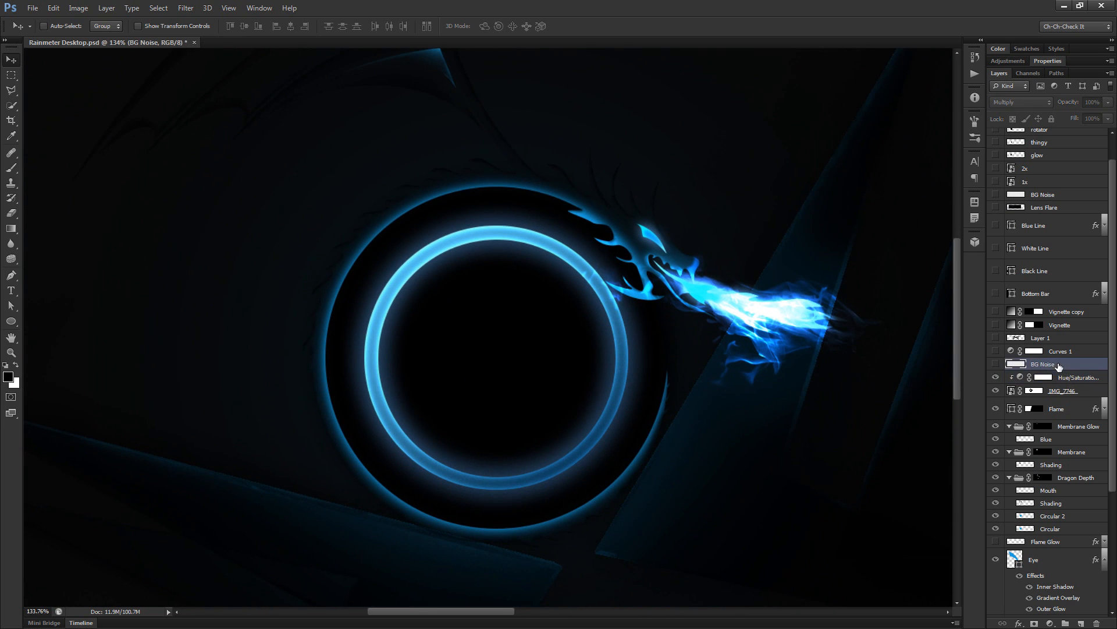
left_click(996, 365)
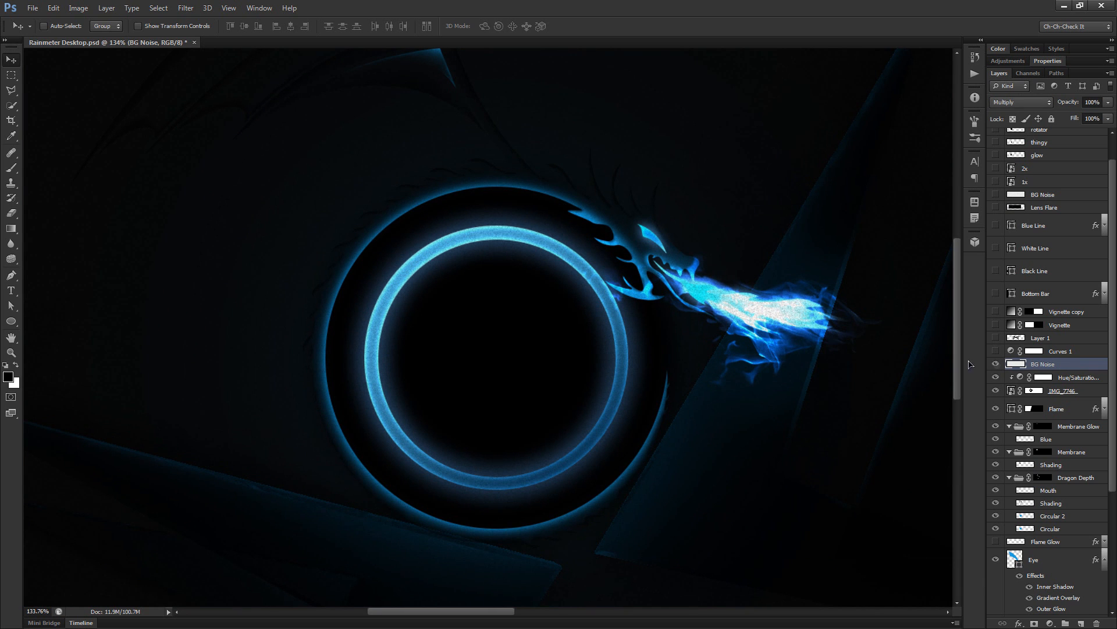
scroll(524, 419, "up", 3)
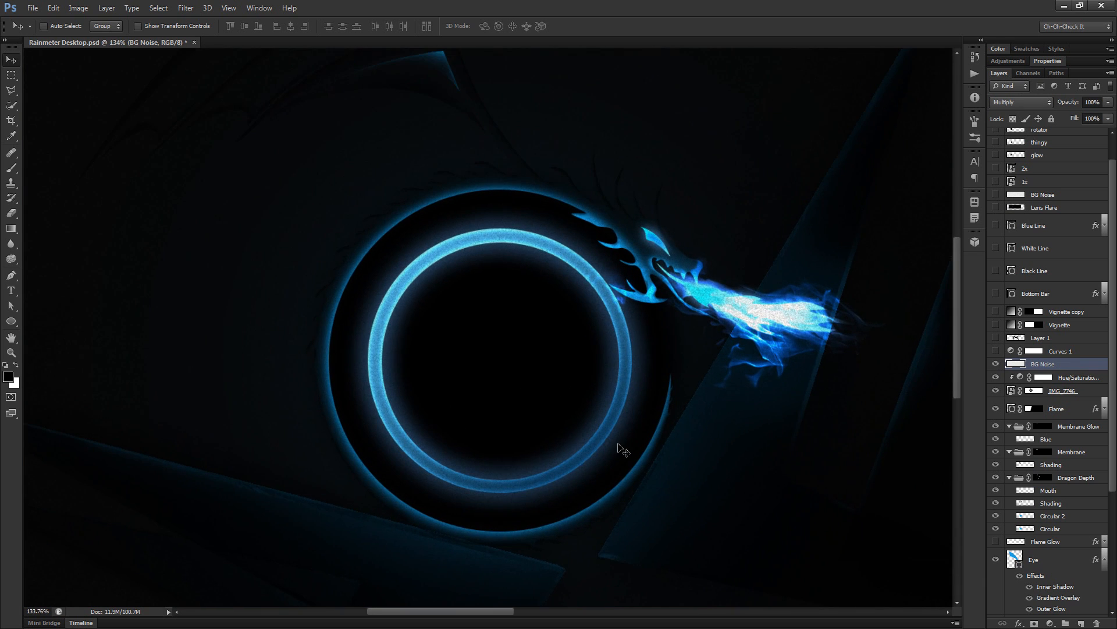
Step: Temporarily set the BG Noise layer's blend mode to Normal to inspect the raw noise texture, and restore it to Multiply
left_click(1035, 105)
left_click(1019, 111)
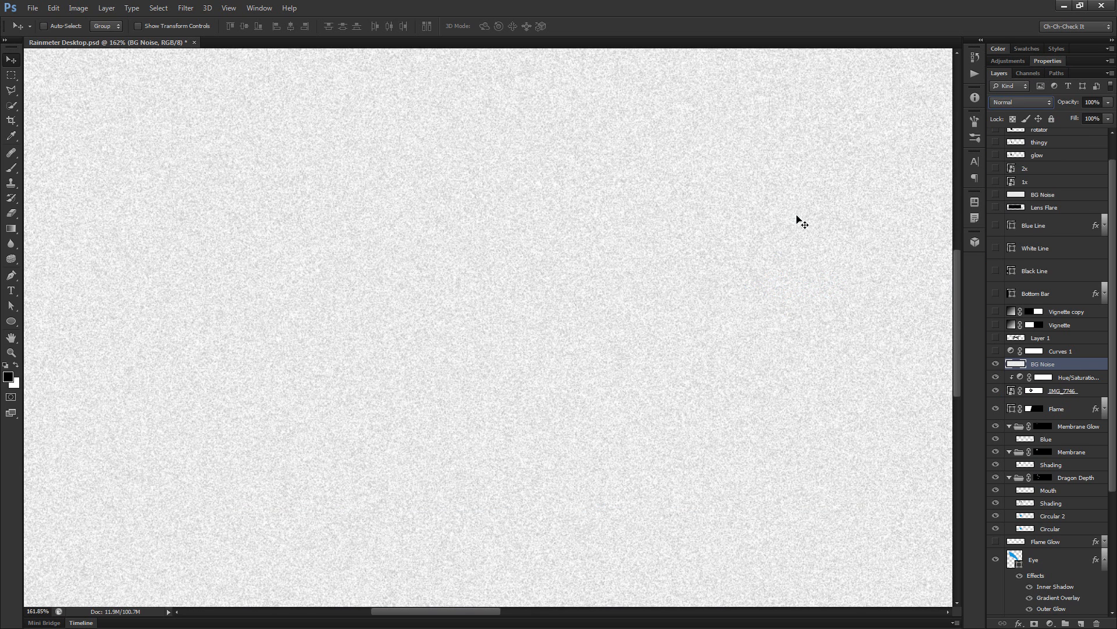
key("alt+shift+s")
left_click(1017, 105)
left_click(1020, 116)
scroll(682, 329, "down", 3)
left_click_drag(678, 365, 652, 327)
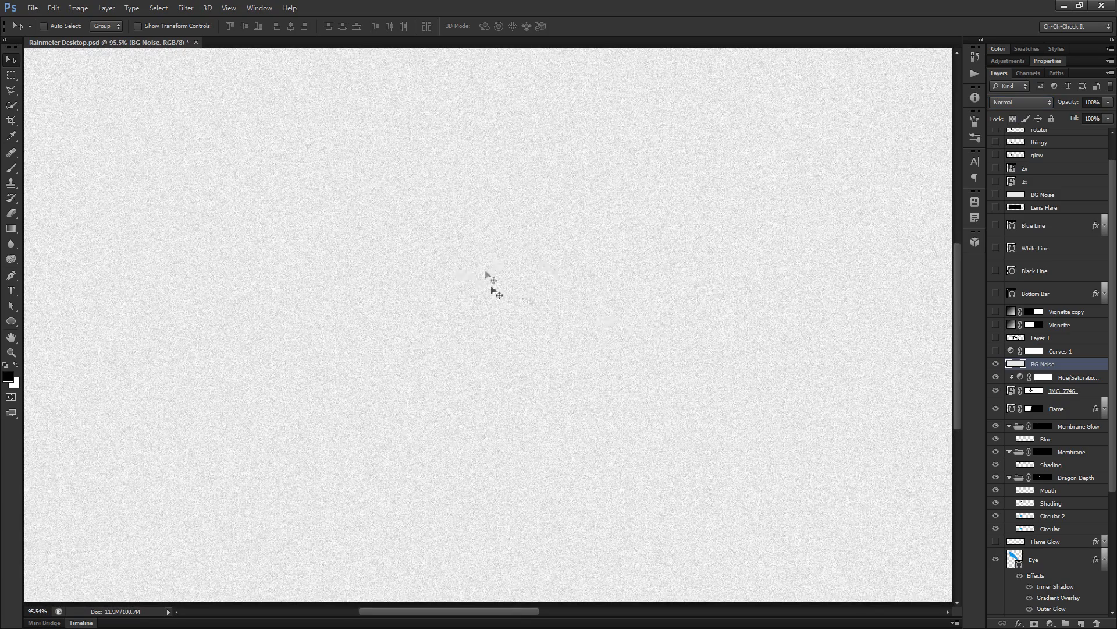
left_click(1033, 102)
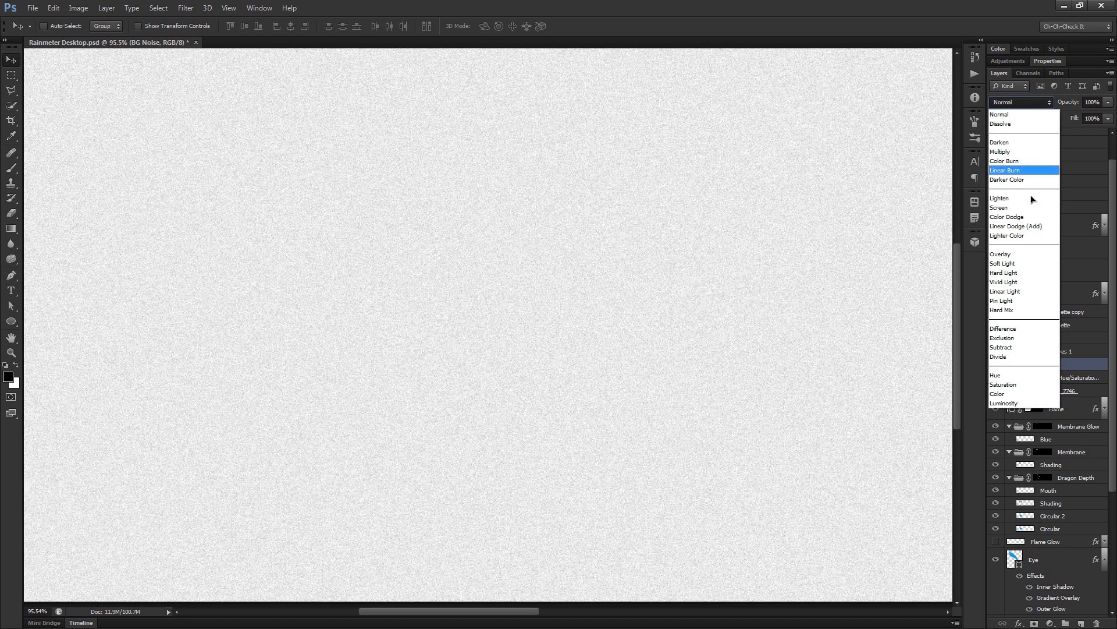
left_click(1013, 152)
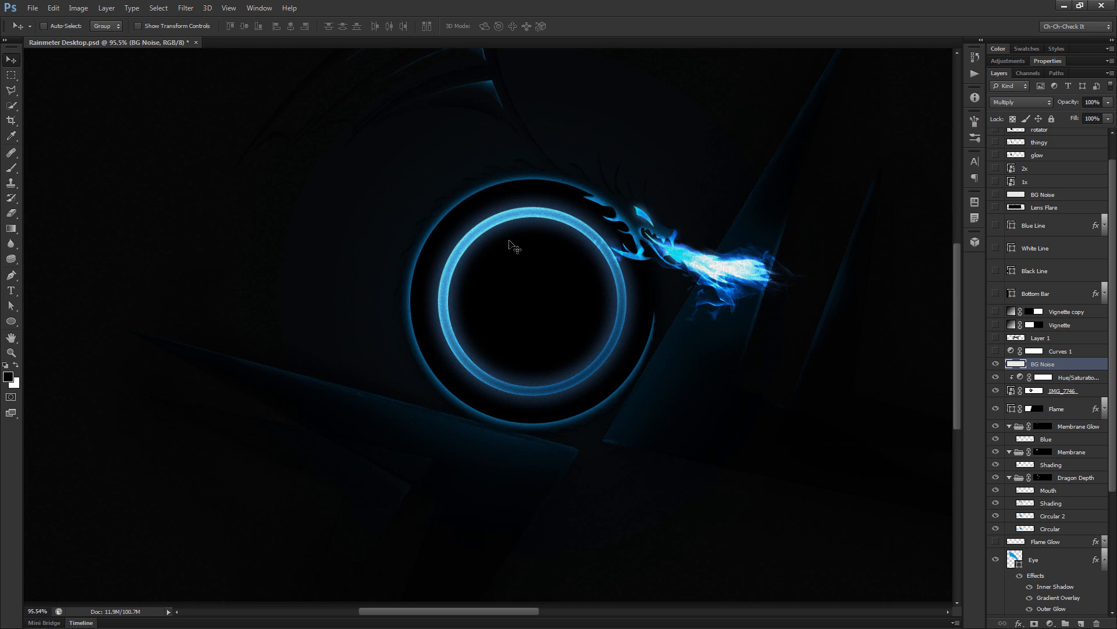
Step: Examine the noise grain up close on the blue ring and compare it with the whole composition
scroll(528, 226, "up", 5)
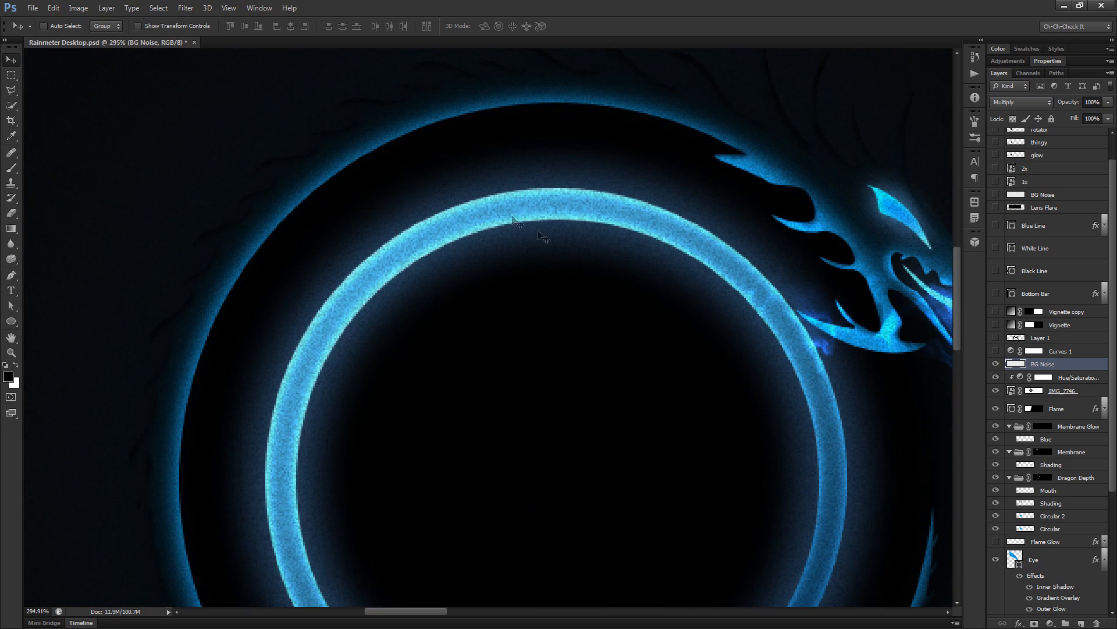
scroll(516, 207, "up", 5)
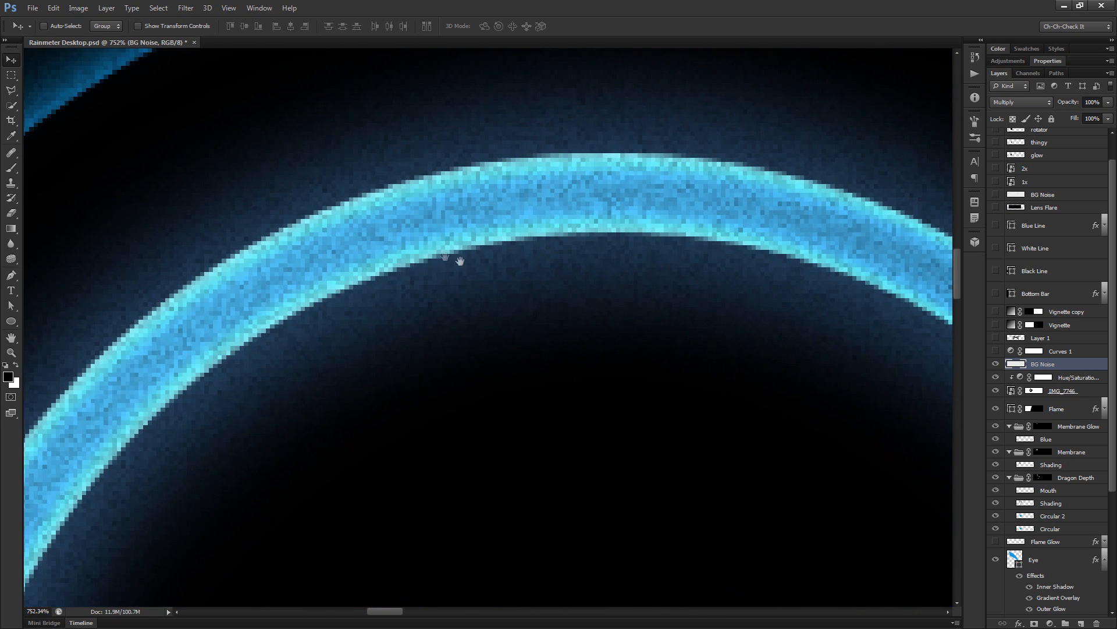
left_click_drag(444, 249, 514, 258)
scroll(349, 321, "down", 8)
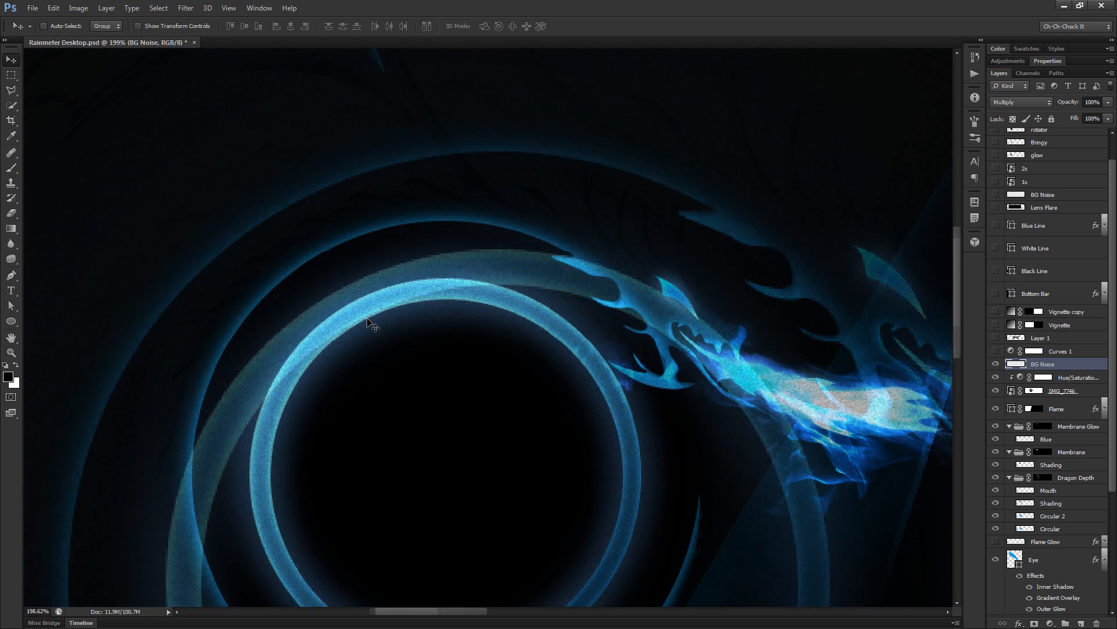
scroll(496, 362, "up", 2)
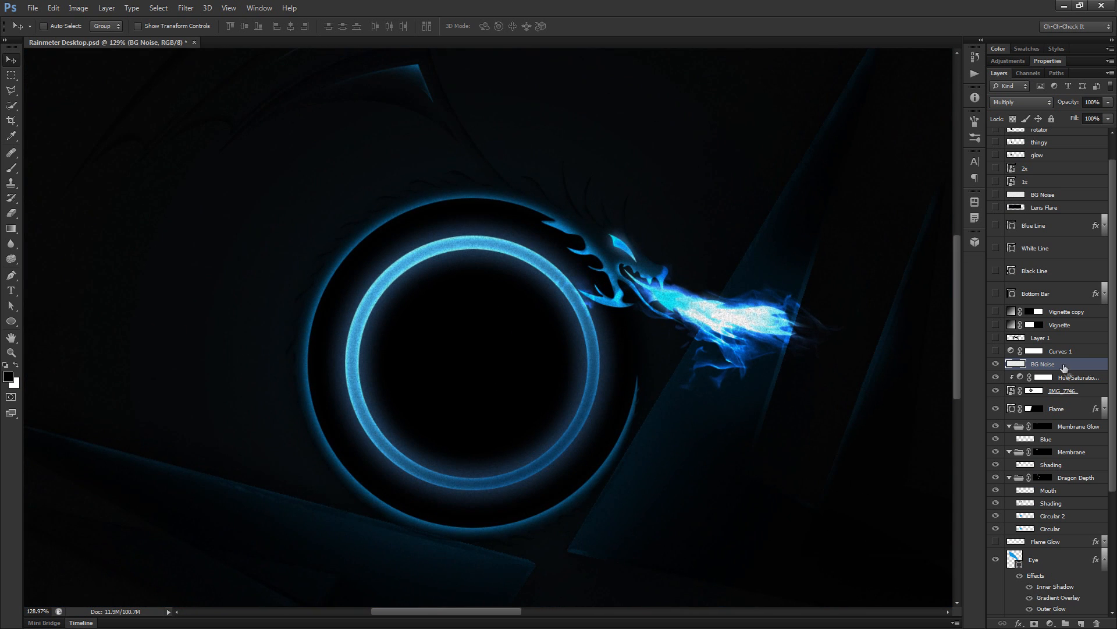
Step: Show the Curves 1 adjustment and both Vignette layers, and select the Vignette layer while viewing the whole wallpaper
left_click(1070, 351)
left_click(996, 352)
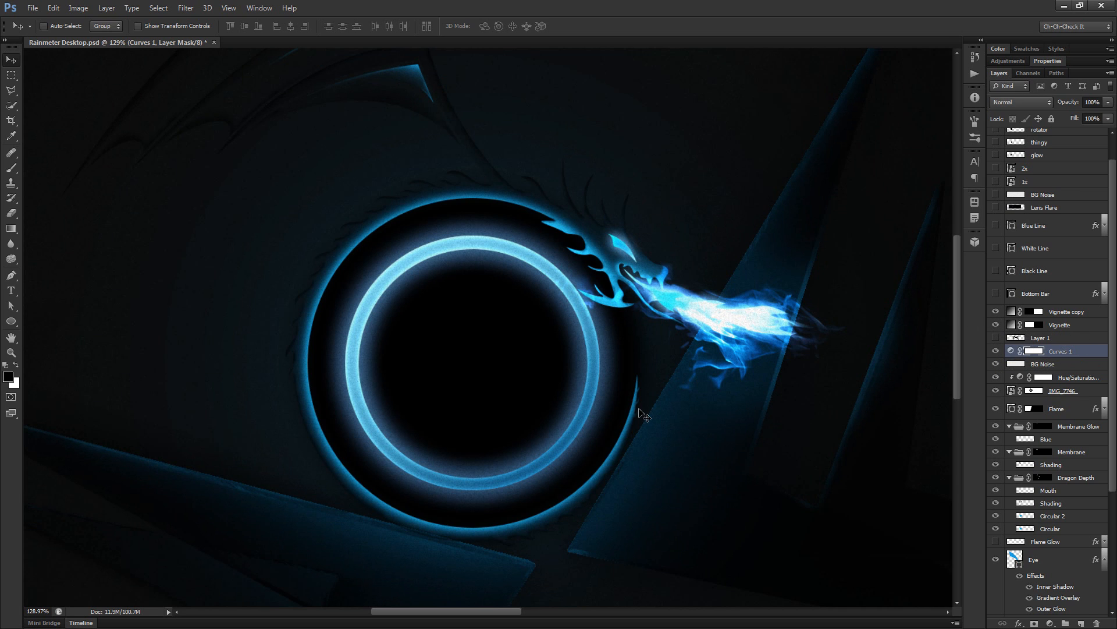
scroll(637, 399, "down", 6)
left_click_drag(712, 412, 632, 391)
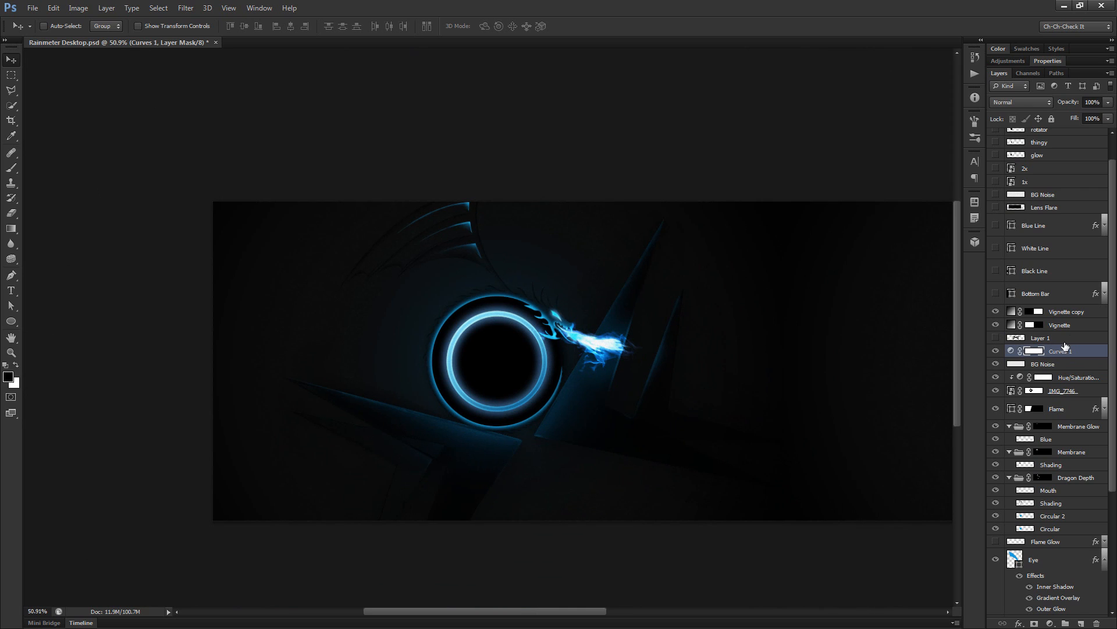
left_click(1010, 324)
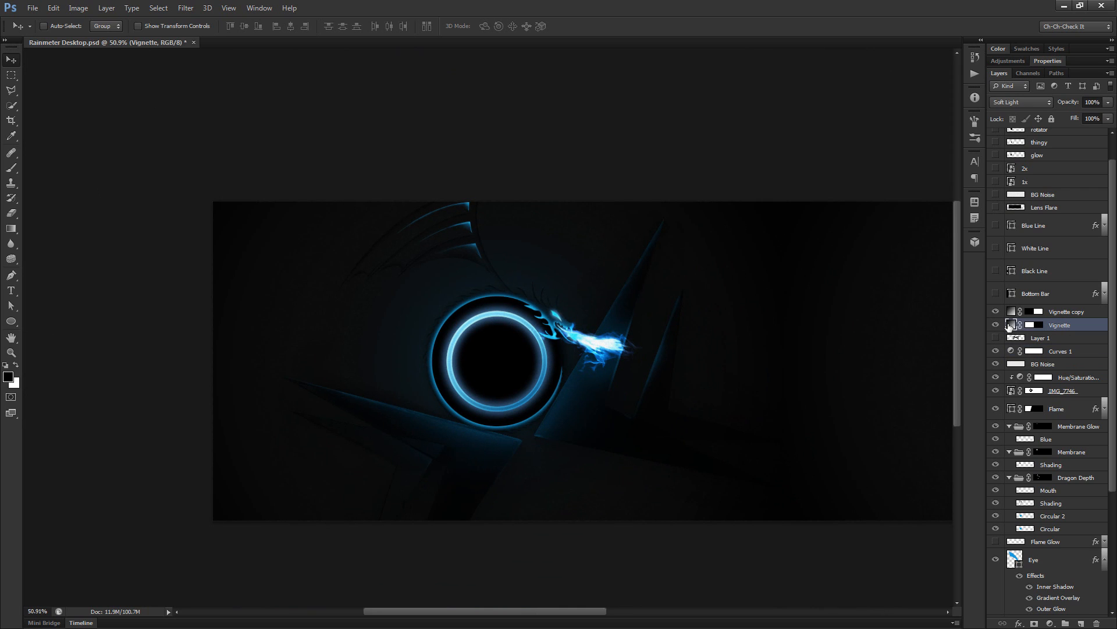
Step: Select and show the upper BG Noise layer above Lens Flare
left_click(1041, 295)
left_click(1011, 197)
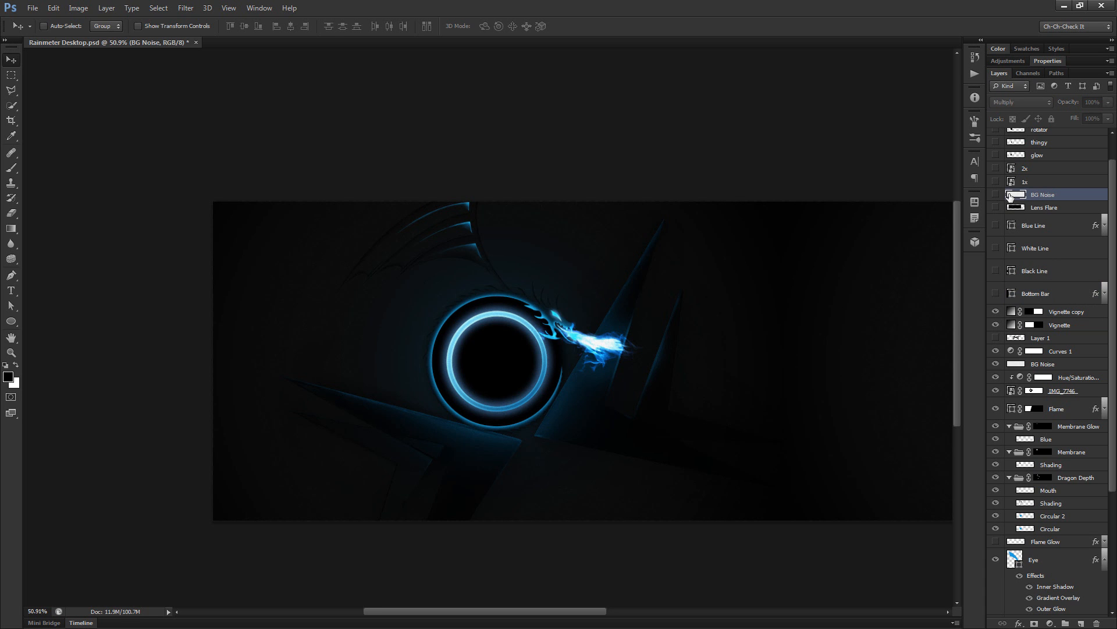
left_click(996, 194)
scroll(511, 415, "up", 2)
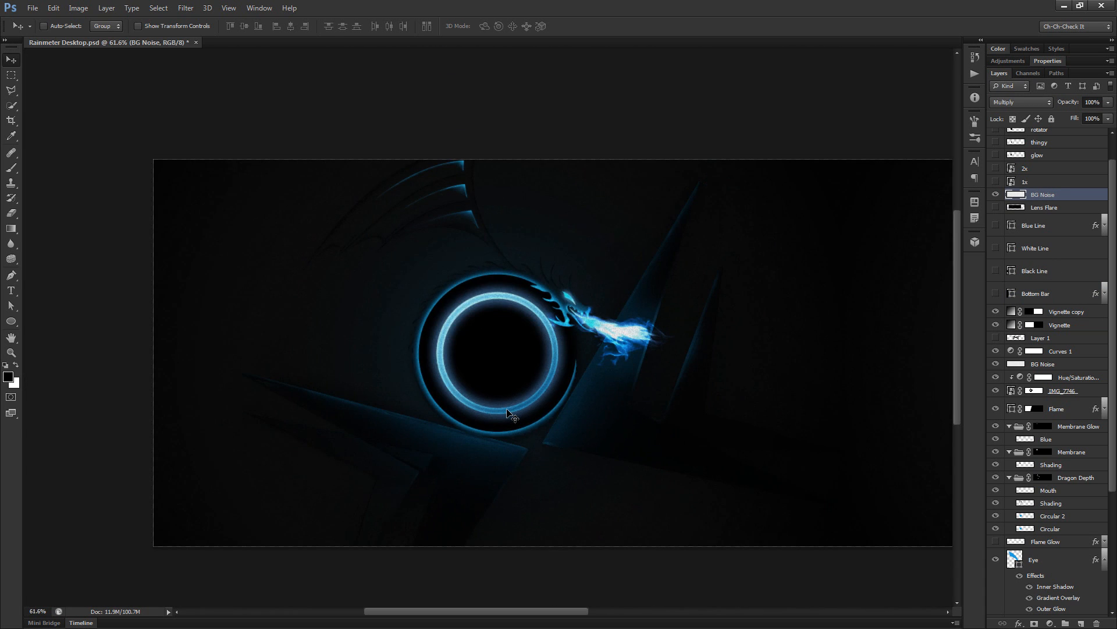
Step: Examine the second noise layer's effect on the empty dark half of the wallpaper and around the dragon's ring
left_click_drag(848, 407, 361, 400)
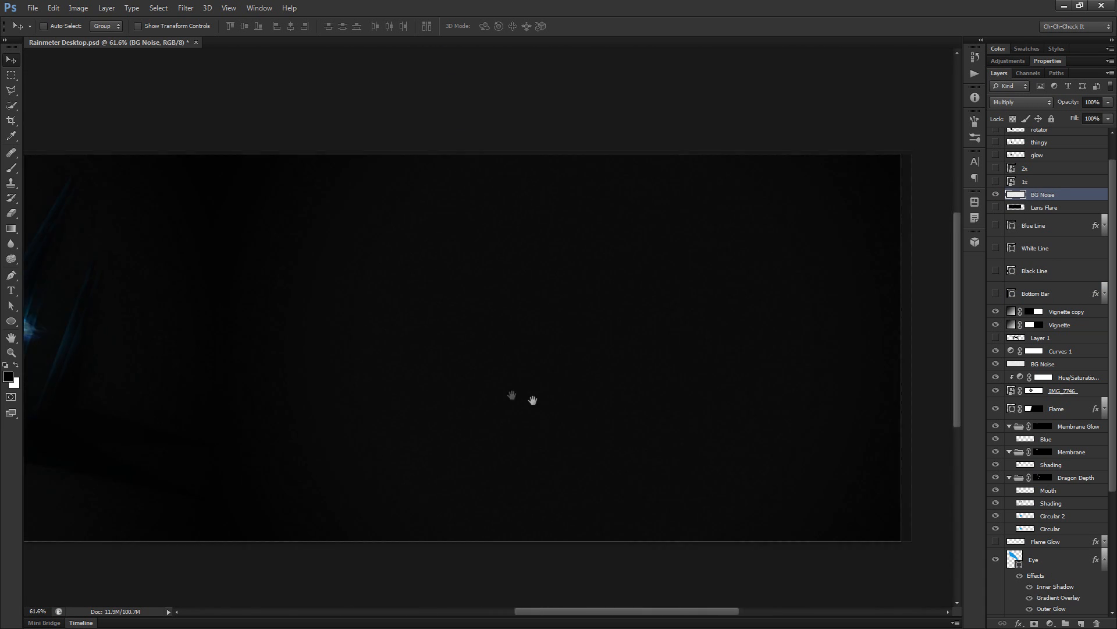
left_click_drag(509, 393, 462, 399)
scroll(466, 402, "up", 2)
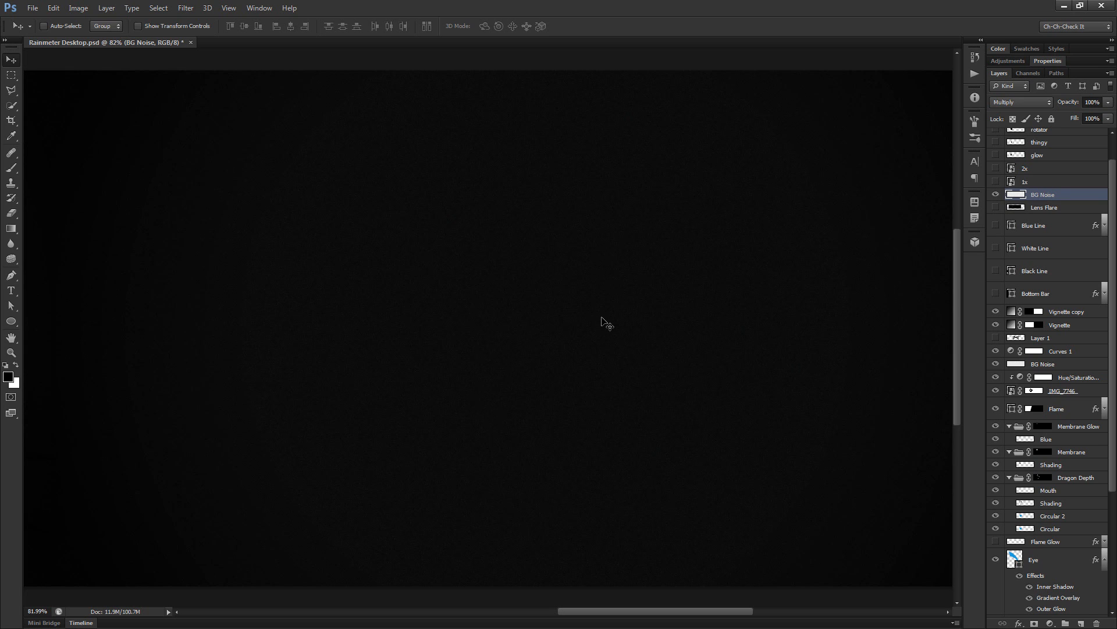
scroll(536, 372, "down", 1)
left_click_drag(536, 372, 705, 403)
scroll(367, 347, "up", 3)
scroll(526, 395, "down", 3)
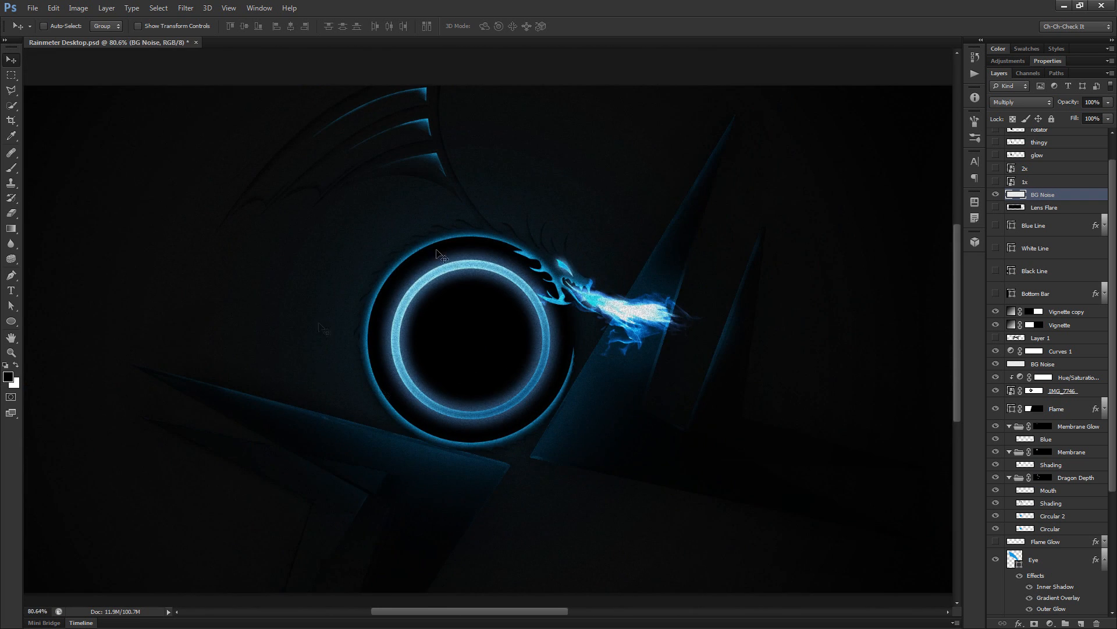
scroll(391, 425, "up", 3)
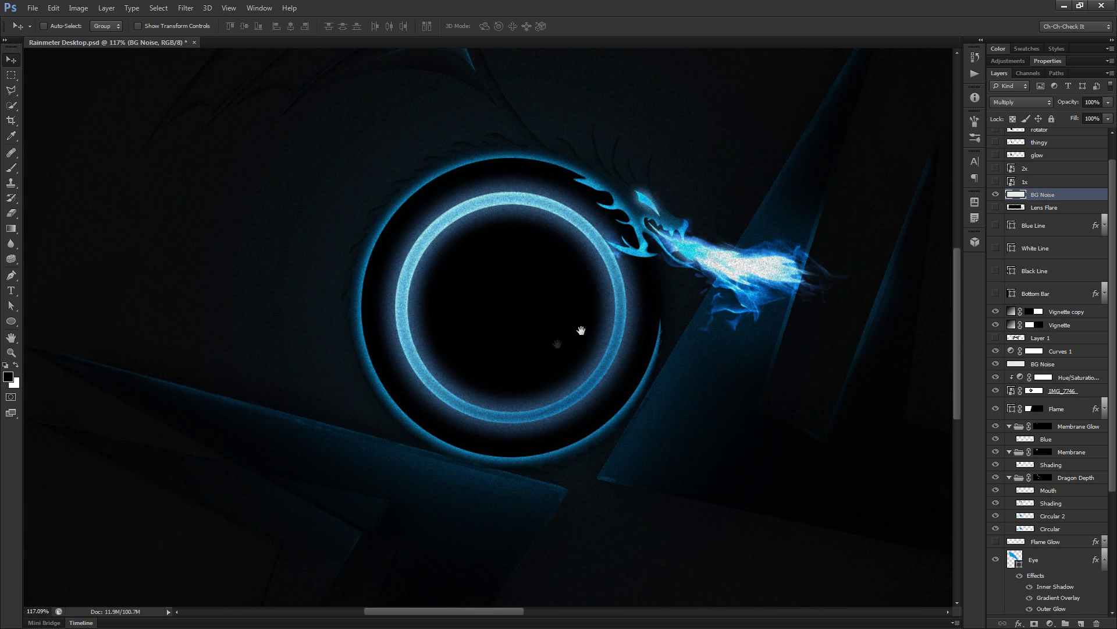
left_click_drag(581, 330, 564, 348)
scroll(553, 351, "down", 4)
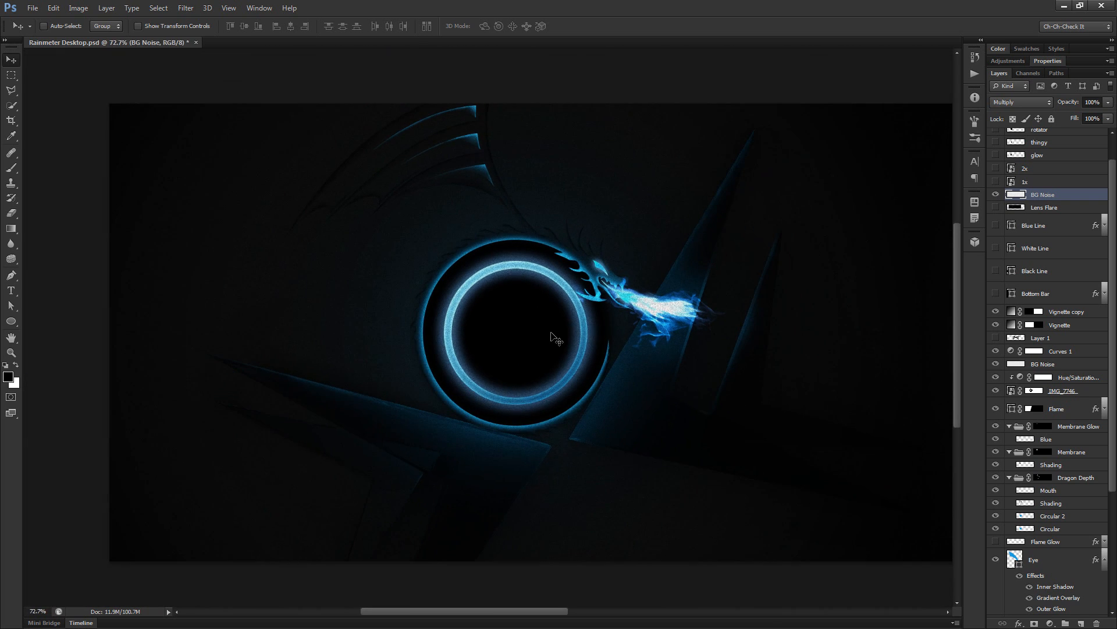
Step: Show the clock, rotator, thingy and glow layers inside the dragon's ring
scroll(556, 339, "up", 3)
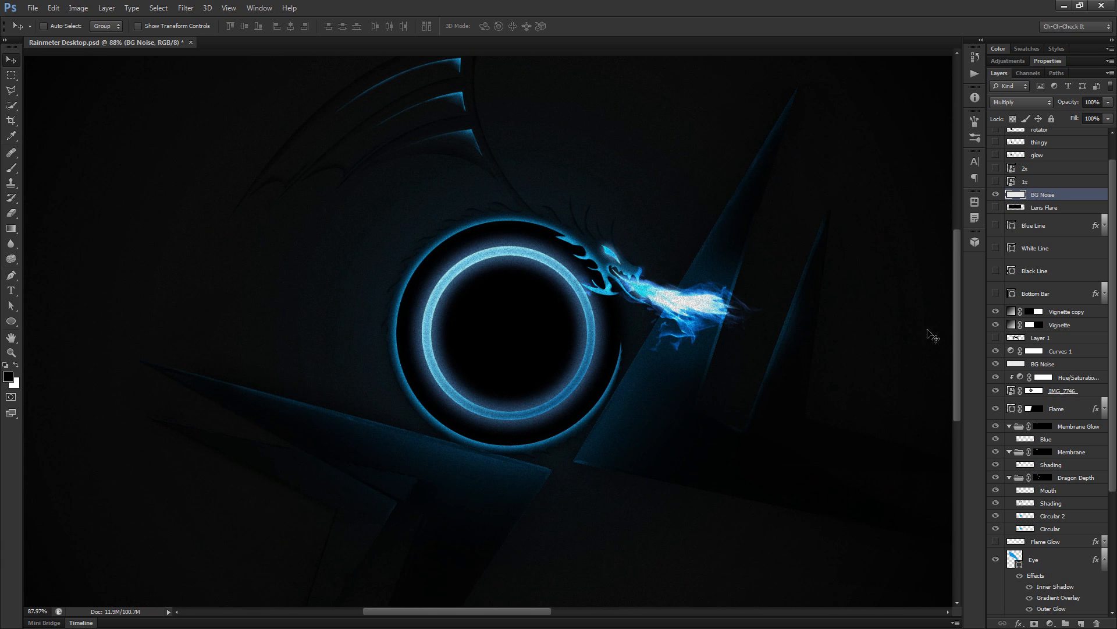
scroll(1025, 185, "up", 2)
left_click_drag(995, 147, 996, 185)
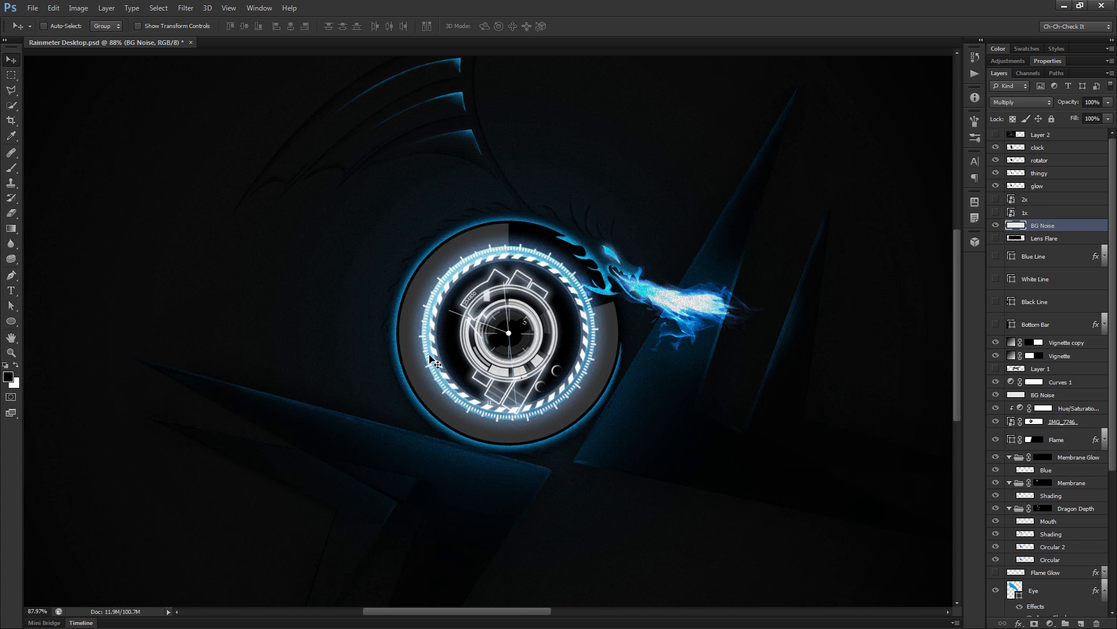
Step: Show Layer 2 temporarily, examine the Rainmeter tiles along the desktop's lower edge, and hide the layer again
left_click(1072, 139)
left_click(995, 135)
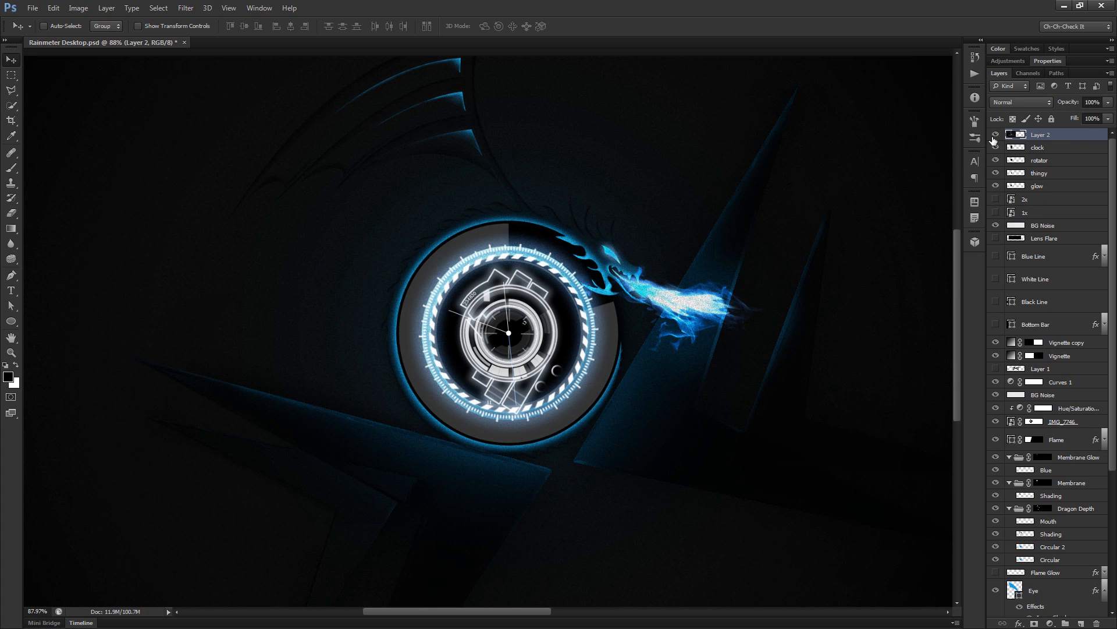
scroll(655, 387, "down", 3)
scroll(406, 427, "up", 5)
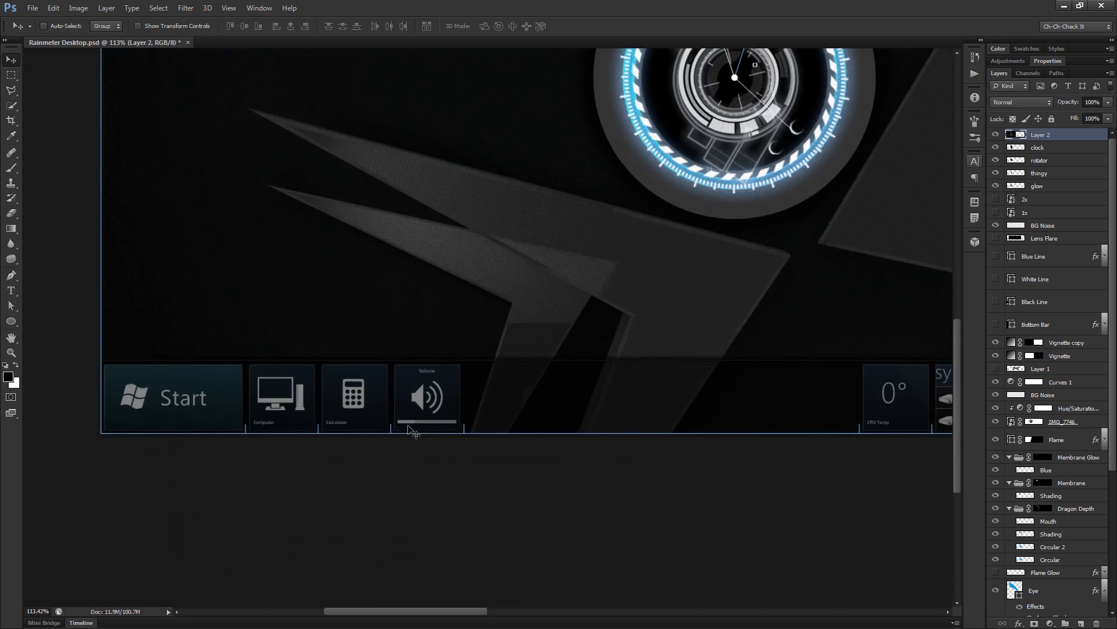
left_click_drag(163, 400, 514, 413)
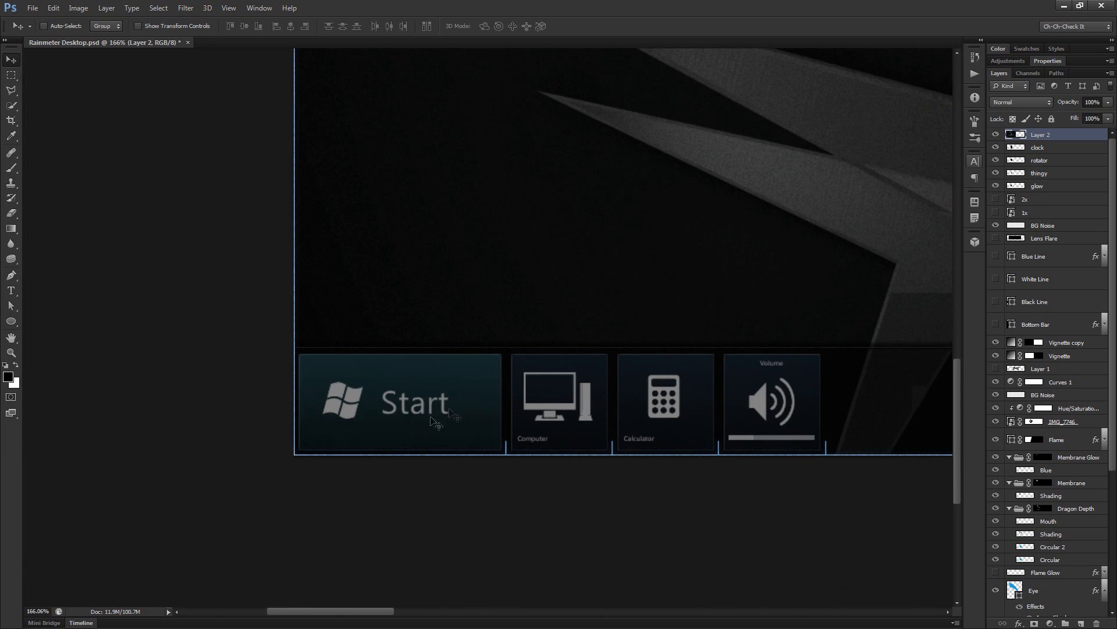
left_click_drag(812, 444, 606, 454)
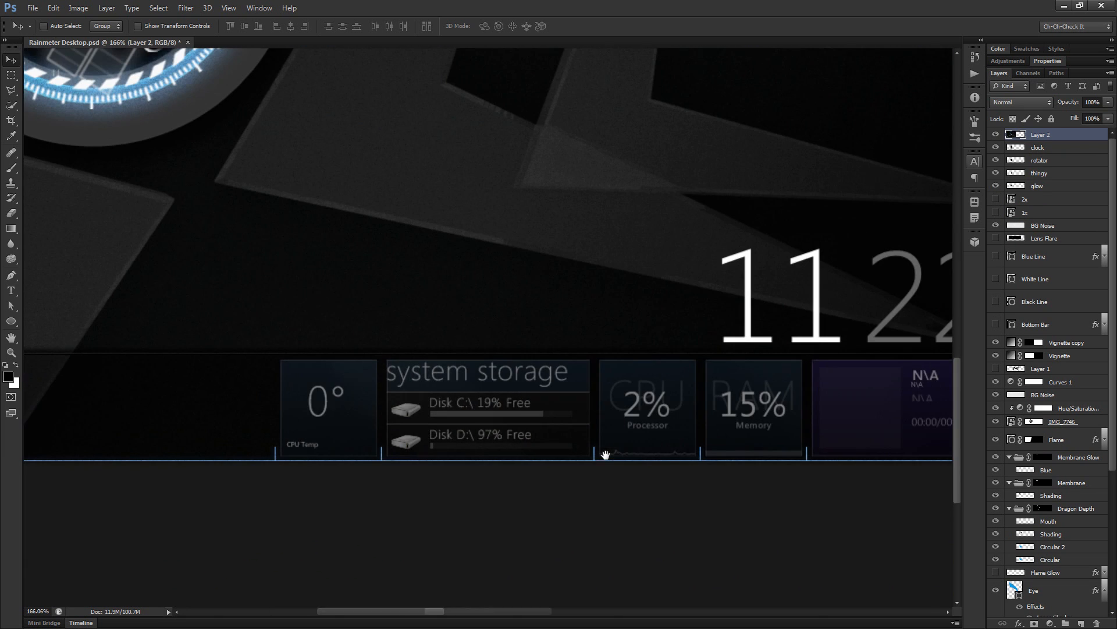
left_click_drag(229, 429, 703, 452)
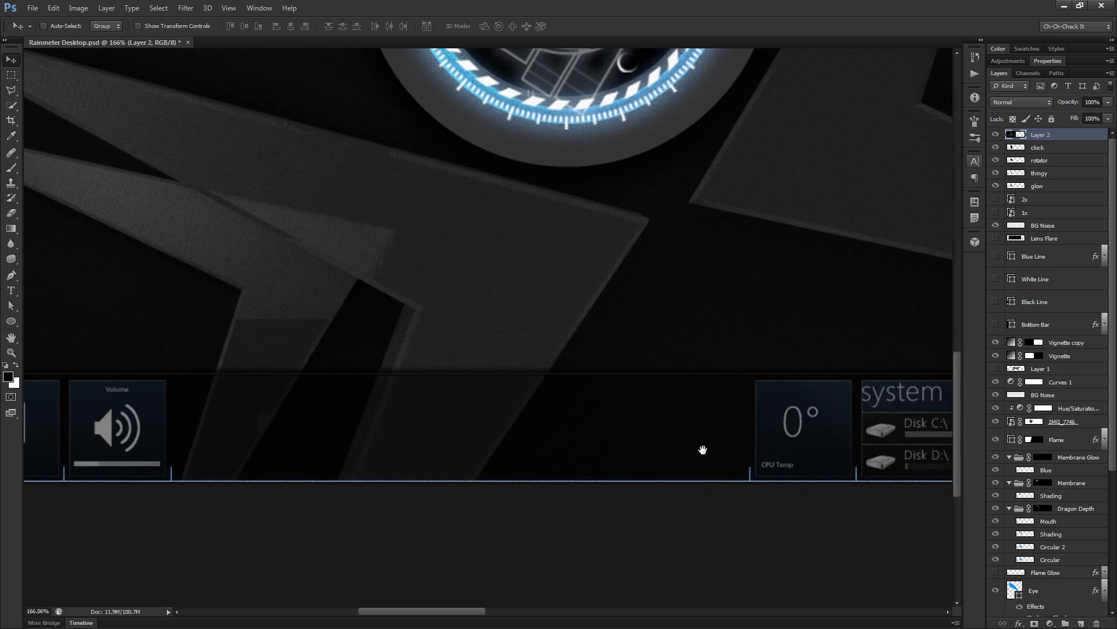
left_click(995, 135)
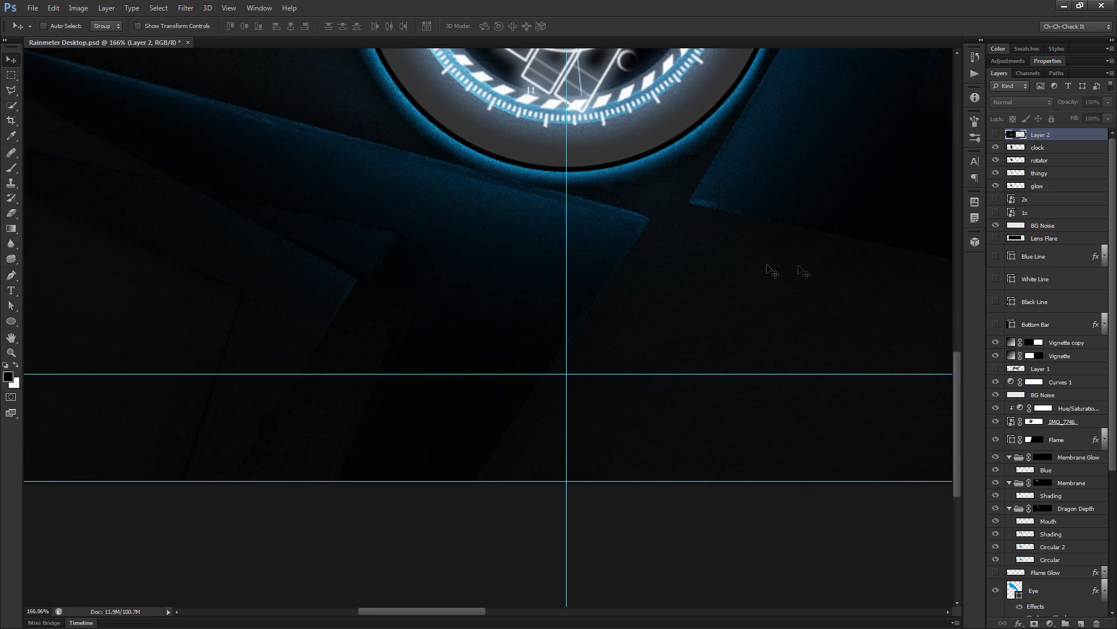
Step: Select and show the Bottom Bar layer along the wallpaper's lower edge
scroll(734, 276, "down", 3)
left_click_drag(847, 375, 809, 402)
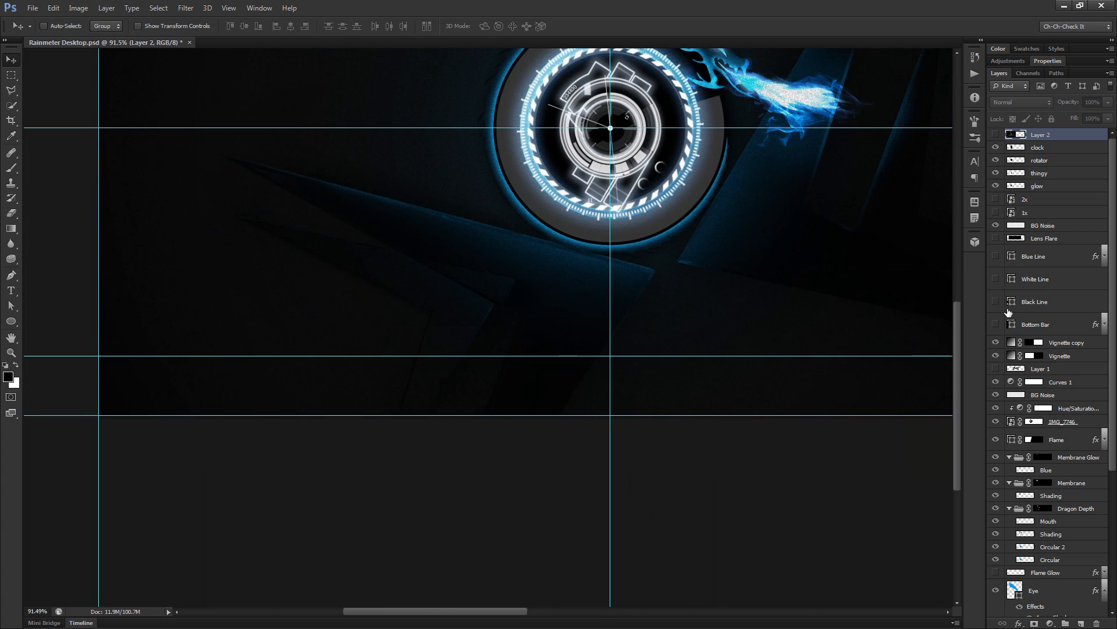
left_click(1053, 326)
left_click(997, 324)
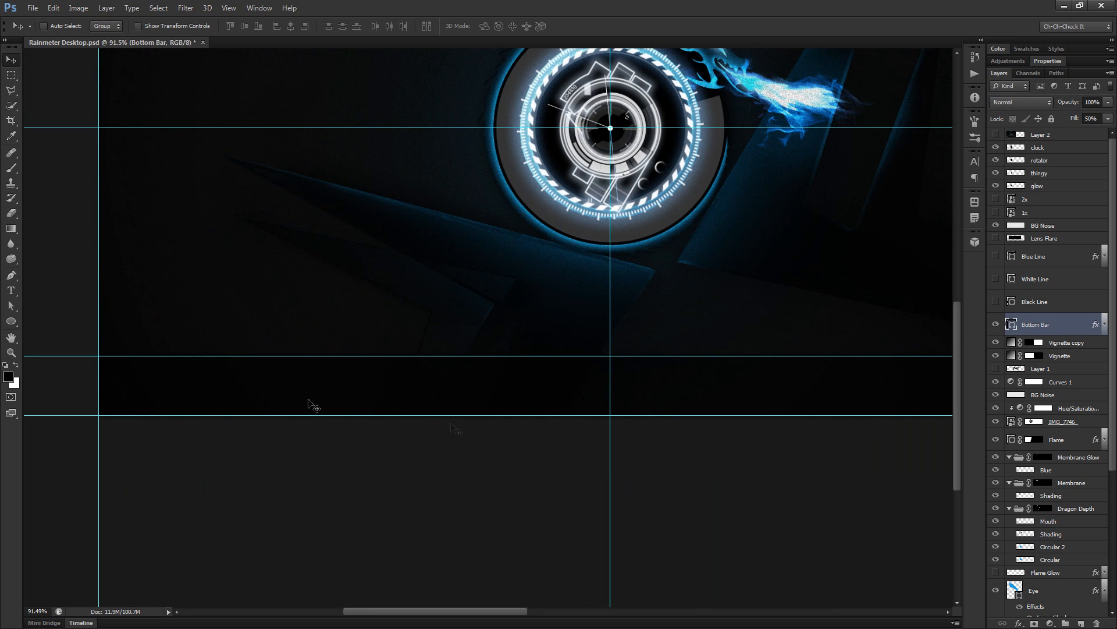
Step: Examine the Bottom Bar's upper edge up close and hide the guides to see its shadow
scroll(169, 425, "up", 4)
scroll(587, 355, "up", 2)
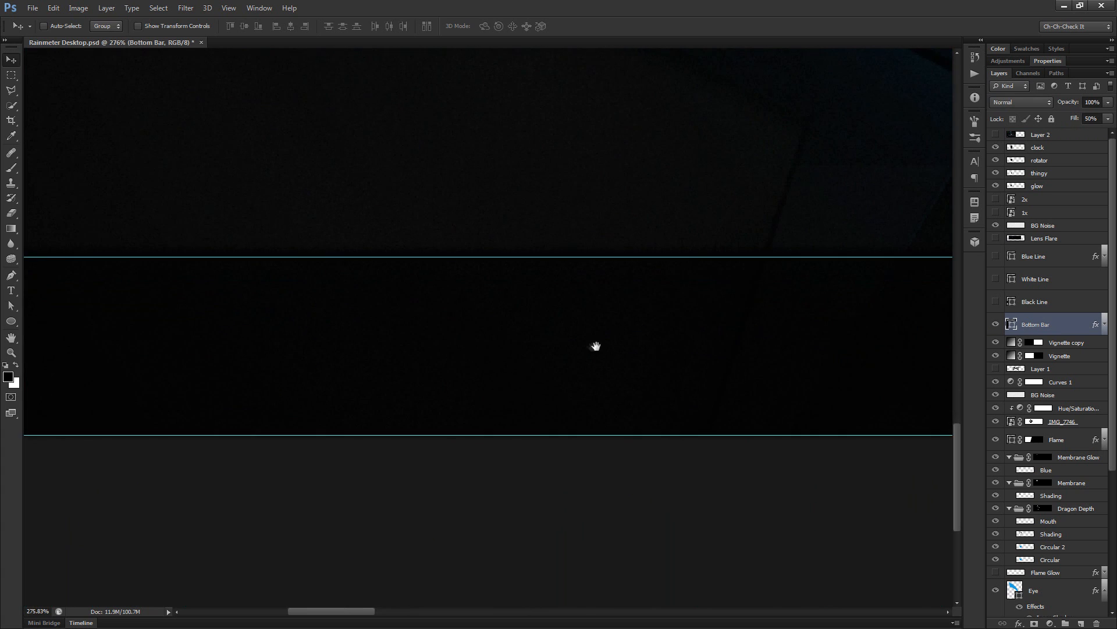
left_click_drag(596, 347, 556, 394)
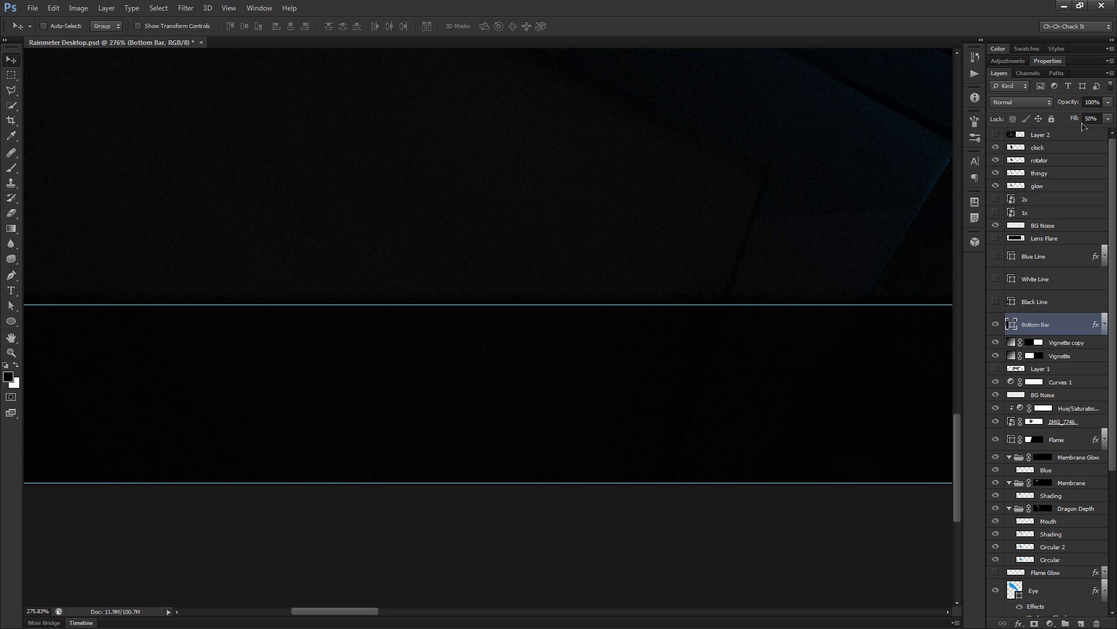
scroll(657, 299, "up", 5)
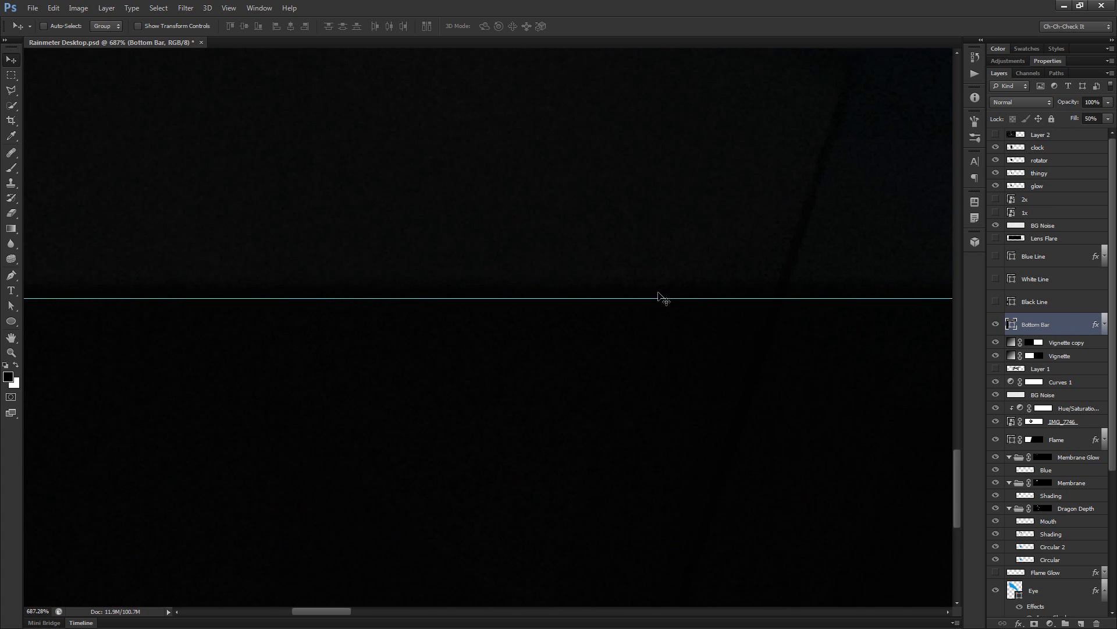
scroll(618, 290, "down", 3)
key("ctrl+semicolon")
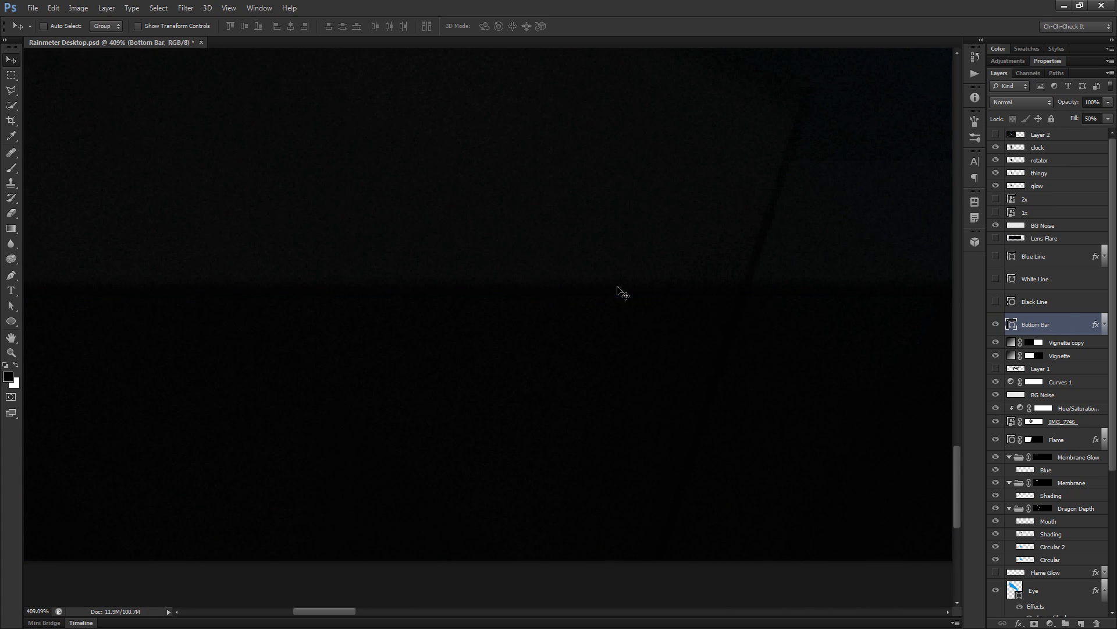
Step: Show the Black Line and White Line layers along the Bottom Bar's upper edge and select White Line
scroll(623, 292, "down", 5)
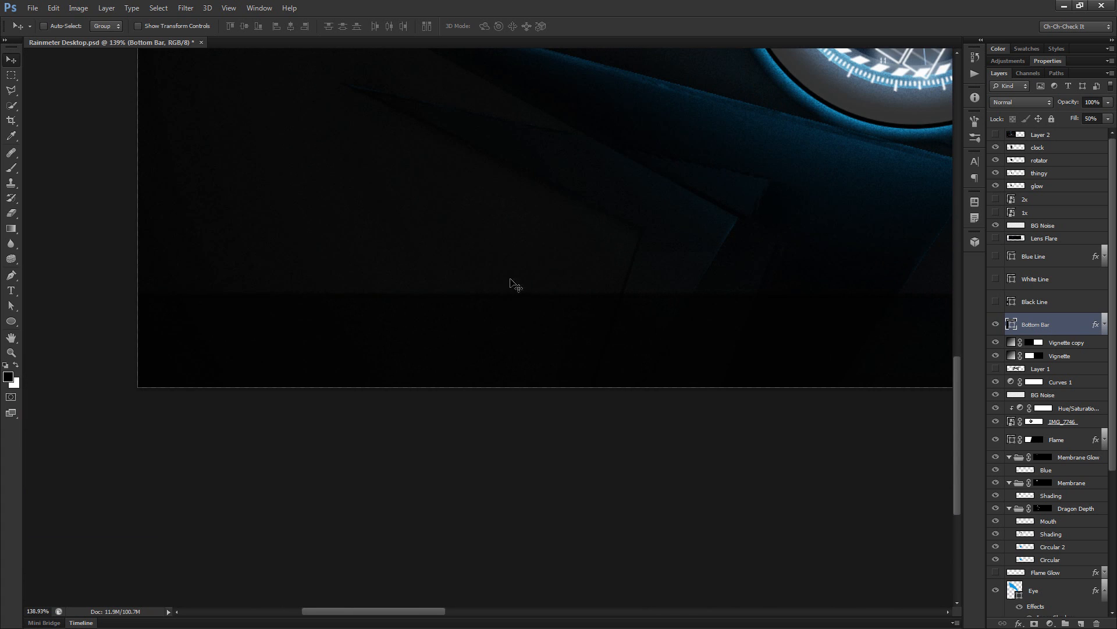
left_click_drag(670, 340, 616, 454)
key("ctrl+1")
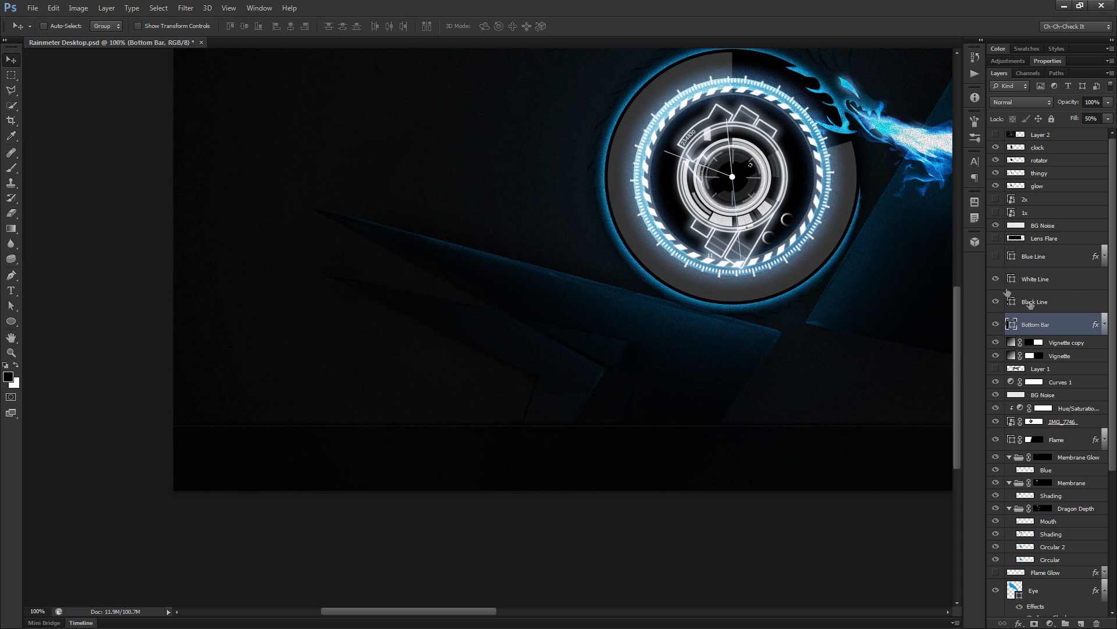
left_click(1060, 299)
left_click(1052, 281)
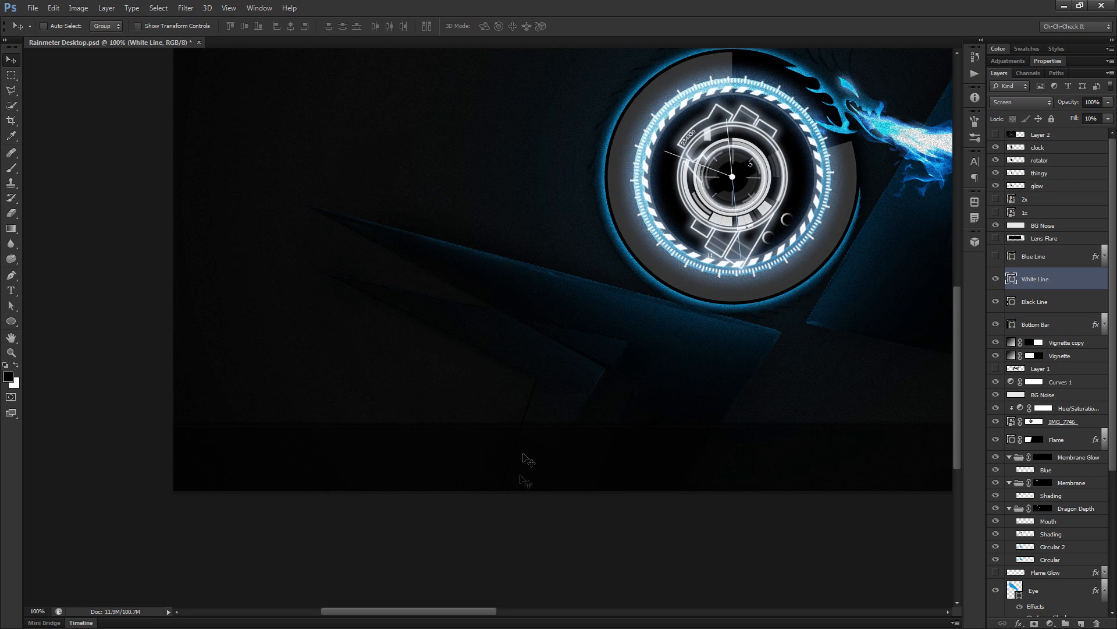
Step: Toggle the White Line and Black Line layers off and on to examine the bar's edge at pixel level
left_click_drag(997, 282, 995, 301)
scroll(470, 429, "up", 10)
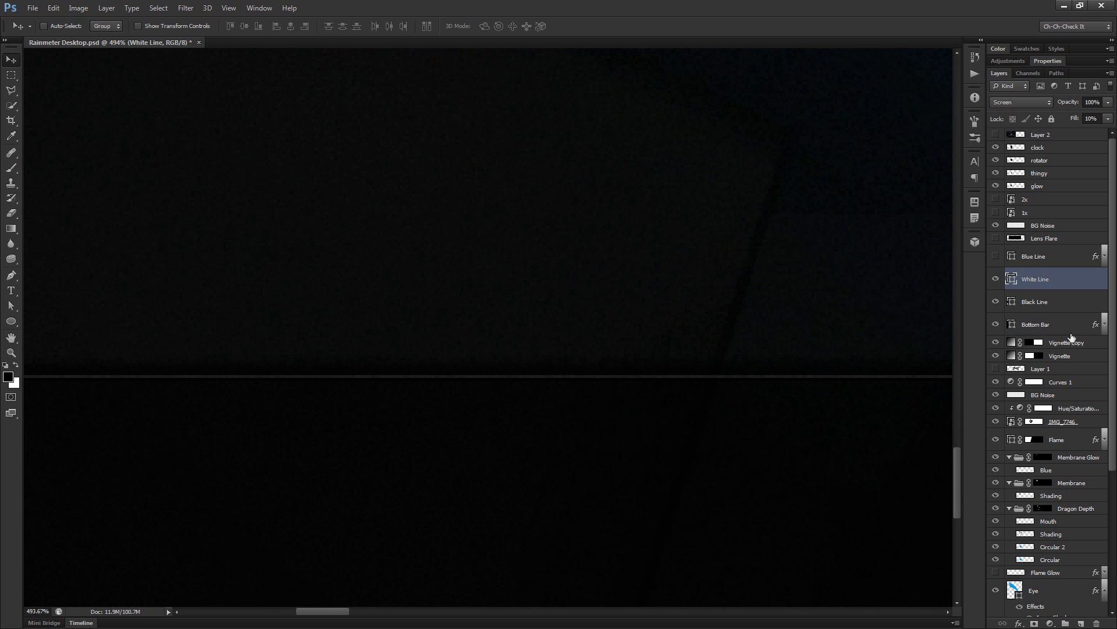
scroll(499, 369, "up", 10)
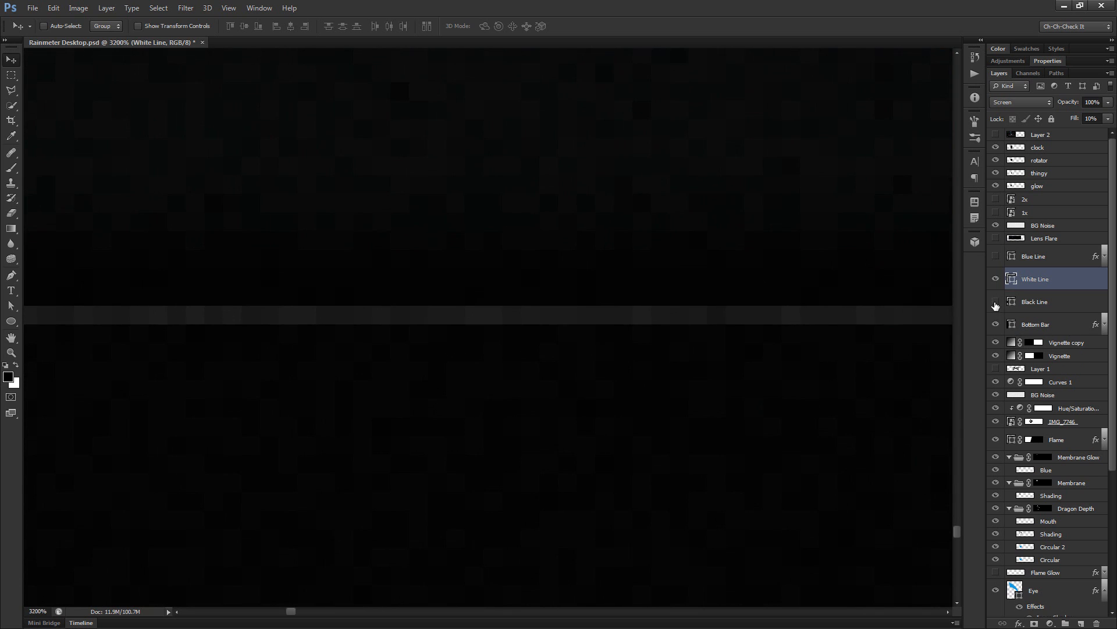
left_click(995, 281)
left_click(995, 280)
scroll(549, 359, "down", 3)
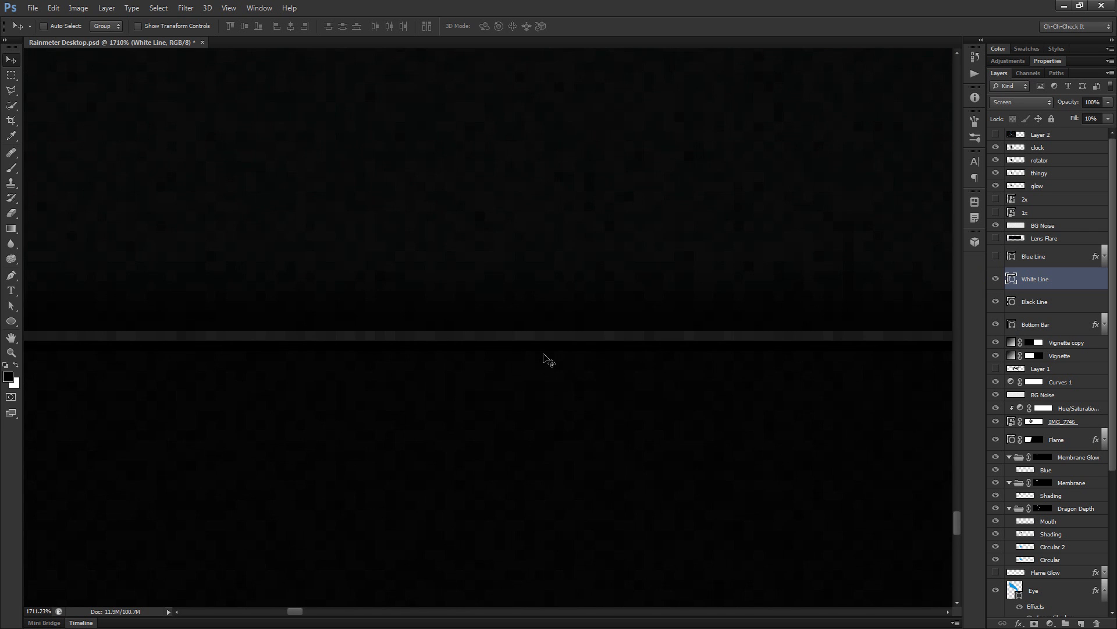
scroll(549, 360, "down", 10)
scroll(509, 369, "down", 3)
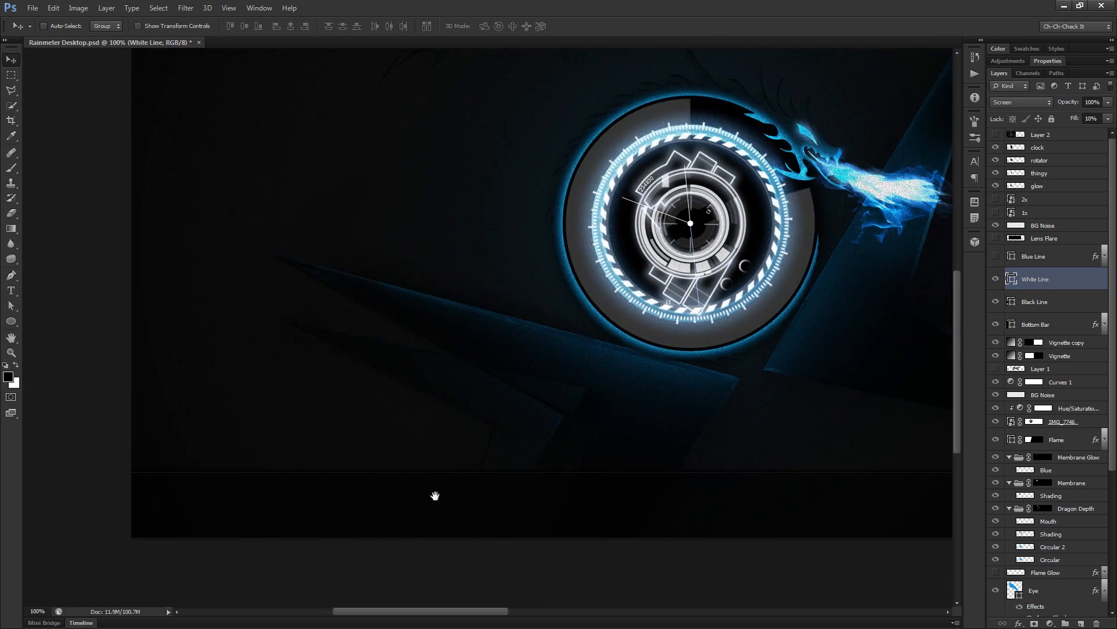
Step: Show Layer 2 temporarily, examine the blue dividers between the Start, Computer and Calculator tiles, and hide the layer again
left_click_drag(435, 495, 414, 493)
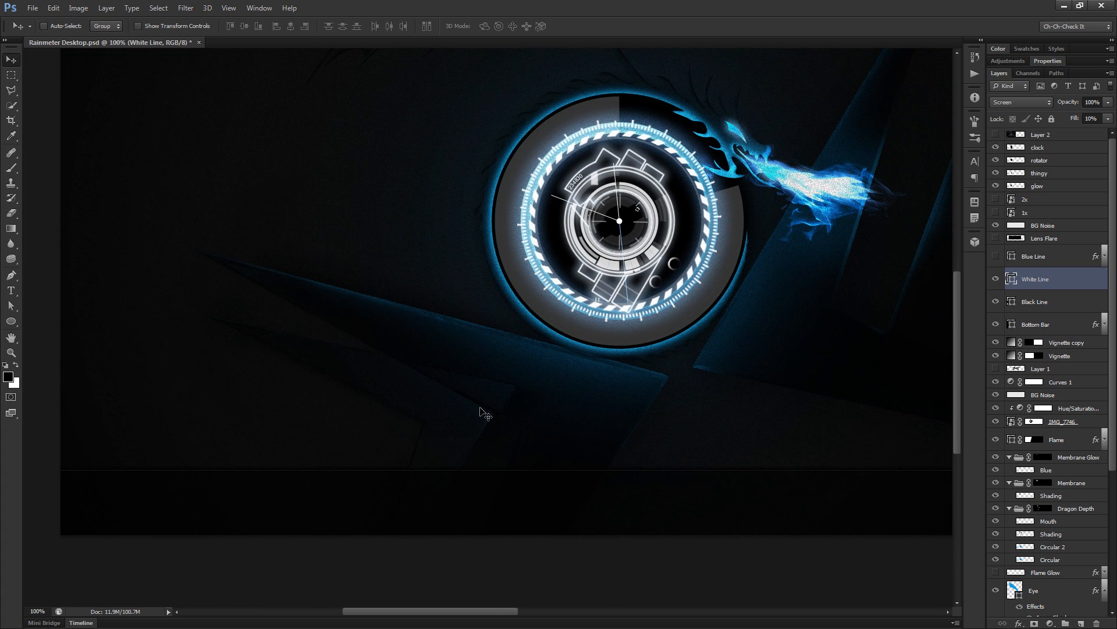
left_click_drag(638, 392, 667, 441)
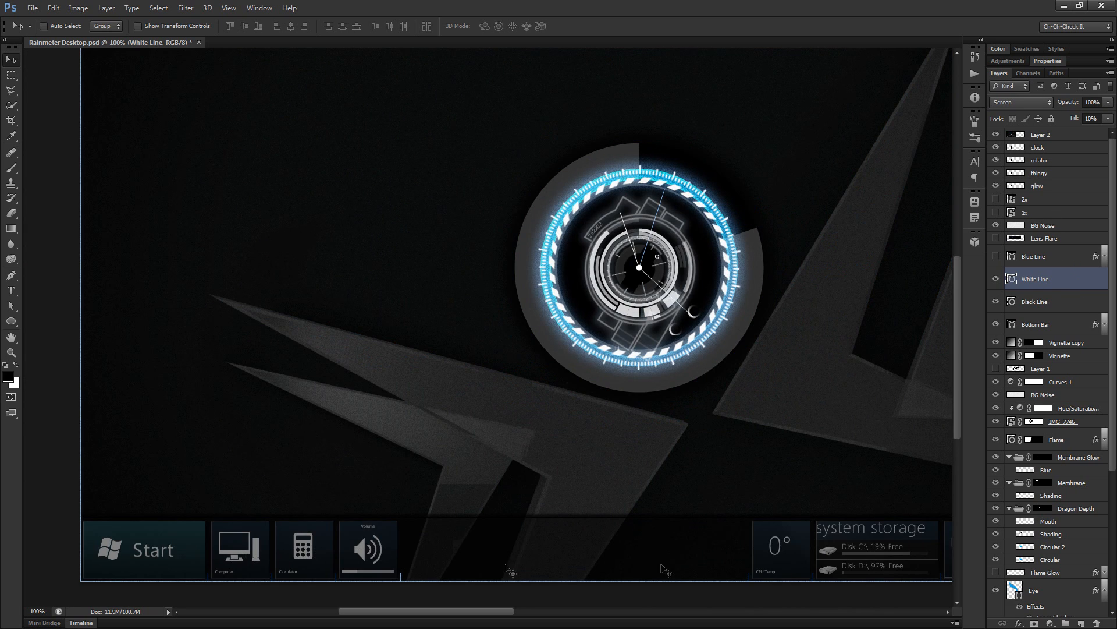
left_click_drag(279, 567, 309, 420)
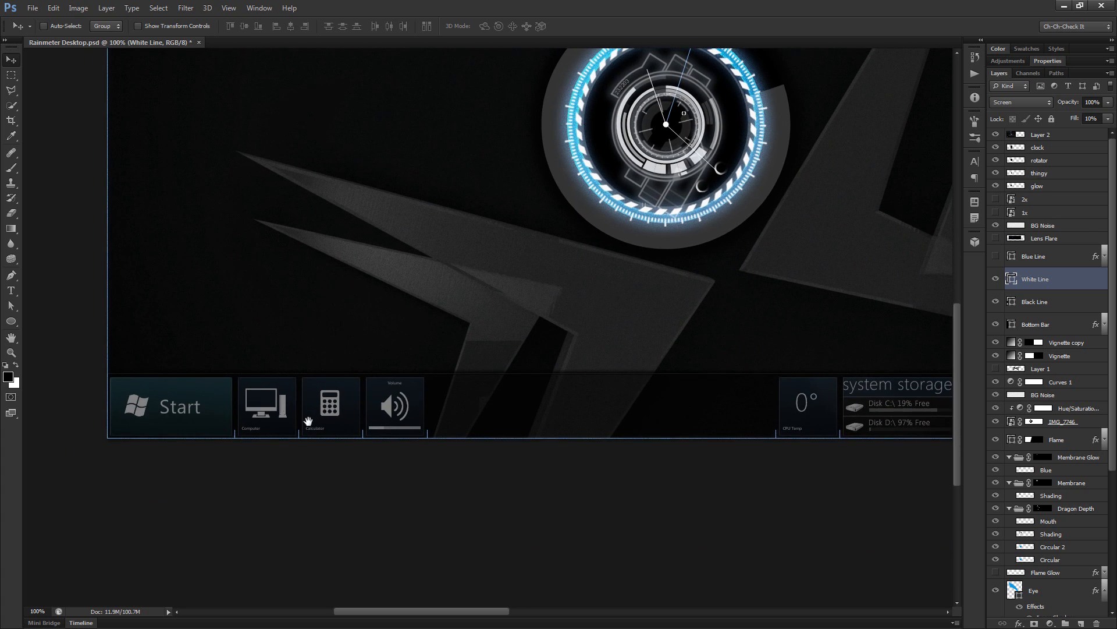
left_click_drag(224, 440, 252, 456)
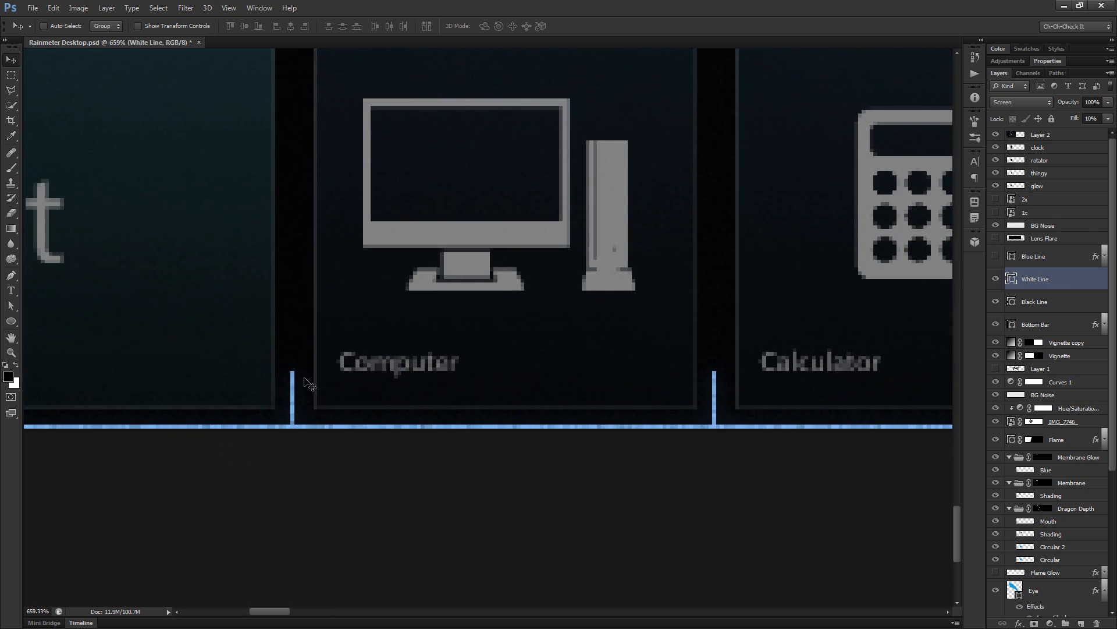
scroll(706, 414, "down", 5)
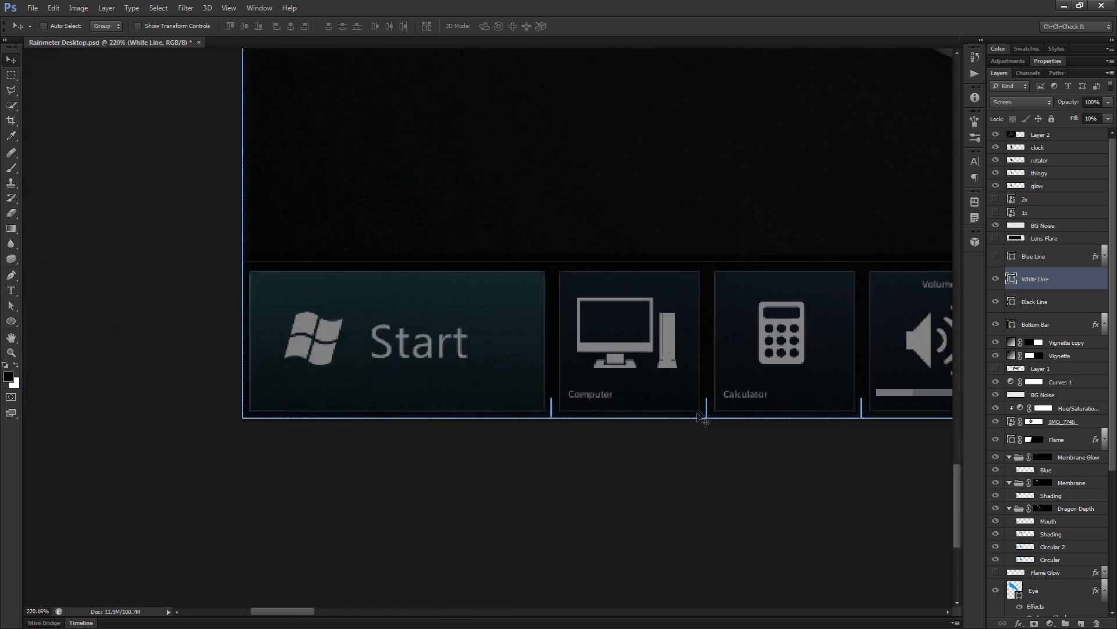
left_click(995, 134)
Step: Show the Blue Line layer with its glowing ticks along the wallpaper's lower border
left_click(996, 256)
scroll(669, 386, "down", 1)
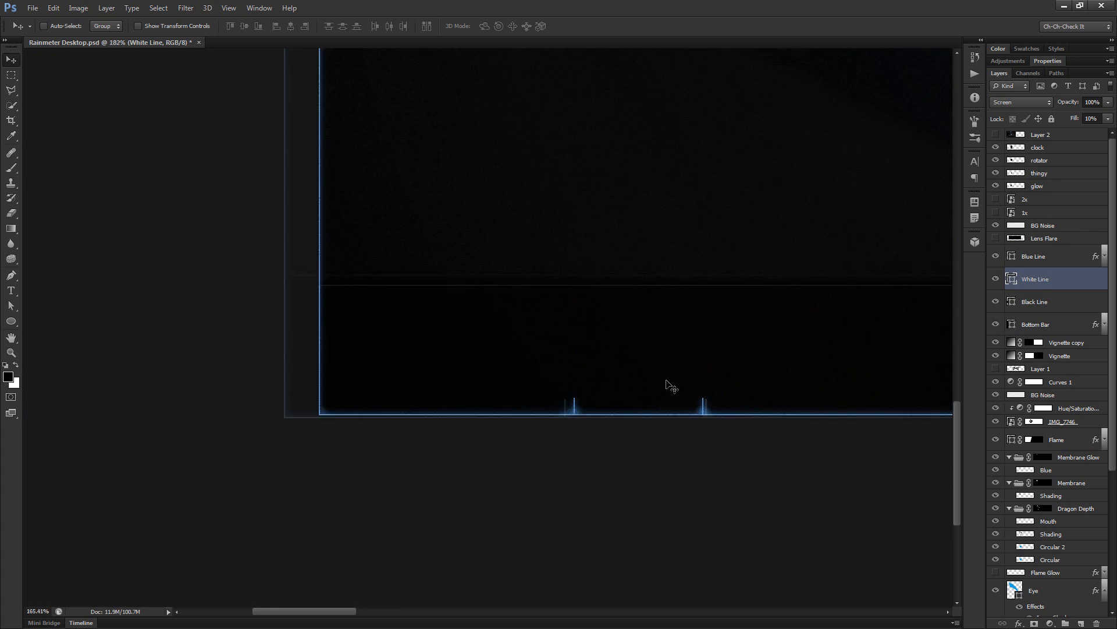
scroll(668, 384, "down", 3)
left_click_drag(817, 420, 573, 427)
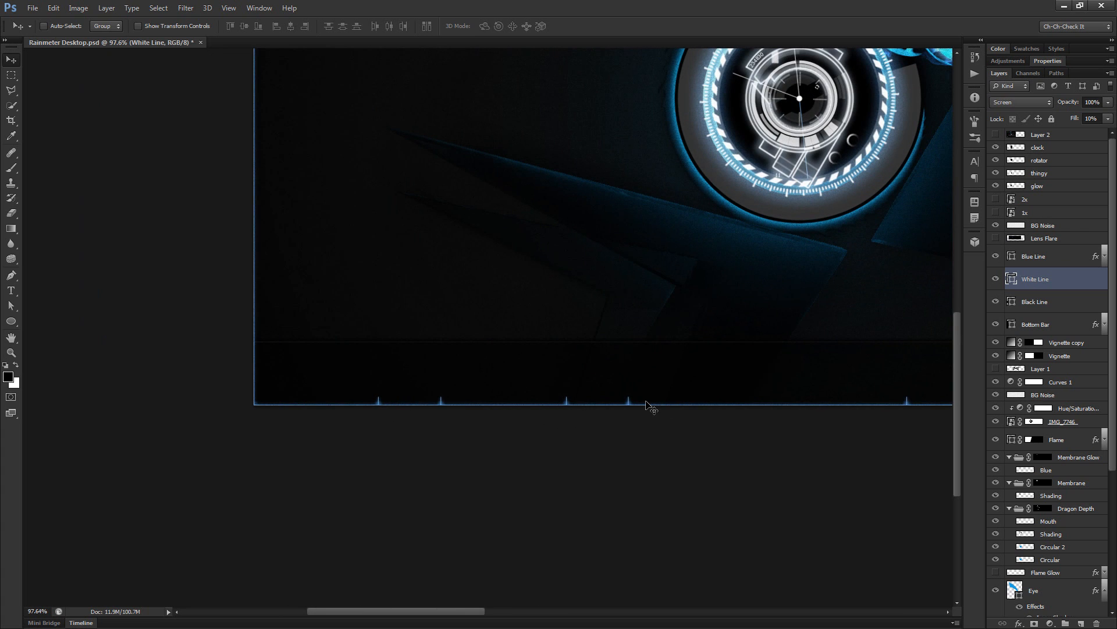
Step: Draw a light-blue horizontal test line about 376 px wide and 1 px thick above the Bottom Bar with the Line tool
scroll(650, 408, "up", 2)
scroll(74, 333, "up", 2)
left_click_drag(11, 321, 78, 363)
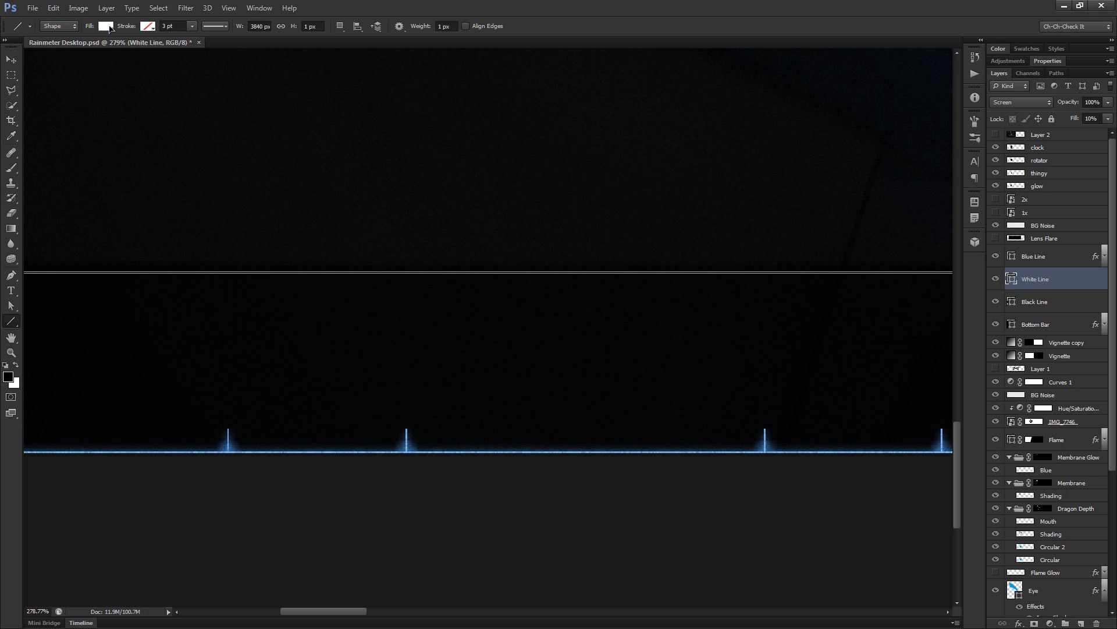
left_click(106, 26)
left_click(70, 82)
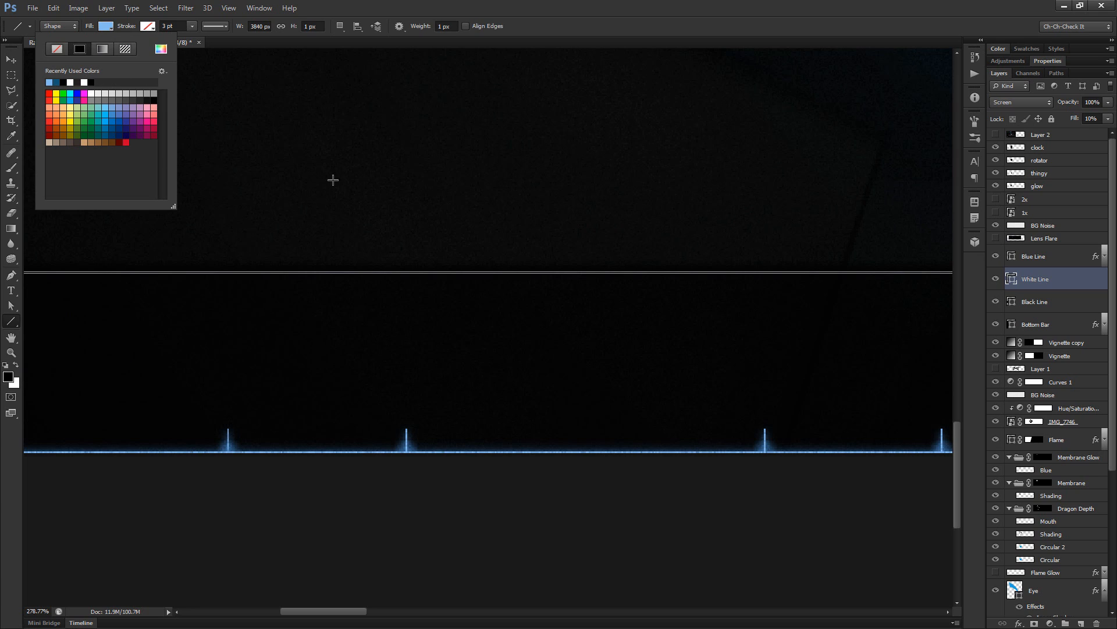
mouse_move(228, 206)
left_mouse_down()
mouse_move(836, 217)
mouse_move(838, 207)
left_mouse_up()
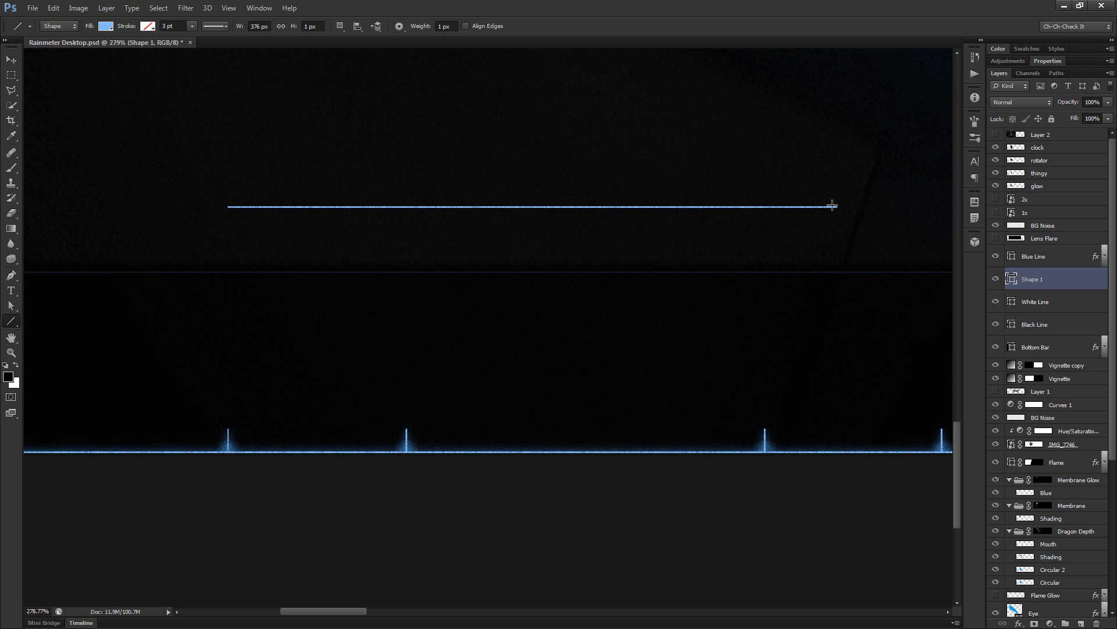
Step: Add a vertical tick rising from the test line within the same shape layer, about 27 px high overall, undoing the first attempt
scroll(358, 206, "up", 3)
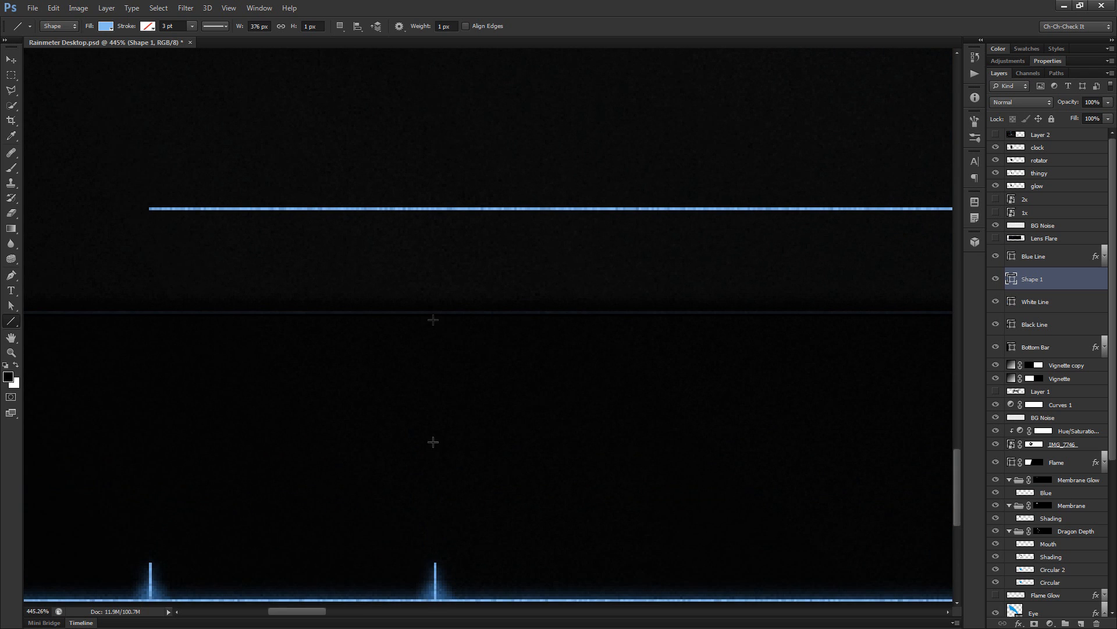
scroll(453, 152, "up", 3)
scroll(479, 185, "up", 2)
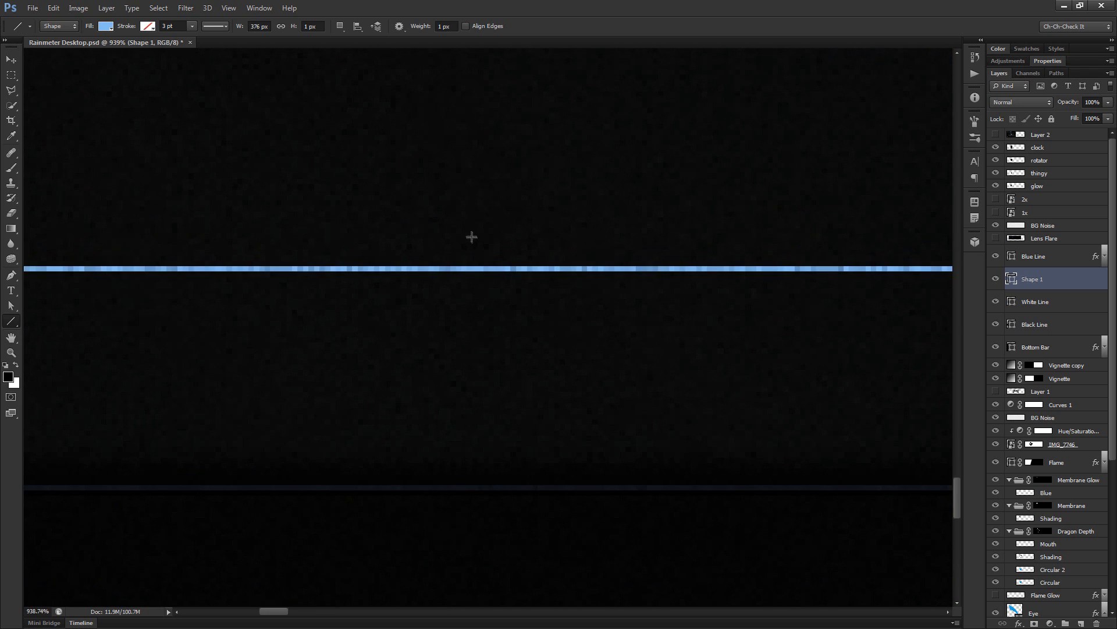
left_click_drag(475, 141, 485, 270)
key("ctrl+z")
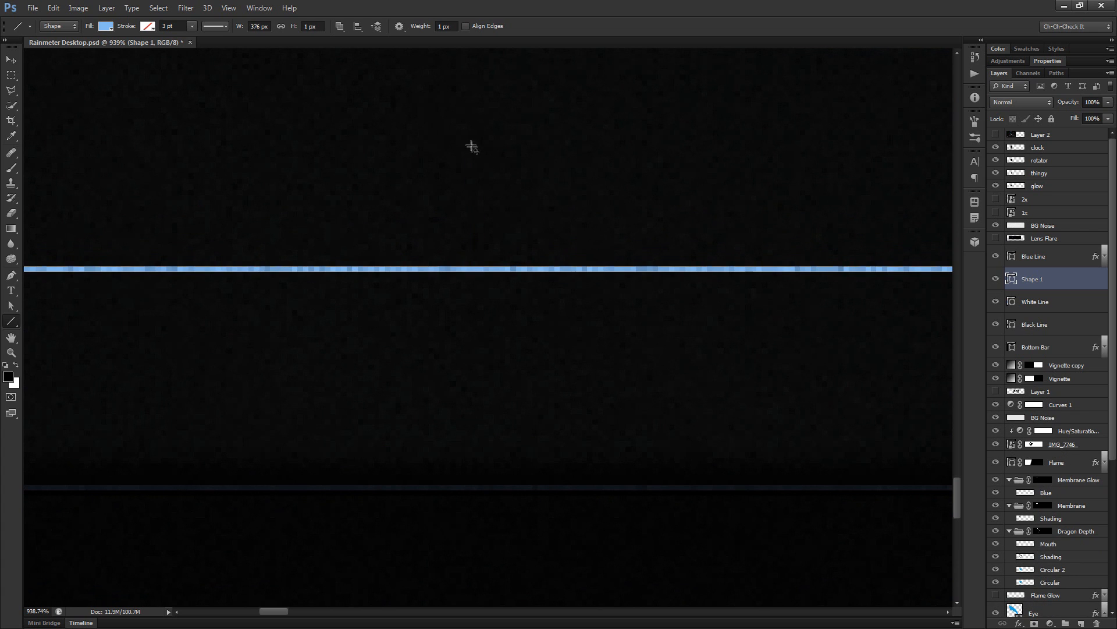
left_click_drag(465, 124, 474, 266)
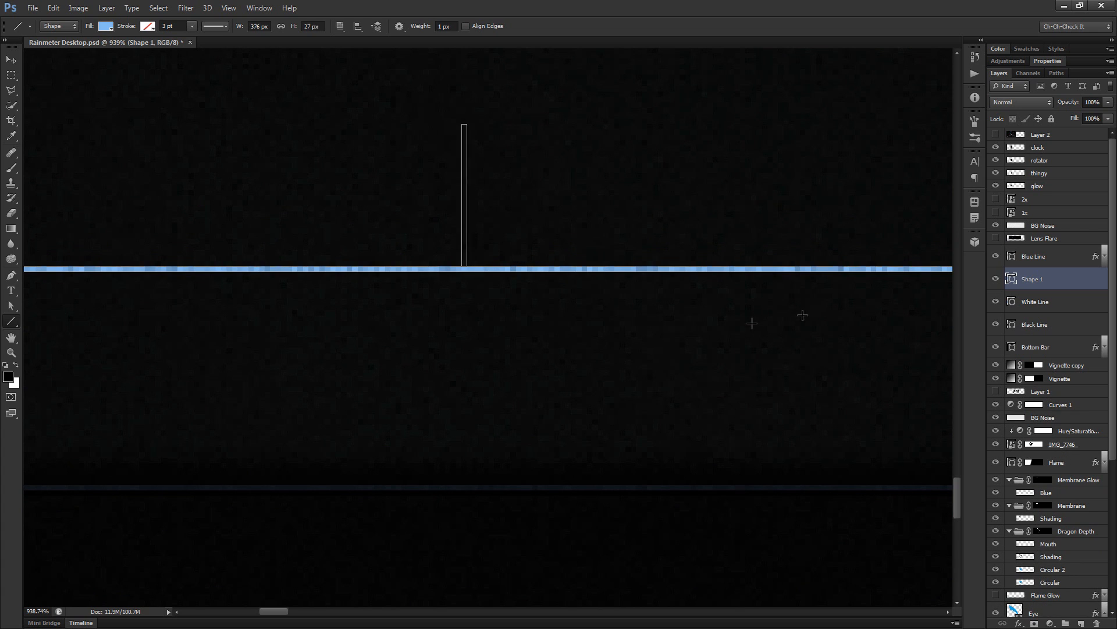
Step: Move the vertical tick along the test line with Path Selection and delete the test shape's layer
scroll(477, 156, "down", 6)
scroll(628, 213, "up", 3)
key("a")
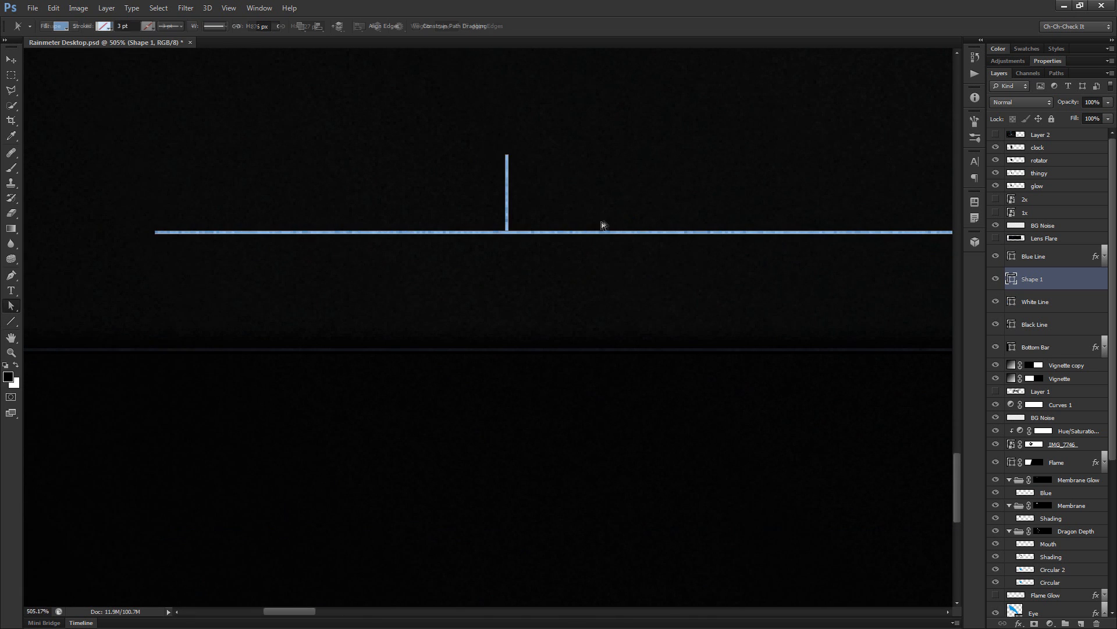
scroll(509, 244, "down", 4)
scroll(517, 233, "up", 3)
left_click_drag(631, 188, 382, 266)
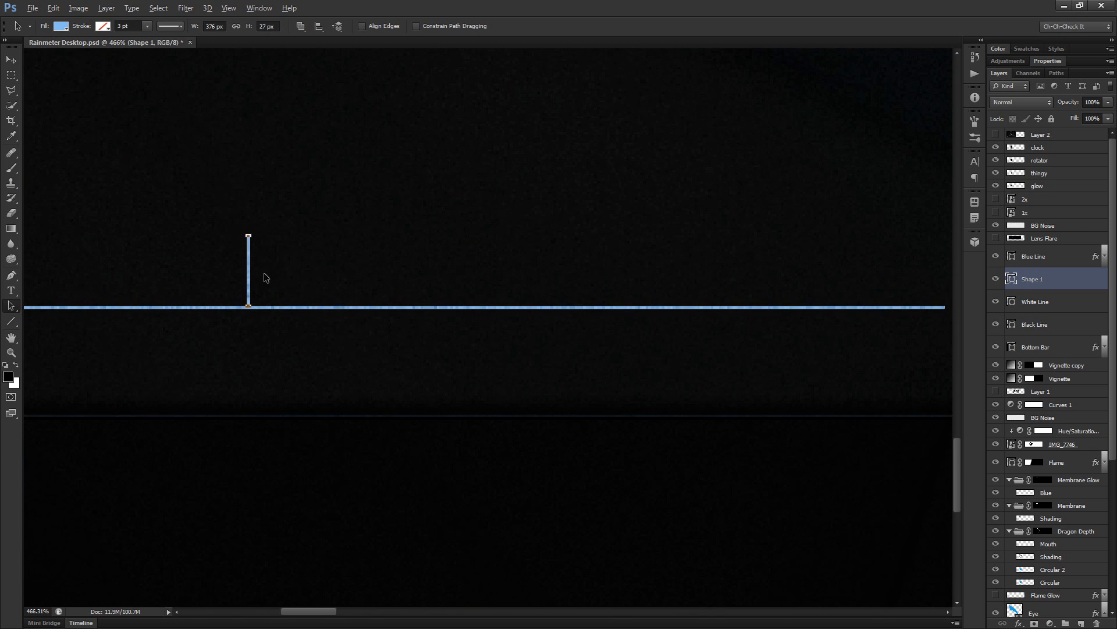
left_click_drag(251, 278, 692, 278)
left_click_drag(1065, 283, 1098, 622)
Step: Examine the Blue Line's glowing ticks and the surrounding lower part of the wallpaper
scroll(638, 408, "down", 4)
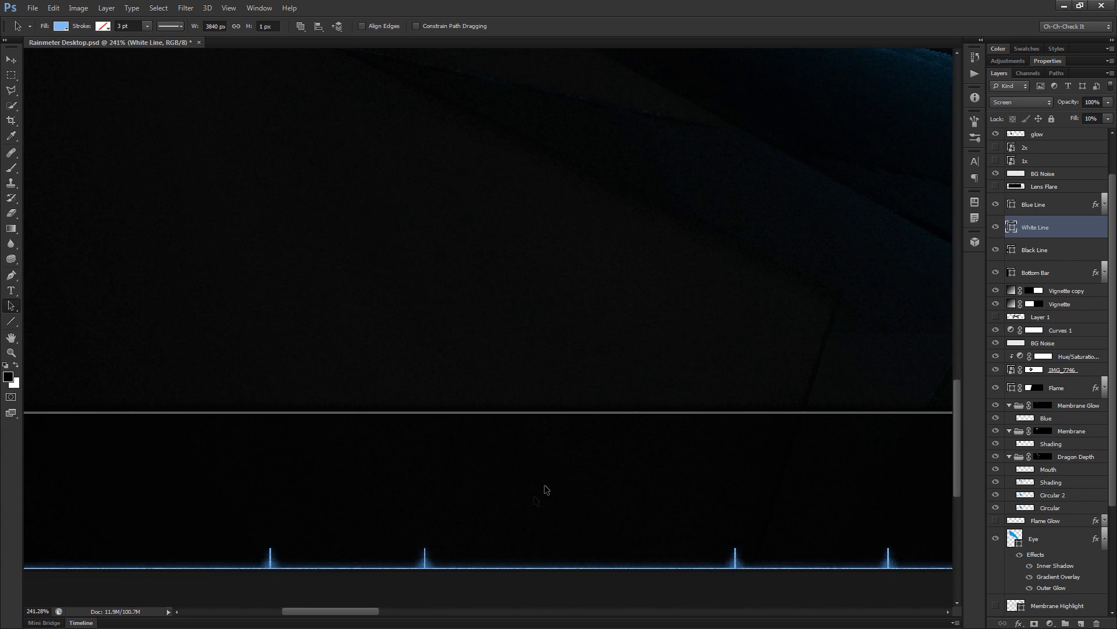
left_click_drag(484, 538, 556, 340)
scroll(480, 365, "up", 4)
scroll(486, 341, "down", 6)
scroll(486, 342, "down", 1)
left_click_drag(571, 260, 498, 420)
Step: Select the upper BG Noise layer, and show and select the Lens Flare layer over the dragon's head
left_click(1065, 173)
left_click_drag(662, 277, 340, 433)
left_click_drag(741, 294, 780, 381)
left_click(996, 186)
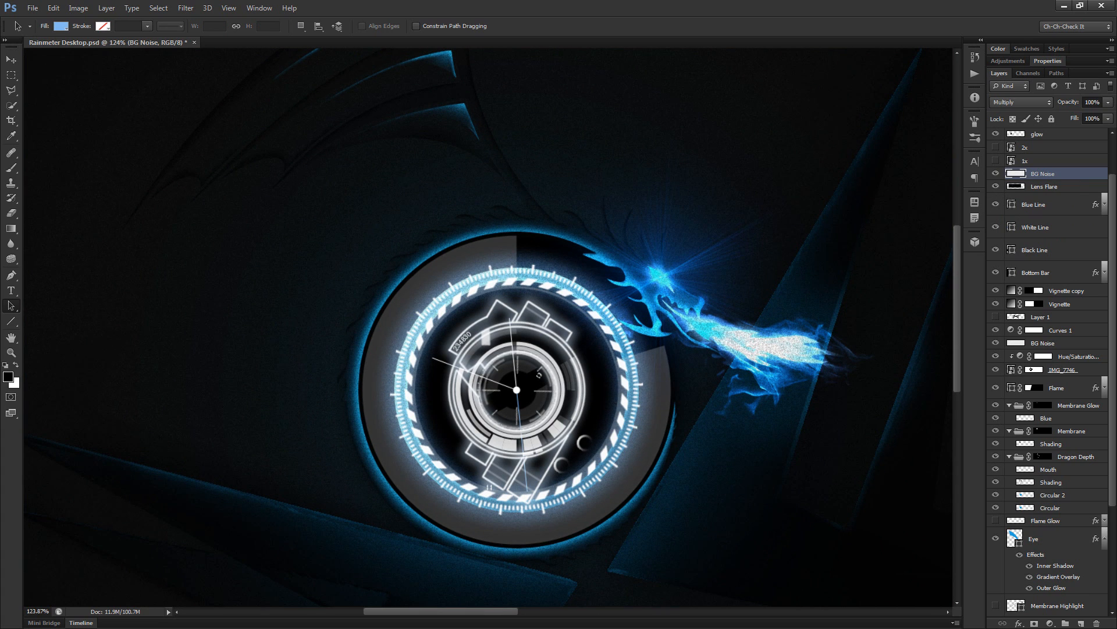
left_click(1048, 187)
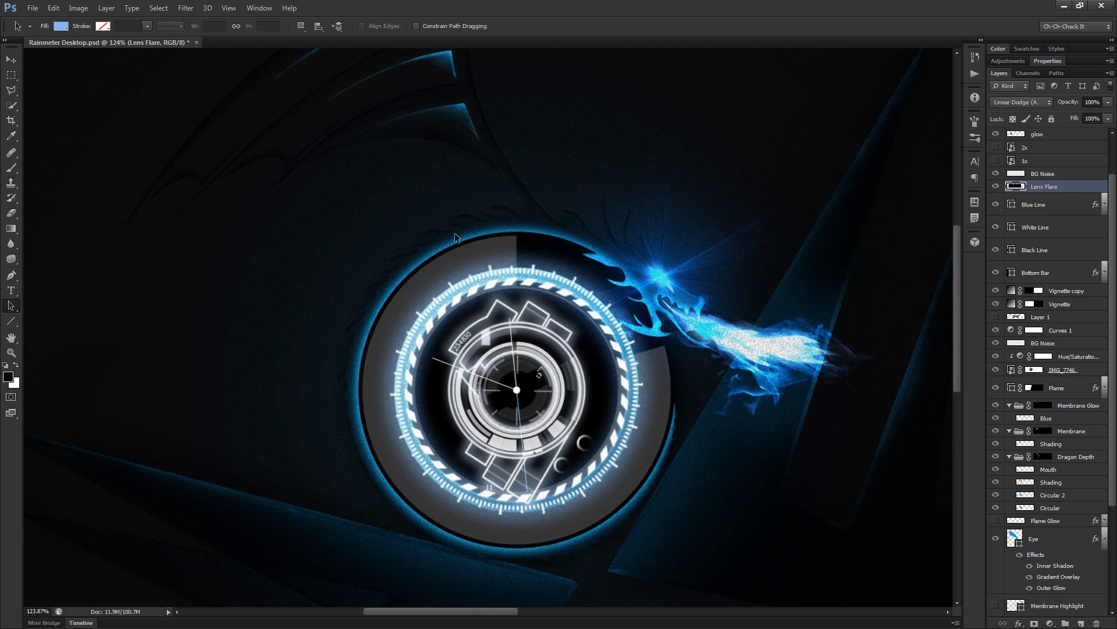
Step: Locate Red Giant Software's Knoll Light Factory filter without applying it
left_click(187, 9)
mouse_move(271, 273)
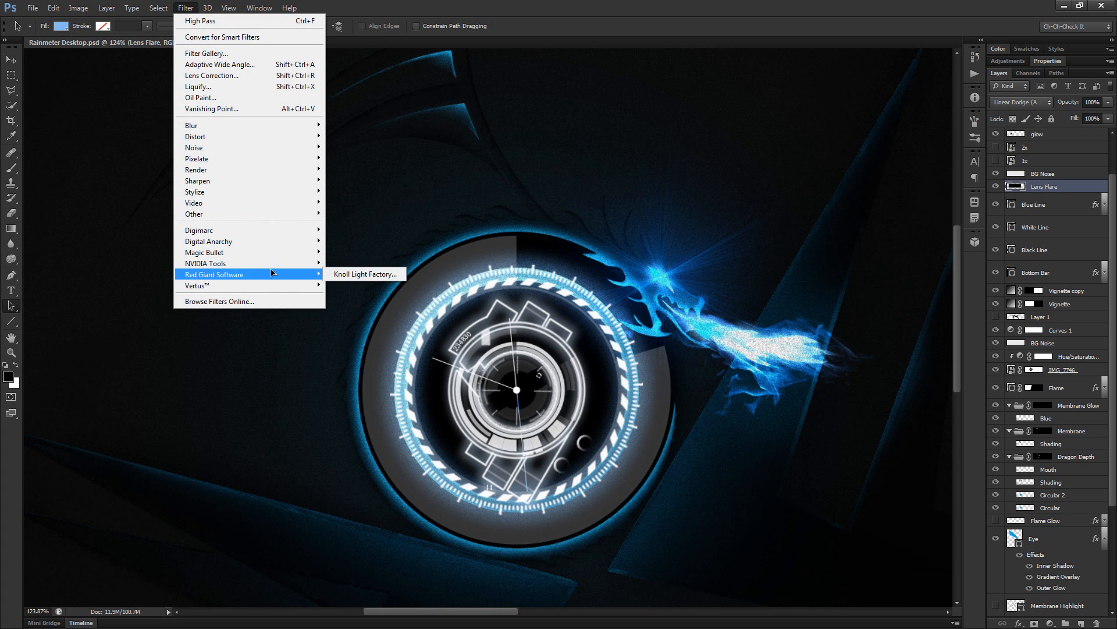
left_click(186, 9)
Step: Examine the finished wallpaper across its full width, including the plain dark half beside the dragon
scroll(684, 516, "down", 4)
left_click_drag(674, 493, 584, 364)
scroll(584, 364, "up", 2)
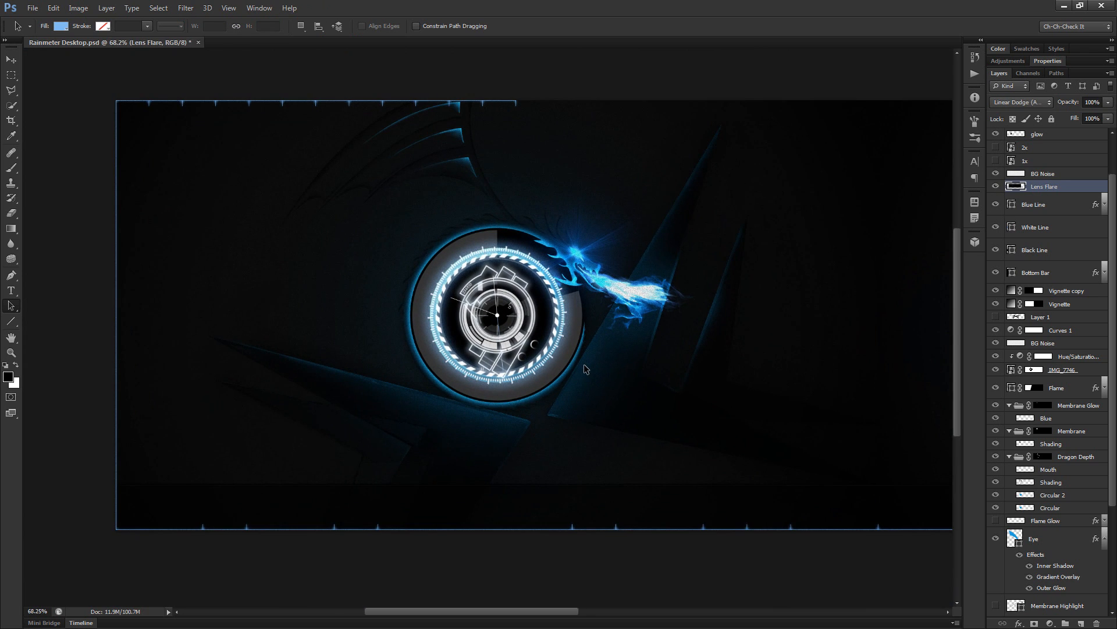
scroll(585, 365, "down", 2)
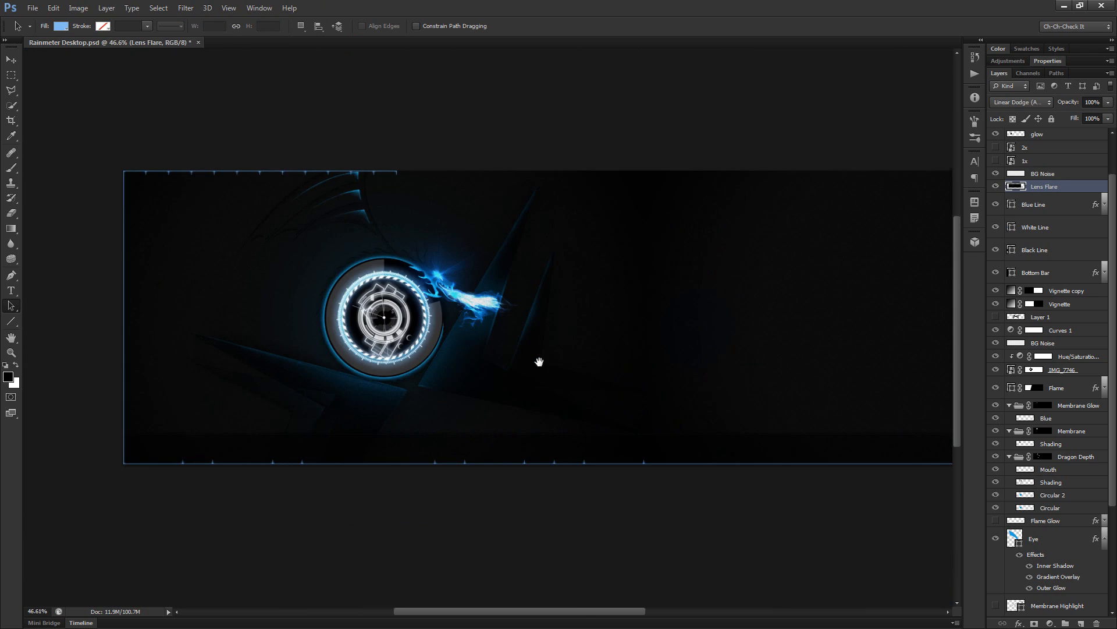
scroll(540, 362, "down", 1)
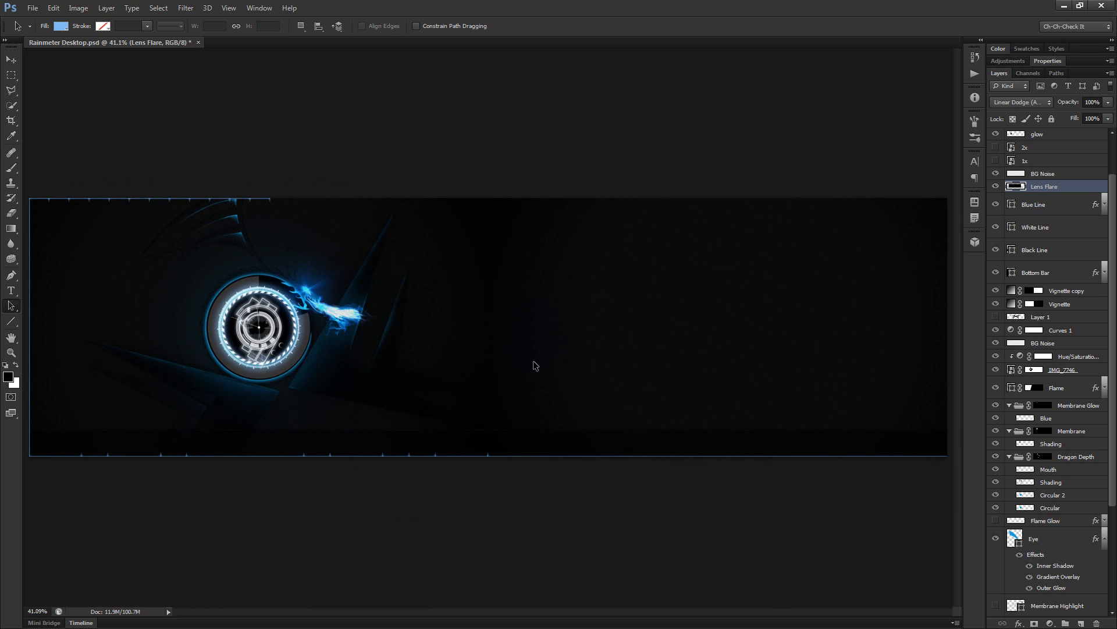
scroll(191, 357, "up", 3)
left_click_drag(489, 417, 710, 464)
left_click_drag(831, 401, 559, 454)
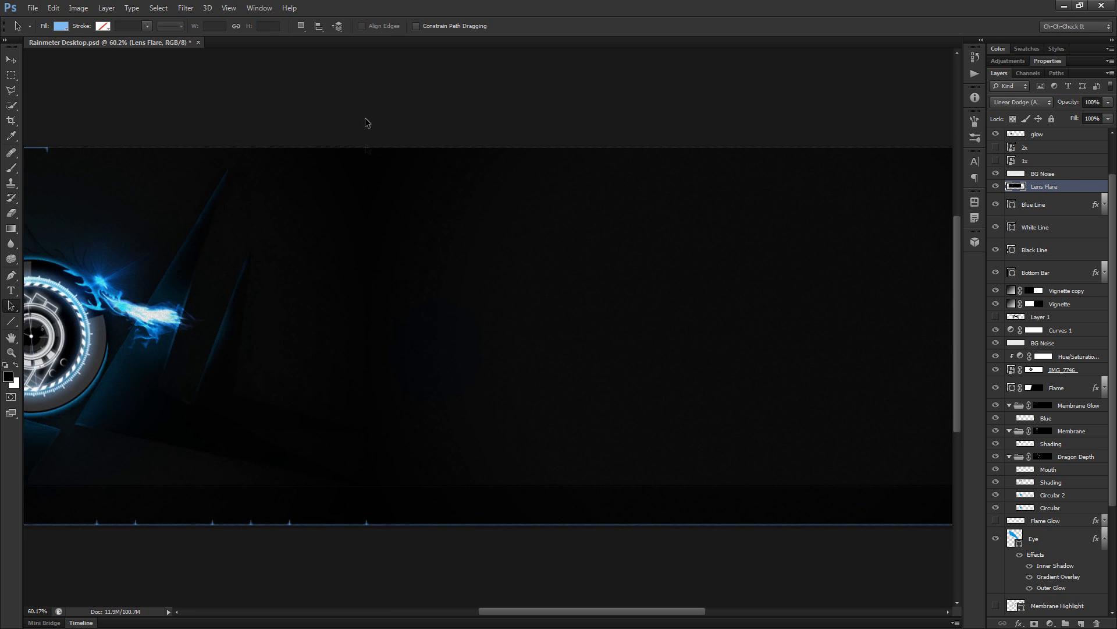
left_click_drag(813, 509, 467, 504)
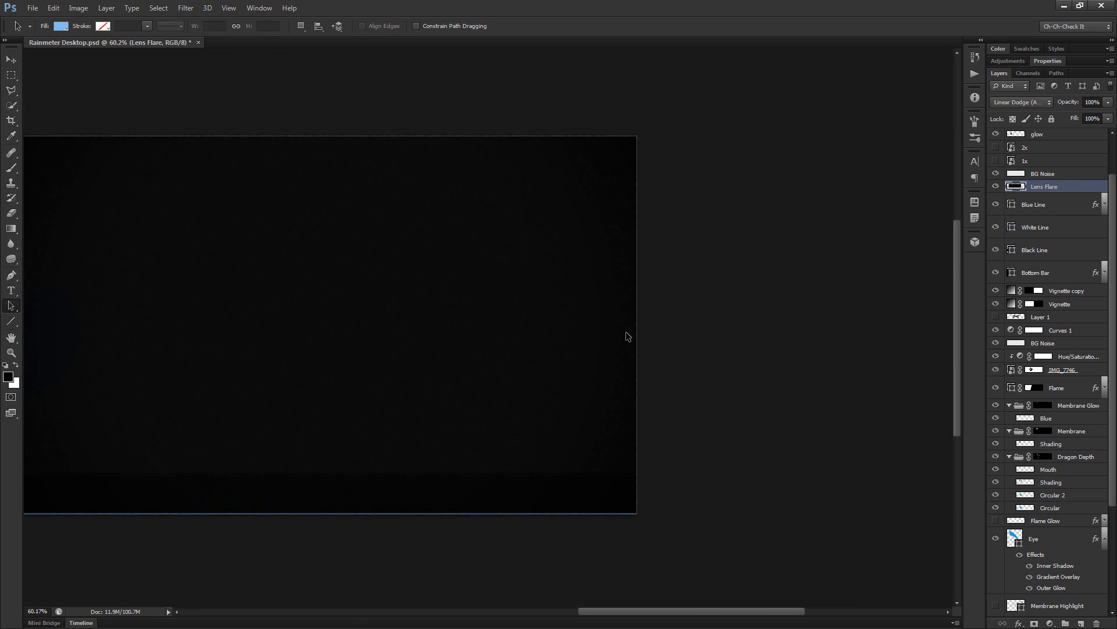
left_click_drag(452, 355, 651, 384)
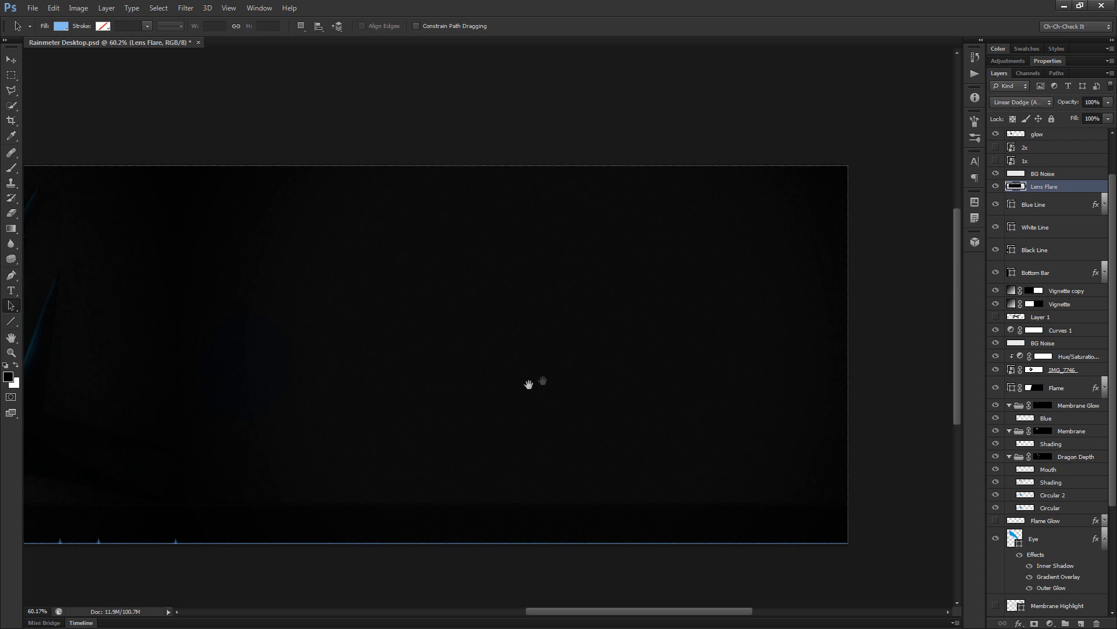
left_click_drag(279, 404, 475, 326)
Step: Switch to the Move tool and examine the dragon half with its clock, flame and lens flare
scroll(473, 326, "up", 3)
key("v")
scroll(478, 324, "up", 2)
scroll(487, 348, "down", 2)
mouse_move(585, 313)
left_mouse_down()
mouse_move(582, 344)
mouse_move(565, 322)
left_mouse_up()
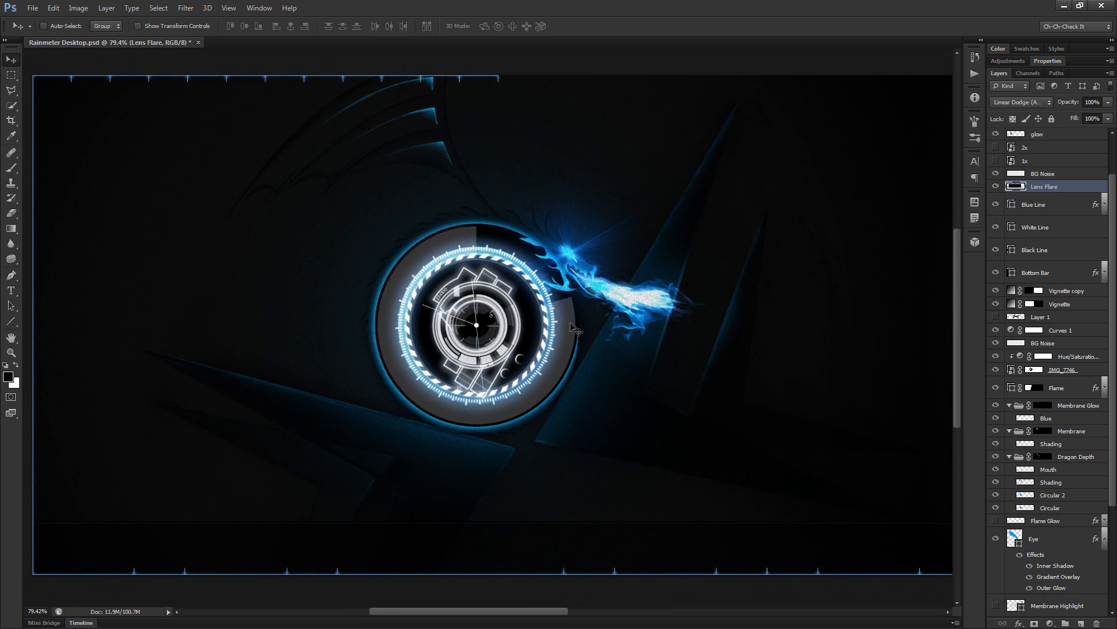